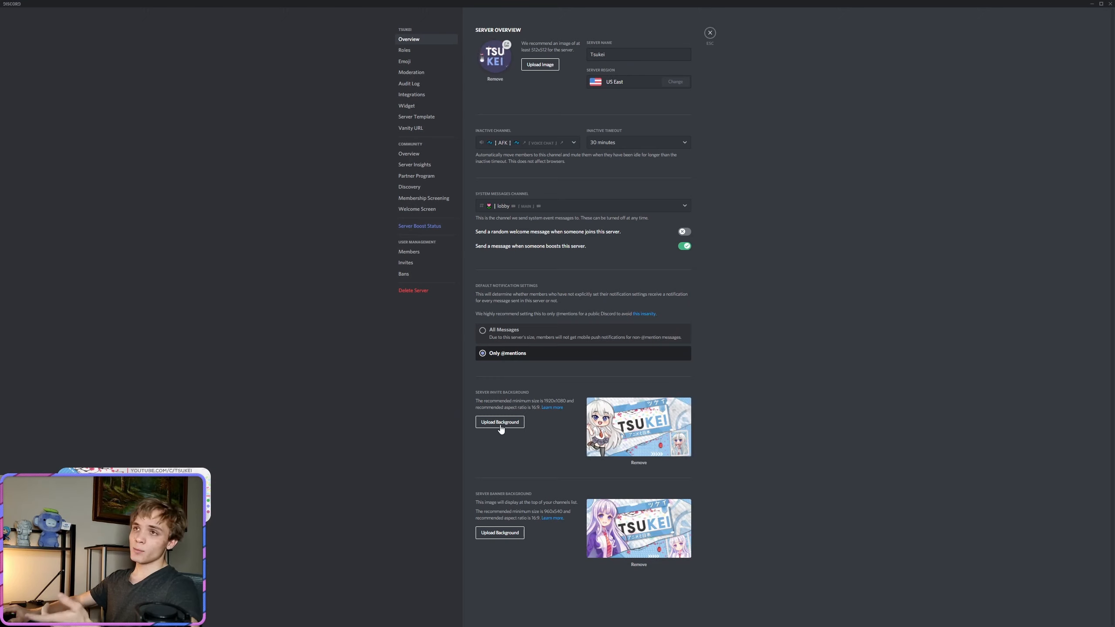
Step: Open the server's boost status settings and review the perks of each boost level
click(433, 229)
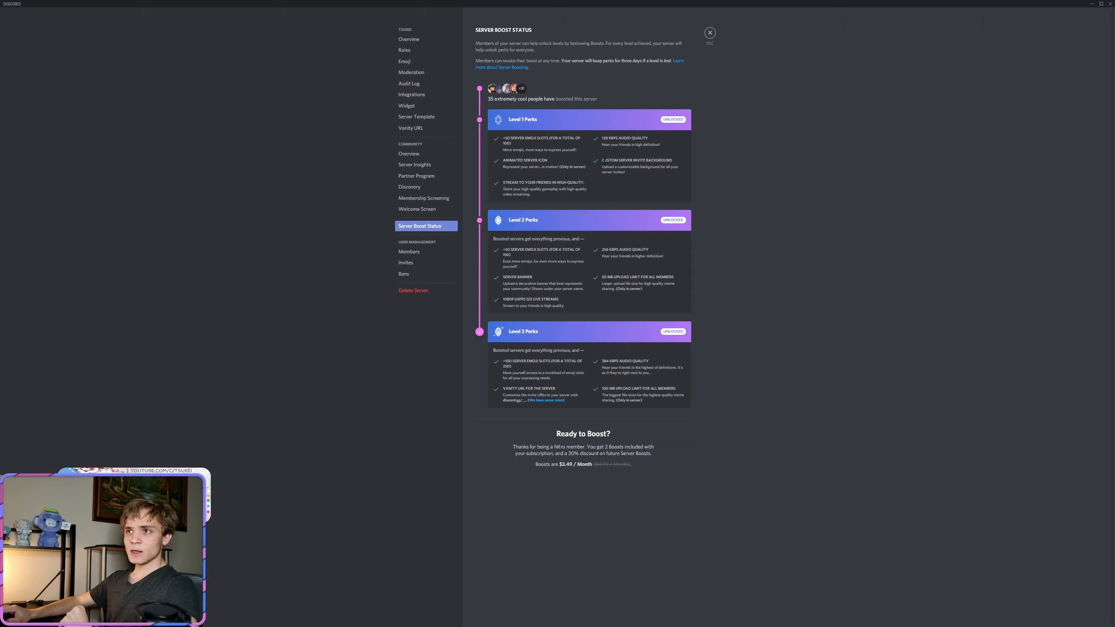
drag(614, 159, 675, 164)
click(584, 149)
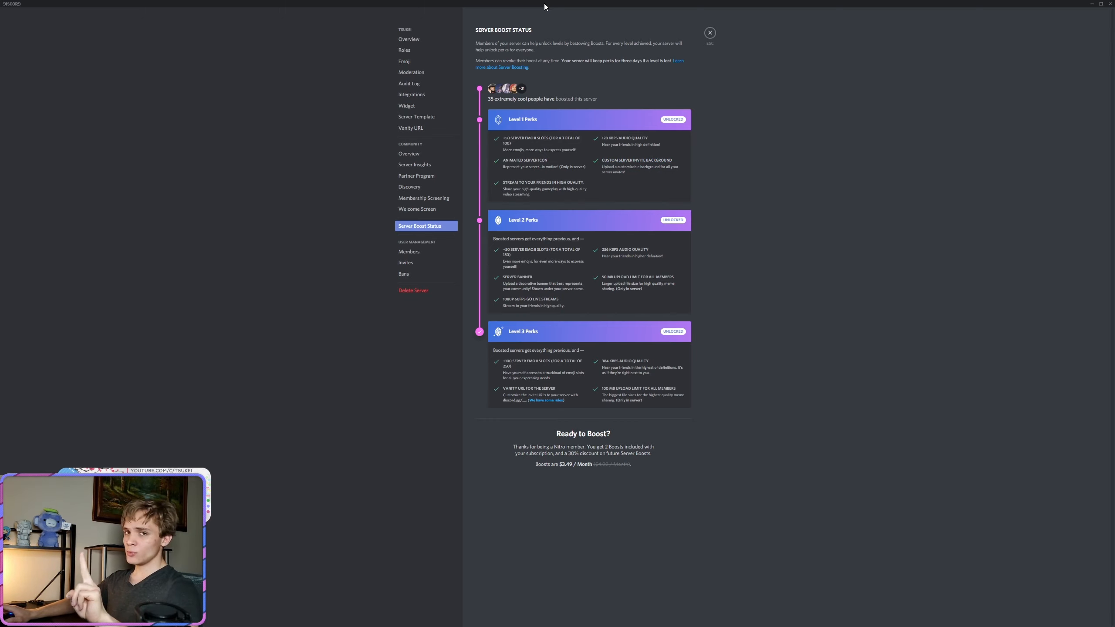
drag(545, 4, 1114, 118)
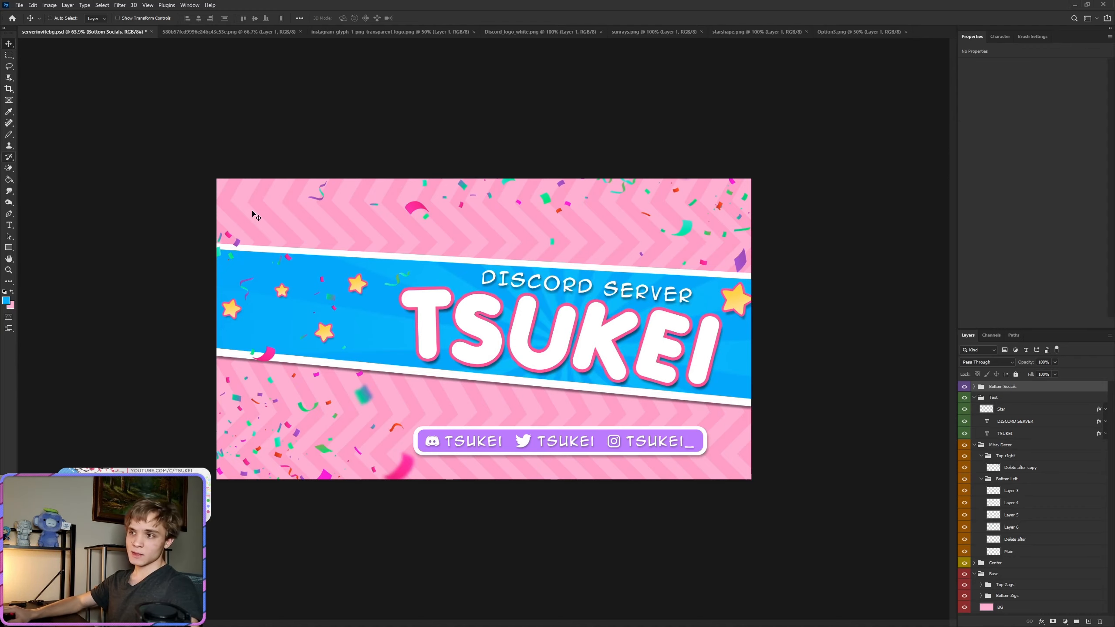
Step: Lasso the curved green confetti piece below the blue banner on the Main layer of serverinvitebg.psd in Photoshop
click(1009, 551)
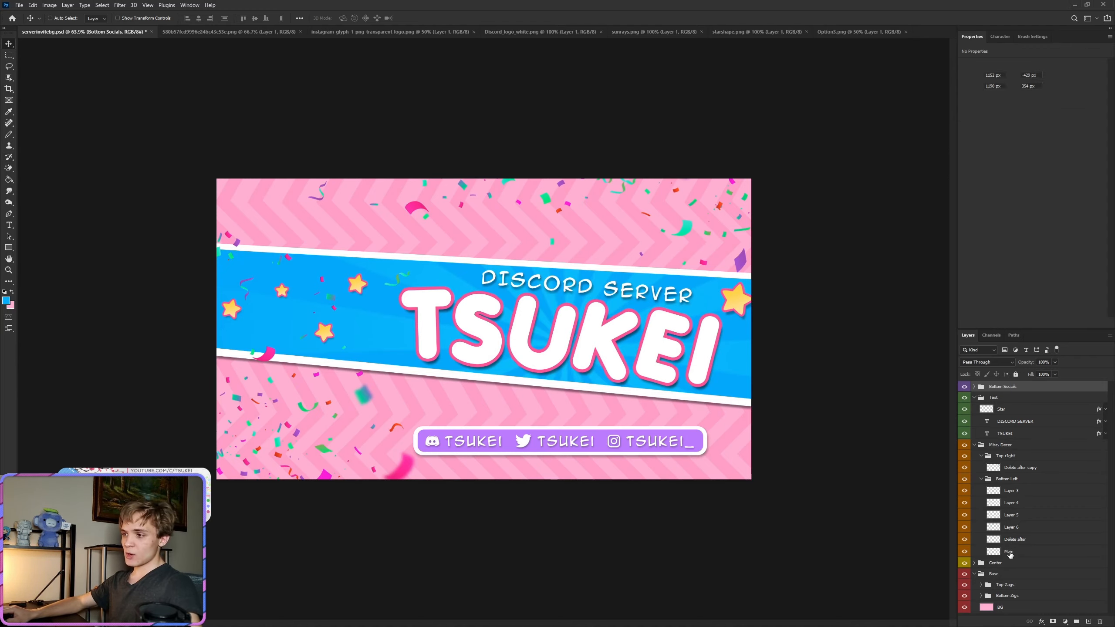
click(964, 553)
click(964, 552)
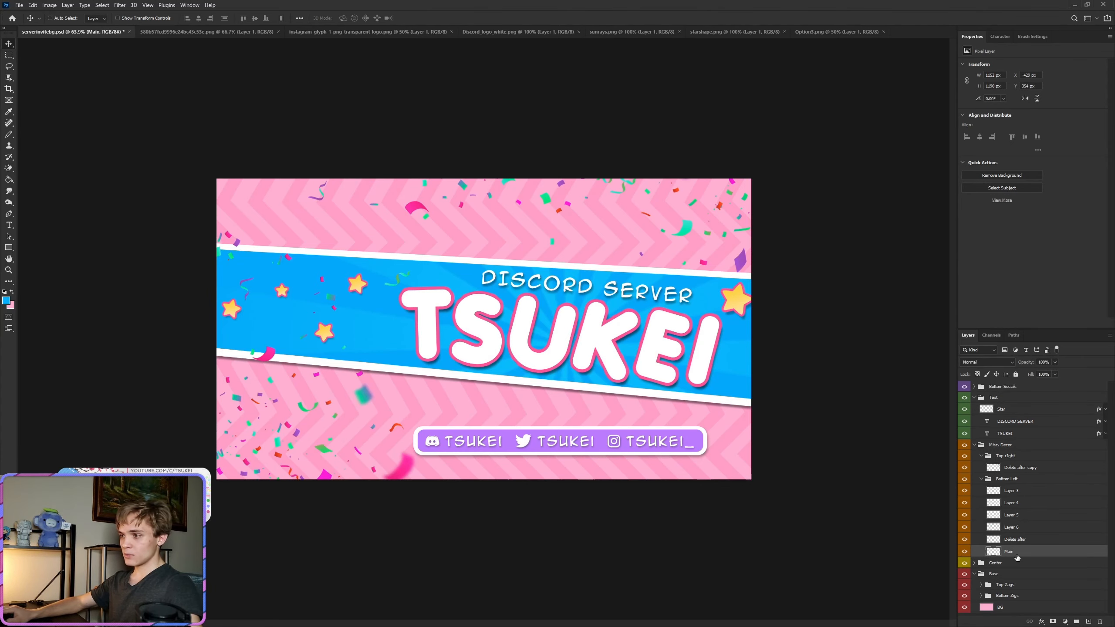
click(10, 69)
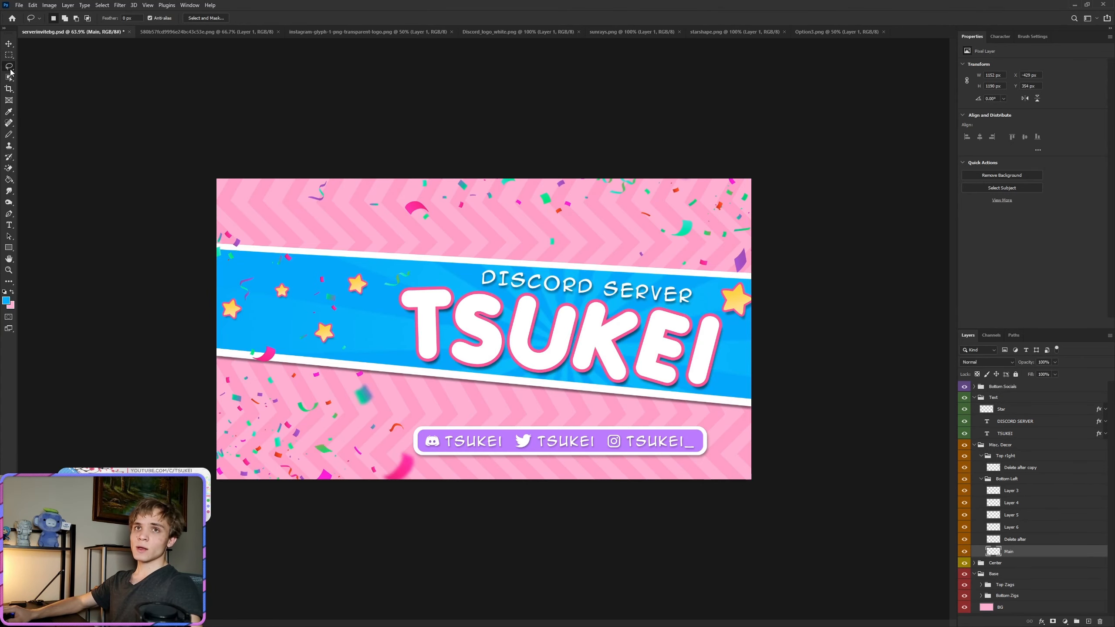
scroll(202, 386, up, 8)
scroll(193, 443, down, 2)
mouse_move(213, 377)
mouse_down()
mouse_move(187, 376)
mouse_move(167, 391)
mouse_move(185, 436)
mouse_move(230, 421)
mouse_move(207, 376)
mouse_up()
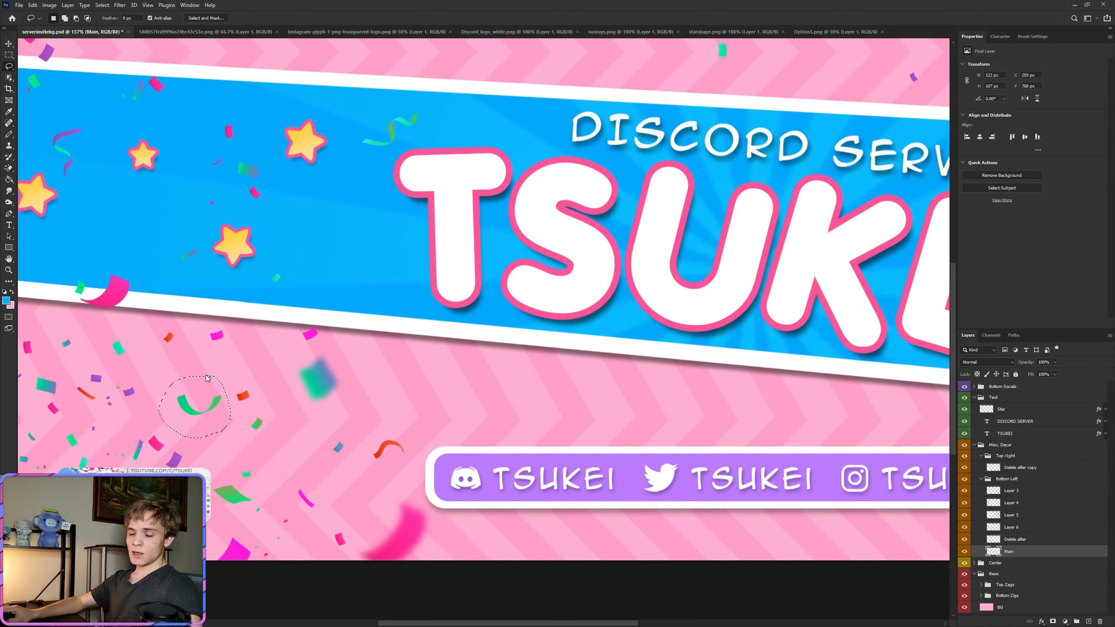
Step: Try placing an upside-down copy of the green confetti piece on the blue banner above the stars, and discard it
key(ctrl+j)
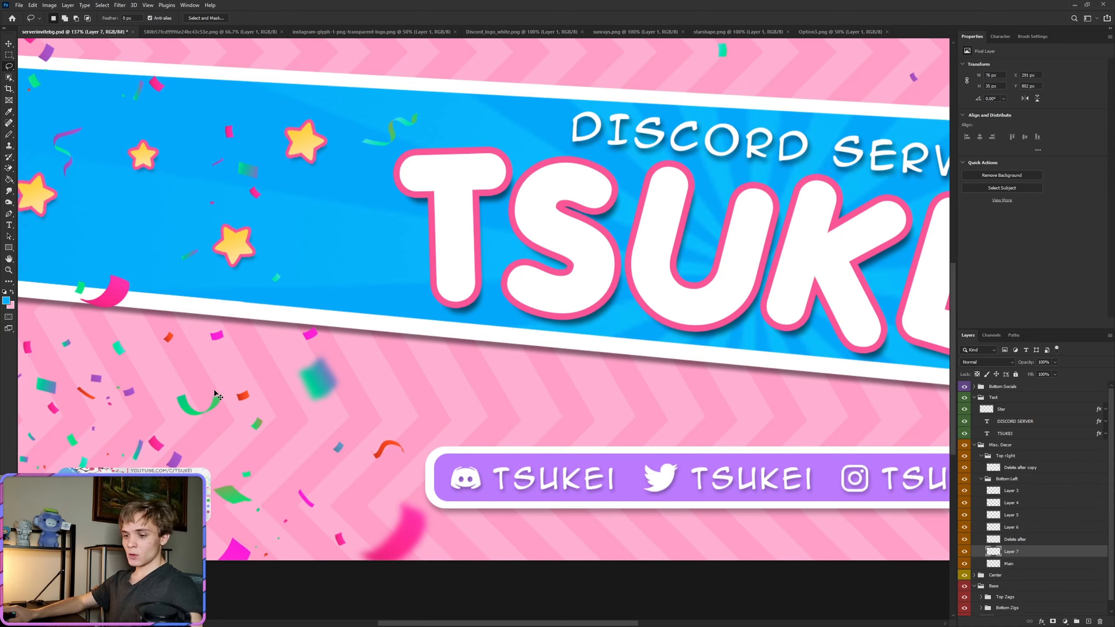
key(ctrl+z)
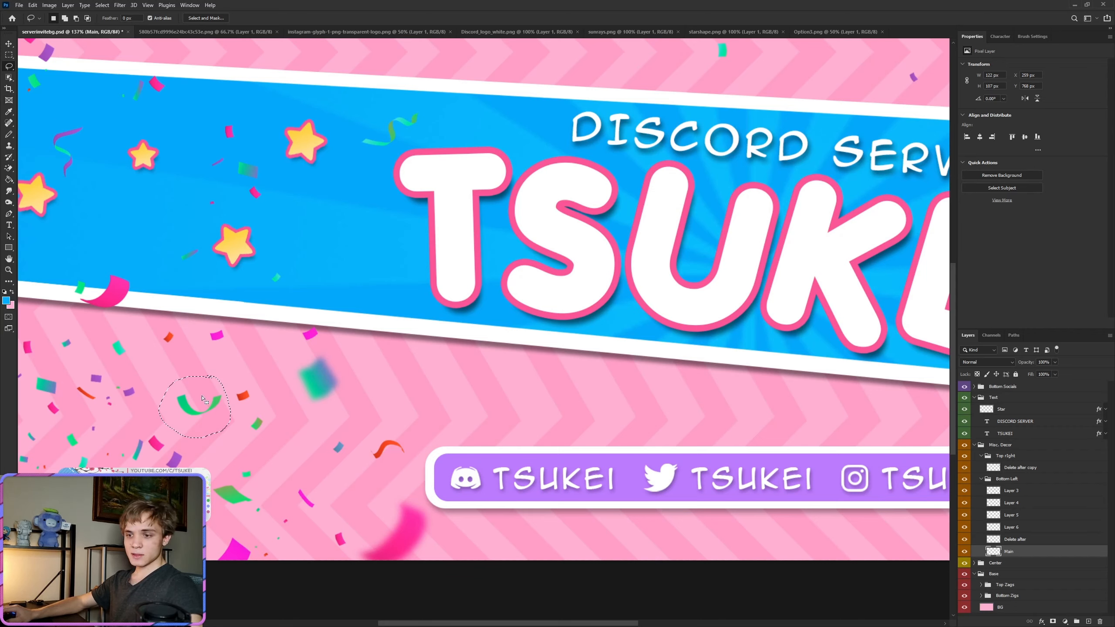
key(v)
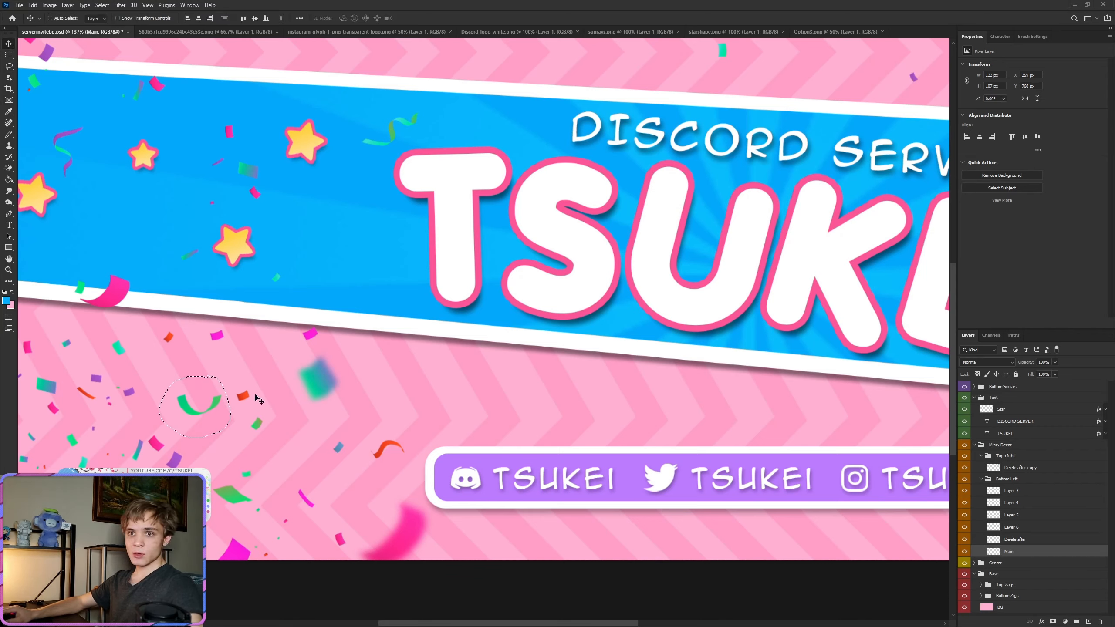
mouse_move(200, 405)
mouse_down()
mouse_move(316, 316)
mouse_move(355, 213)
mouse_move(318, 93)
mouse_move(311, 101)
mouse_move(259, 80)
mouse_move(266, 104)
mouse_up()
key(ctrl+t)
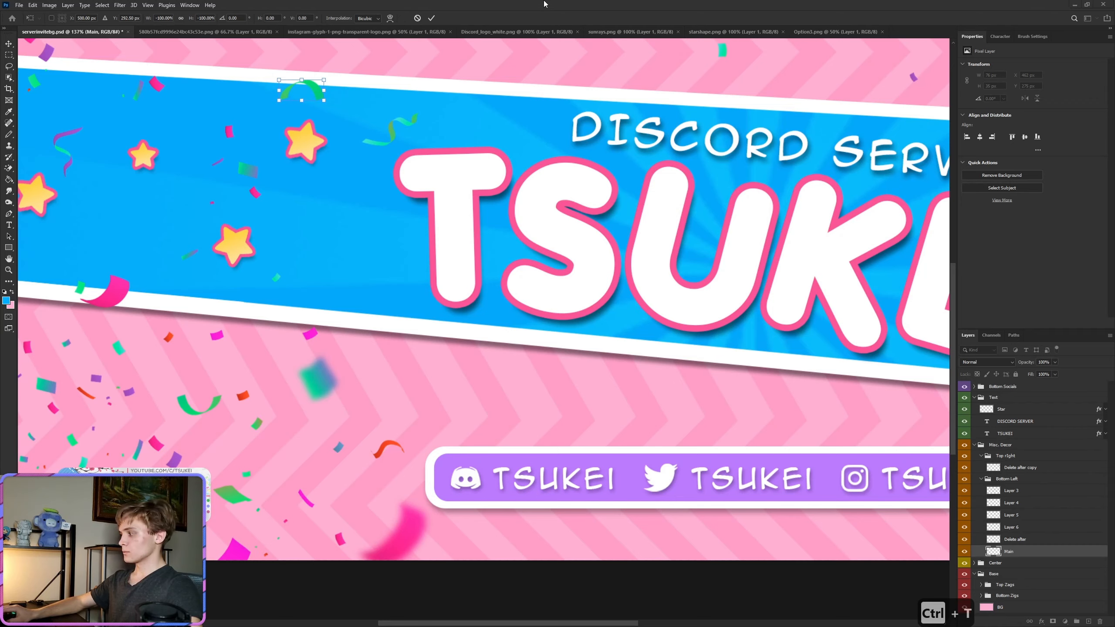
key(ctrl+t)
key(ctrl+0)
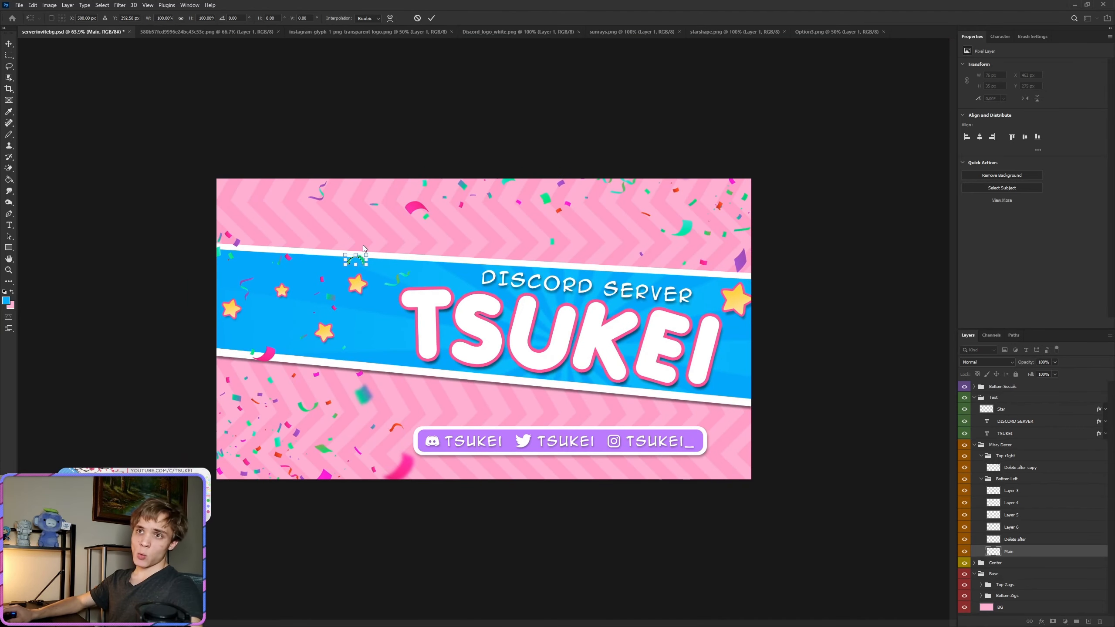
click(418, 18)
key(Delete)
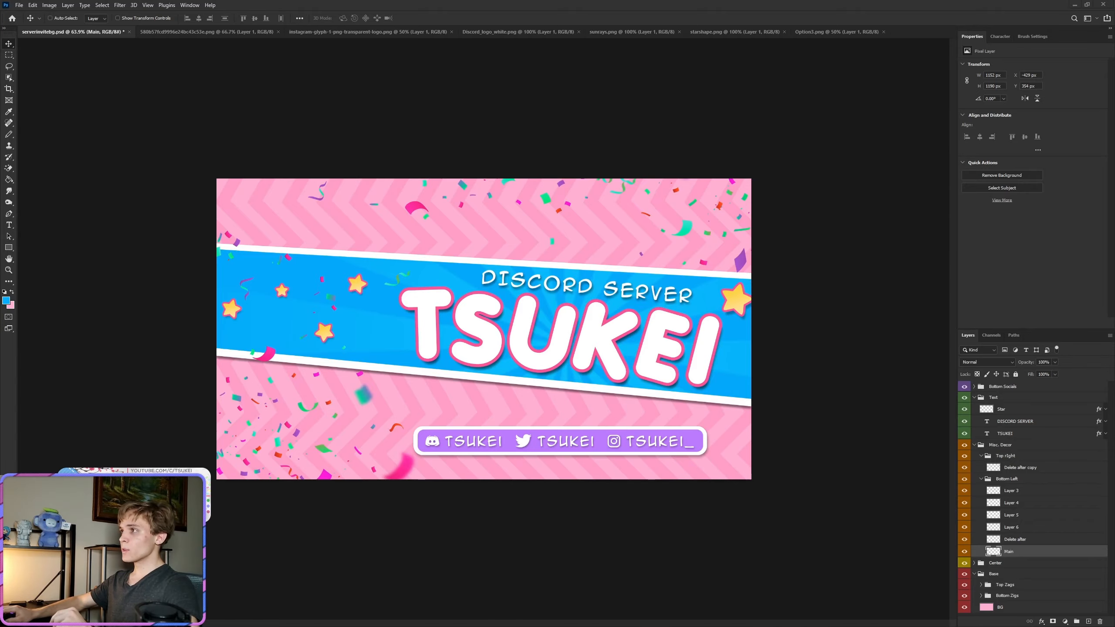
Step: Switch to the browser and check the size and color filters on the "confetti png" image search
key(alt+Tab)
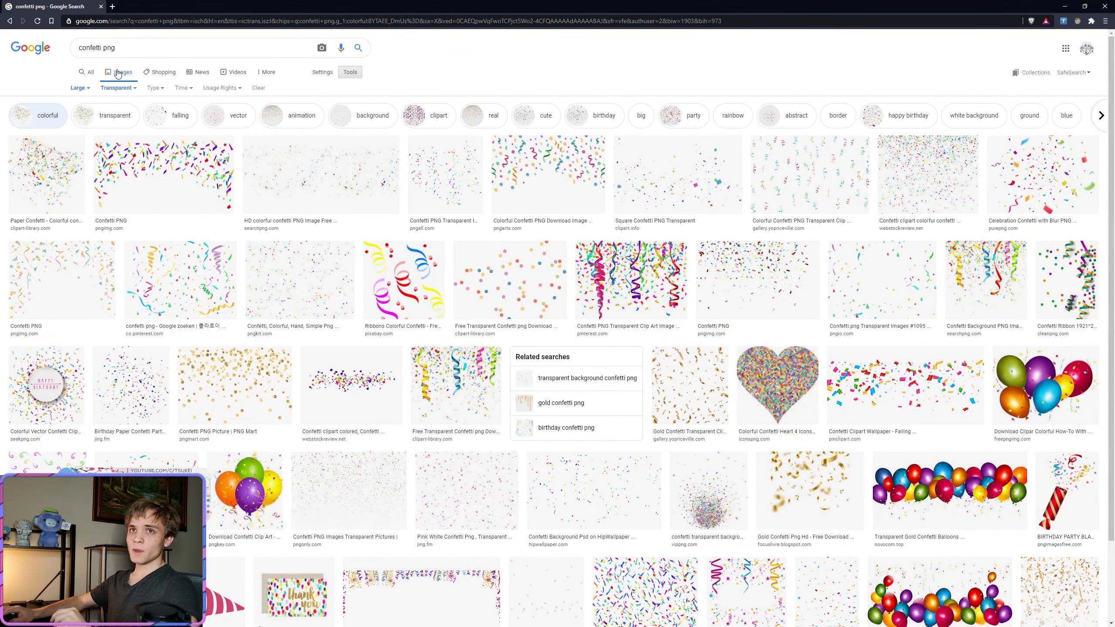
click(83, 88)
click(82, 89)
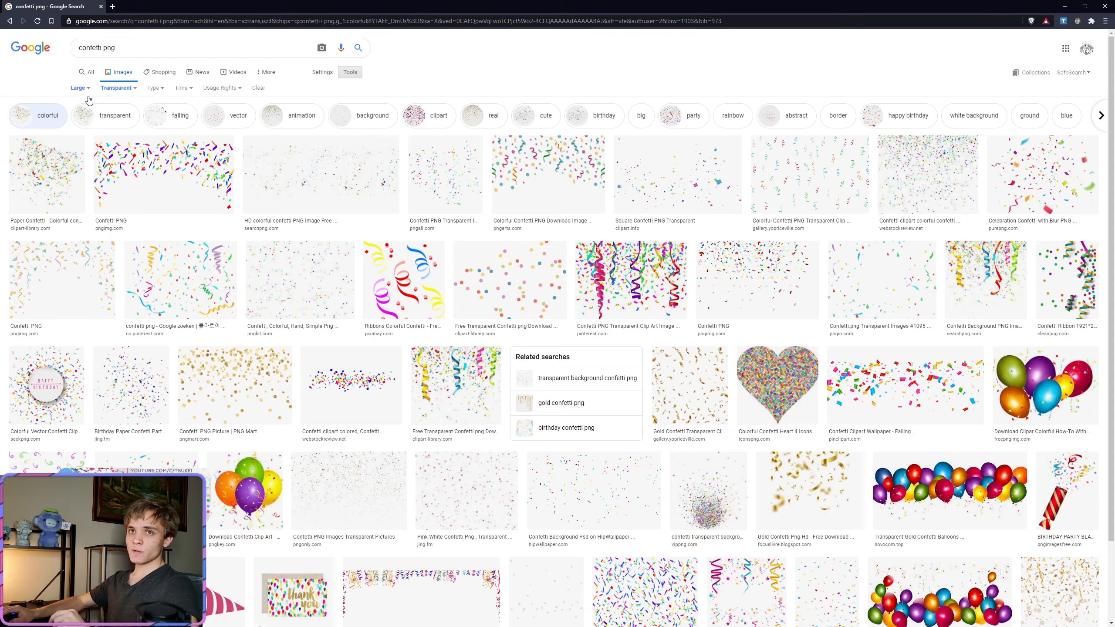
click(113, 90)
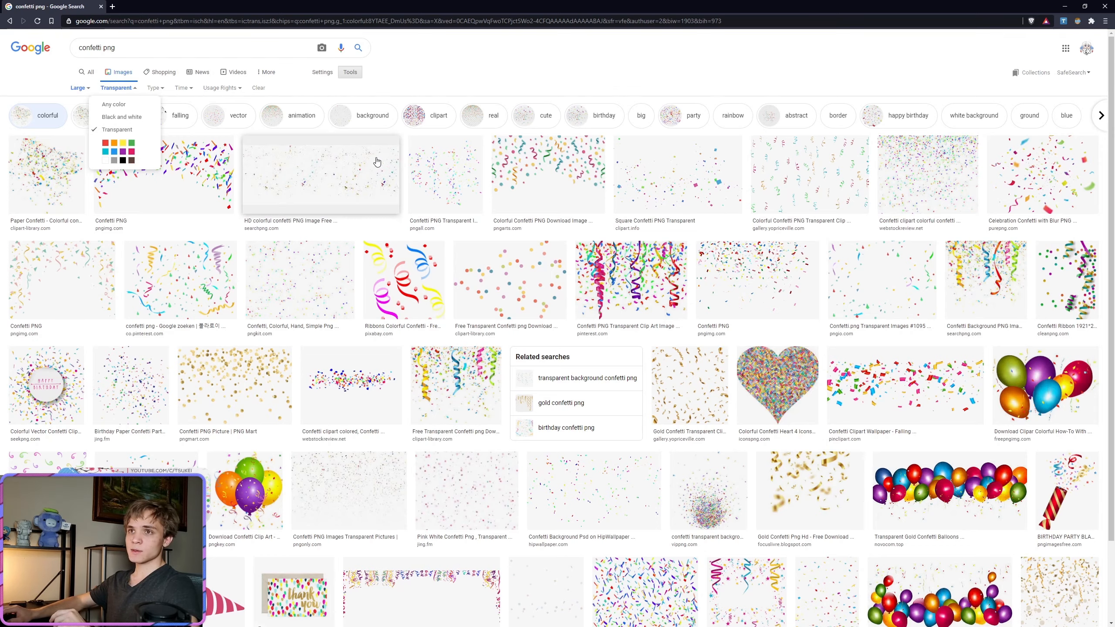
Step: Preview several transparent confetti images, including the square, PNGkit and FlyClipart ones, and return to Photoshop
click(320, 176)
click(644, 93)
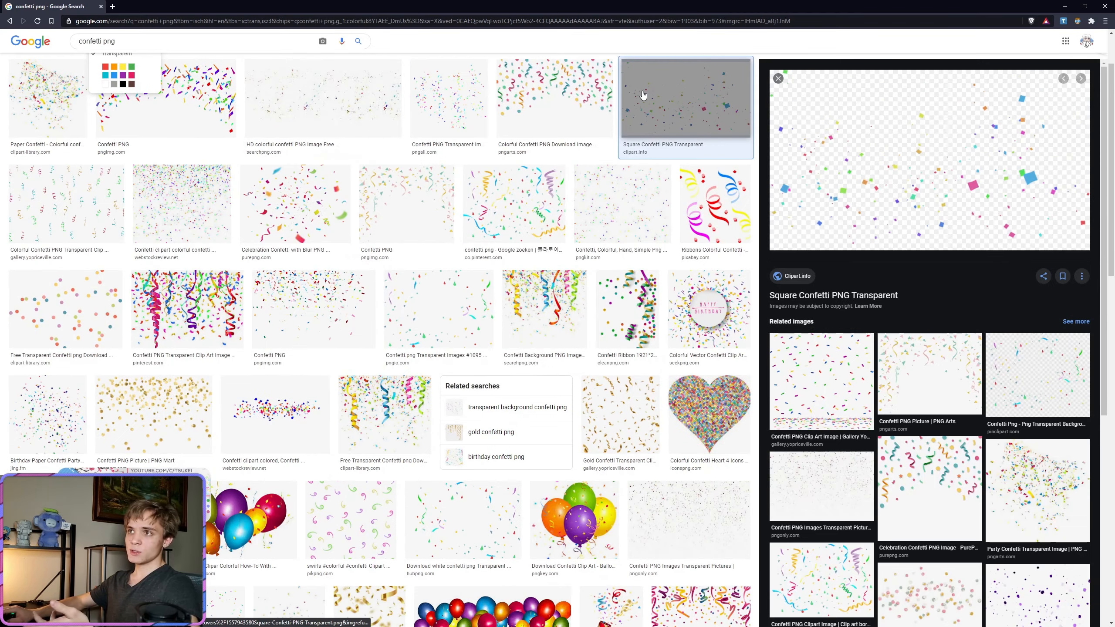
click(609, 203)
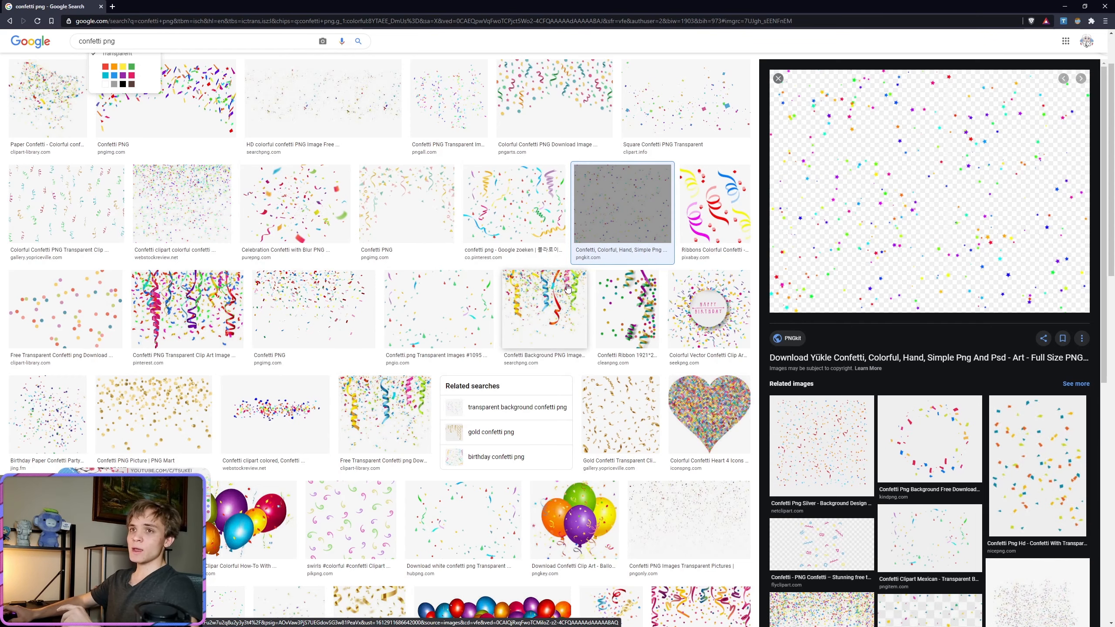
click(848, 549)
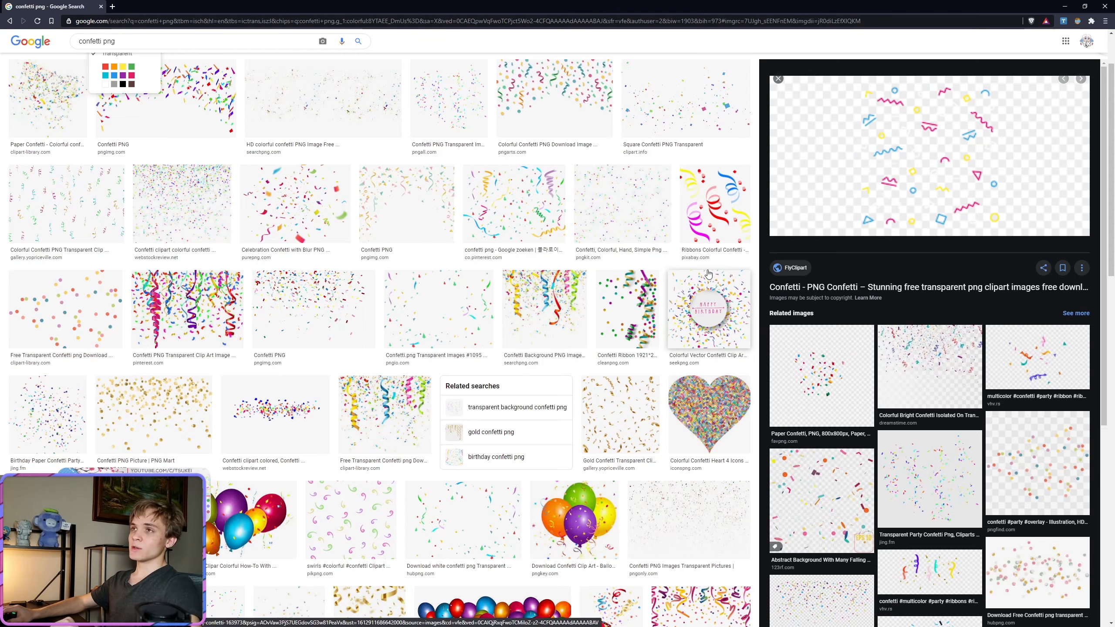
drag(581, 4, 1114, 60)
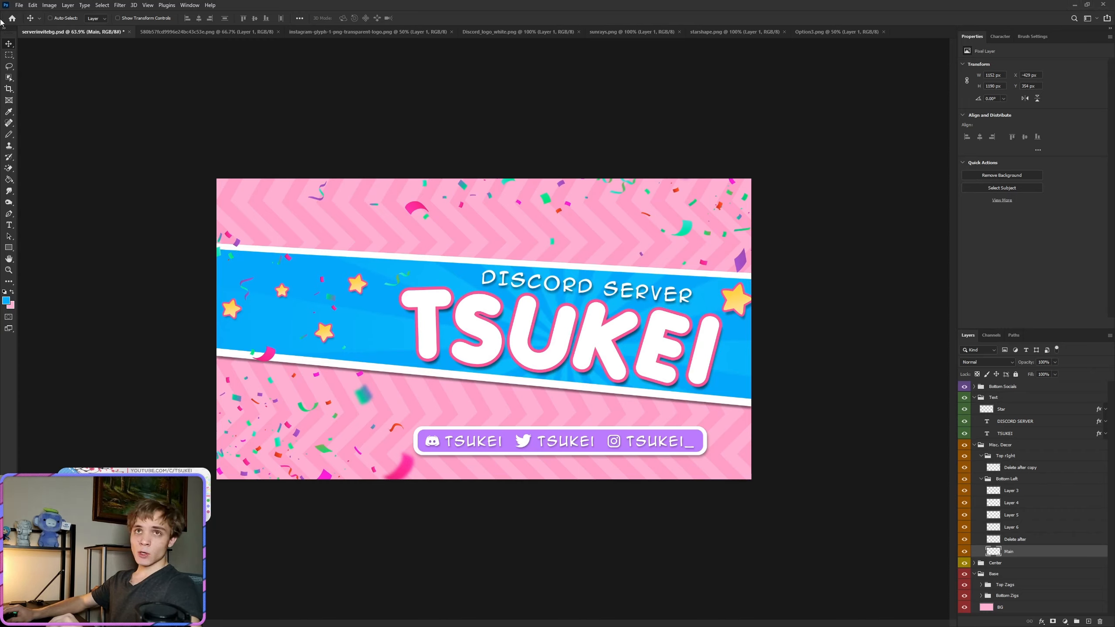
Step: Create a new 1920 x 1080 px document at 72 pixels/inch in RGB Color with a white background
click(18, 5)
click(26, 11)
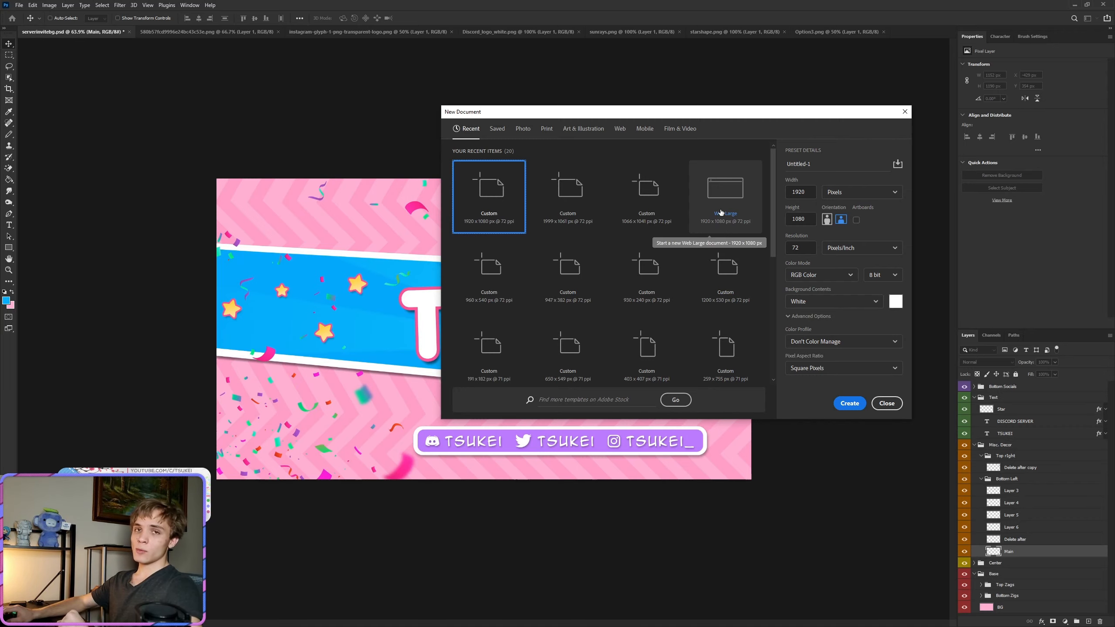
click(849, 403)
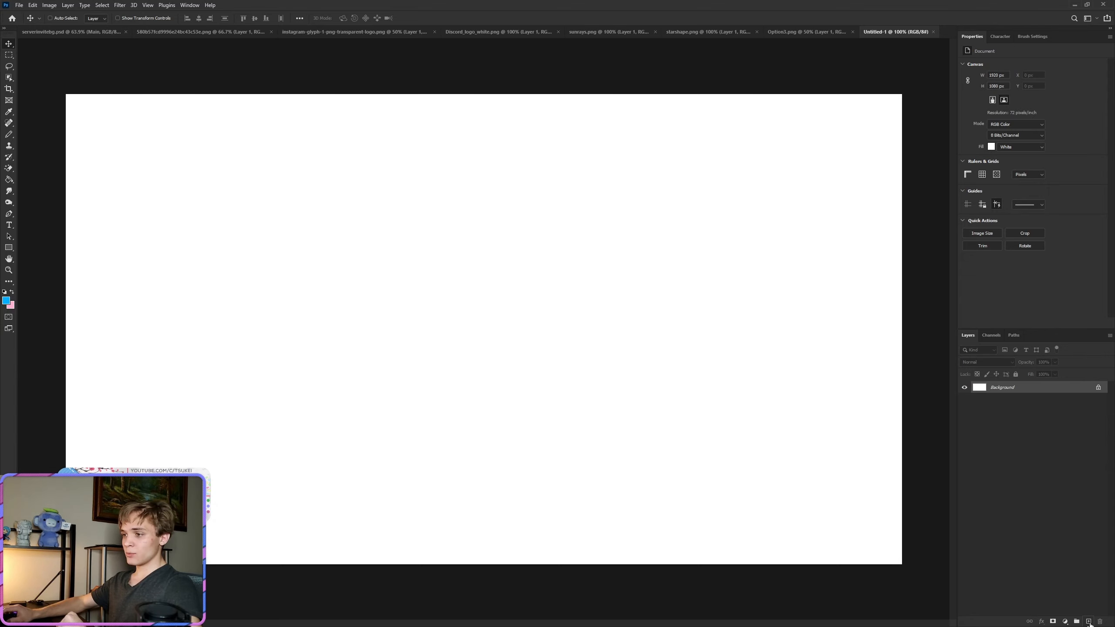
Step: Add an empty layer to the new document and delete the white Background layer
click(1089, 621)
key(Delete)
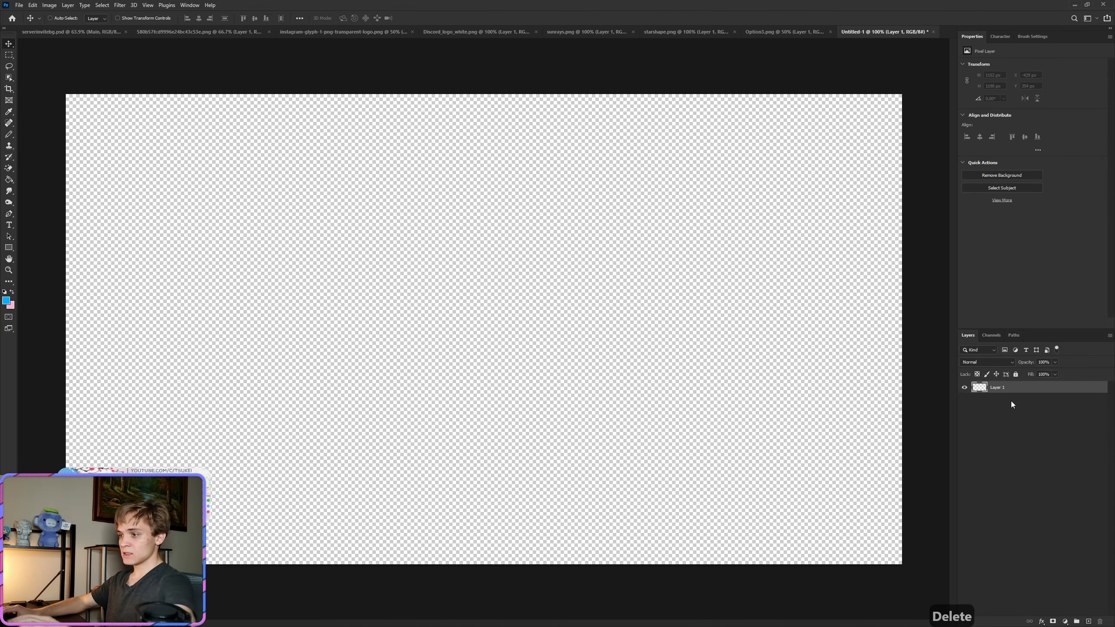
scroll(875, 523, down, 1)
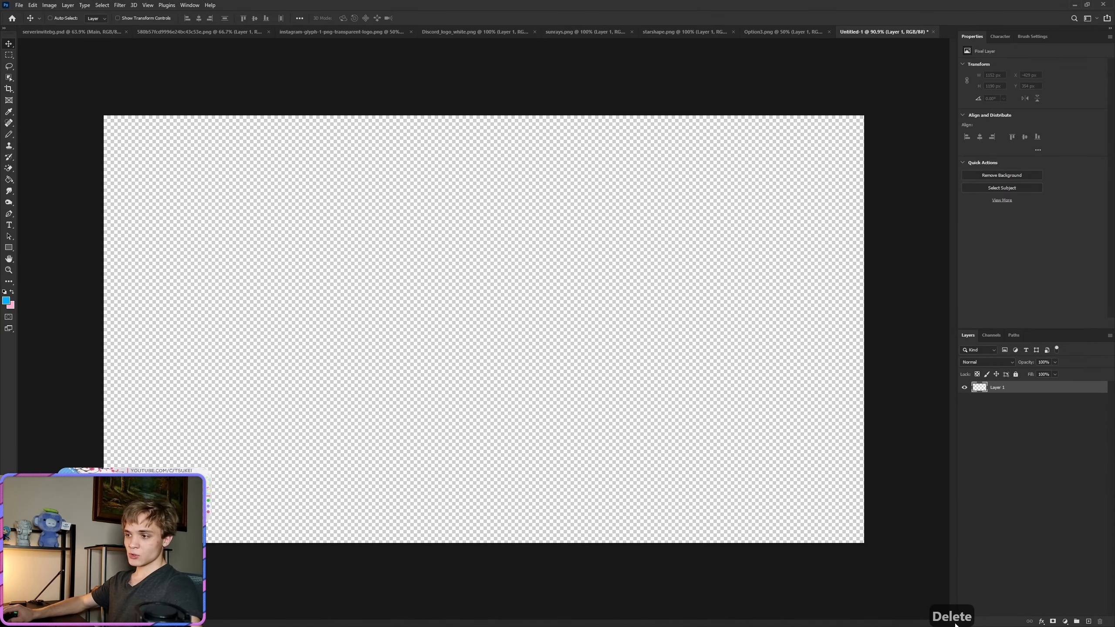
scroll(775, 500, down, 3)
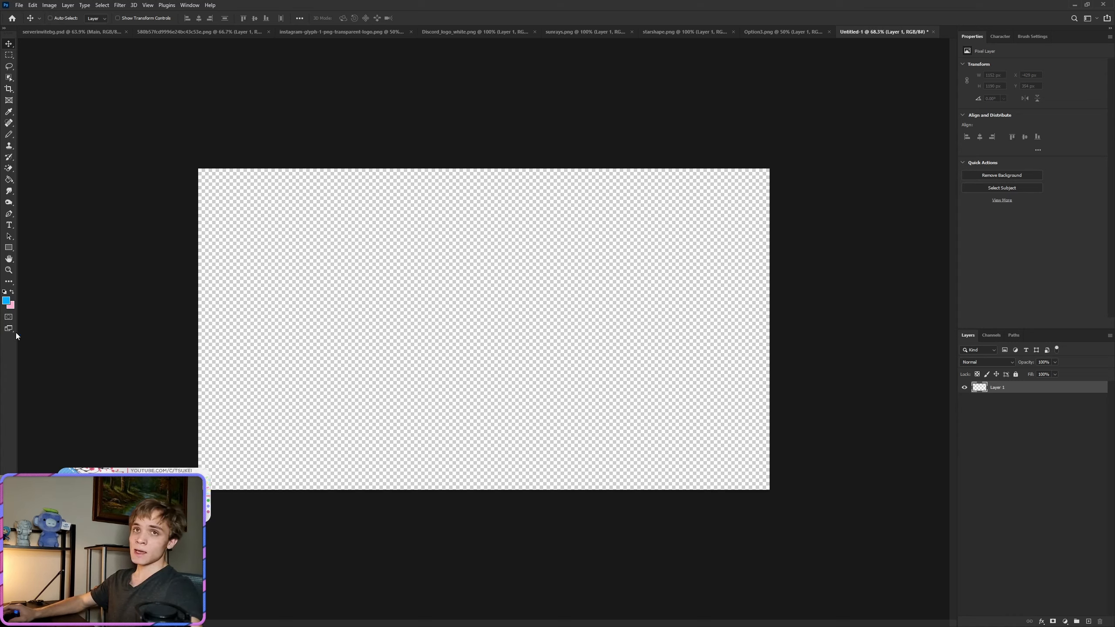
Step: Swap the foreground and background colors and set the foreground color to pink ffb0d1
key(x)
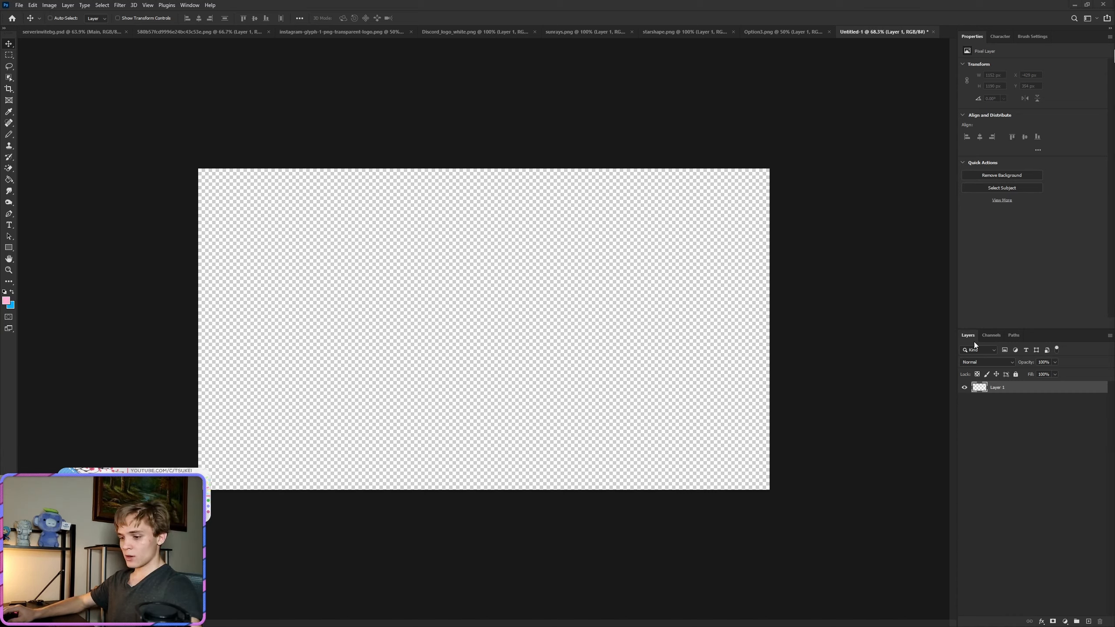
key(ctrl+c)
key(ctrl+c)
key(ctrl+c)
key(ctrl+c)
key(ctrl+c)
click(6, 301)
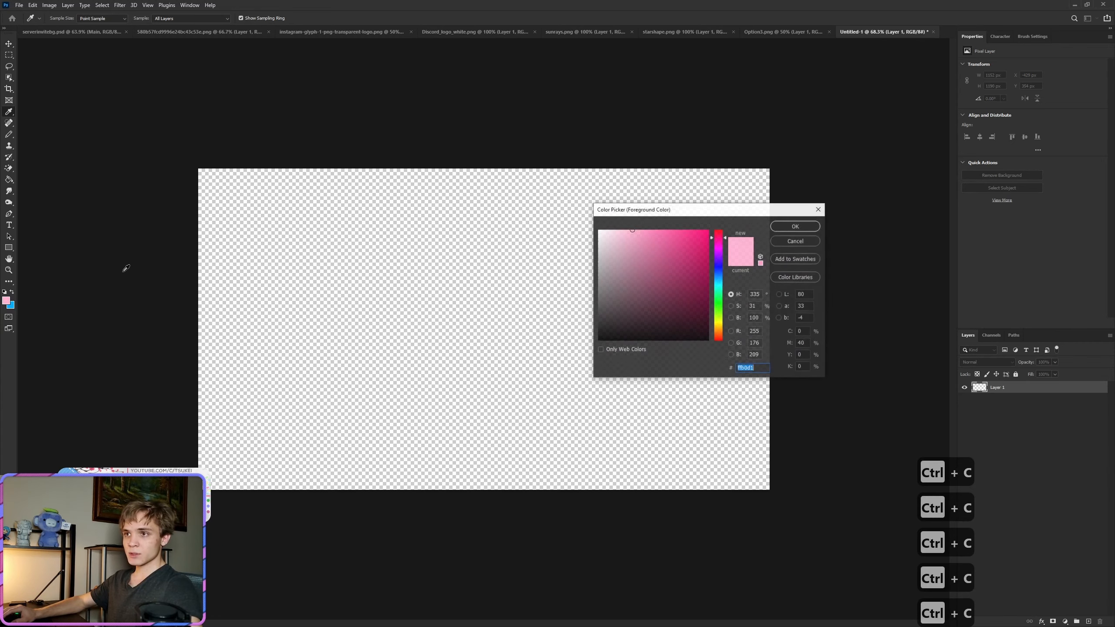
key(ctrl+v)
click(797, 227)
click(1062, 424)
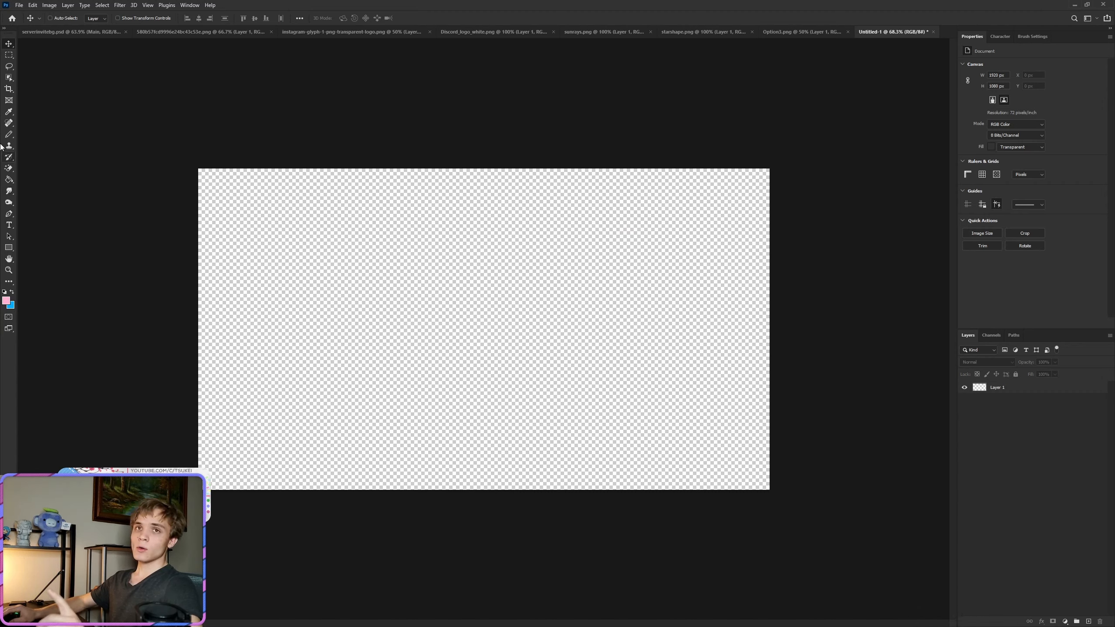
Step: Fill Layer 1 with the pink ffb0d1 foreground color using the Paint Bucket tool
click(8, 179)
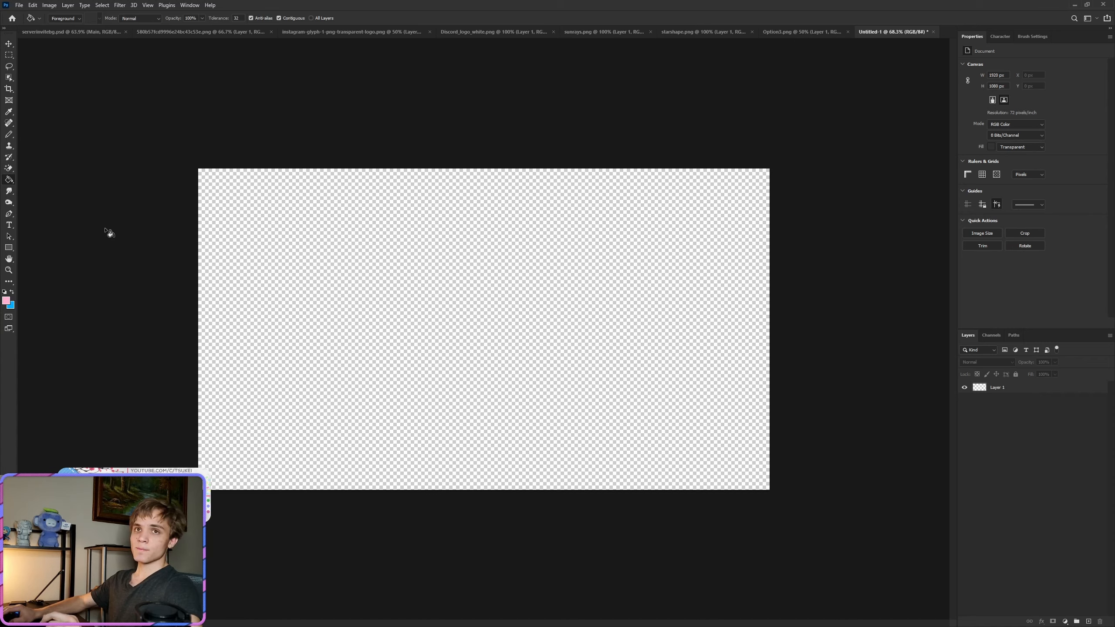
click(6, 302)
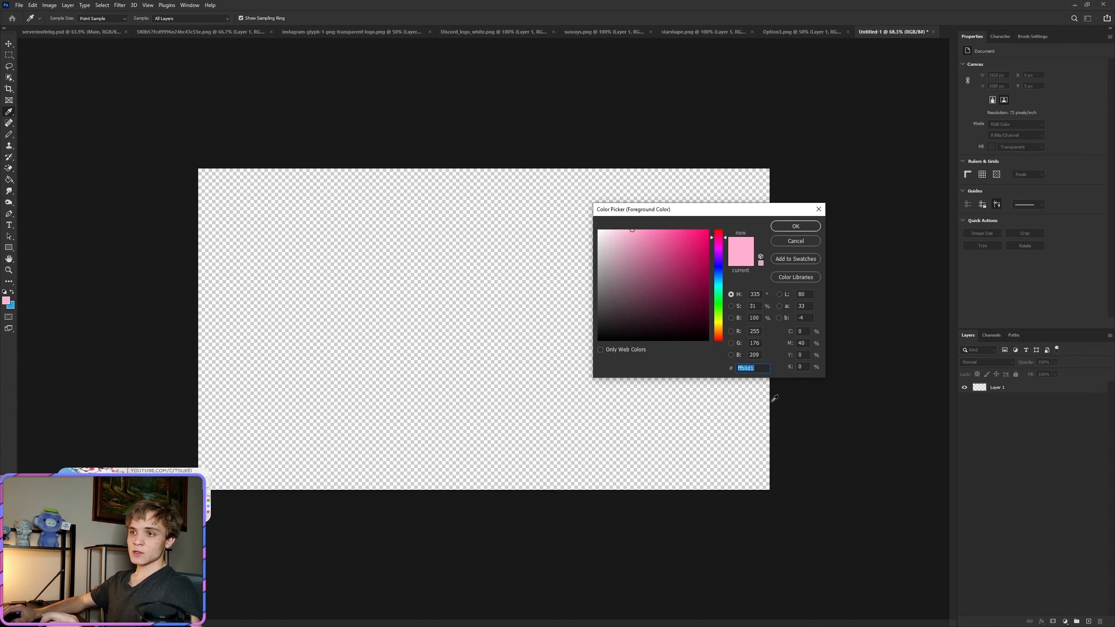
click(754, 368)
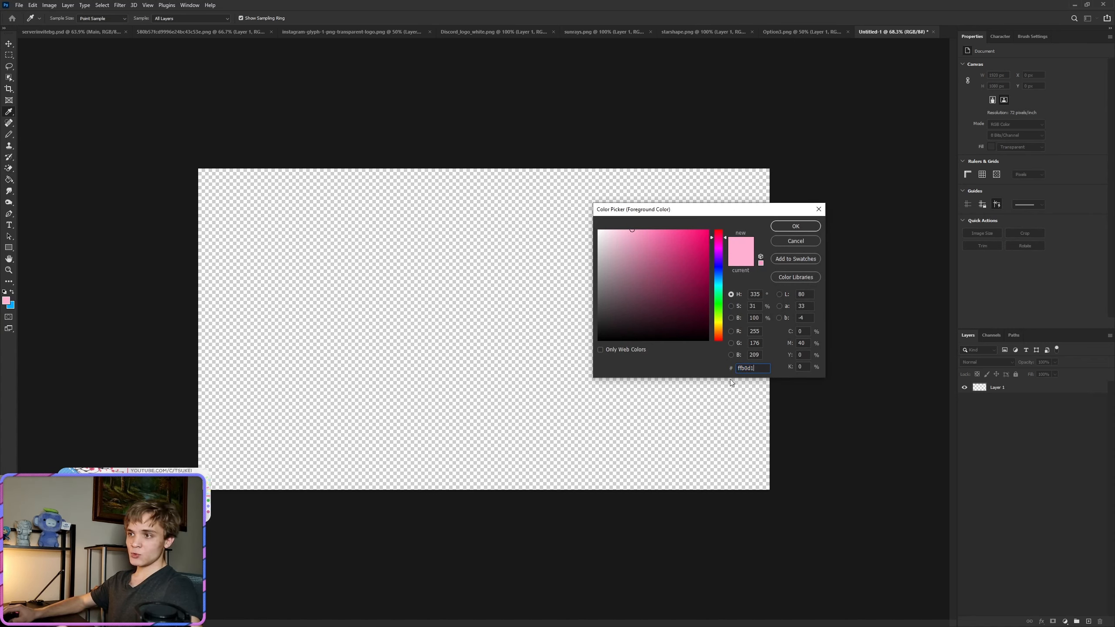
click(789, 226)
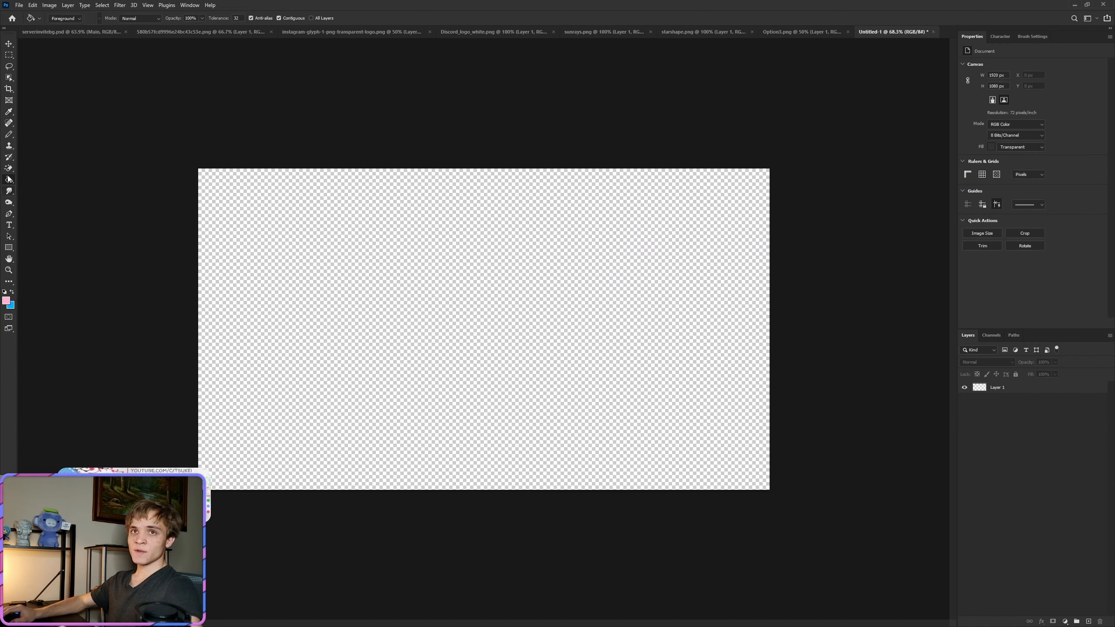
right_click(8, 180)
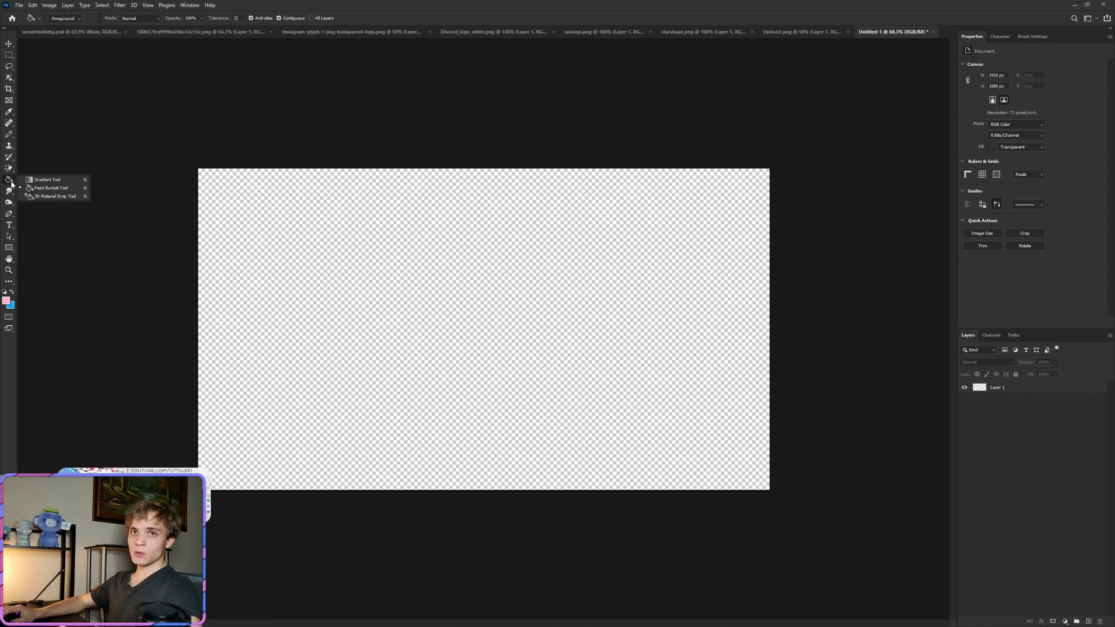
click(56, 190)
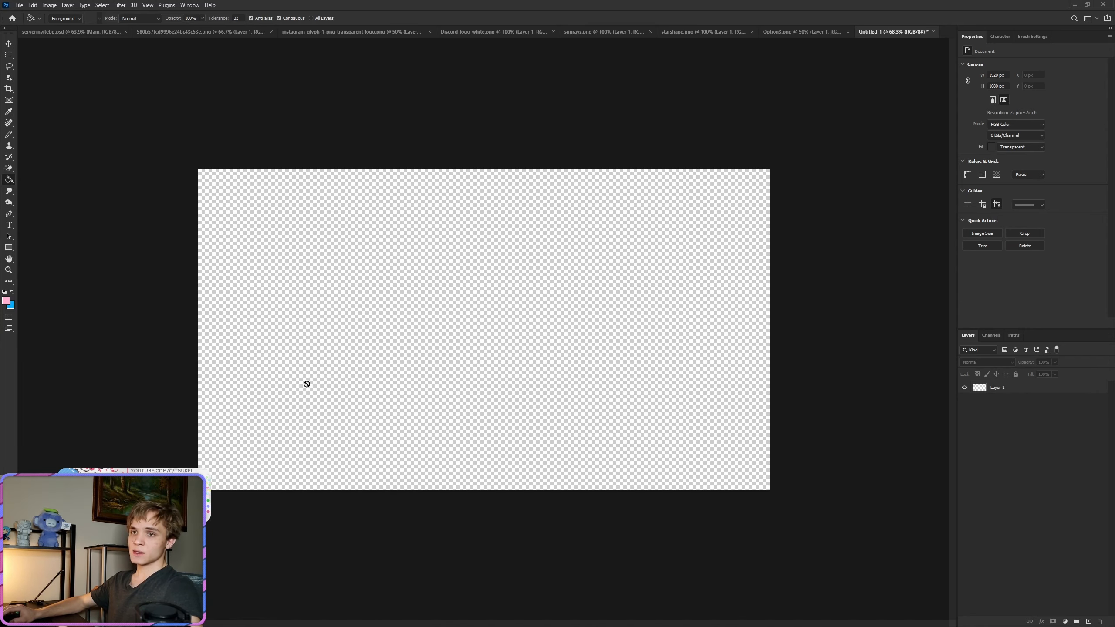
click(1034, 393)
click(481, 265)
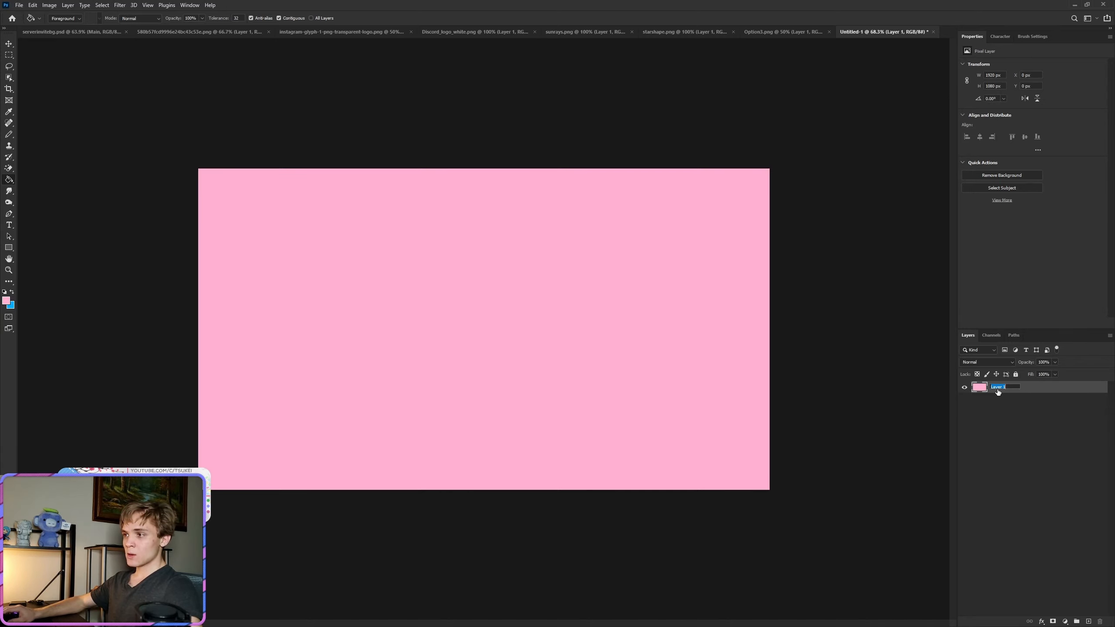
Step: Rename the pink layer BG and place it in a new group named Base Area
text(BG)
key(Return)
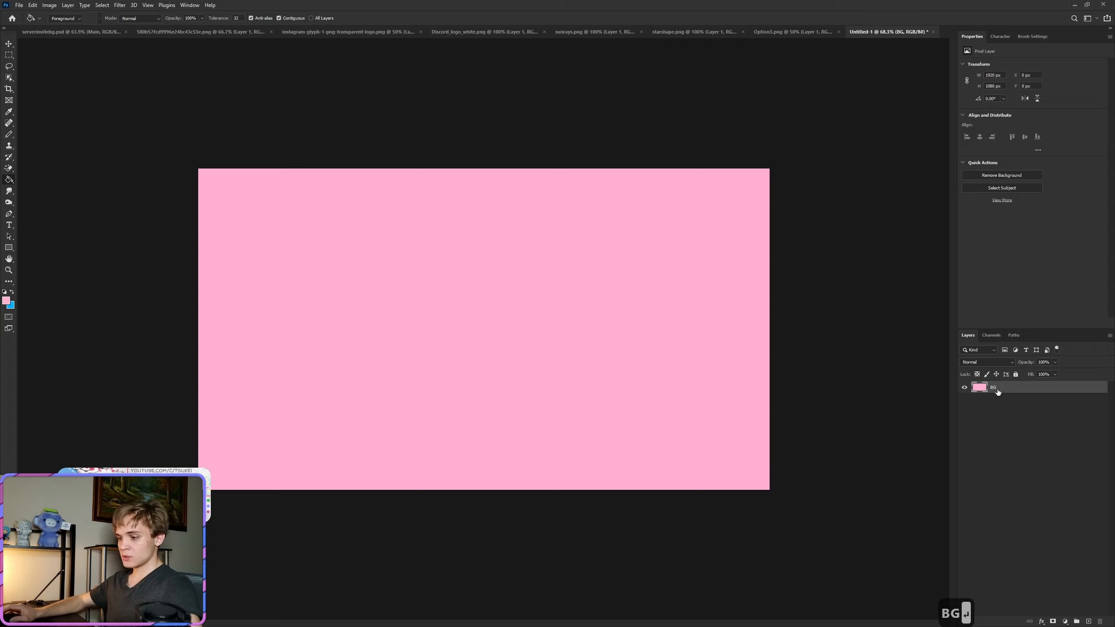
key(ctrl+g)
double_click(997, 386)
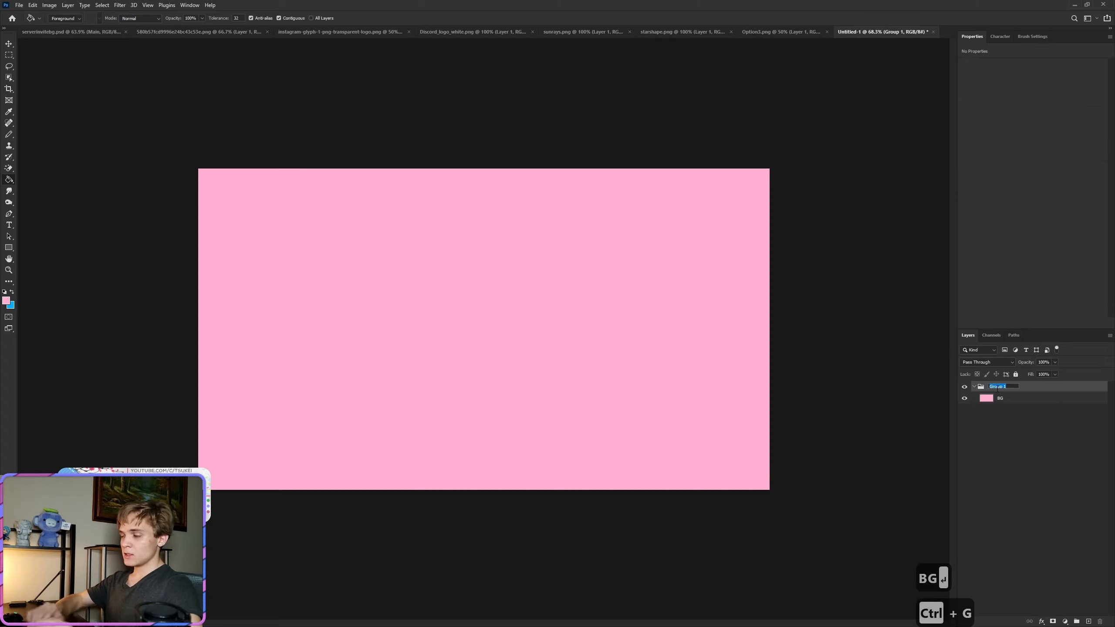
text(Base)
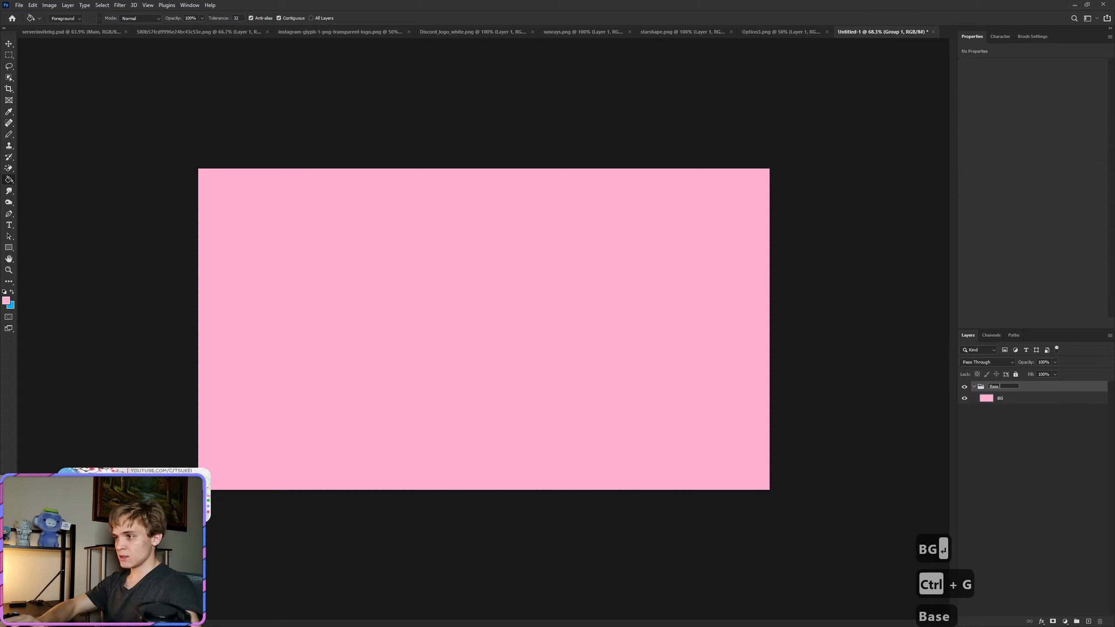
text( Area)
key(Return)
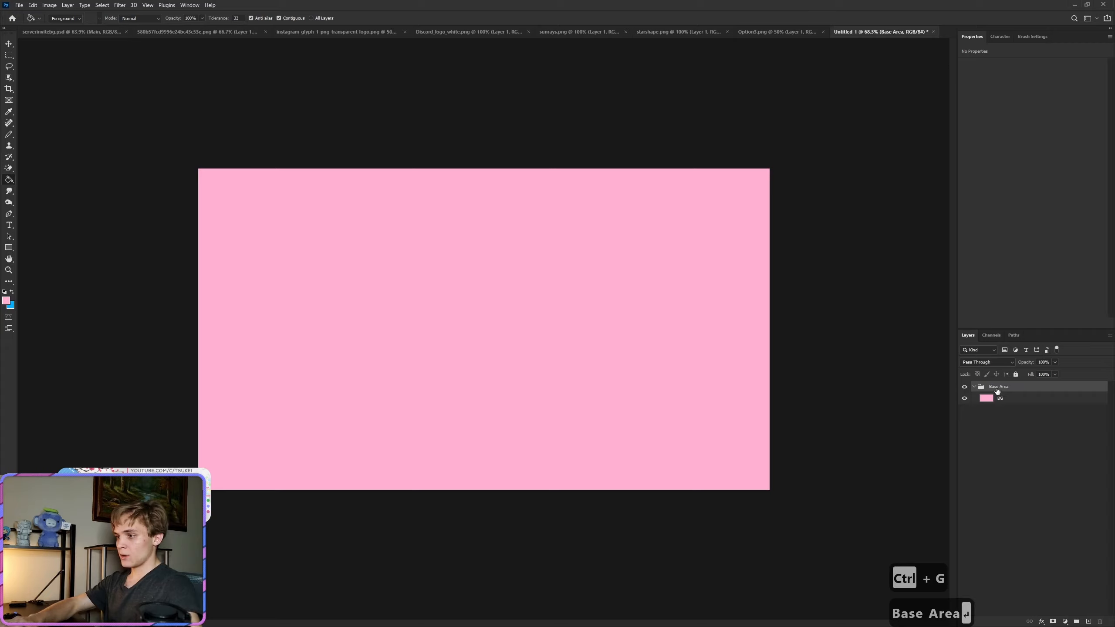
Step: Give the Base Area group a red color label and collapse the group
right_click(965, 386)
click(992, 415)
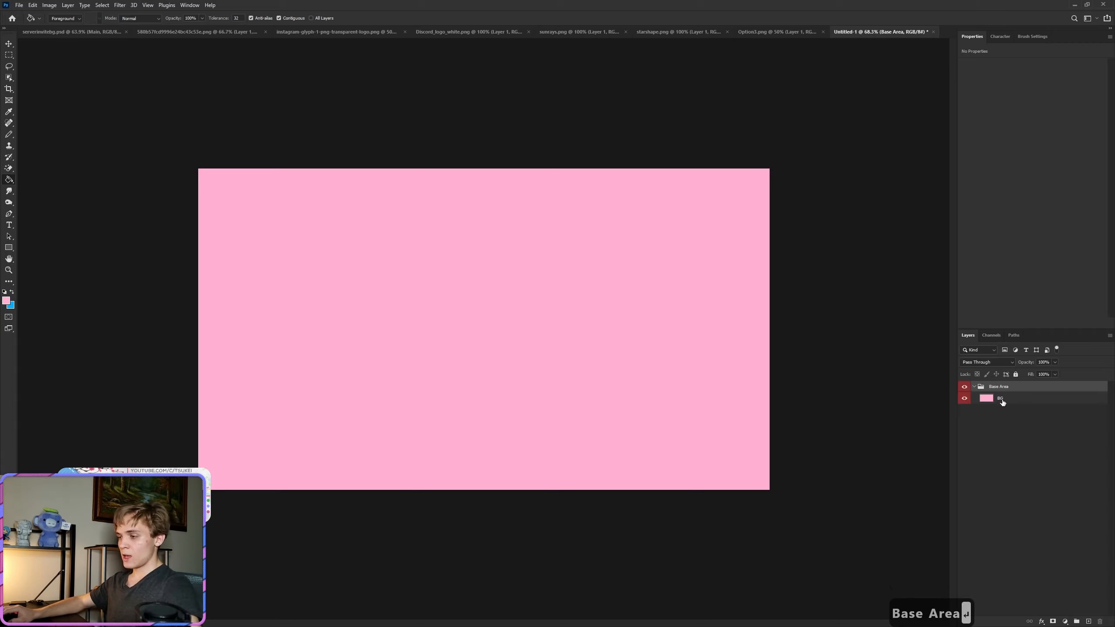
click(1002, 400)
click(974, 387)
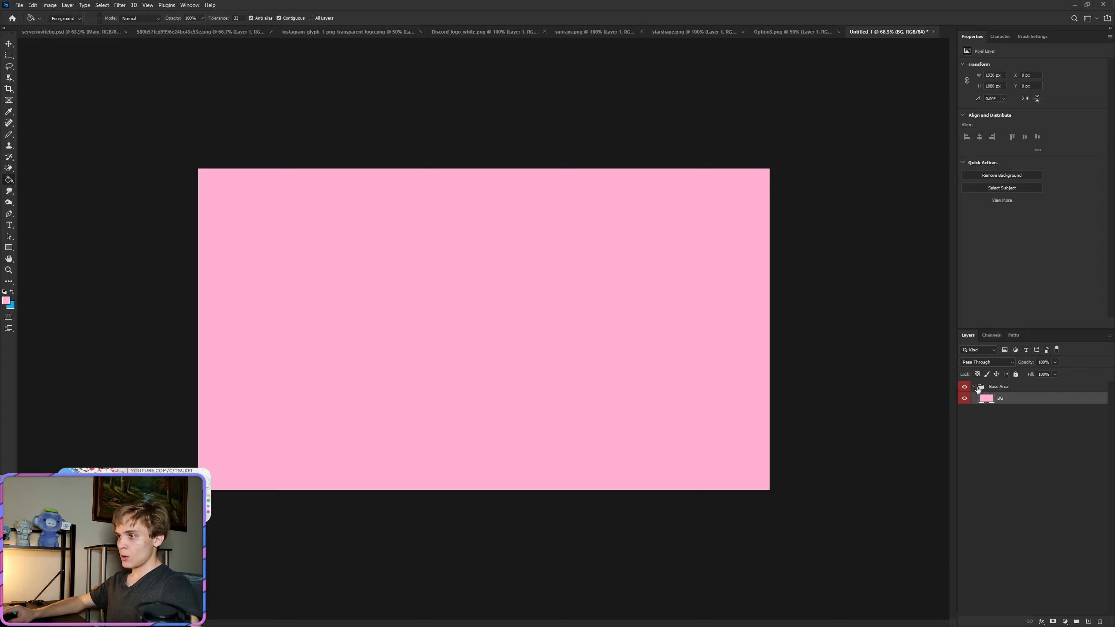
Step: Add an empty layer above Base Area and wrap it in a yellow-labelled group named Center Section
click(994, 388)
click(1089, 620)
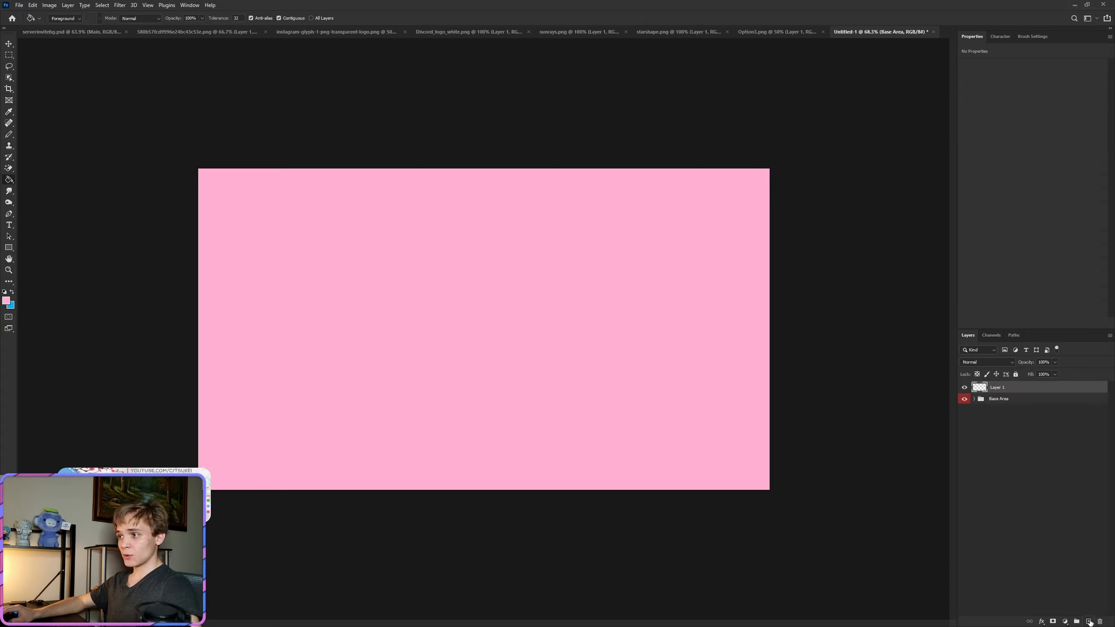
key(ctrl+g)
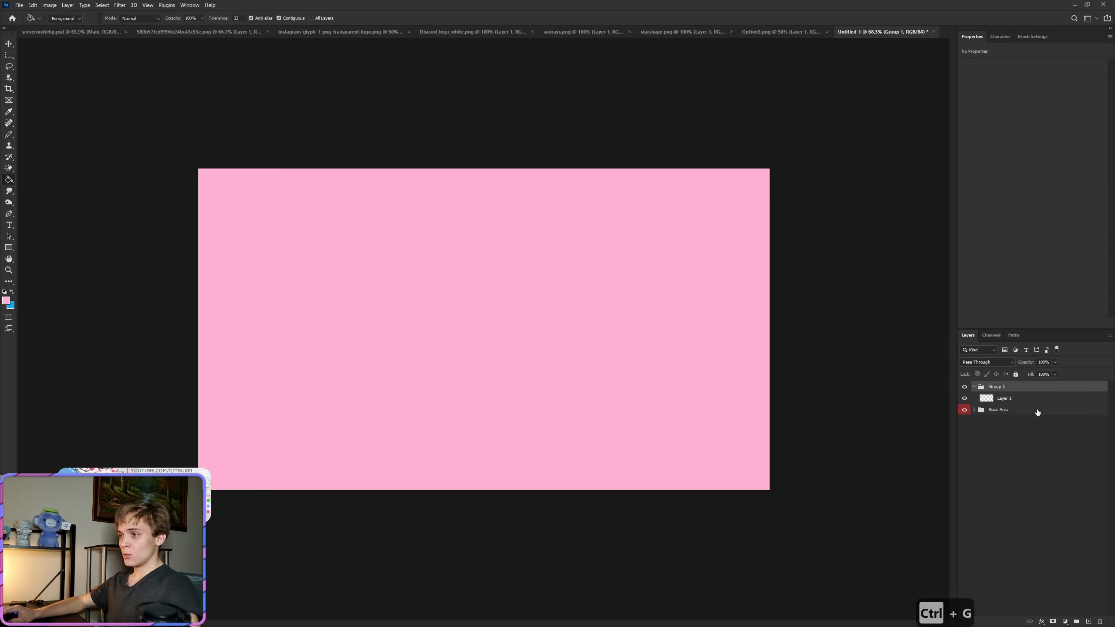
double_click(1002, 387)
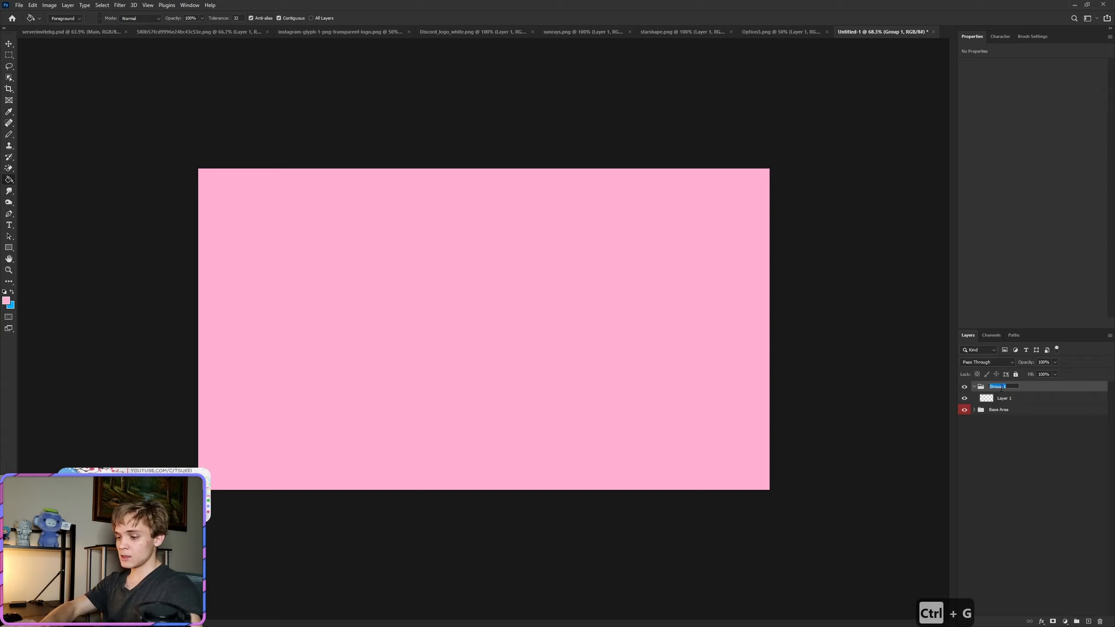
text(Center Sec)
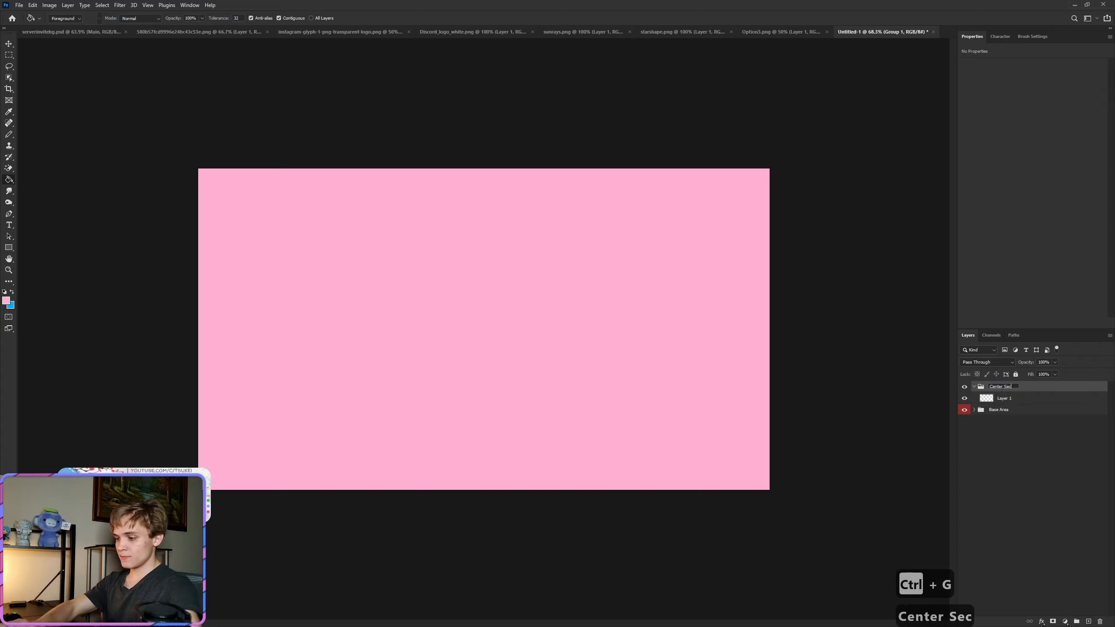
text(tion)
key(Return)
right_click(964, 387)
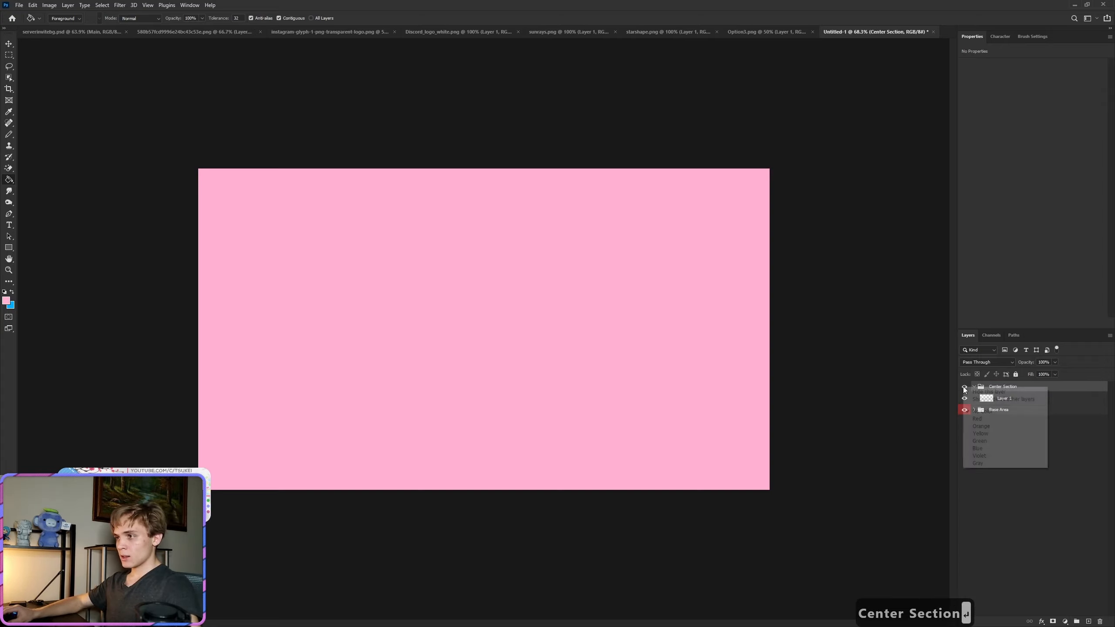
click(981, 434)
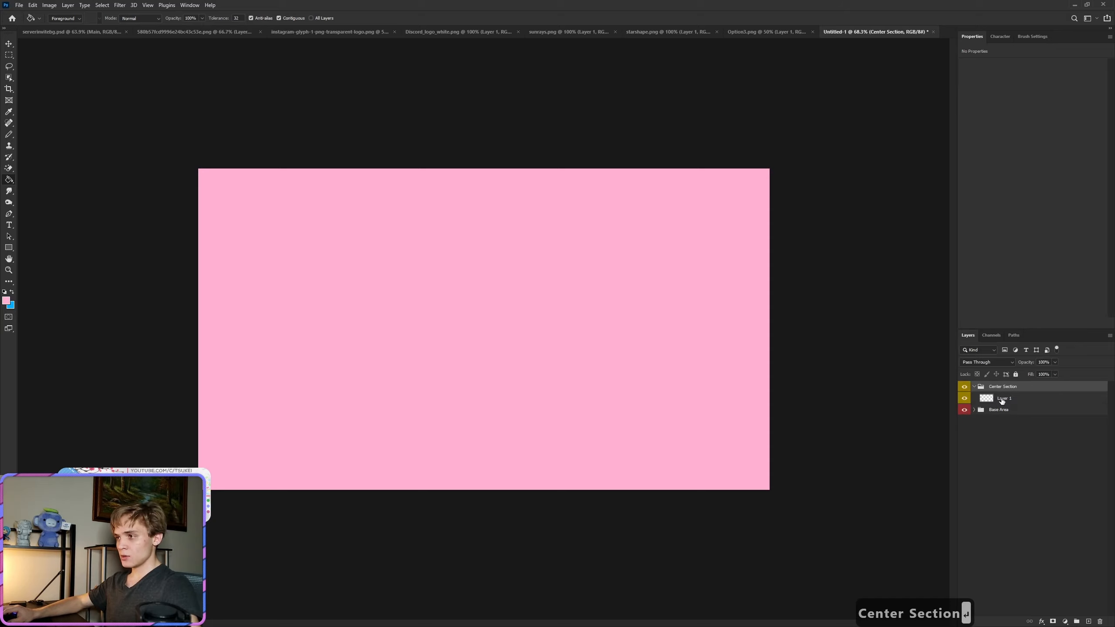
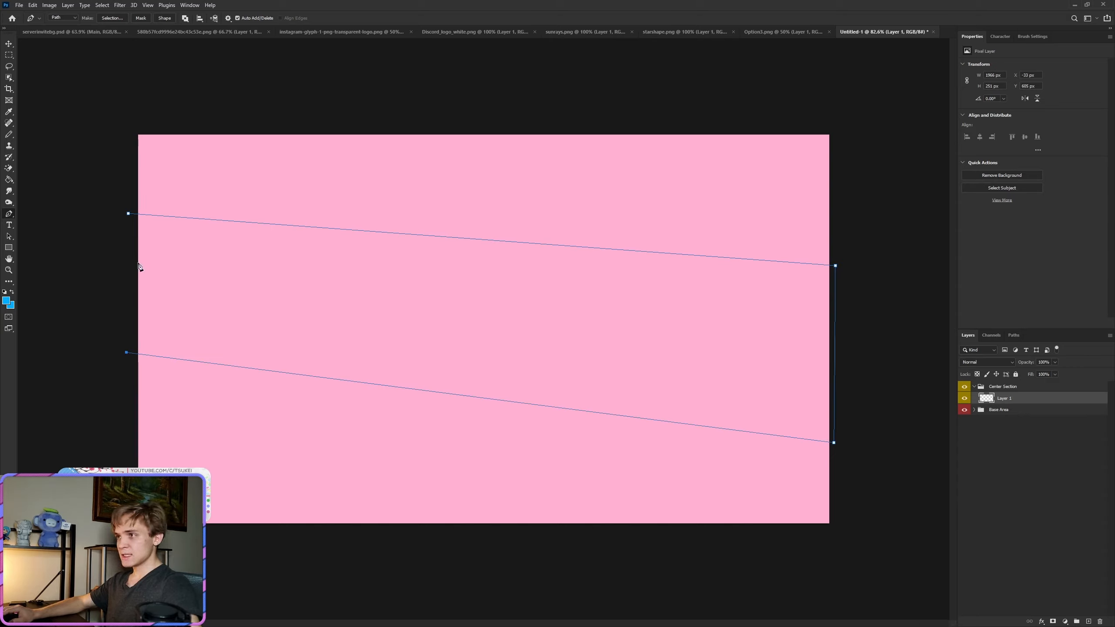
Step: Close the slanted four-point pen path across the canvas and convert it to a new anti-aliased selection with 0 px feather
click(128, 214)
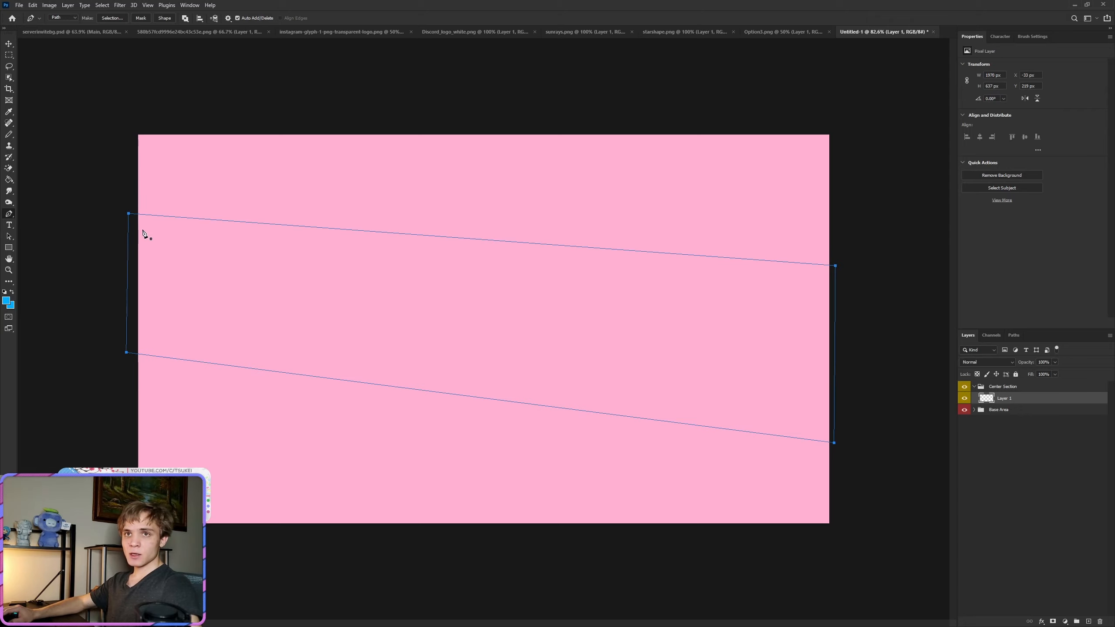
right_click(185, 252)
click(211, 288)
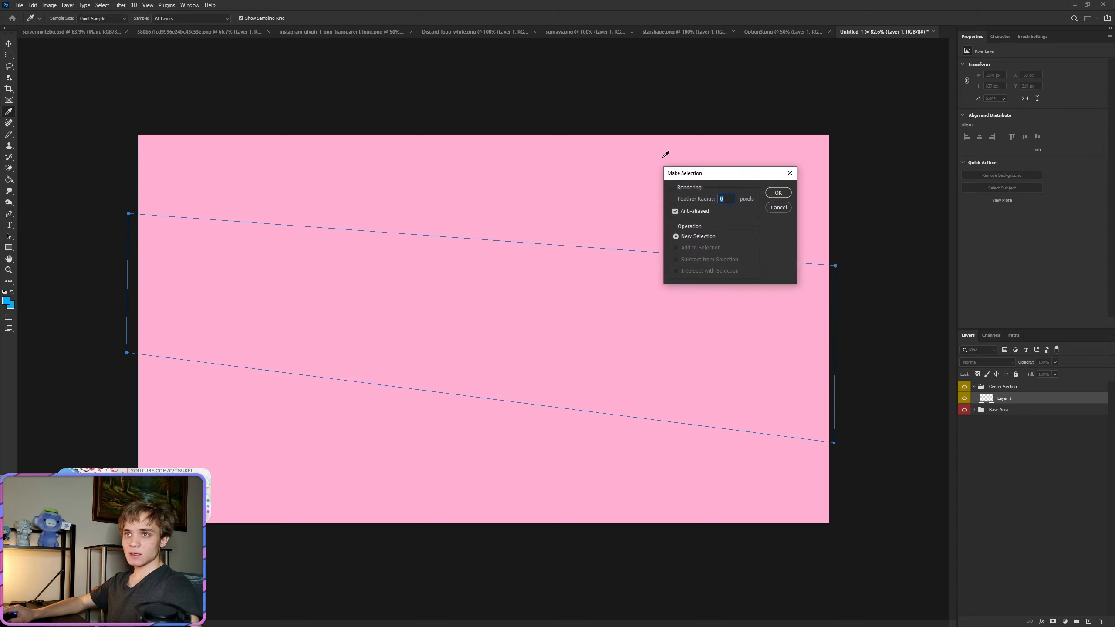
click(783, 197)
Step: Fill the selected band on Layer 1 with blue 05adfb at 100% opacity in Normal mode, and deselect it
key(shift+F5)
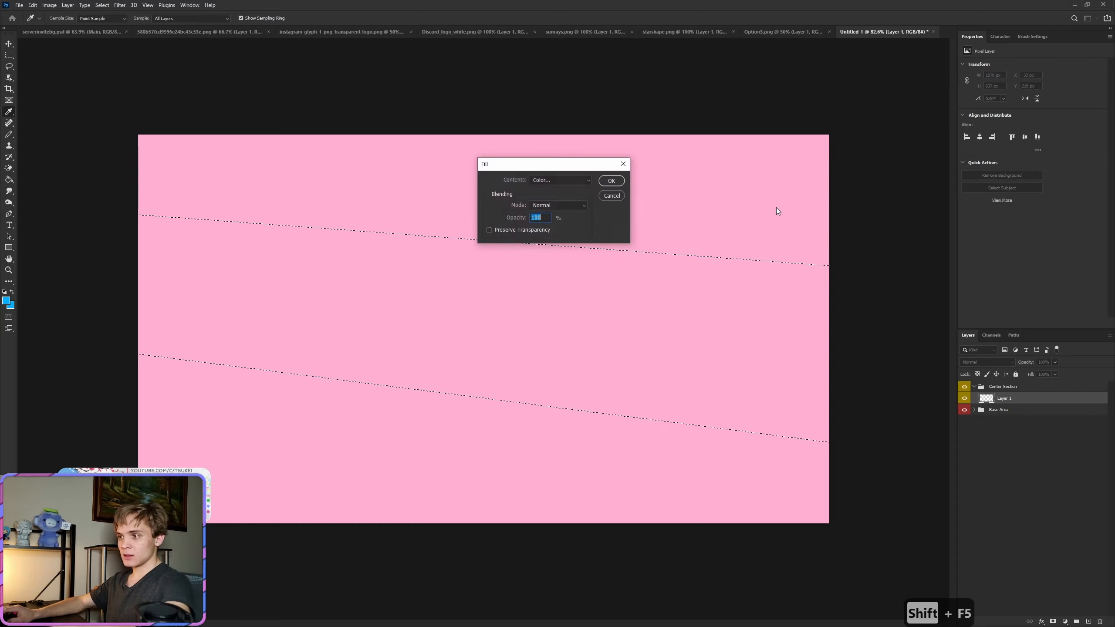
click(560, 180)
click(553, 207)
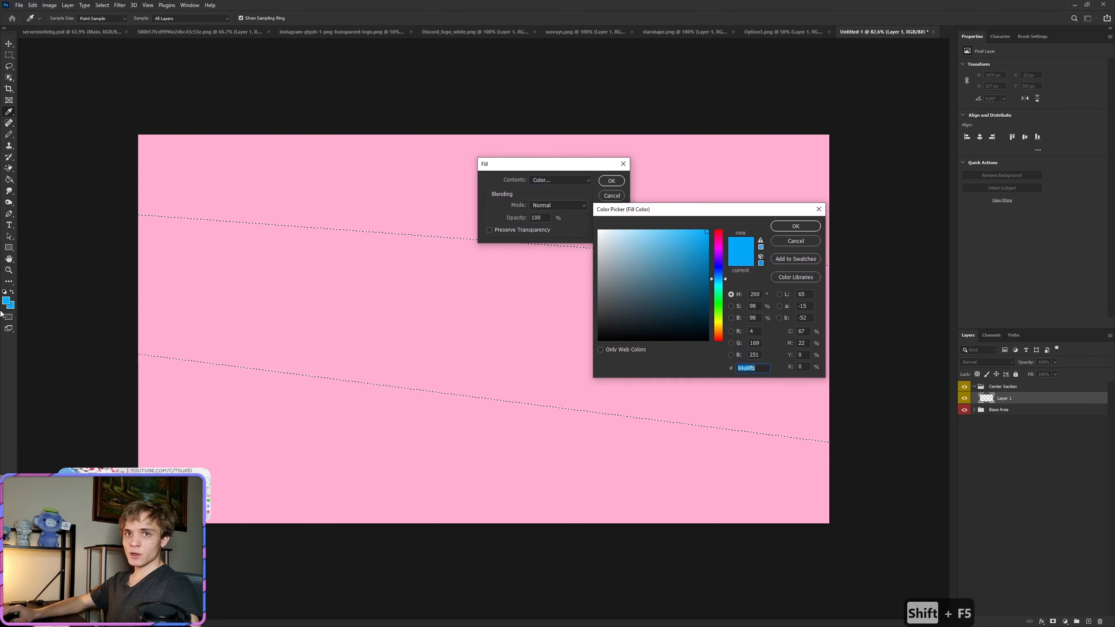
click(6, 300)
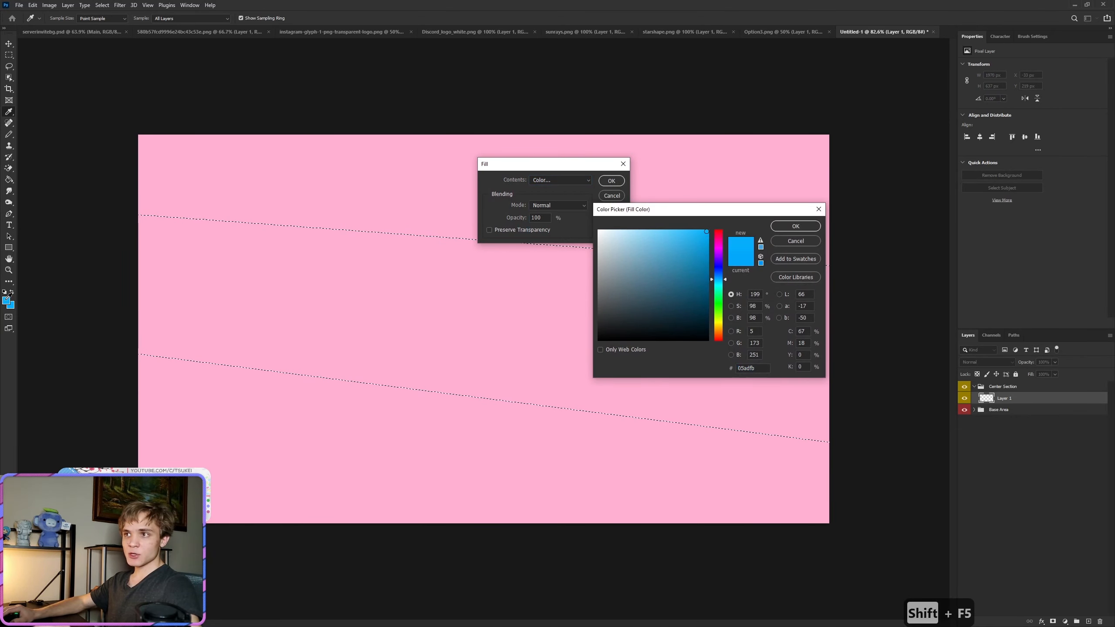
click(796, 227)
click(611, 180)
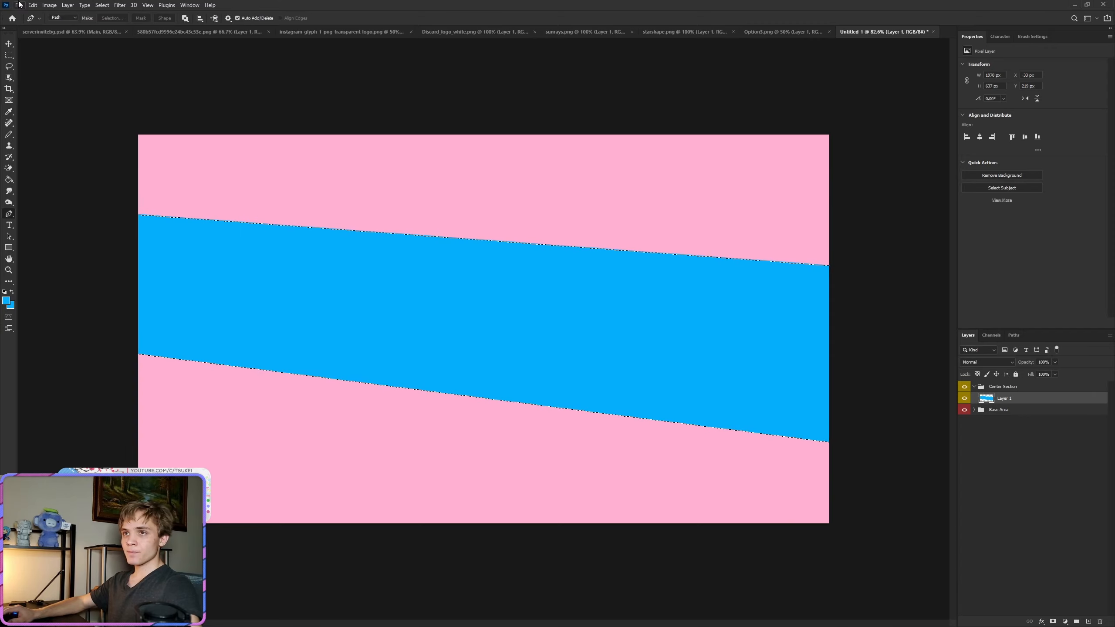
click(8, 56)
right_click(395, 285)
click(405, 289)
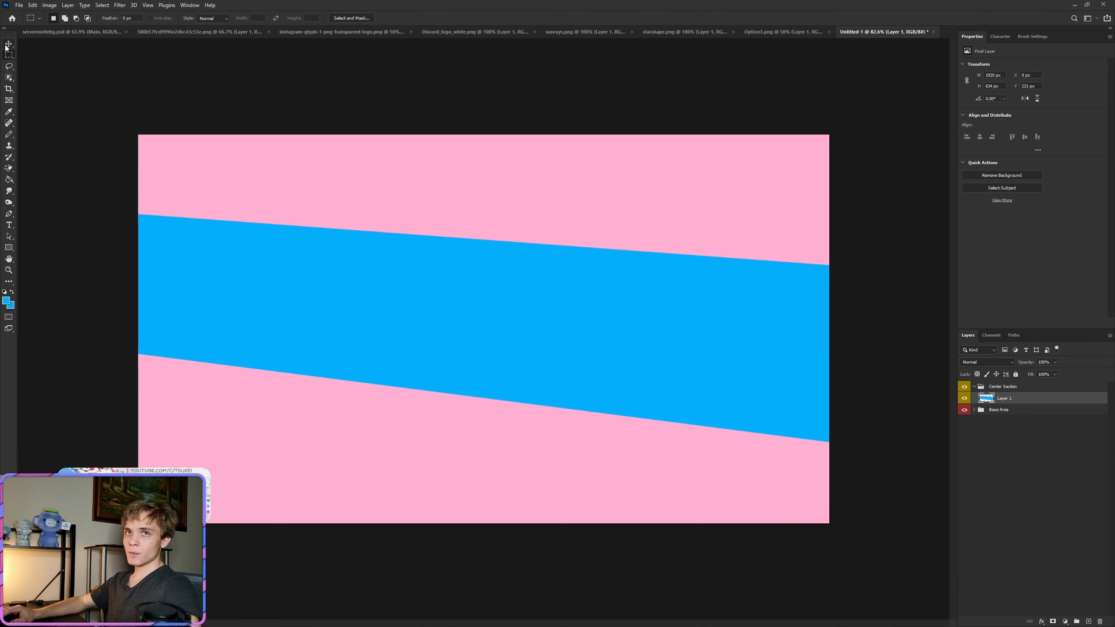
Step: Duplicate the blue band layer and turn the original Layer 1 solid white with a rasterized Color Overlay
click(7, 45)
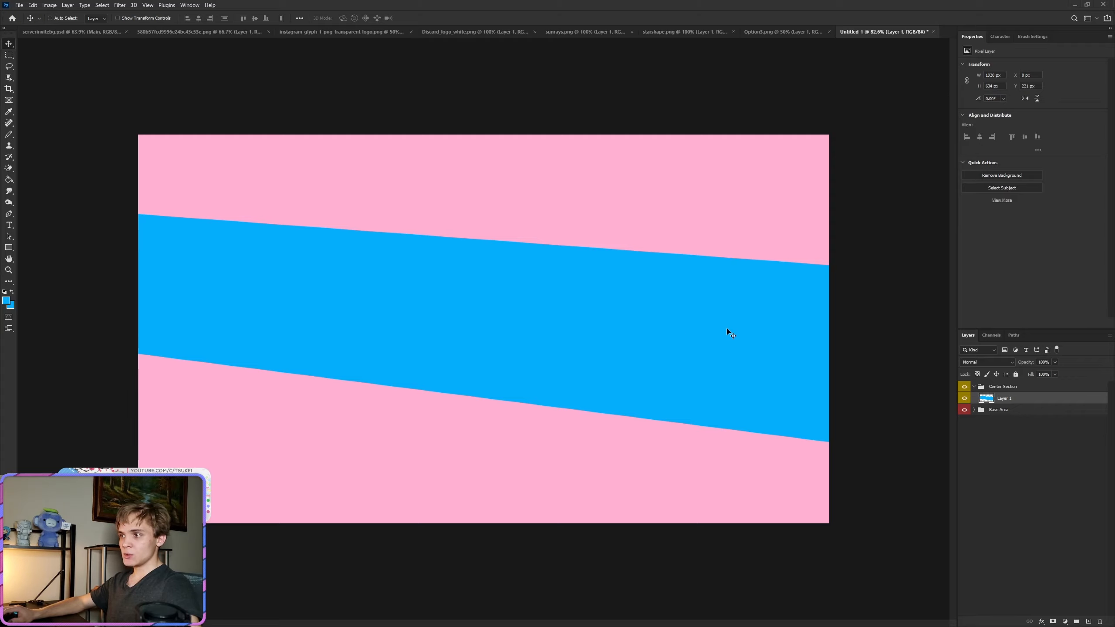
key(ctrl+j)
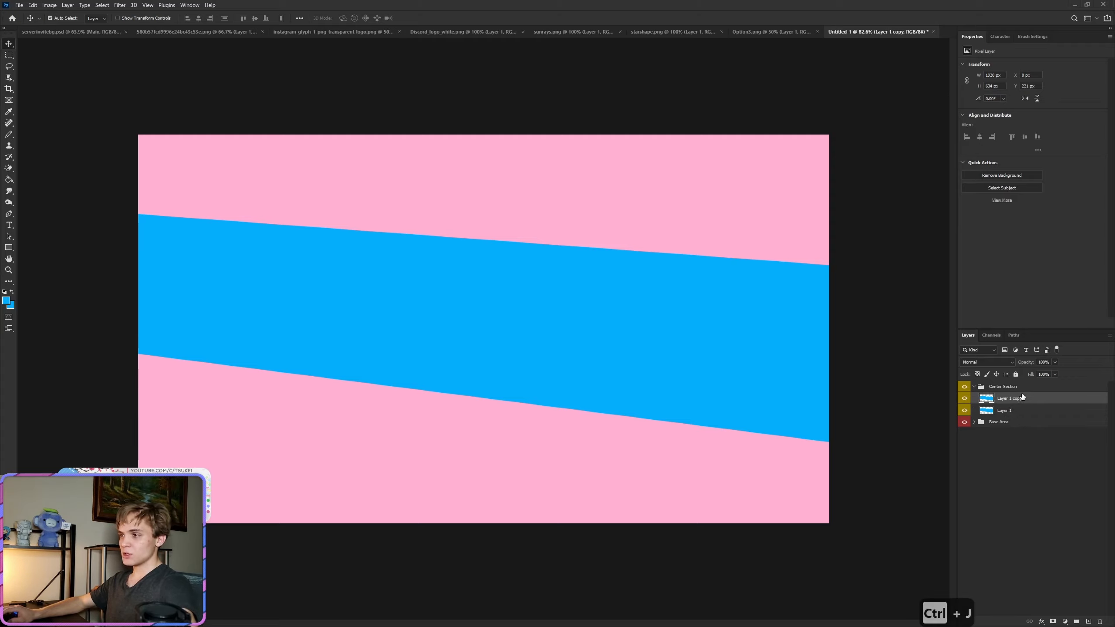
right_click(1011, 415)
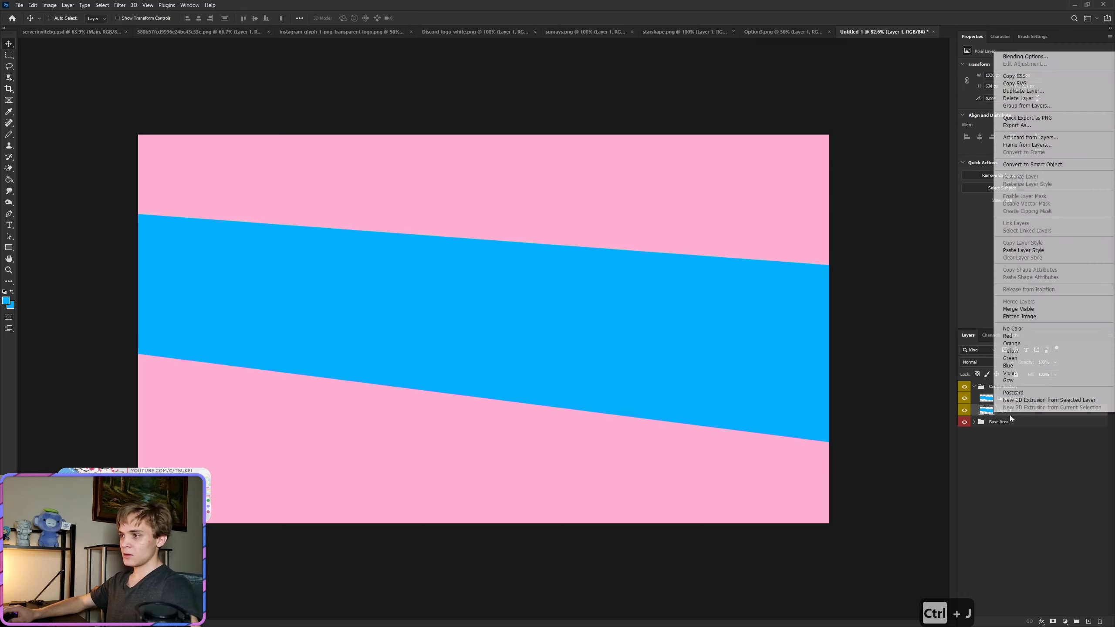
click(1026, 56)
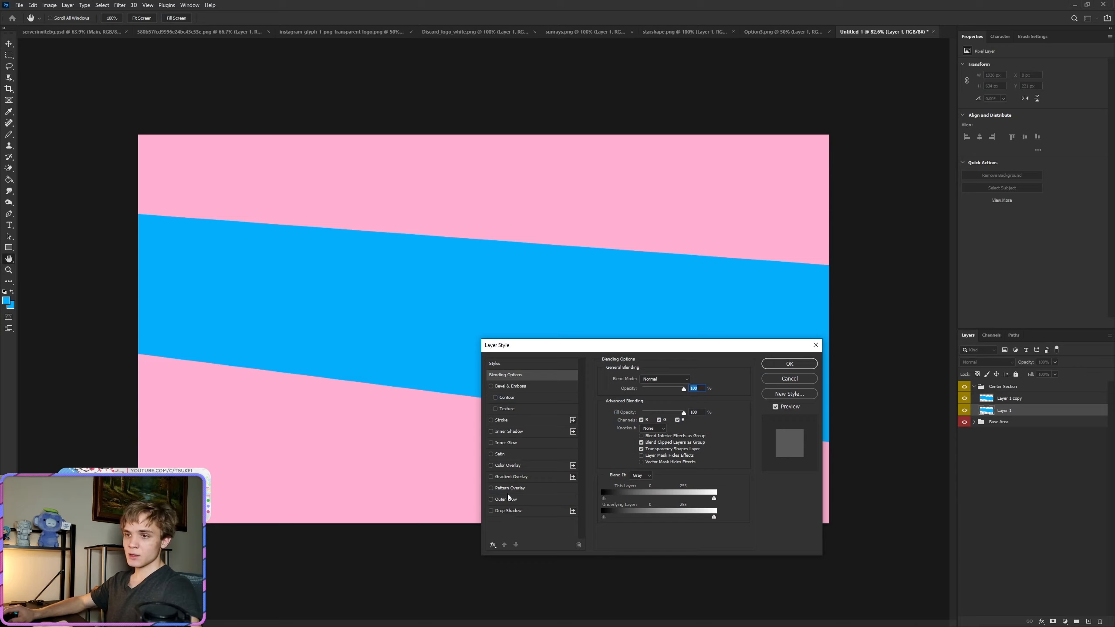
click(508, 464)
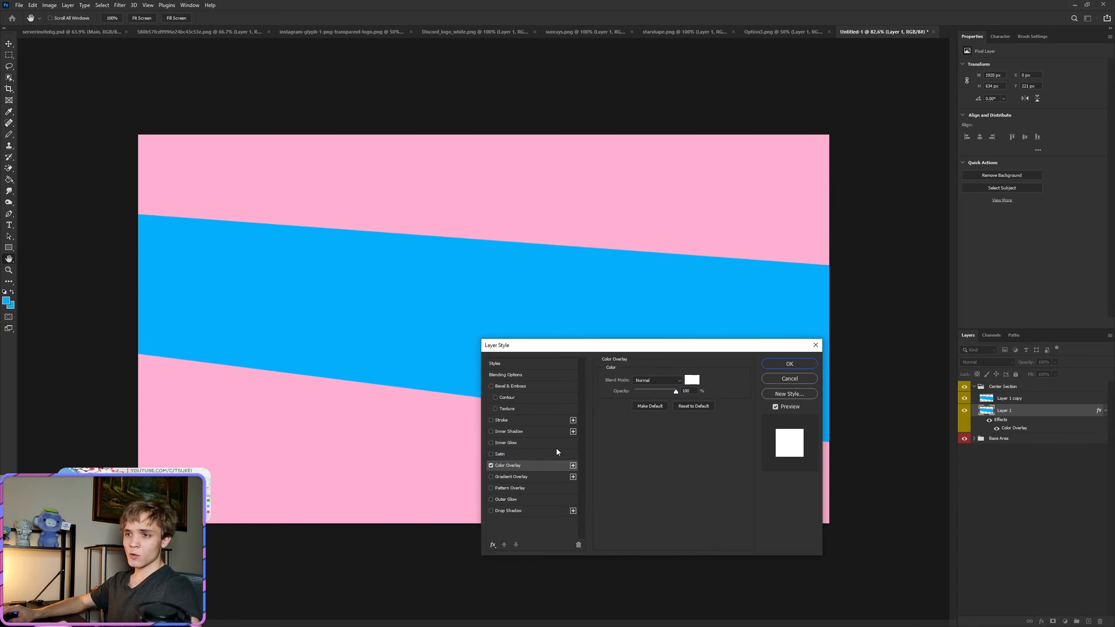
click(780, 363)
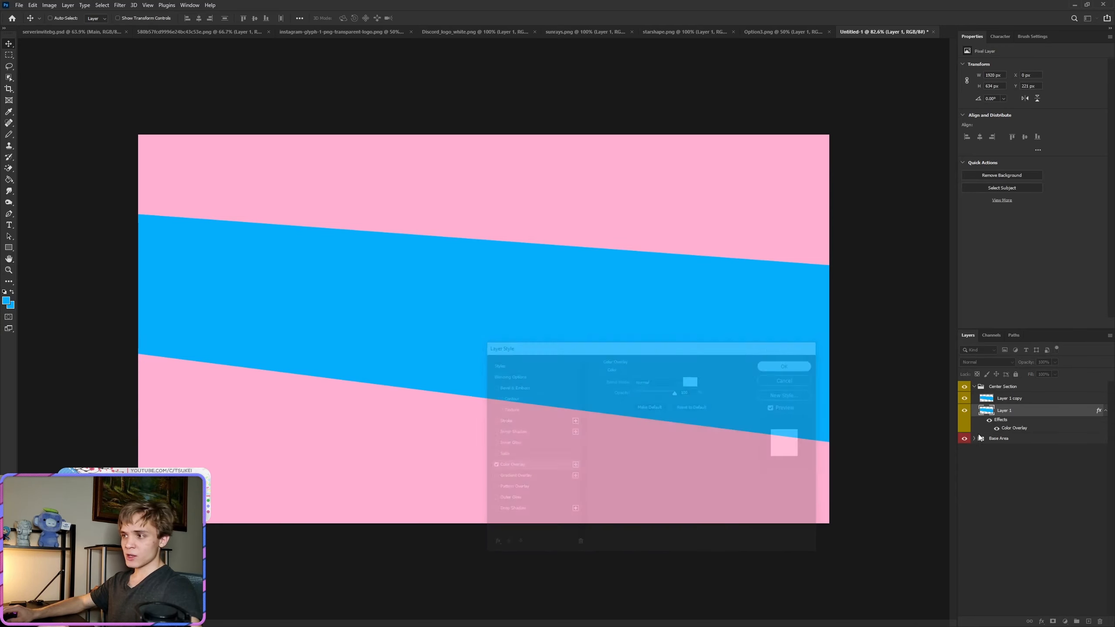
right_click(1035, 410)
click(1029, 188)
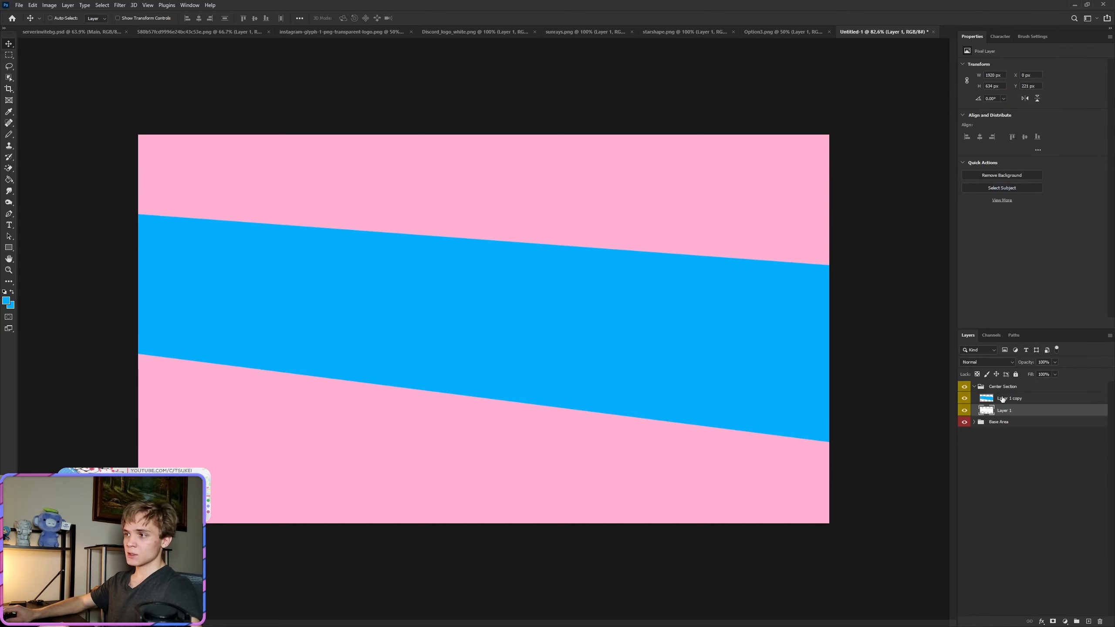
Step: Scale the blue band copy proportionally to about 1705 x 563 px and place it inside the white band
click(1020, 397)
key(ctrl+t)
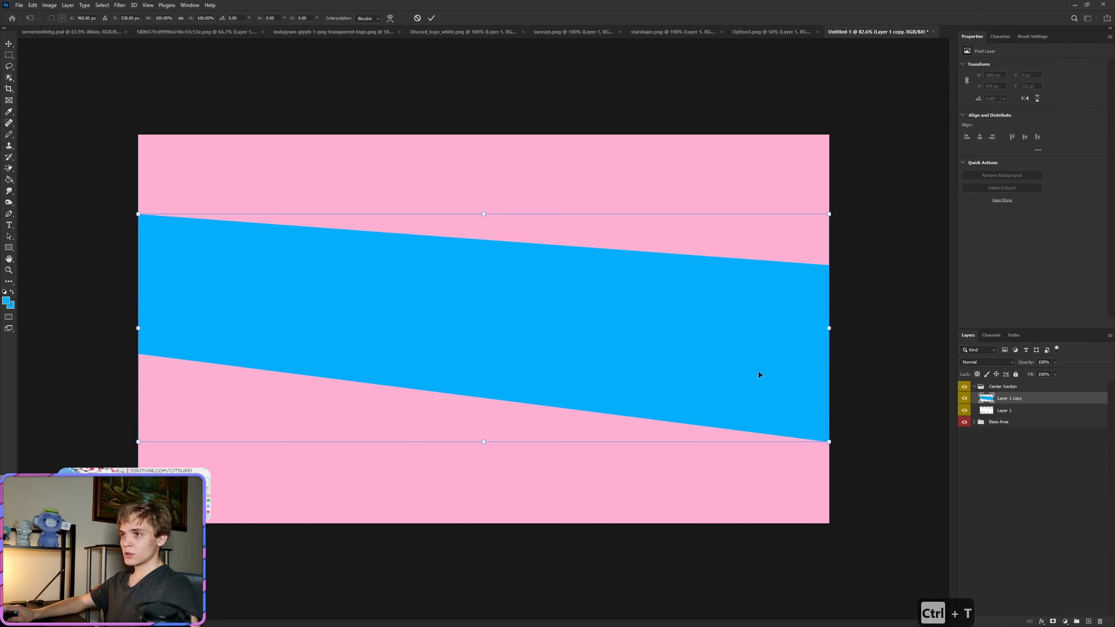
drag(828, 215, 760, 263)
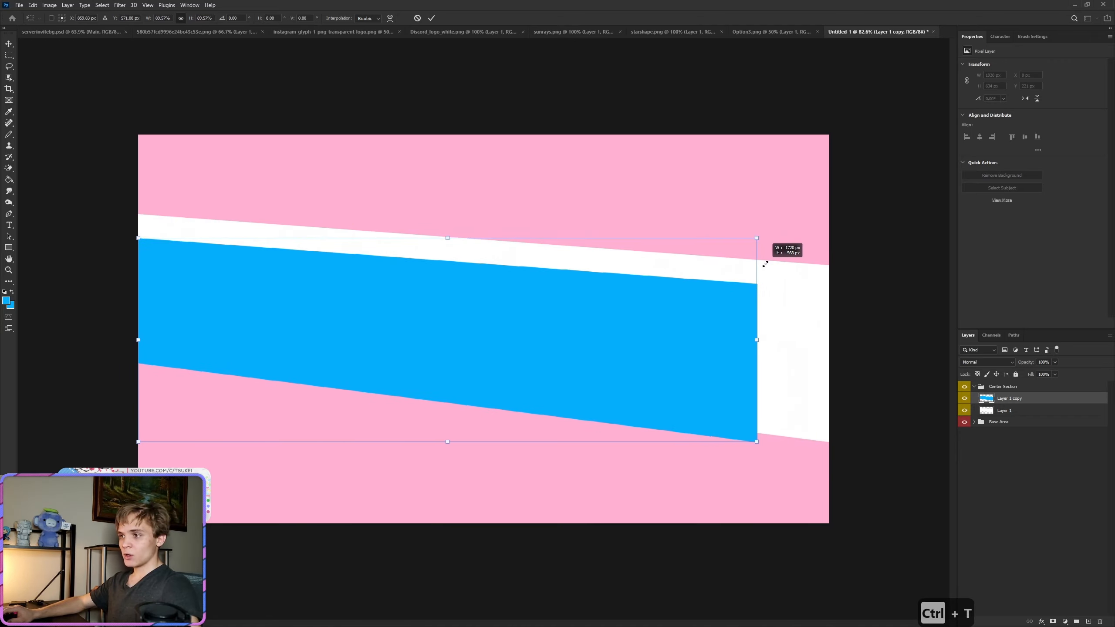
drag(654, 366, 724, 362)
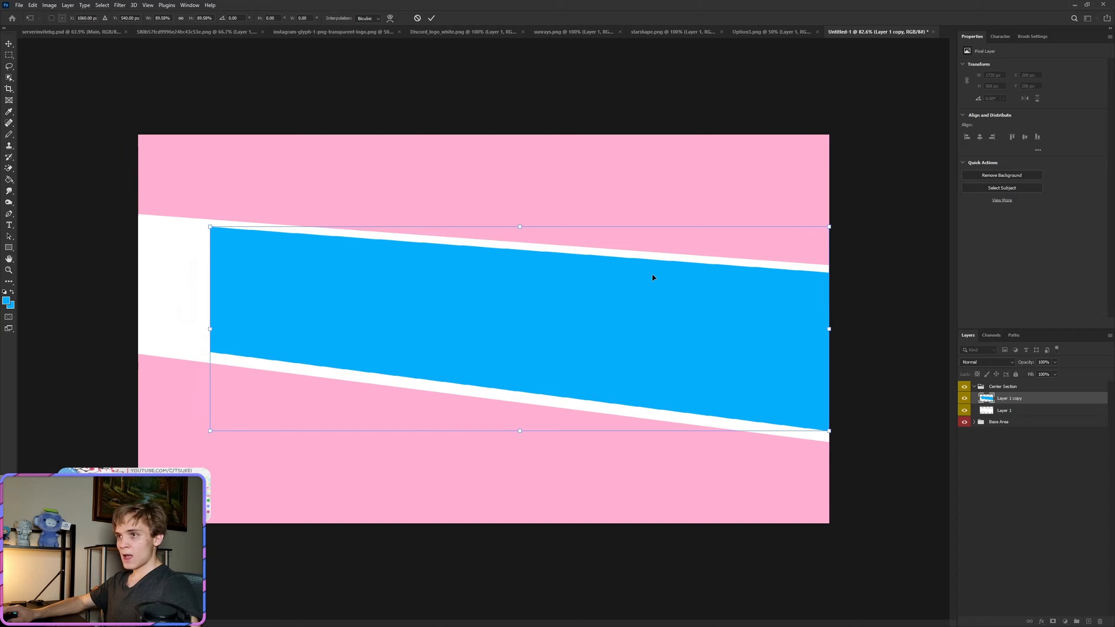
drag(826, 229, 820, 230)
click(432, 18)
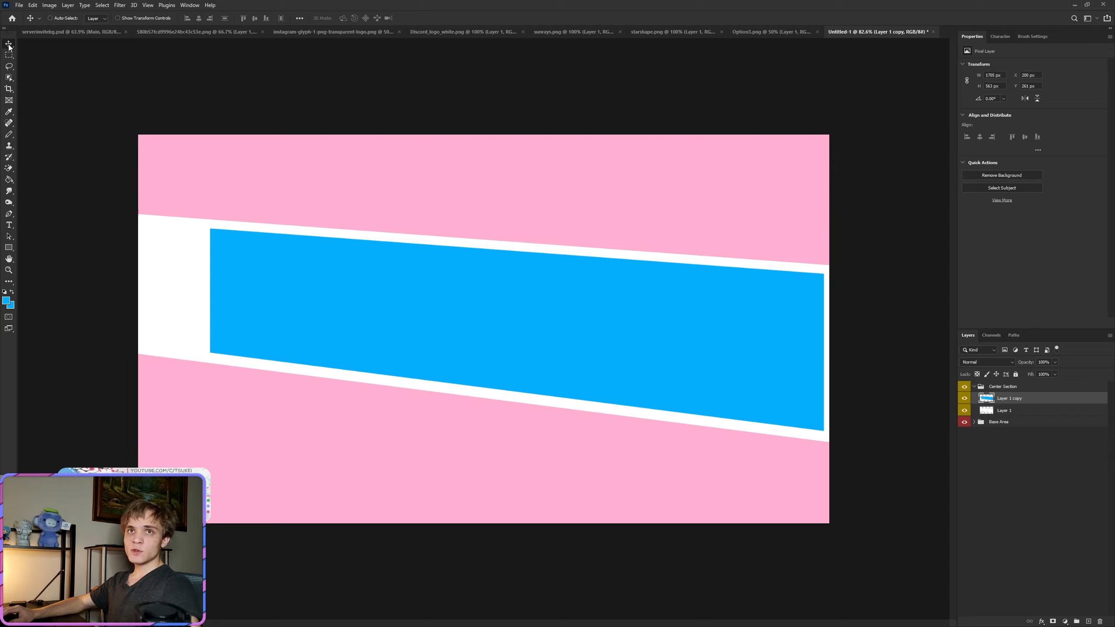
Step: Move the blue band flush with the canvas's right edge, evenly between the white borders, at about X 215 px, Y 263 px
mouse_move(642, 328)
mouse_down()
mouse_move(623, 327)
mouse_move(645, 347)
mouse_move(622, 341)
mouse_move(634, 338)
mouse_move(609, 296)
mouse_move(544, 299)
mouse_move(612, 318)
mouse_move(465, 317)
mouse_move(693, 326)
mouse_move(633, 330)
mouse_move(649, 330)
mouse_up()
click(679, 331)
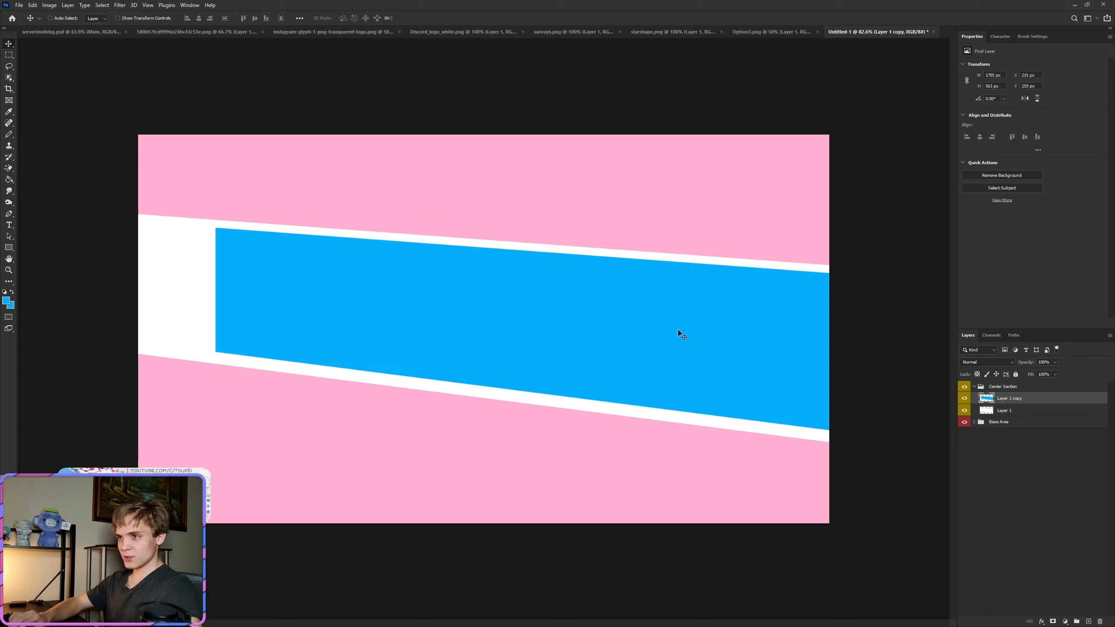
key(Down)
key(Down)
key(Down)
key(Down)
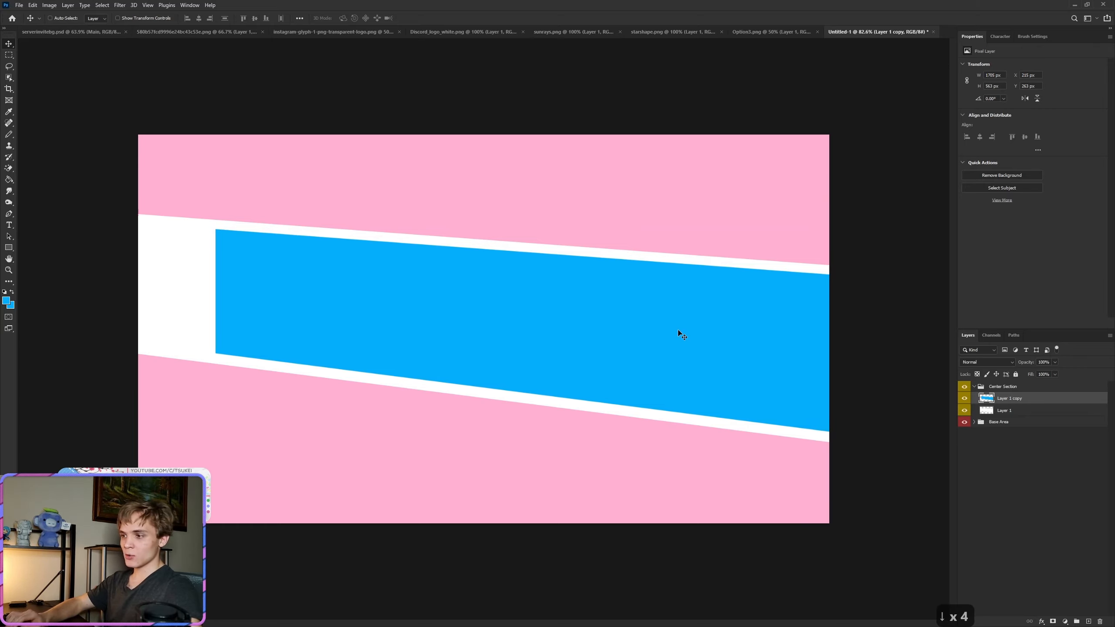
key(Up)
key(Up)
key(Down)
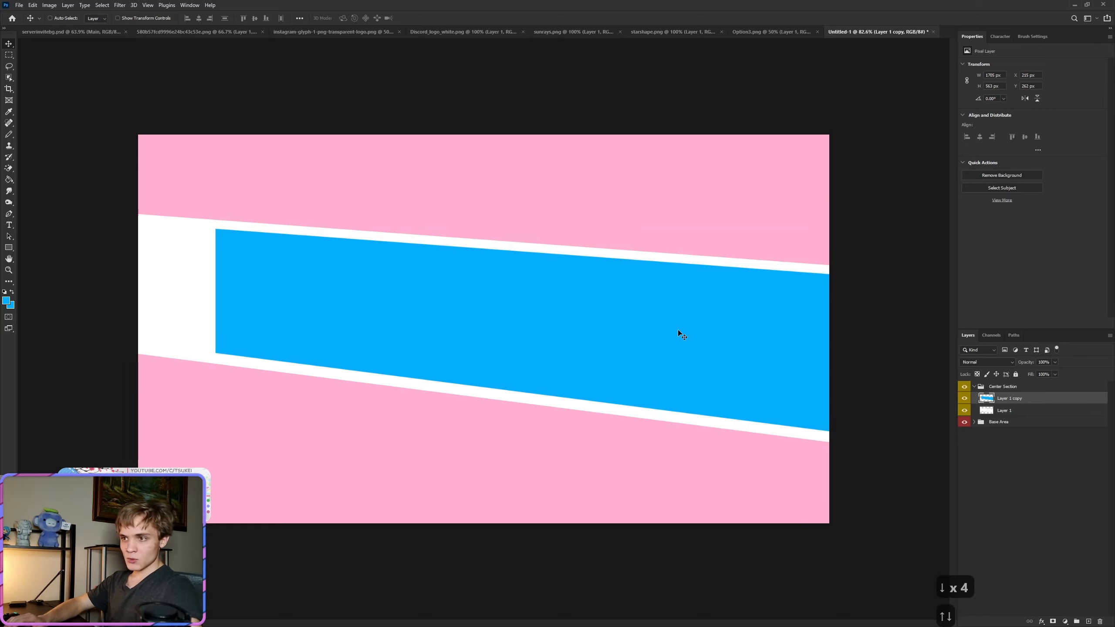
key(Down)
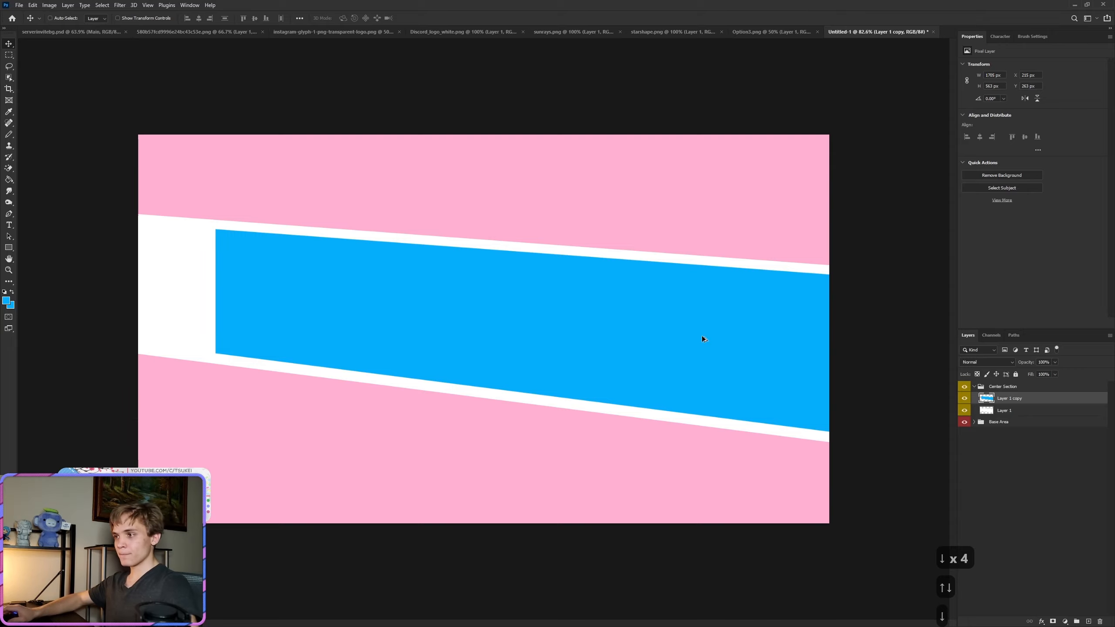
Step: Start a Pen path along the blue band's lower edge and extend that line just past the canvas's left edge
scroll(61, 263, up, 3)
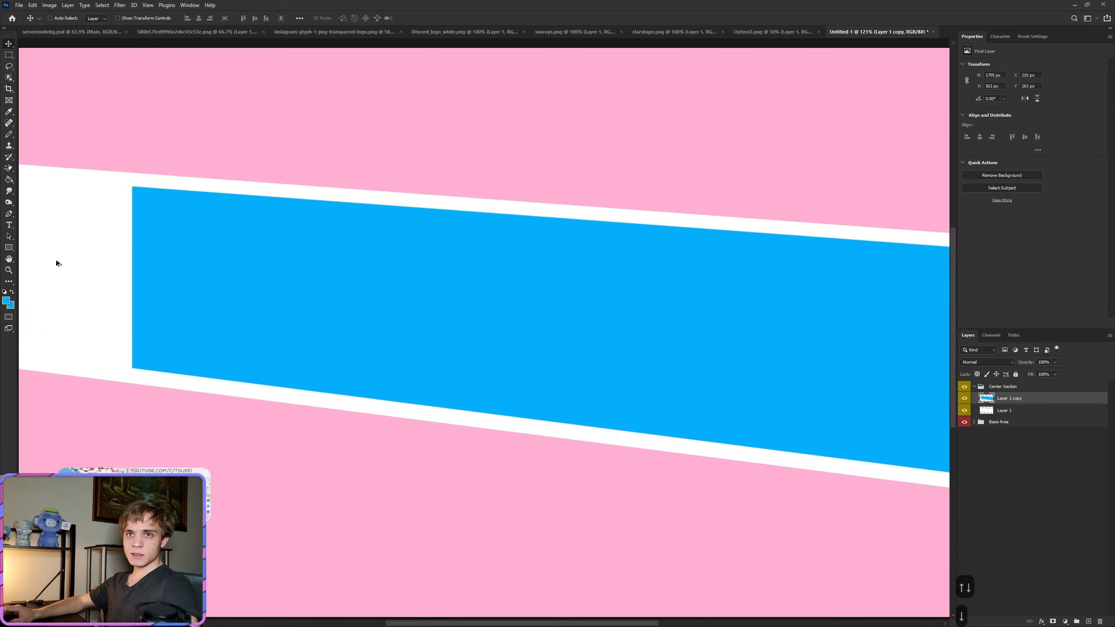
drag(401, 623, 306, 613)
scroll(176, 382, up, 2)
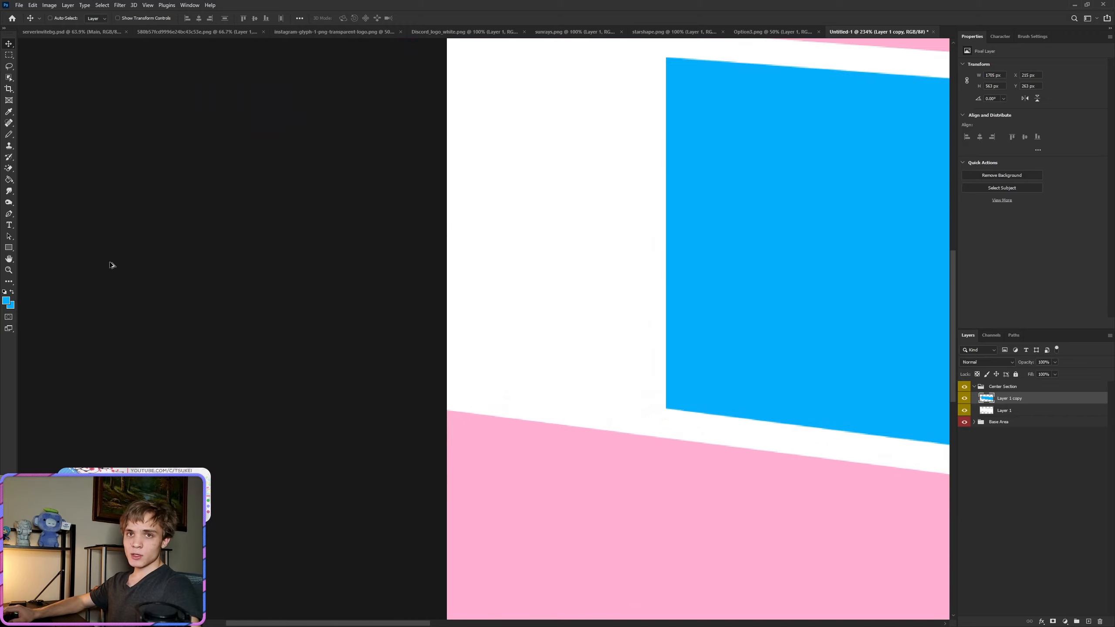
click(8, 214)
scroll(642, 443, up, 3)
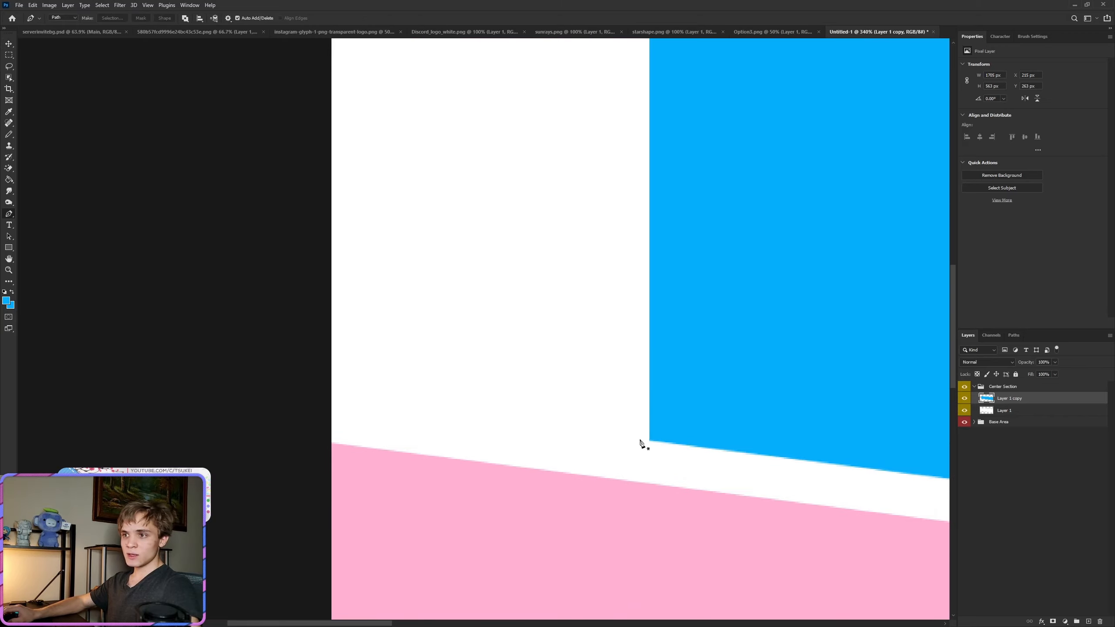
click(812, 467)
scroll(571, 452, down, 2)
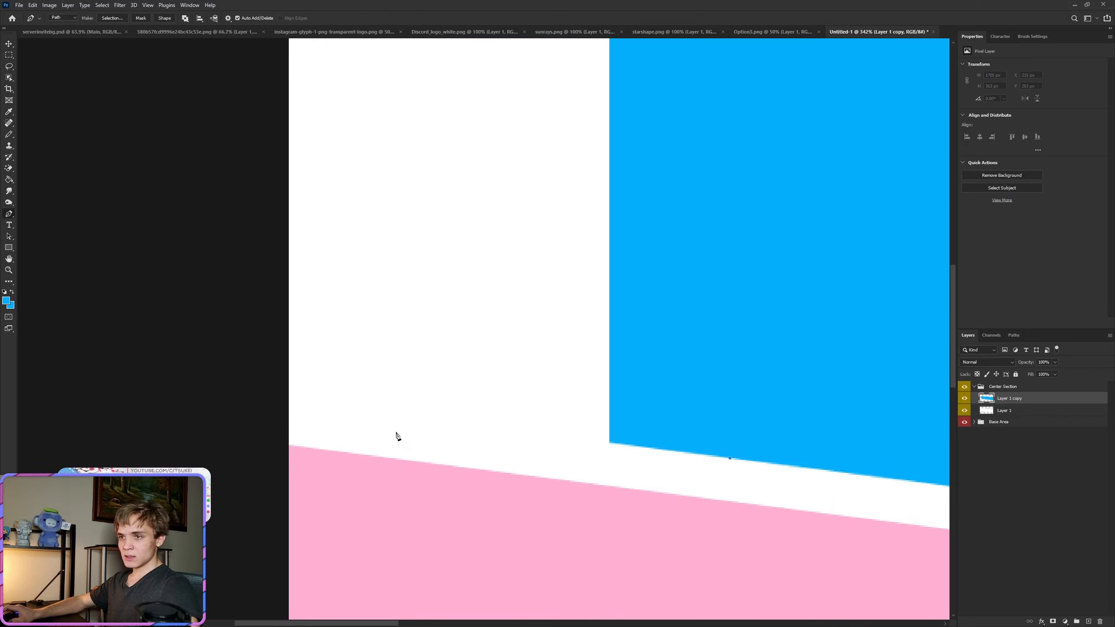
scroll(325, 417, up, 1)
click(239, 385)
key(ctrl+z)
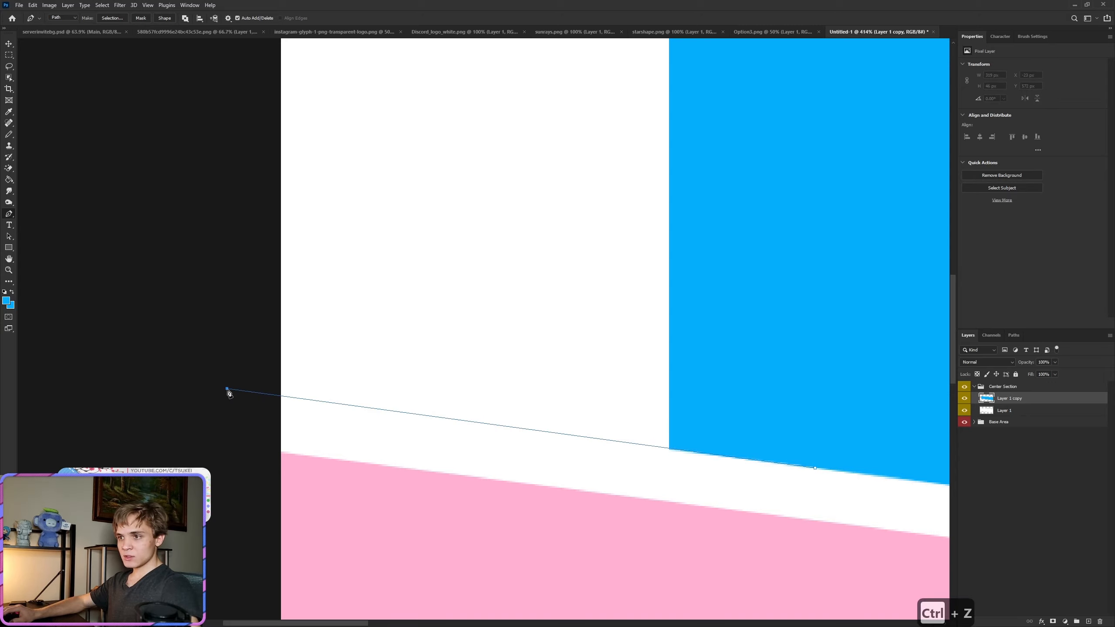
key(ctrl+z)
key(ctrl+z)
click(224, 389)
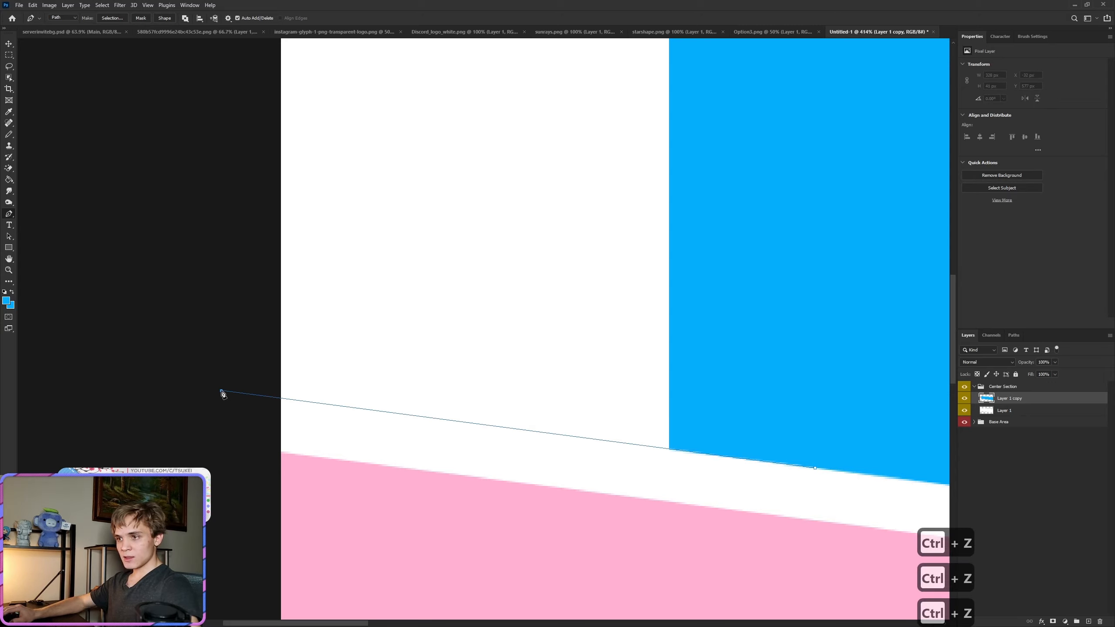
Step: Finish the Pen path around most of the white gap at the band's left end, overlapping the blue, and close it
scroll(223, 390, down, 3)
scroll(500, 428, up, 2)
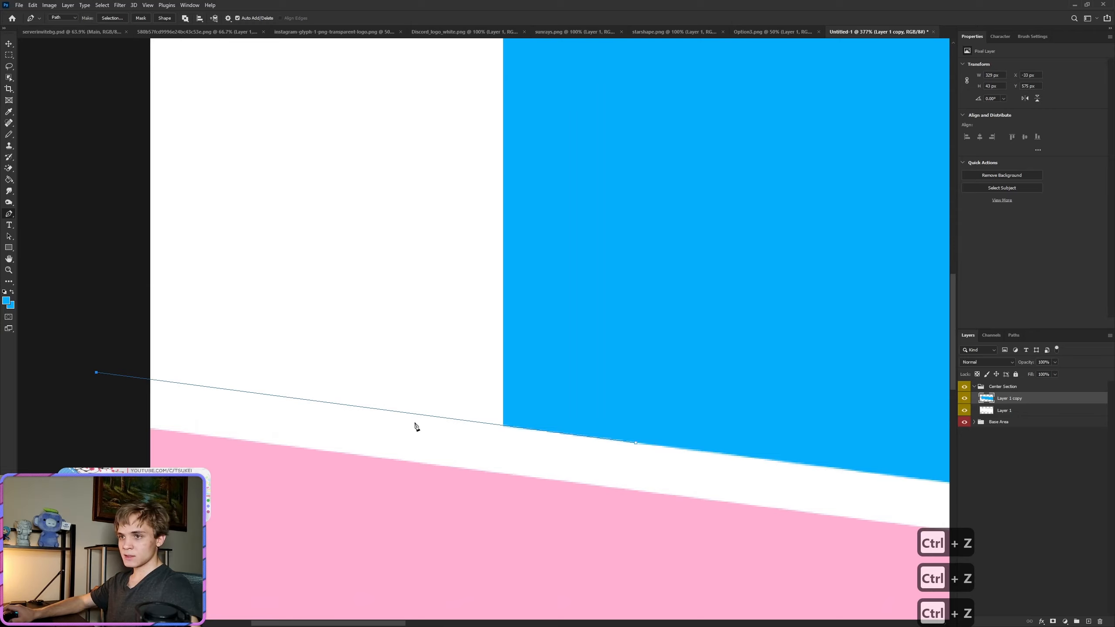
scroll(177, 368, down, 2)
shift+click(576, 140)
key(ctrl+z)
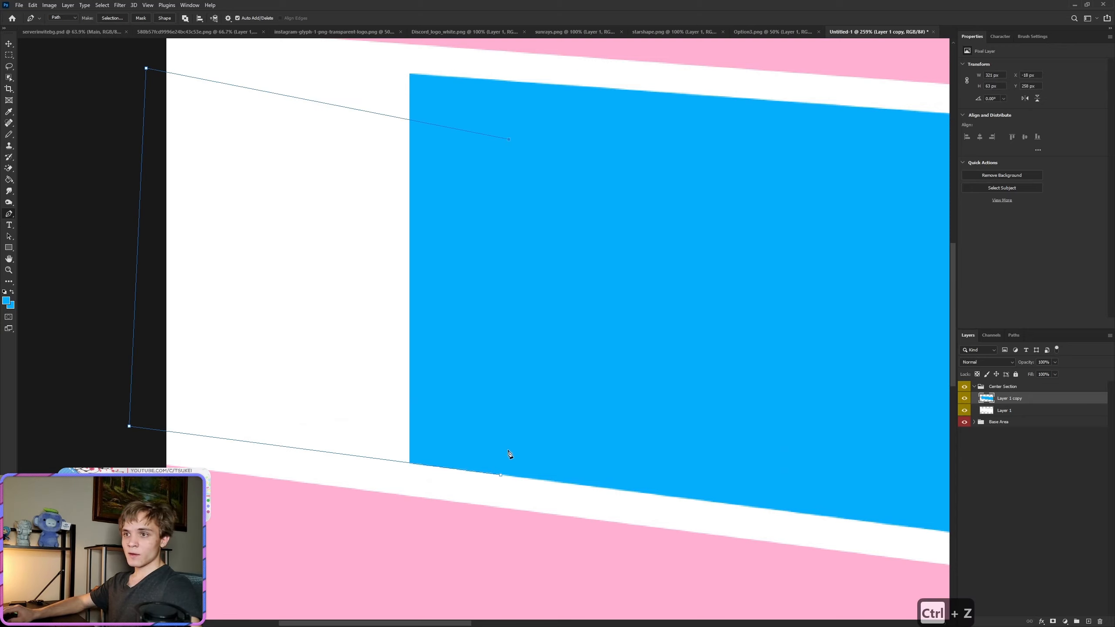
click(500, 475)
scroll(373, 100, up, 2)
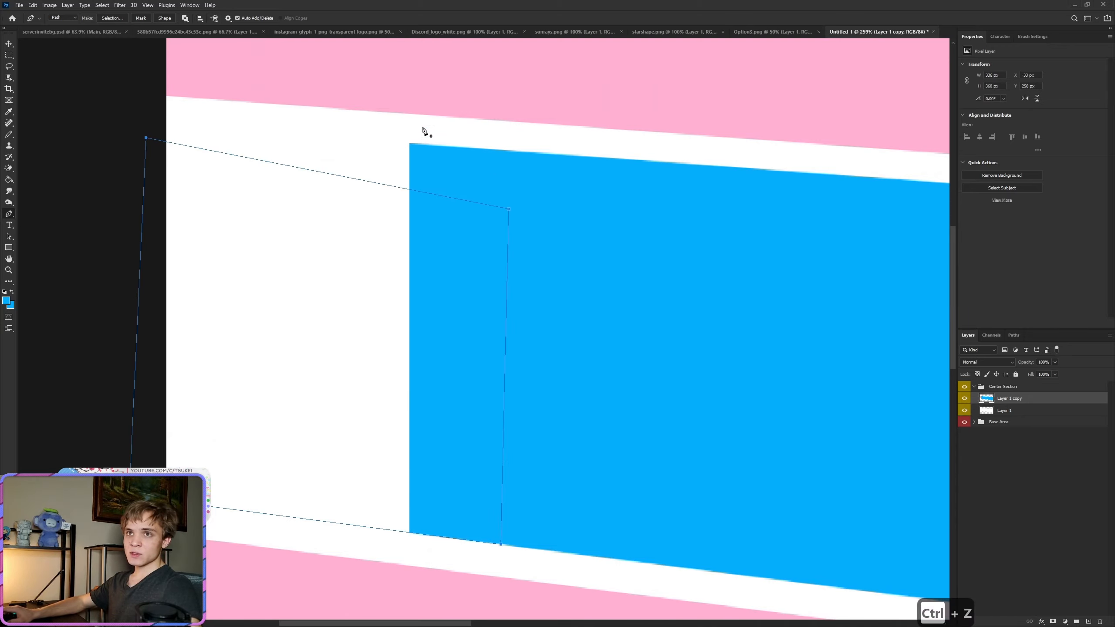
Step: Convert the path to an anti-aliased new selection and fill it with the band's blue in Normal mode at 100% opacity
scroll(522, 306, down, 1)
right_click(466, 252)
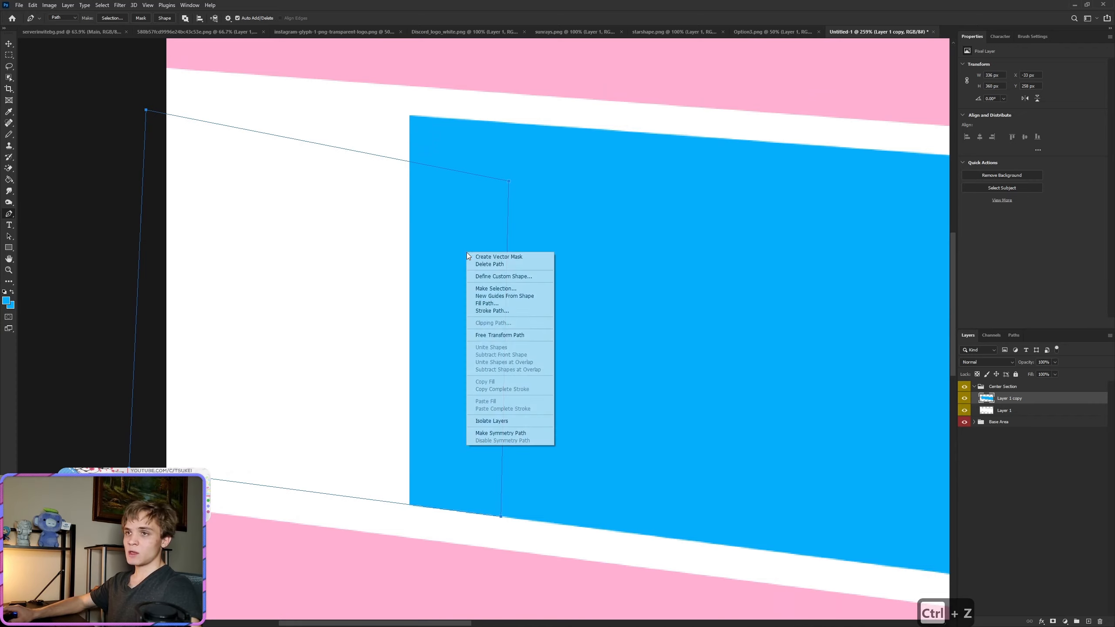
click(506, 290)
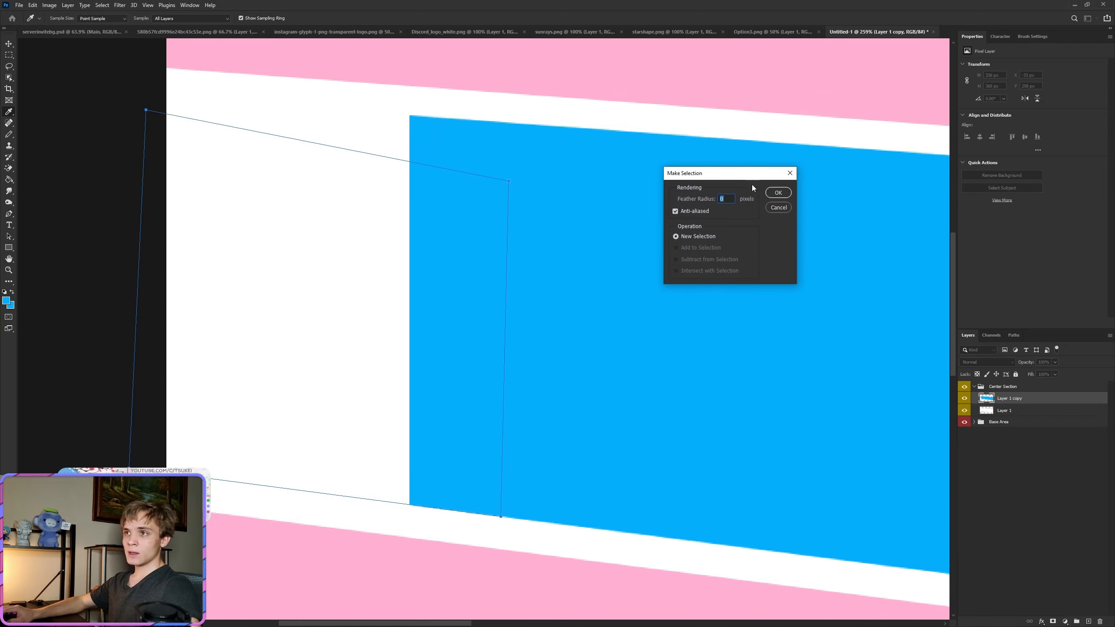
click(773, 195)
key(shift+F5)
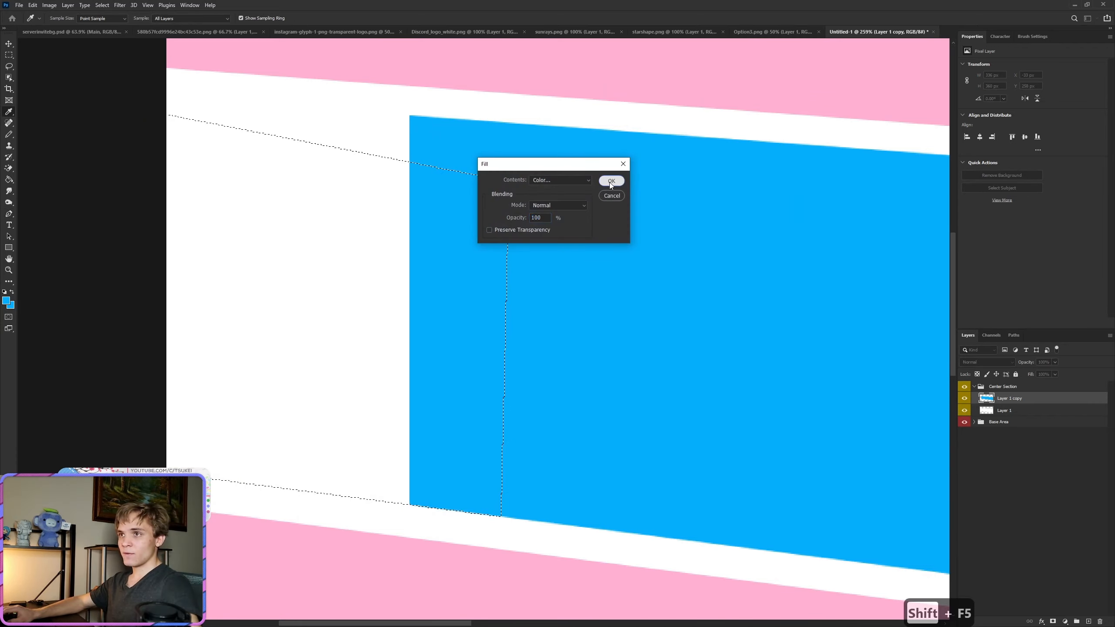
click(610, 182)
Step: Draw a closed Pen path that extends the blue band's upper edge past the canvas's left edge and encloses the remaining white wedge
scroll(375, 128, up, 1)
scroll(307, 140, up, 2)
alt+scroll(236, 154, up, 1)
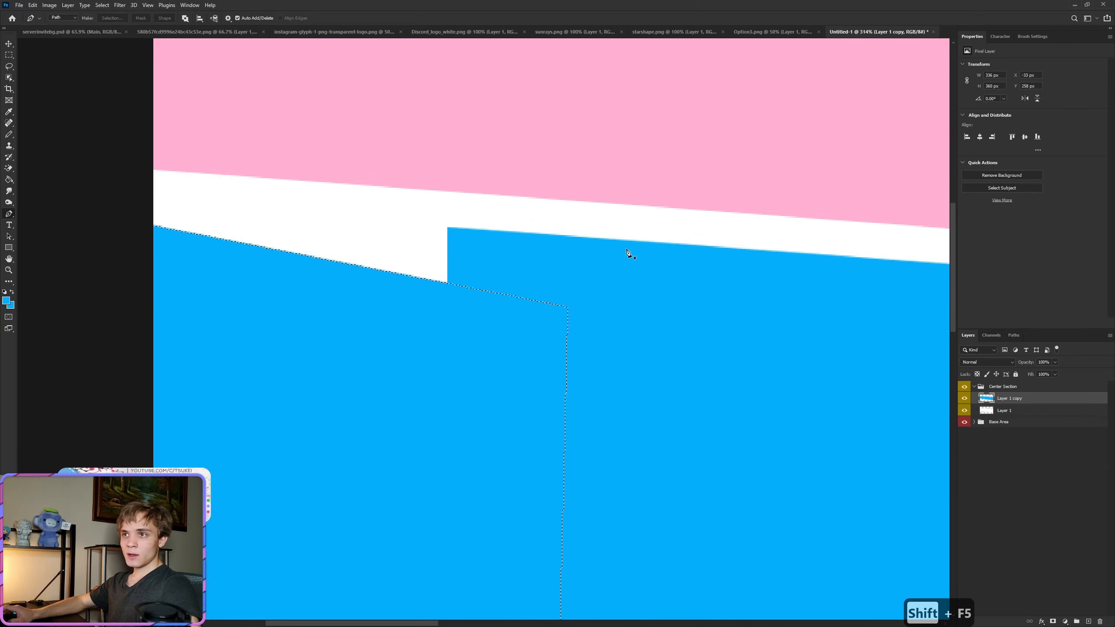
click(605, 240)
click(122, 194)
key(ctrl+z)
click(104, 203)
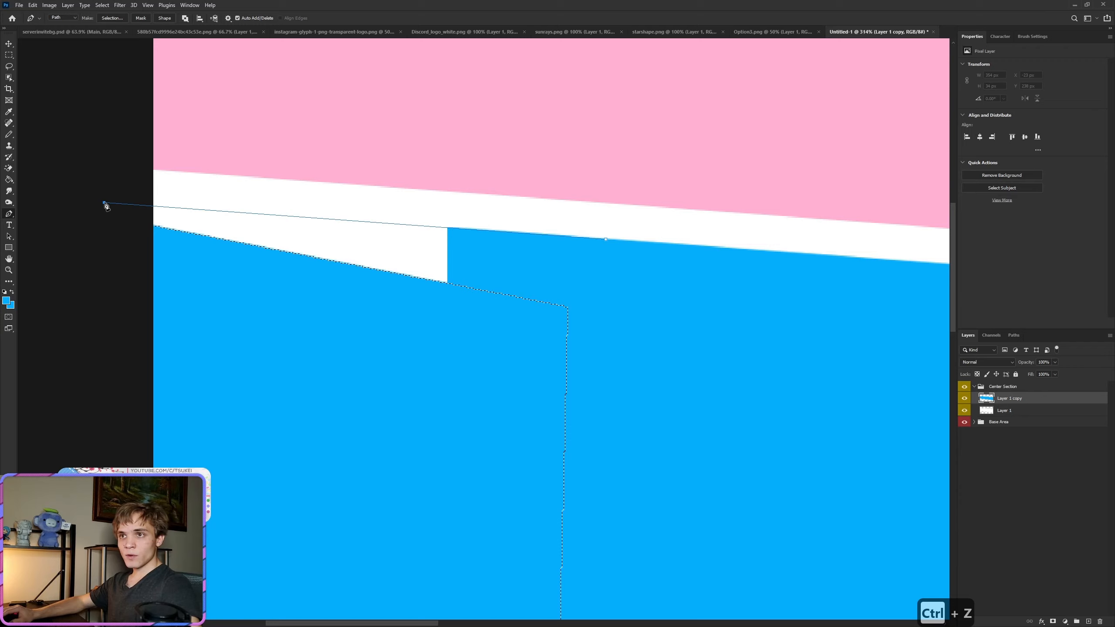
click(92, 259)
click(386, 355)
click(716, 366)
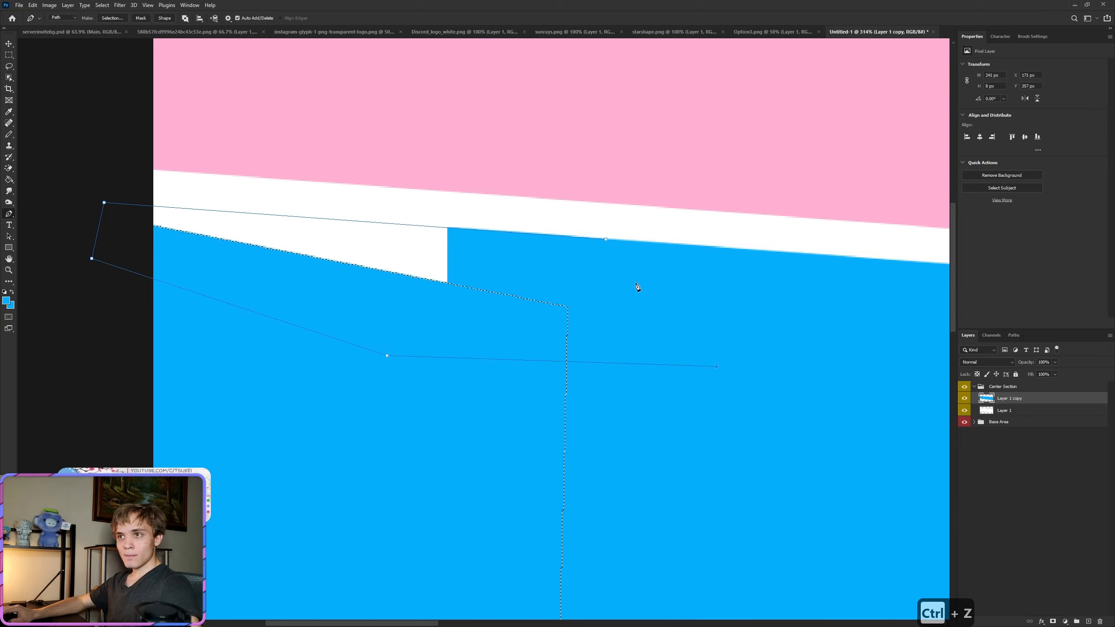
click(606, 239)
Step: Convert the upper path to a selection, fill it with the band's blue in Normal mode at 100% opacity, and deselect
right_click(584, 295)
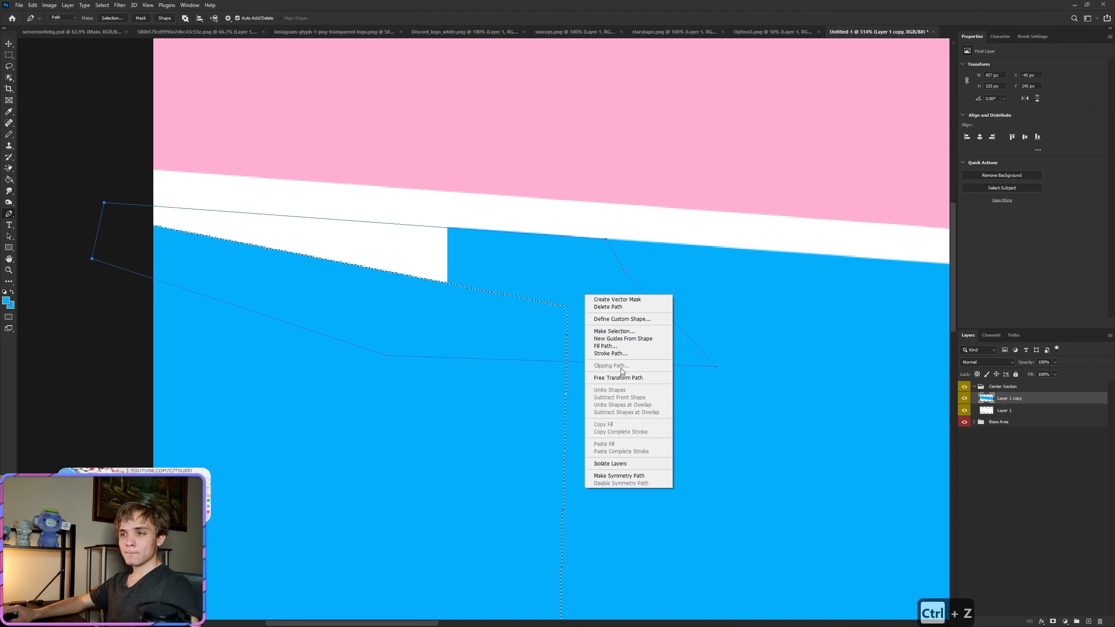
click(609, 334)
click(779, 194)
key(shift+F5)
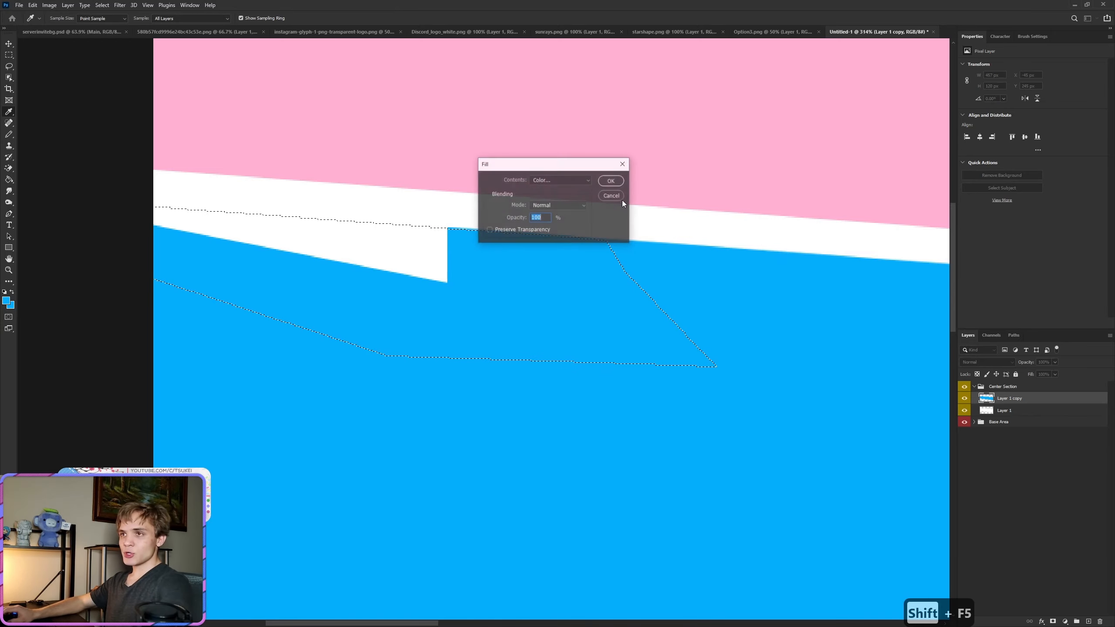
click(609, 178)
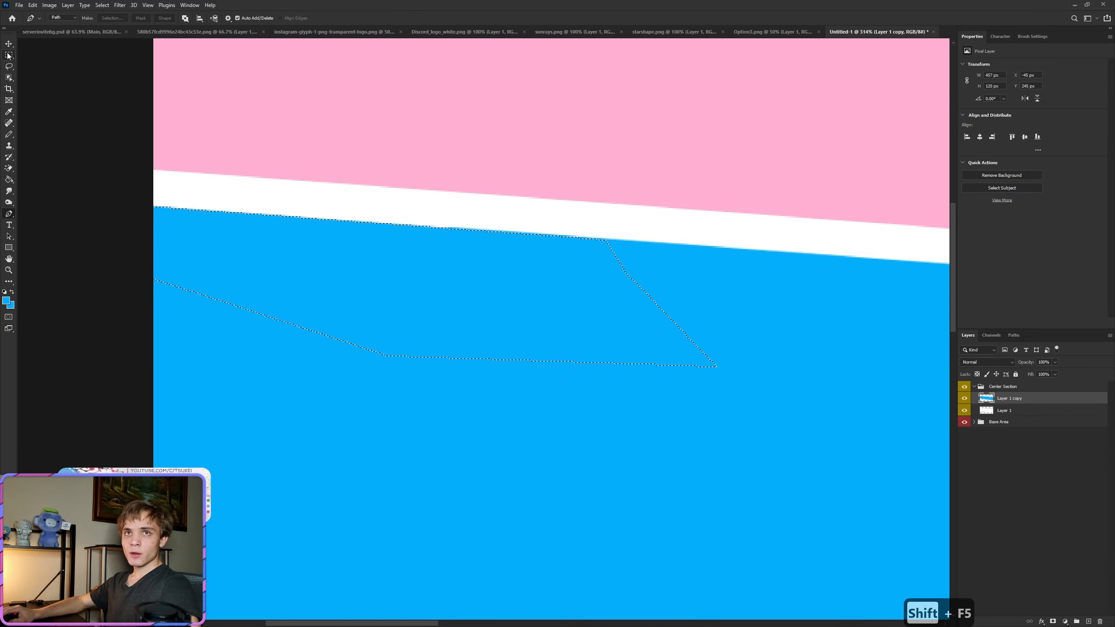
key(m)
right_click(346, 283)
click(348, 286)
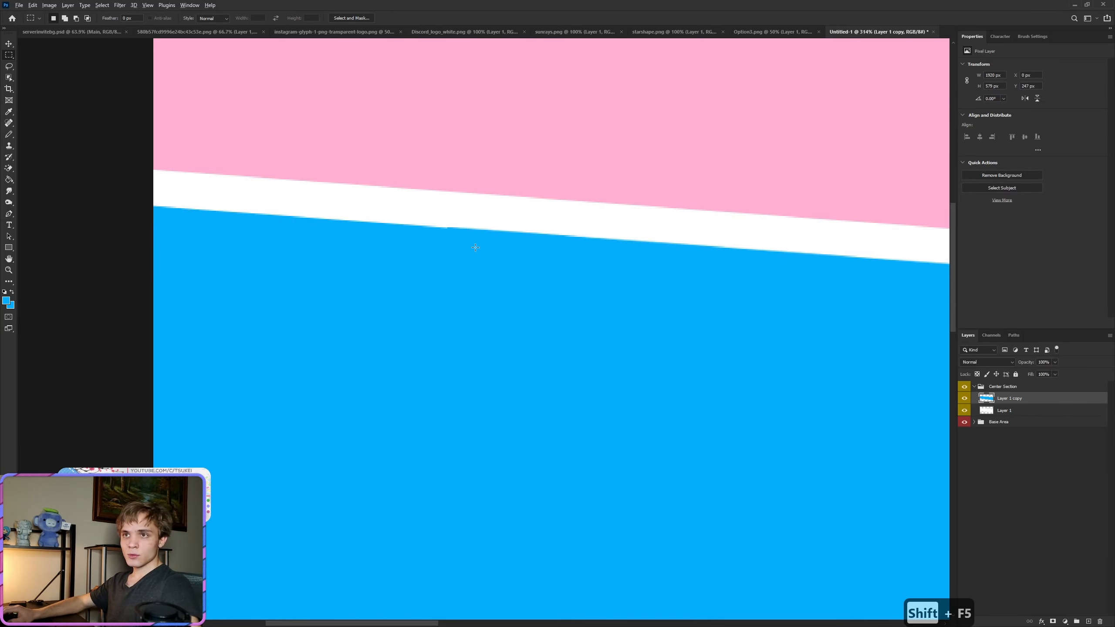
key(ctrl+0)
scroll(501, 301, down, 3)
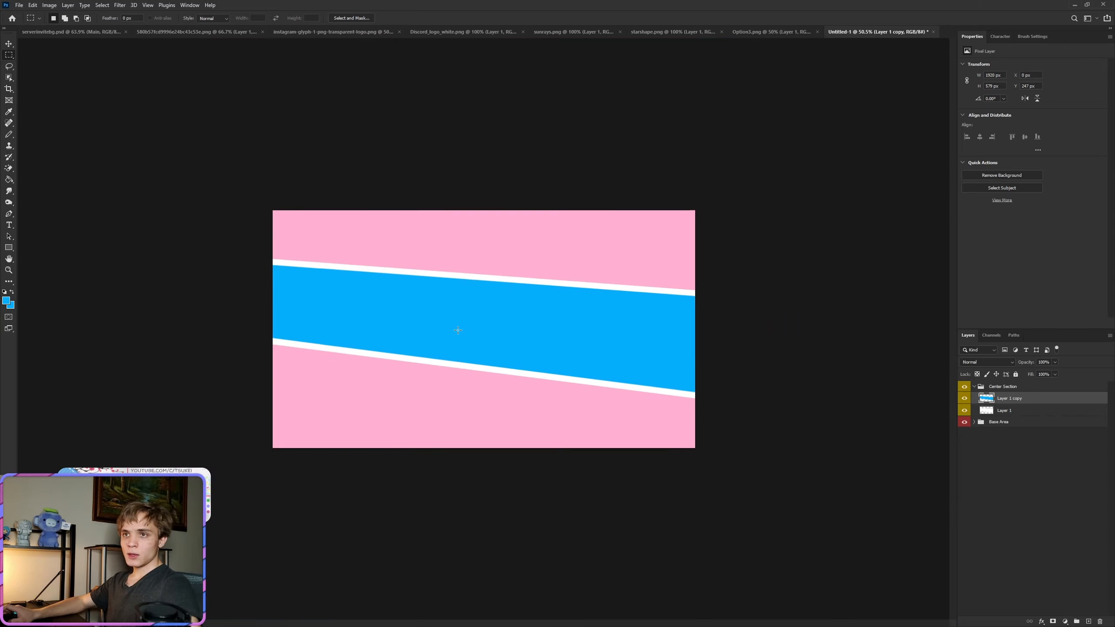
scroll(589, 348, up, 3)
Step: Rename Layer 1 as White and Layer 1 copy as Blue
click(1009, 411)
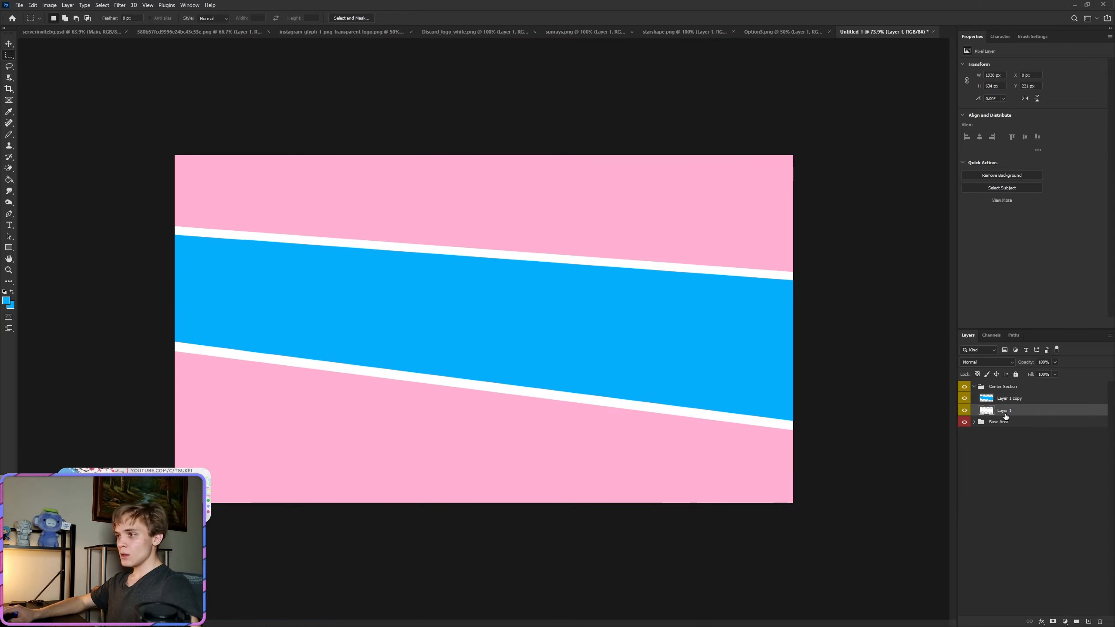
text(White)
key(Return)
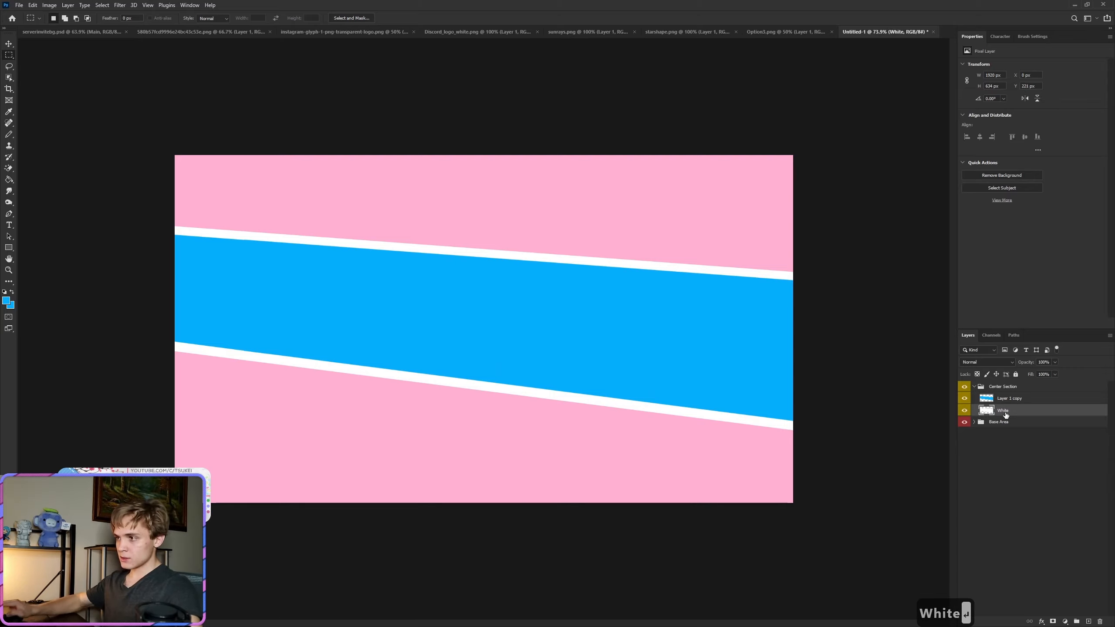
double_click(1006, 398)
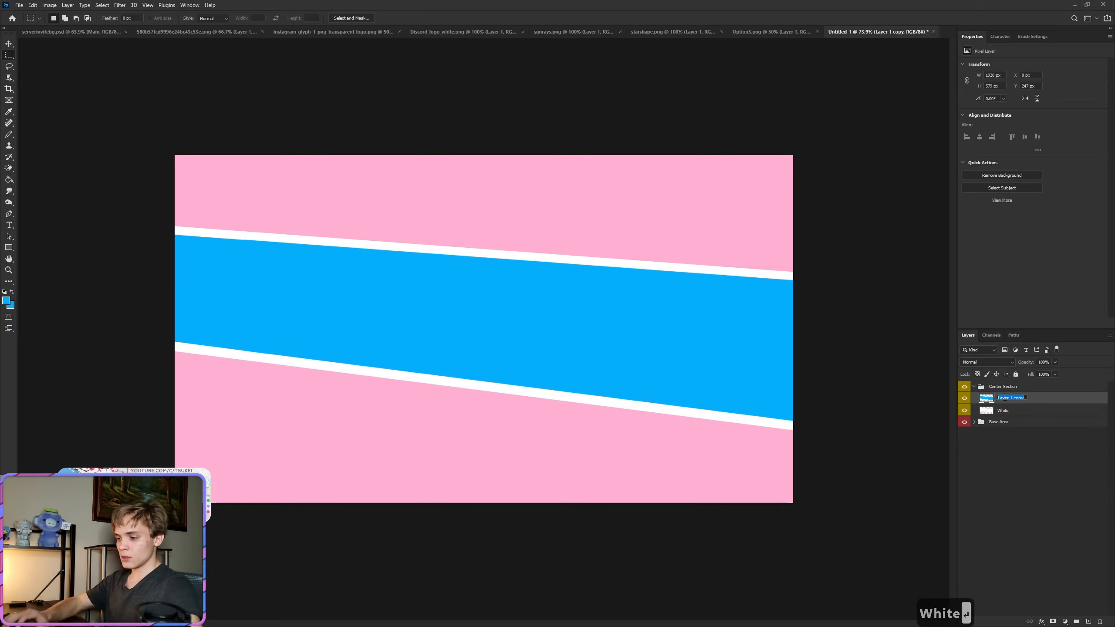
text(Blue)
key(Return)
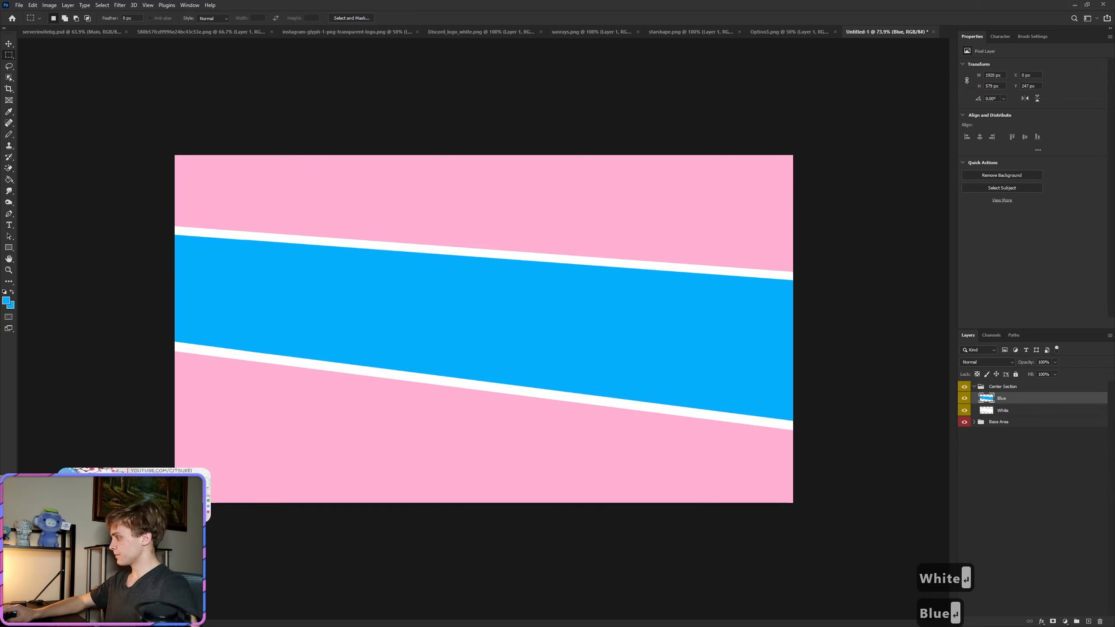
Step: Add a Multiply Drop Shadow to the White layer with 46% opacity and 9 px distance, and collapse its effects list
right_click(994, 413)
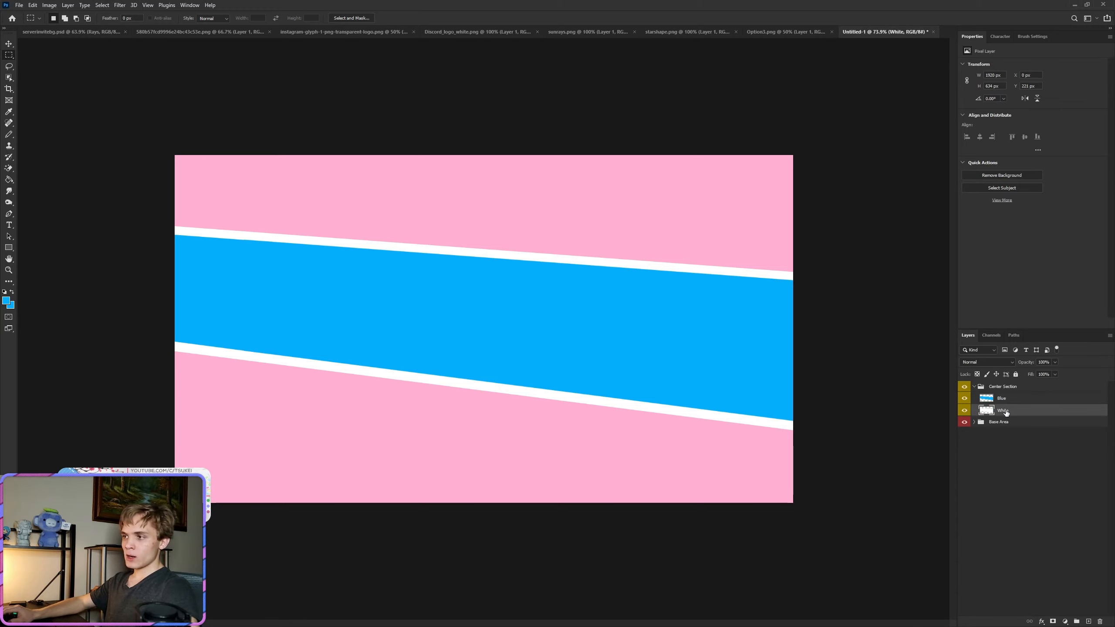
click(1012, 54)
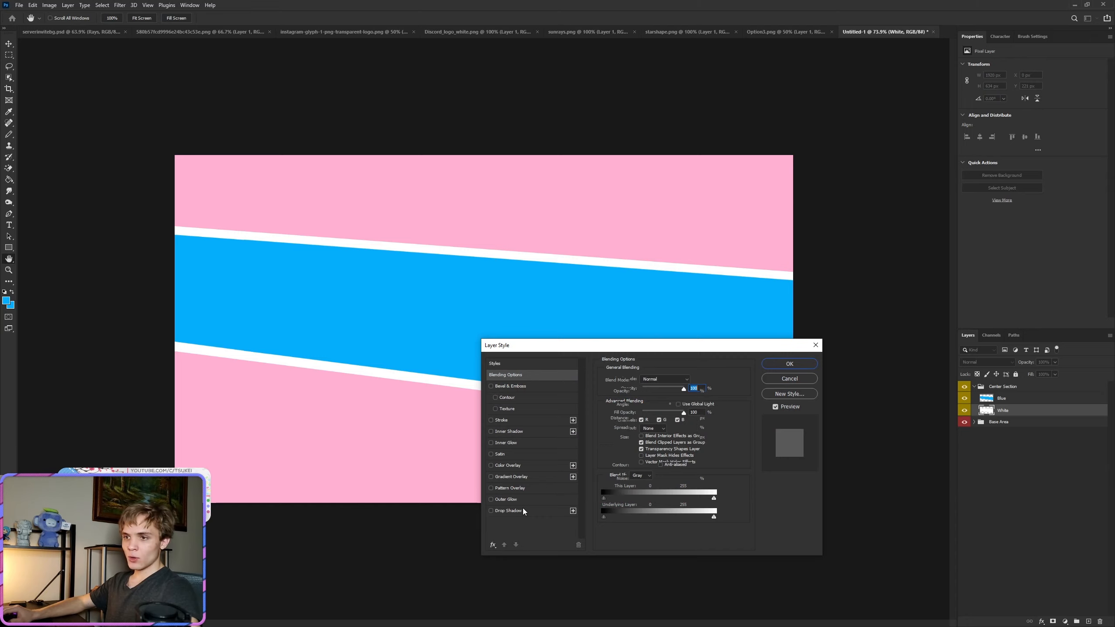
click(522, 509)
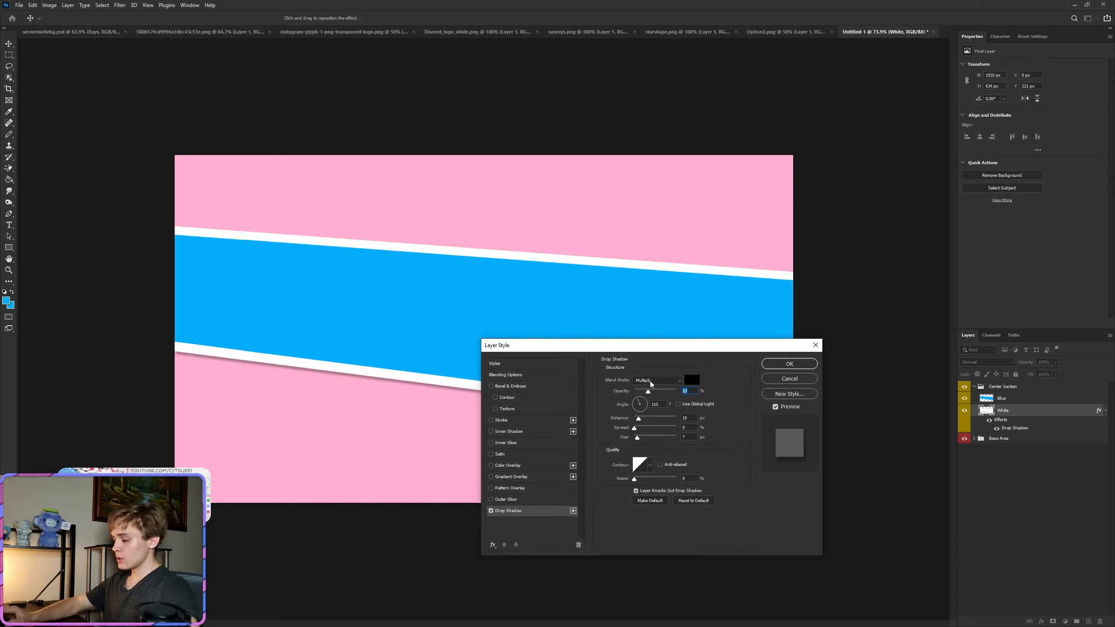
text(46)
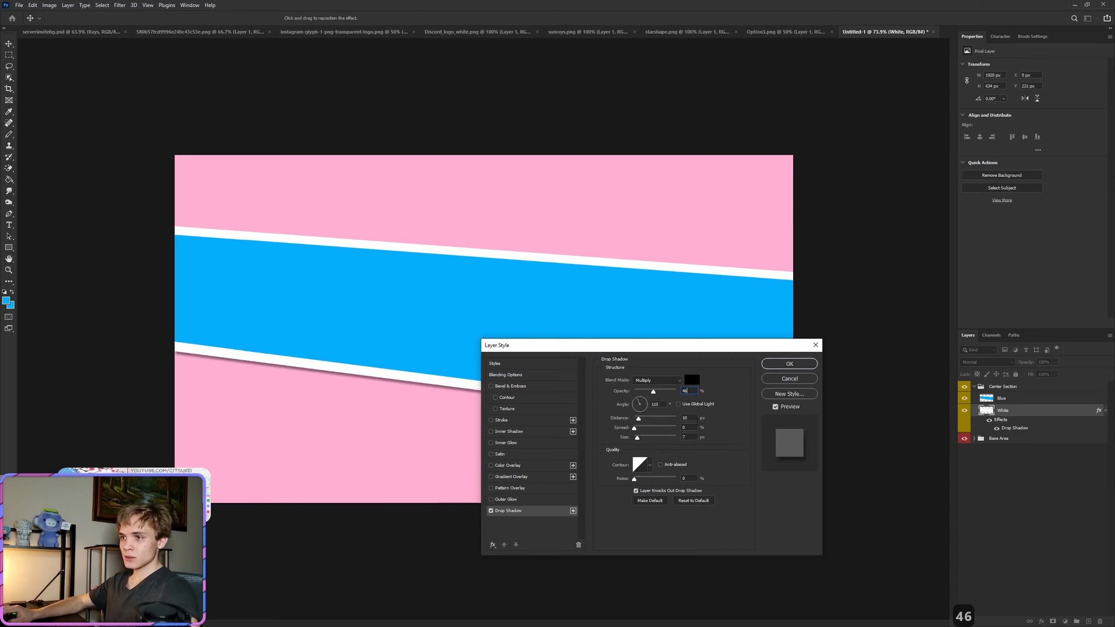
text(9)
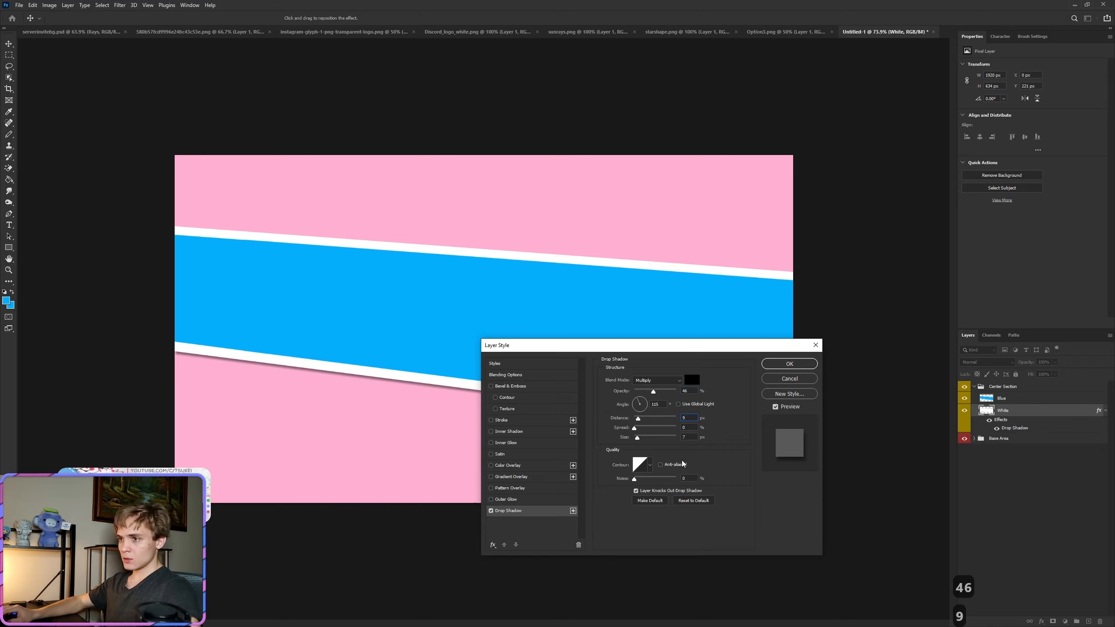
click(789, 364)
scroll(839, 291, down, 3)
scroll(839, 291, up, 4)
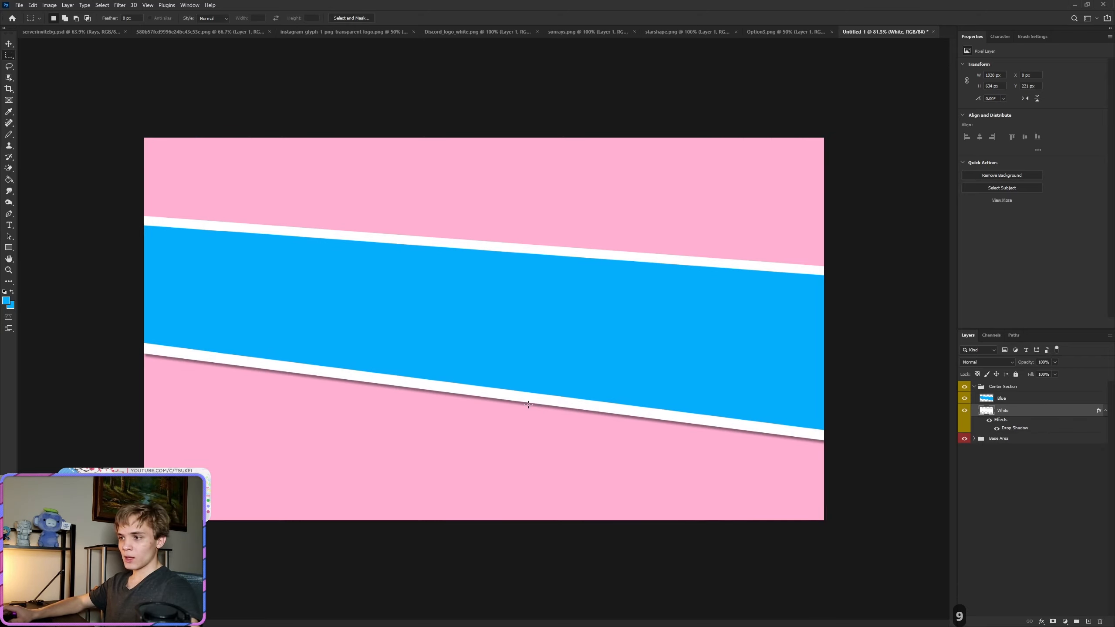
scroll(839, 292, down, 2)
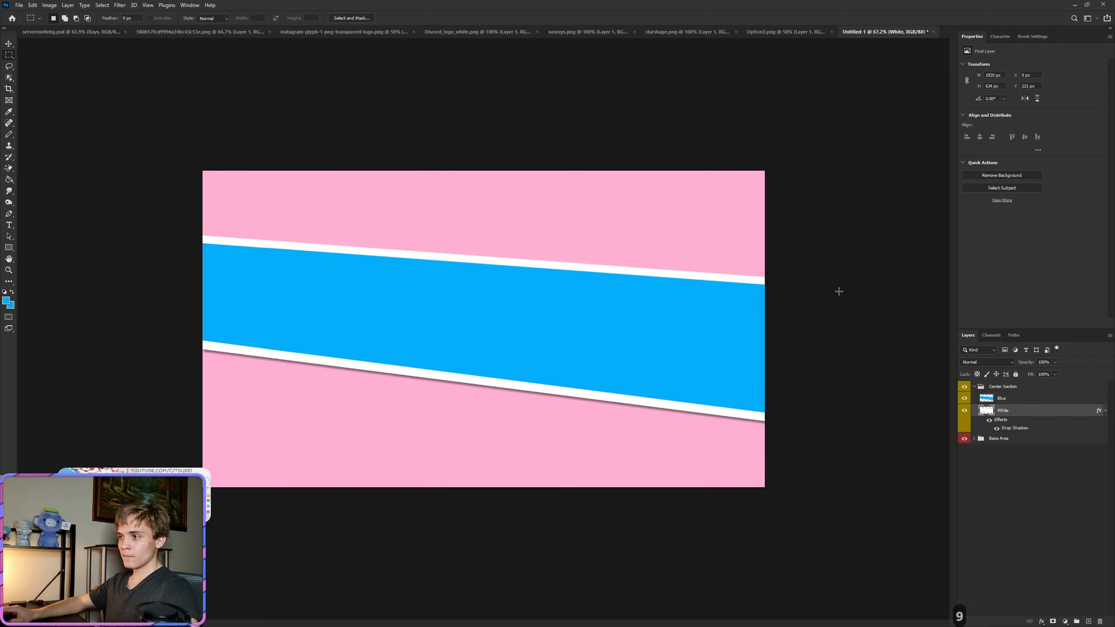
click(1104, 411)
Step: Bring the sunrays.png artwork into the Untitled-1 document, place it flush with the canvas's right edge, and stack it above the Blue layer
click(698, 31)
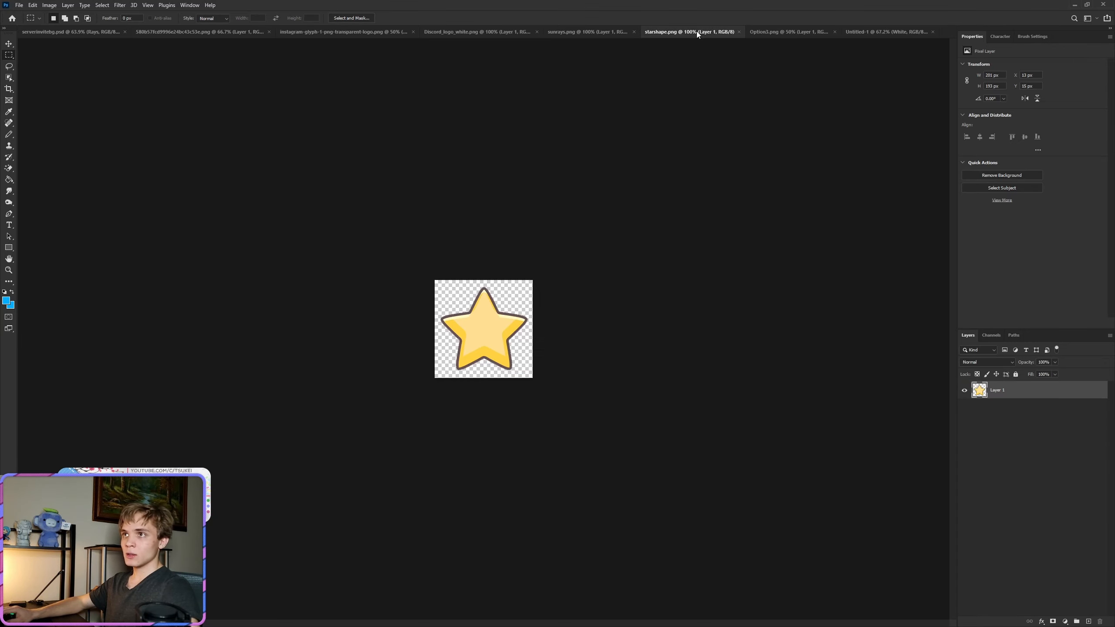
click(590, 33)
click(9, 44)
drag(57, 77, 868, 39)
drag(547, 355, 579, 322)
drag(1004, 410, 1001, 399)
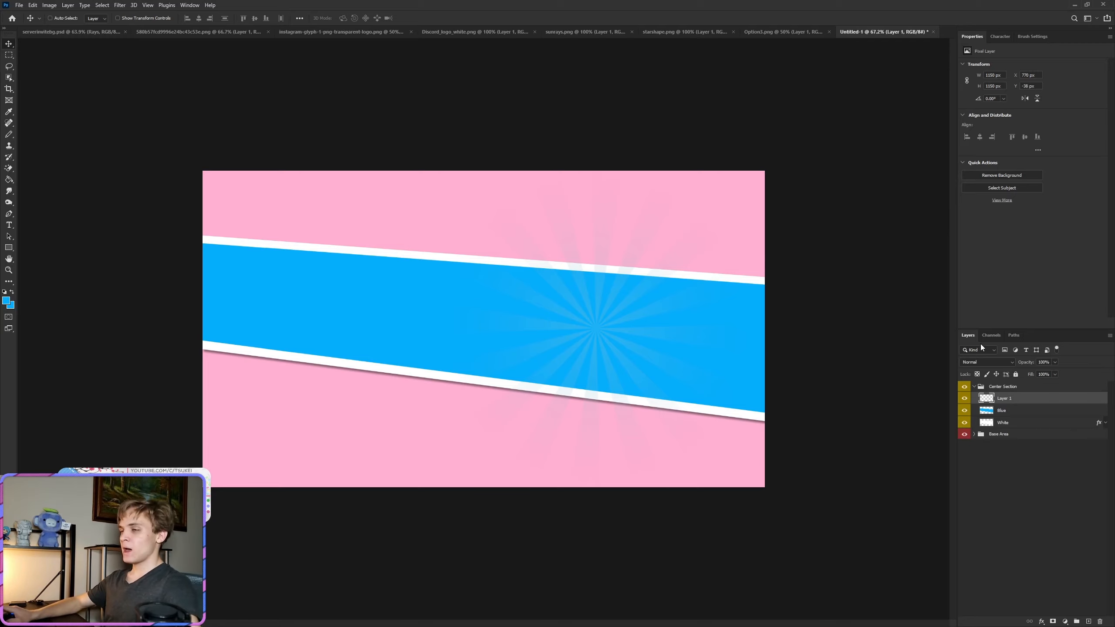
Step: Scale the sunrays artwork up to about 2905 x 2905 px and position its burst centre within the right part of the blue band
key(ctrl+t)
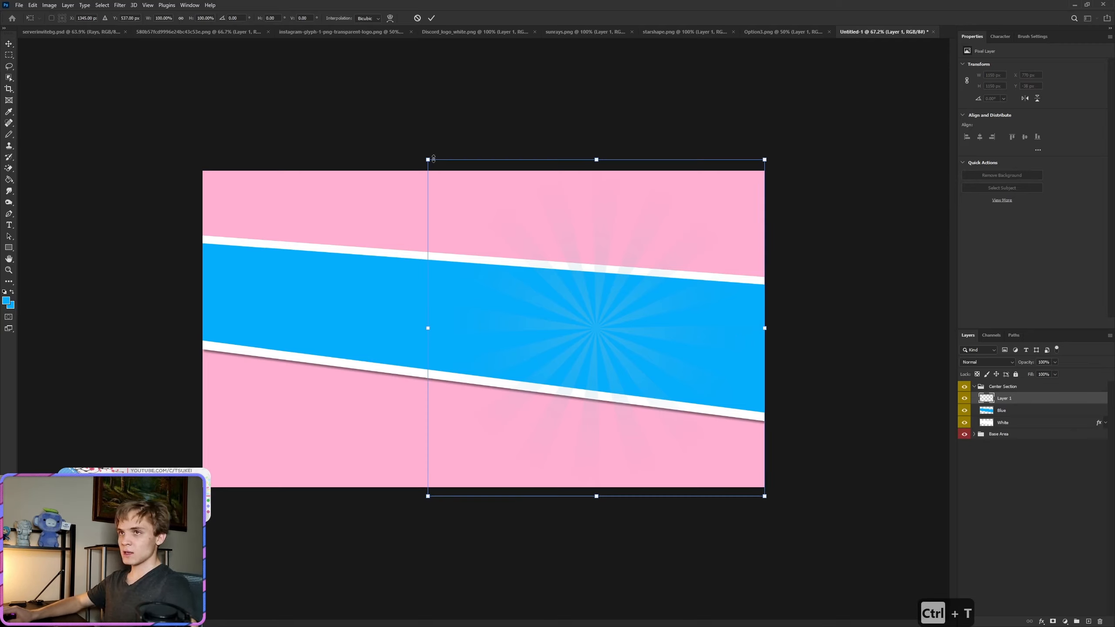
scroll(493, 238, down, 2)
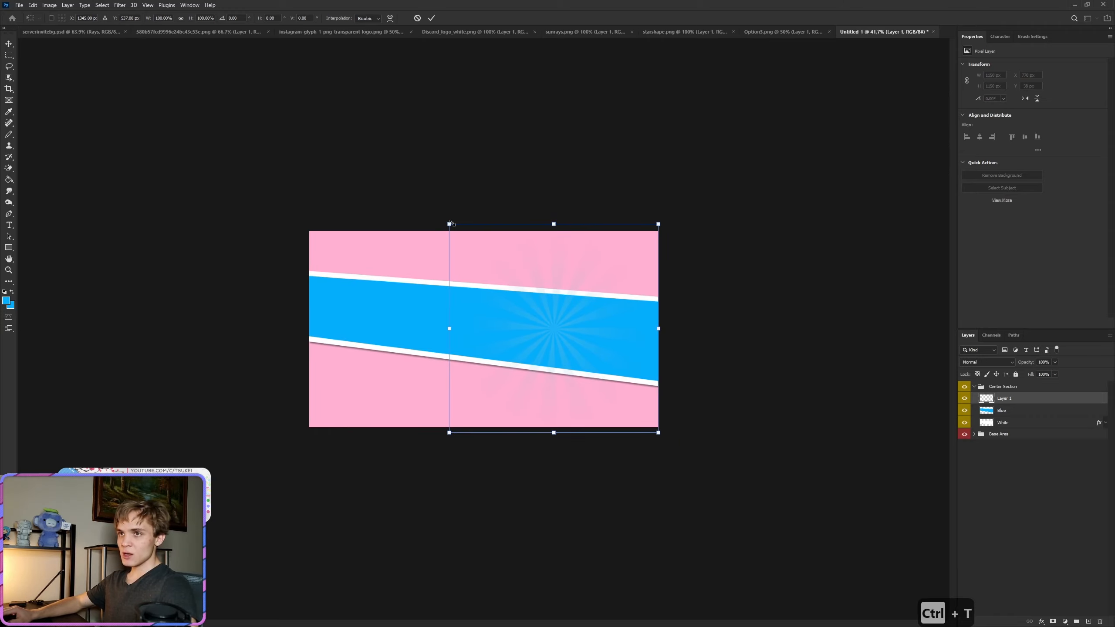
drag(450, 223, 167, 77)
drag(493, 249, 603, 358)
drag(343, 116, 236, 9)
drag(520, 311, 599, 374)
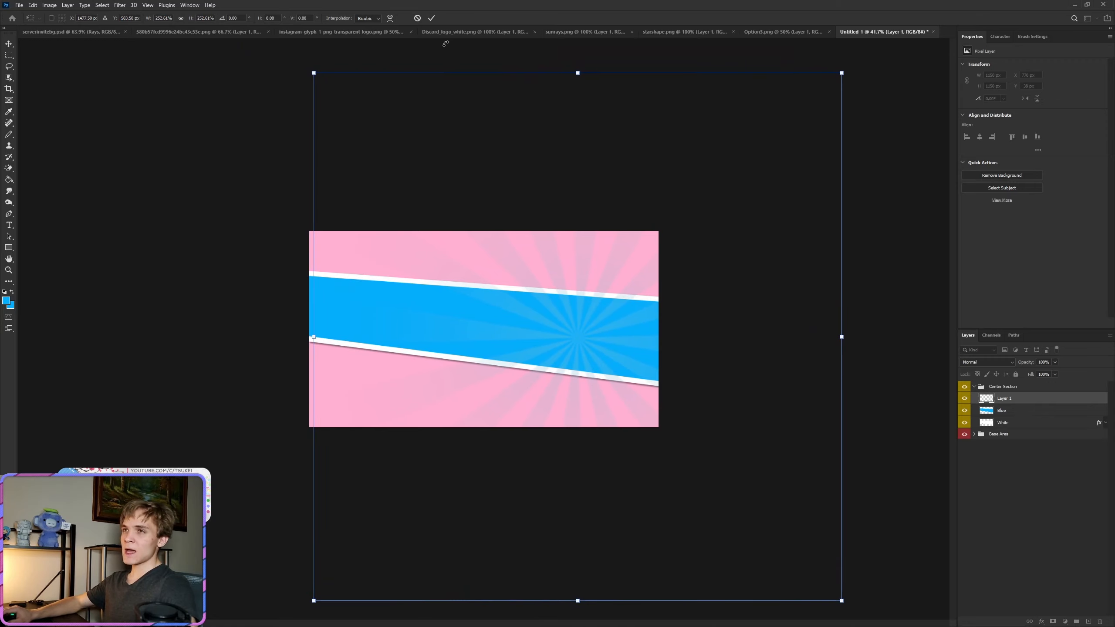
click(433, 18)
alt+scroll(597, 311, up, 2)
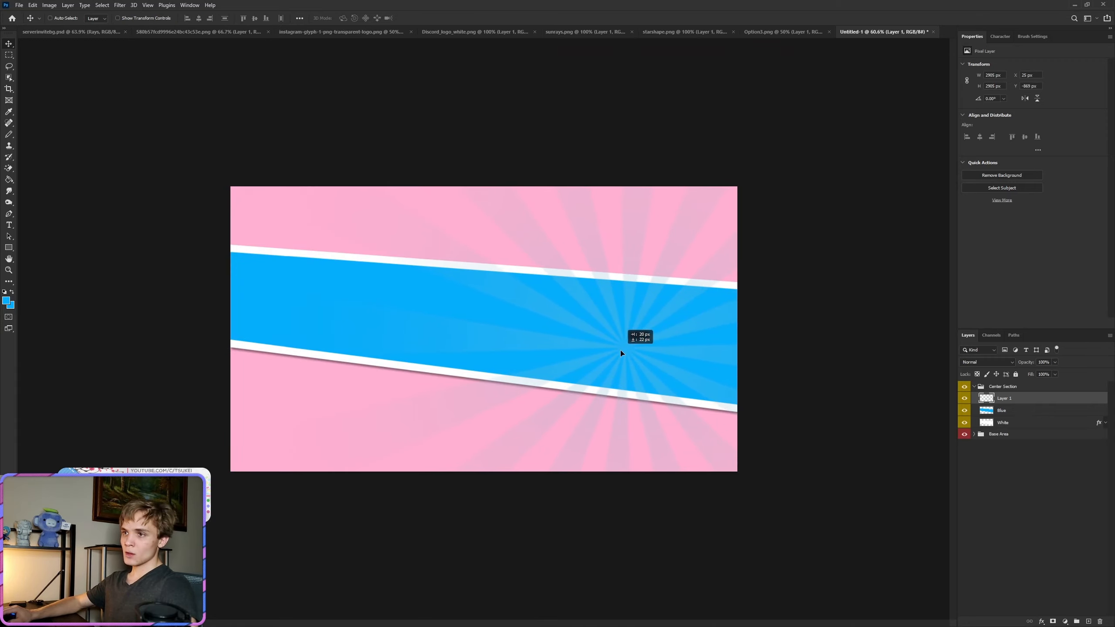
Step: Clip the sunrays layer to the Blue layer with a clipping mask
right_click(1005, 404)
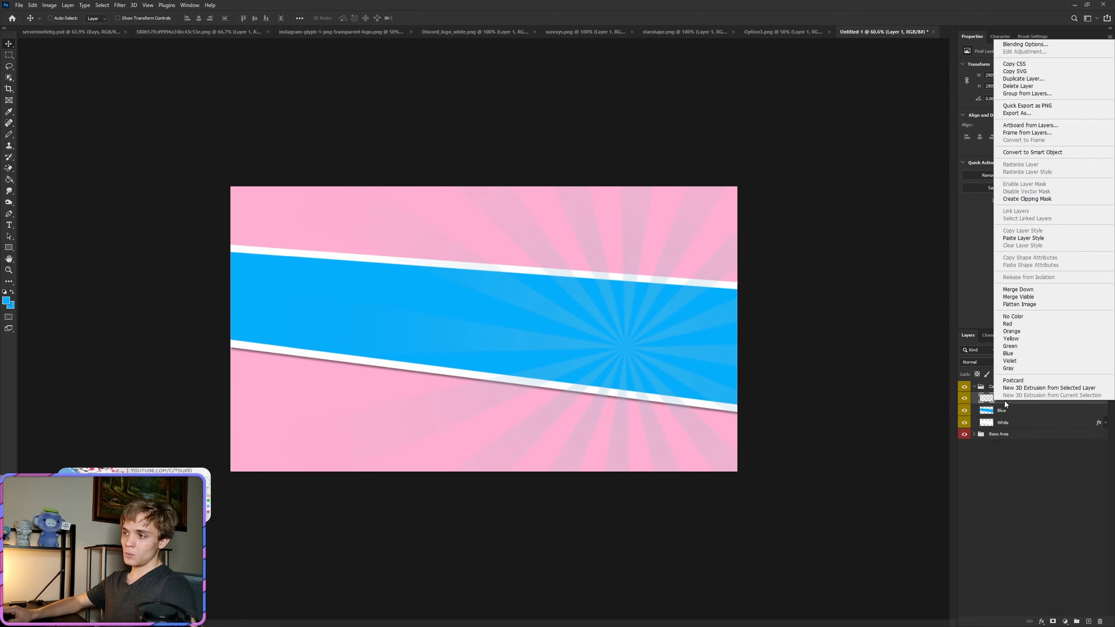
click(1000, 474)
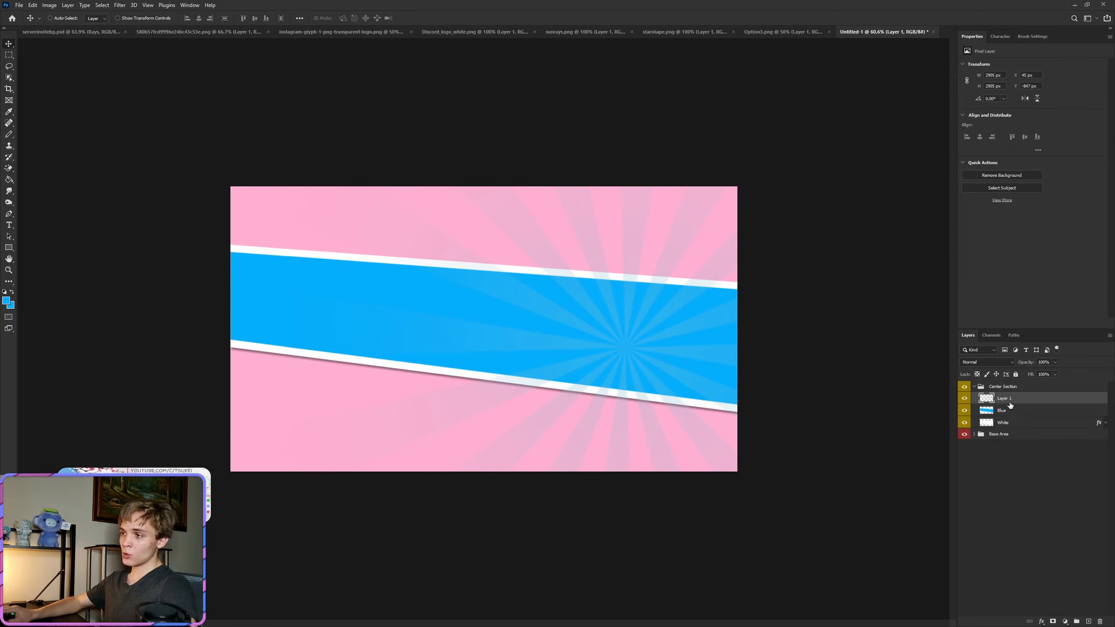
alt+click(1005, 403)
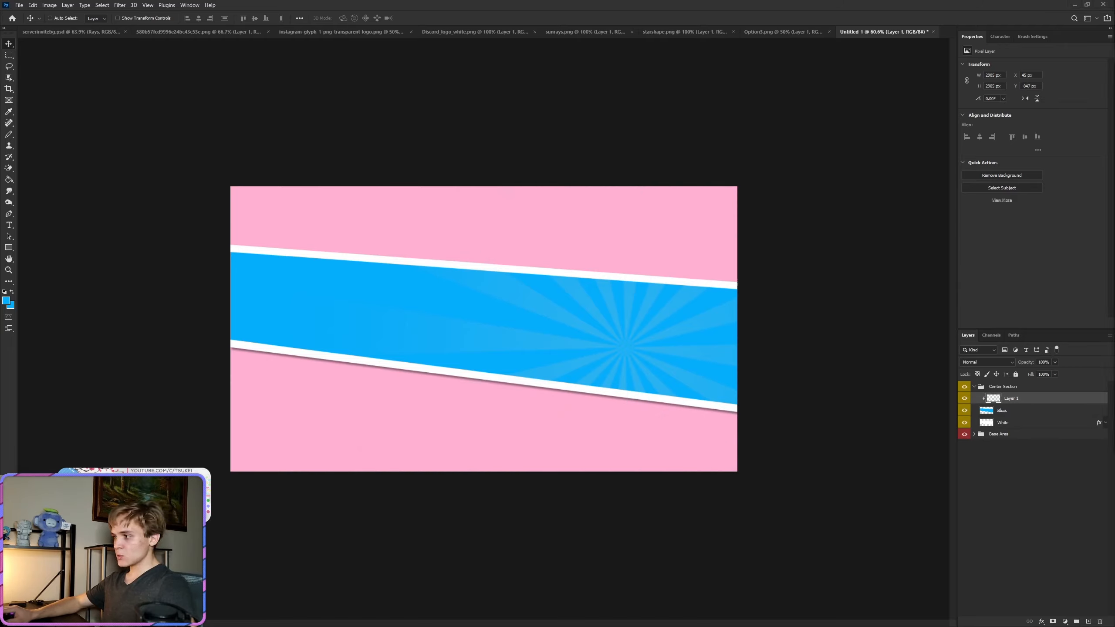
Step: Set the sunrays layer's blend mode to Linear Light and its opacity to 80%, and deselect the layer
click(986, 361)
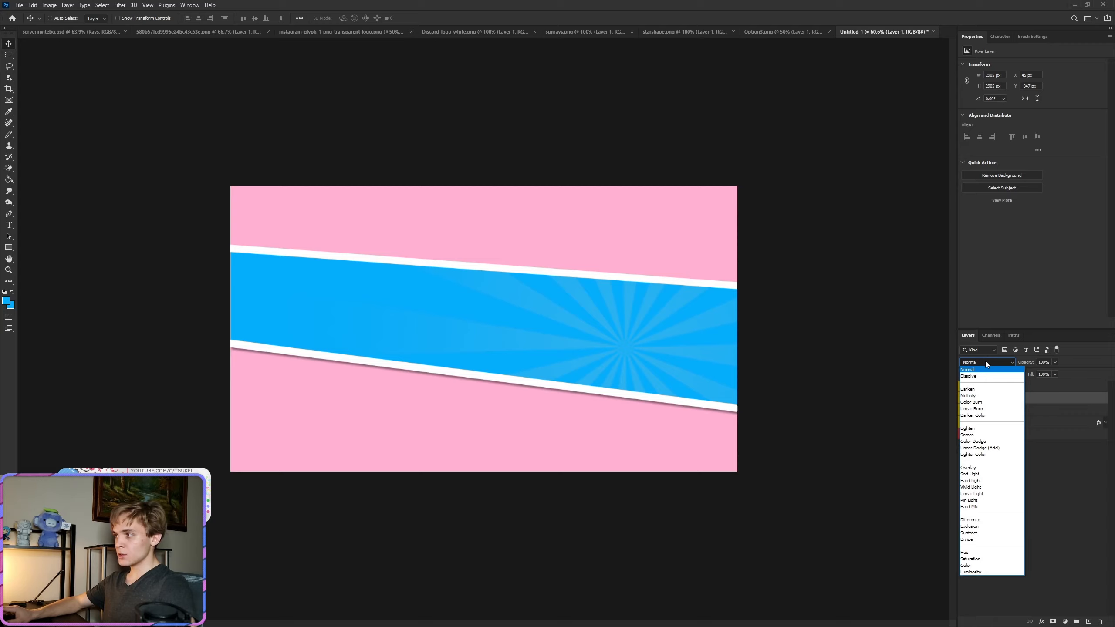
click(996, 494)
click(1044, 362)
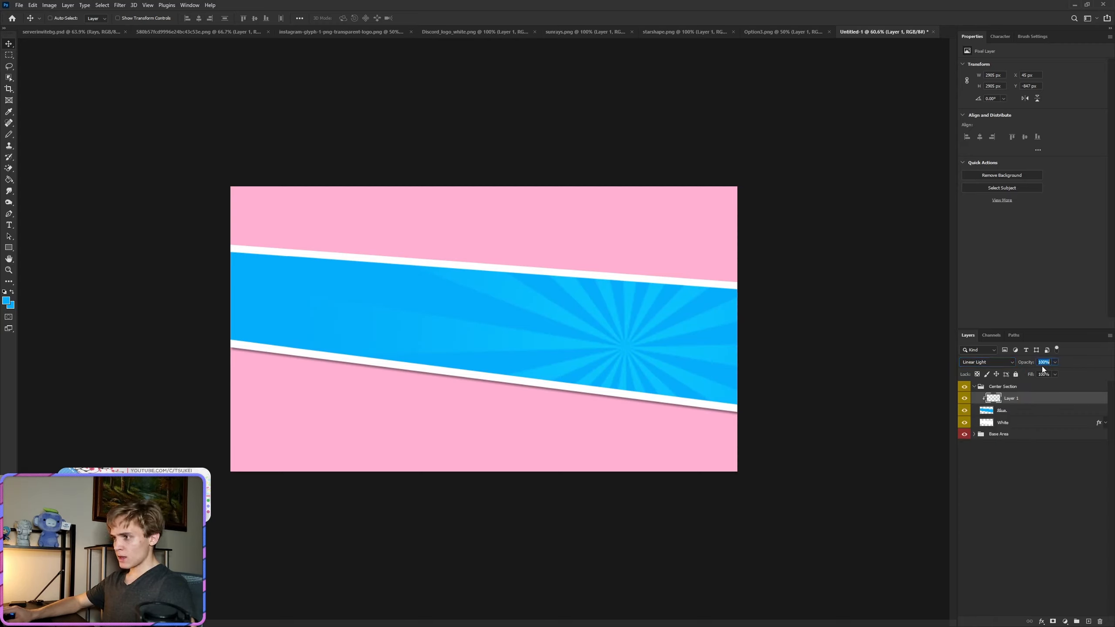
text(80)
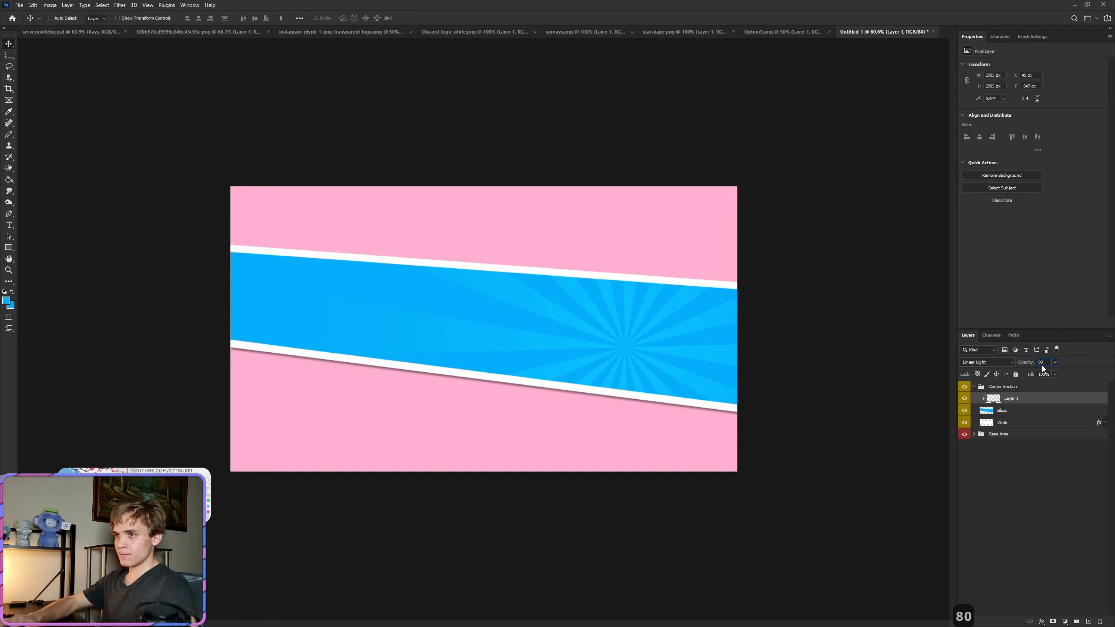
key(Return)
click(1039, 498)
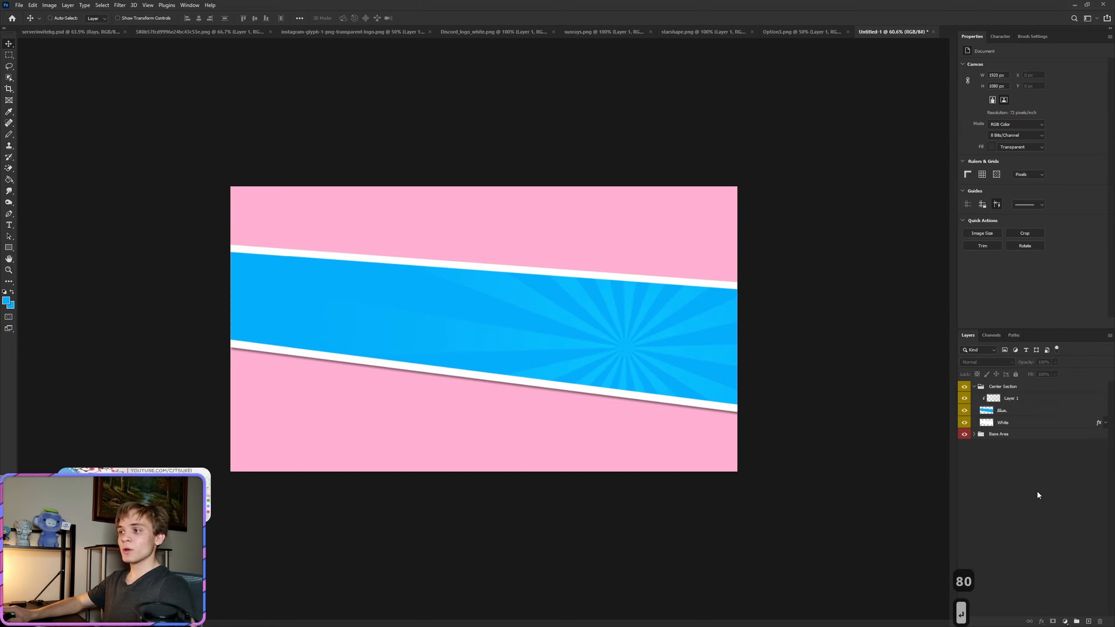
Step: Rename the sunrays layer as Rays and collapse the Center Section group
double_click(1010, 399)
text(Rays)
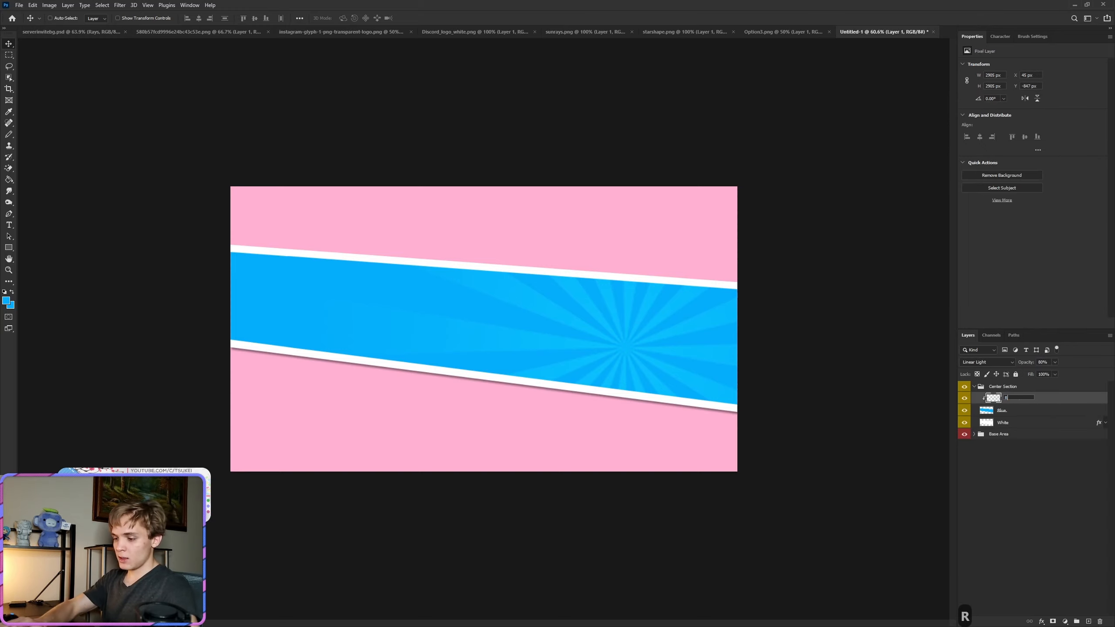
key(Return)
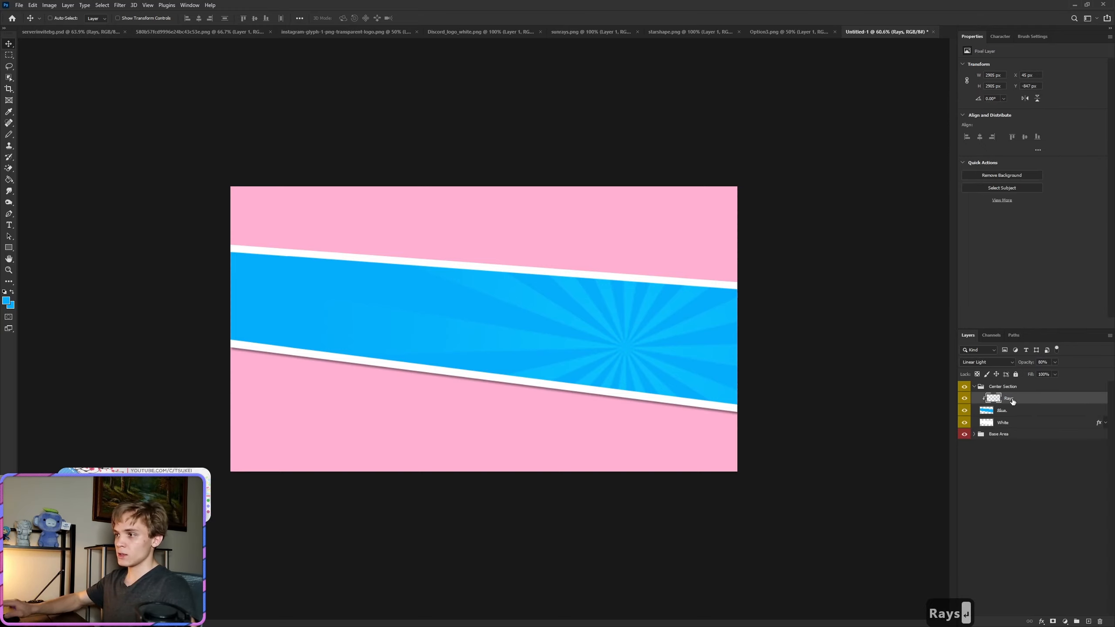
click(974, 386)
click(1090, 419)
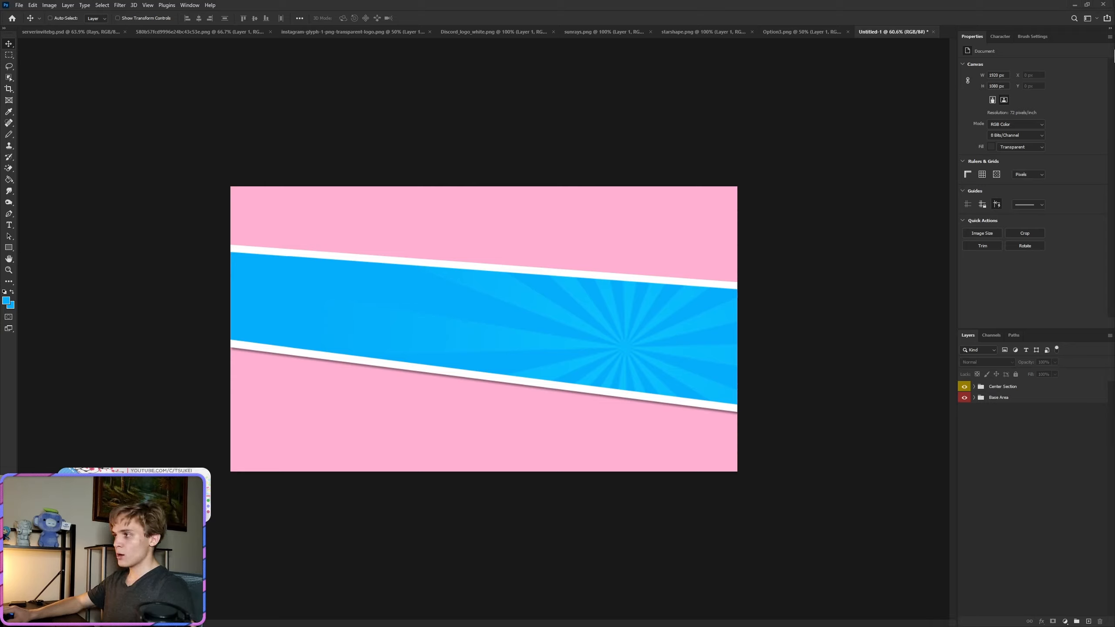
key(ctrl+x)
key(ctrl+x)
key(ctrl+c)
key(ctrl+c)
key(ctrl+c)
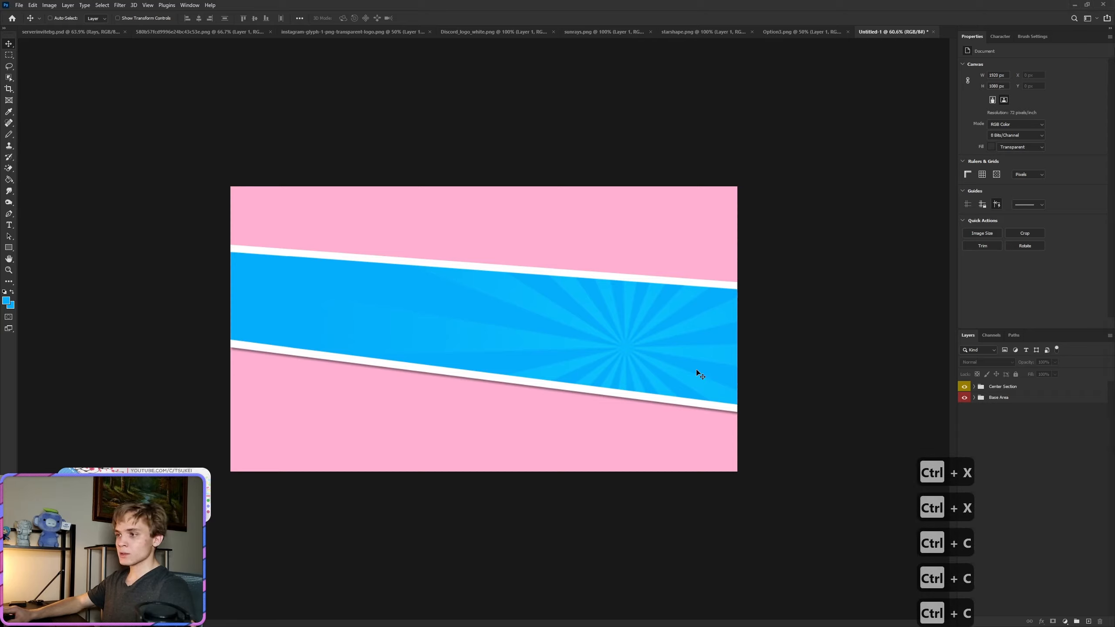
Step: Expand the Base Area group and create a subgroup containing a new empty layer above BG
click(973, 397)
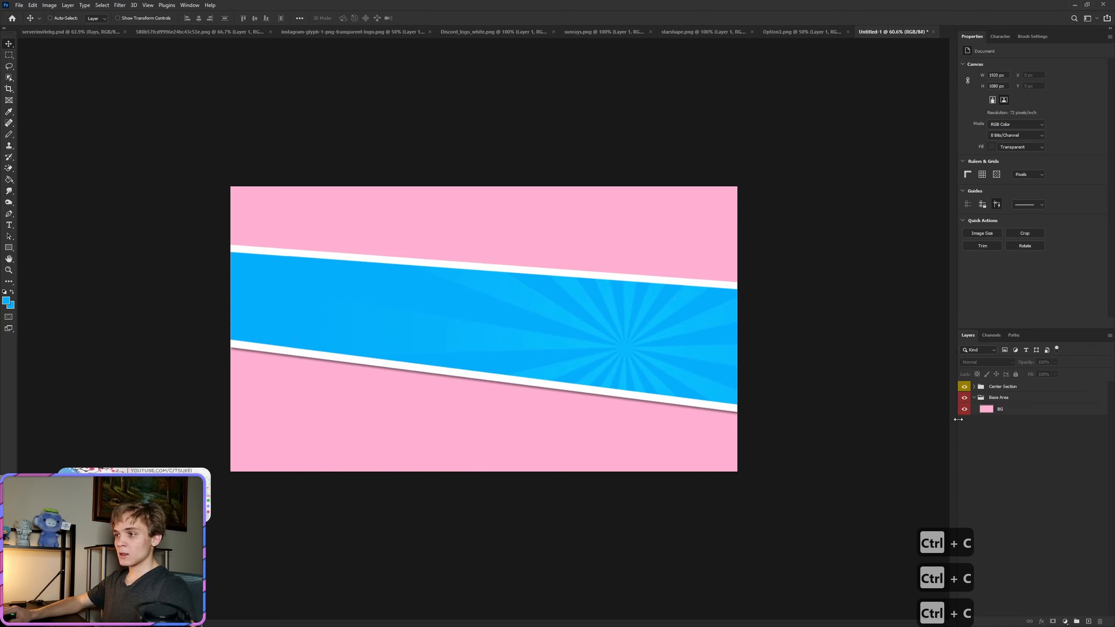
click(1004, 409)
key(ctrl+v)
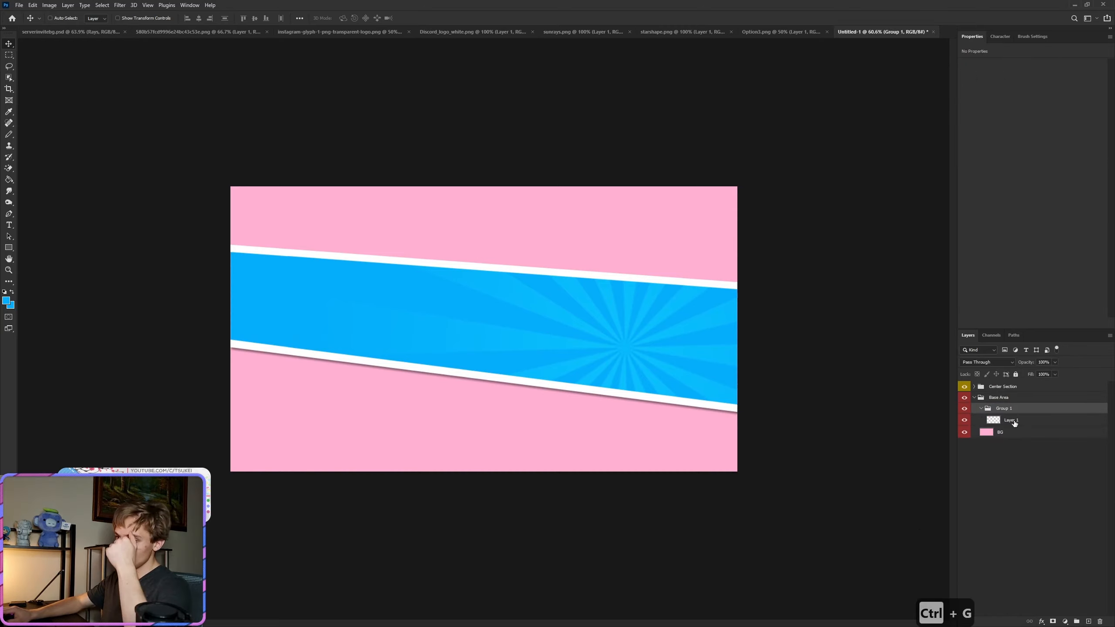
key(ctrl+g)
Step: Set the foreground colour to the slightly darker pink ff9fc7 and choose the Rectangle tool
click(5, 300)
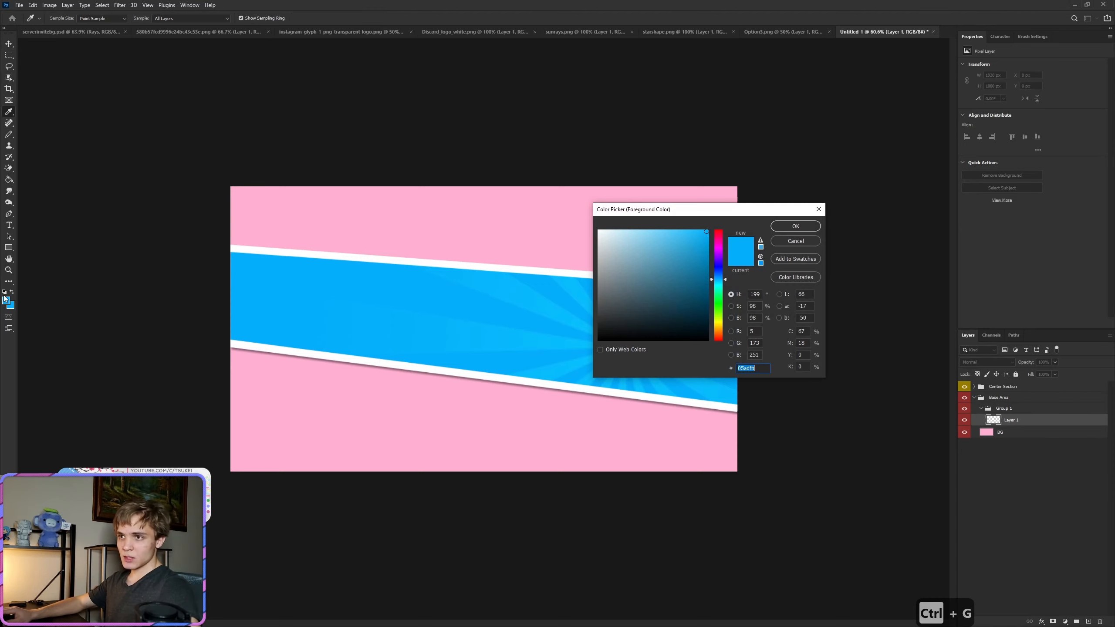
click(589, 233)
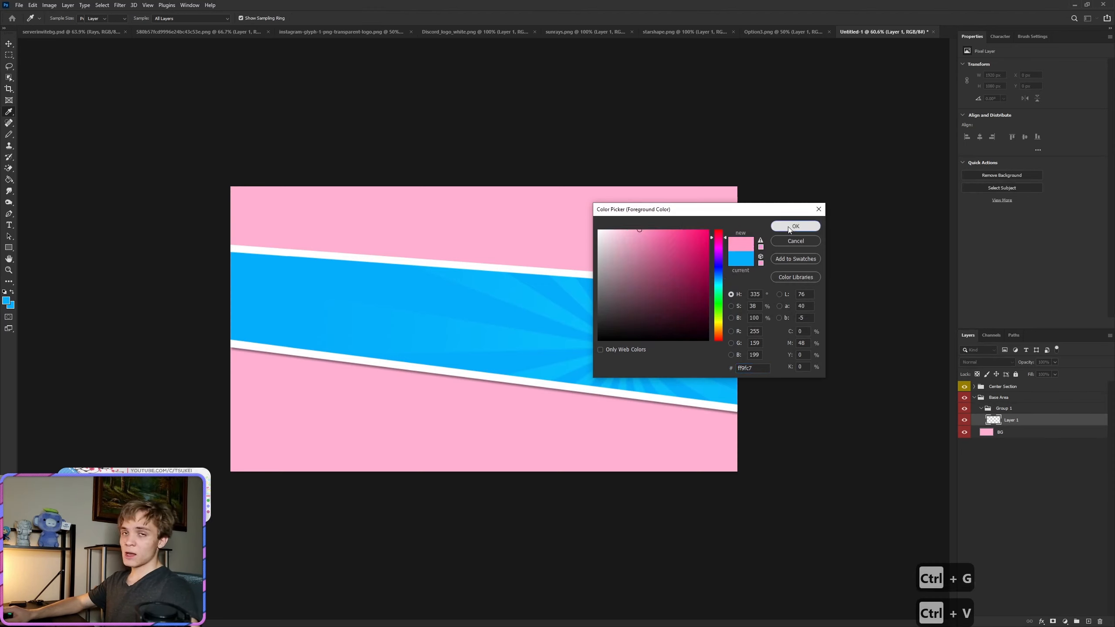
click(795, 225)
key(v)
click(6, 248)
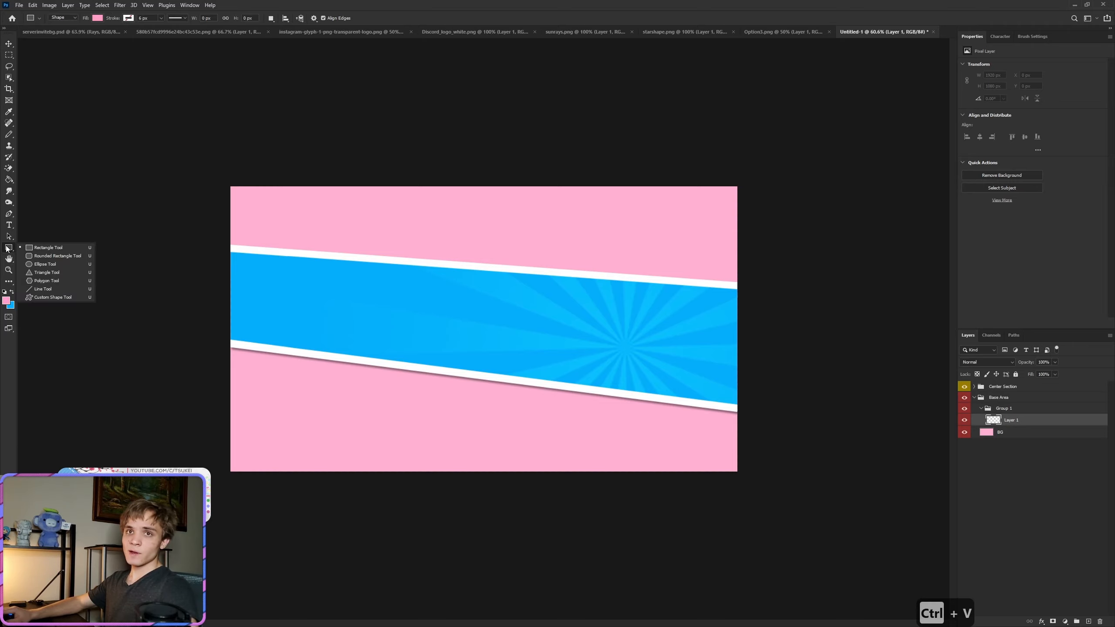
Step: Draw an upright pink rectangle about 33 x 164 px in Group 1, on the pink area below the band near the canvas's lower edge
drag(22, 234, 56, 240)
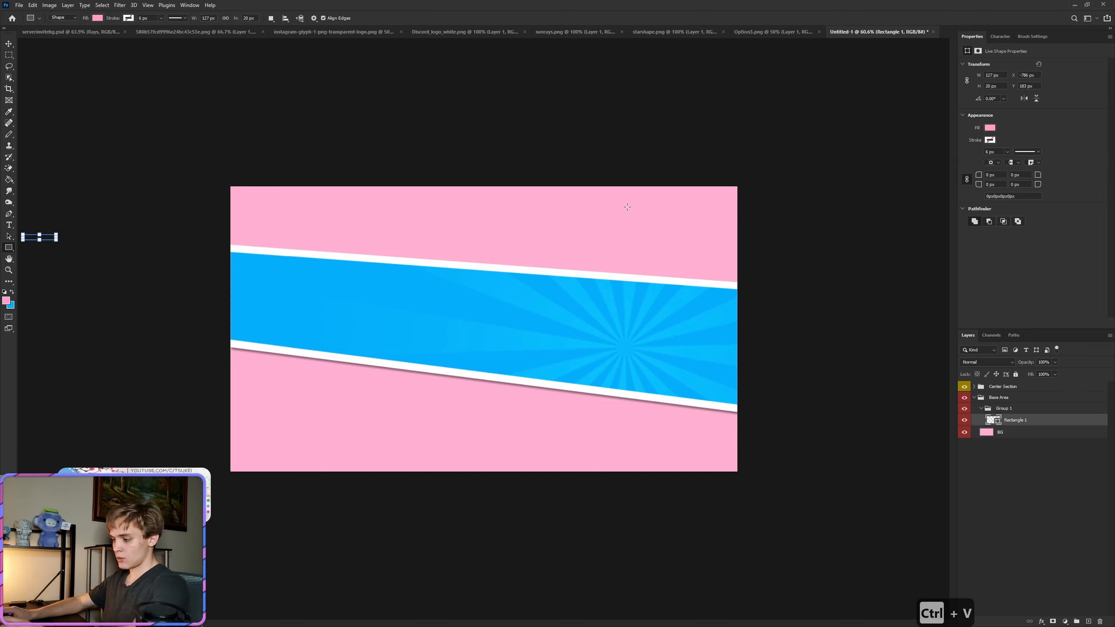
key(Delete)
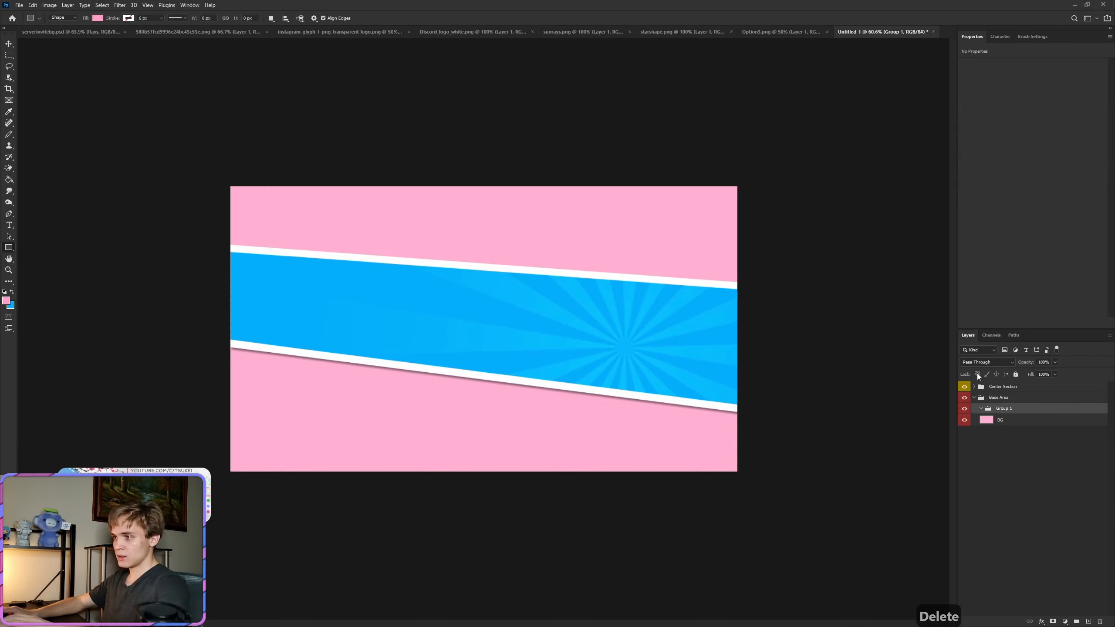
click(1088, 622)
scroll(320, 455, up, 8)
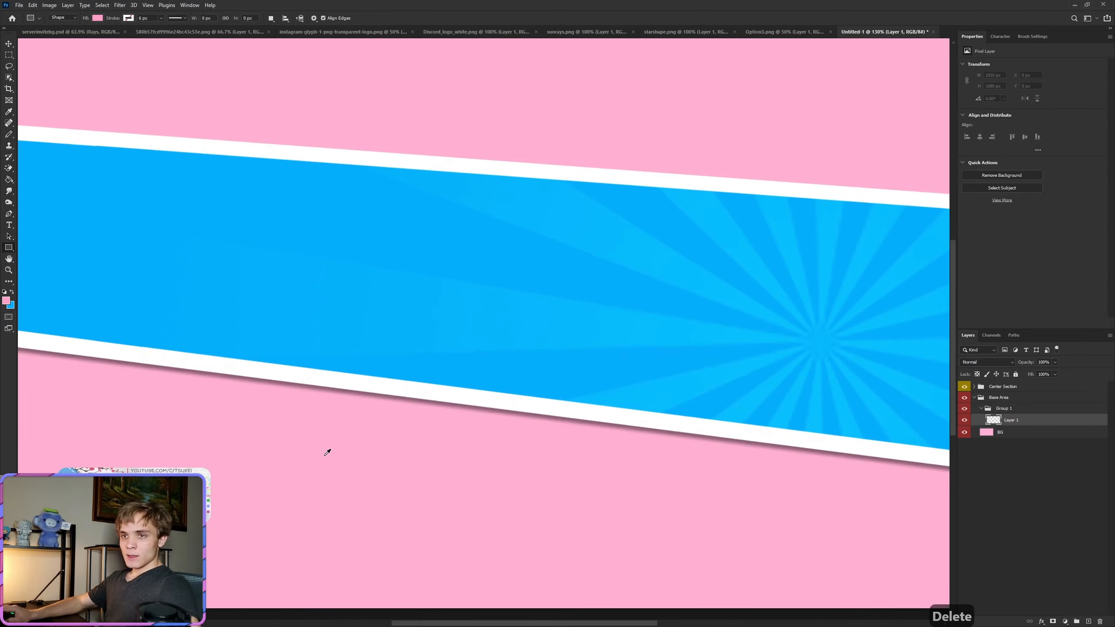
scroll(327, 452, down, 3)
drag(358, 385, 376, 478)
scroll(285, 453, up, 3)
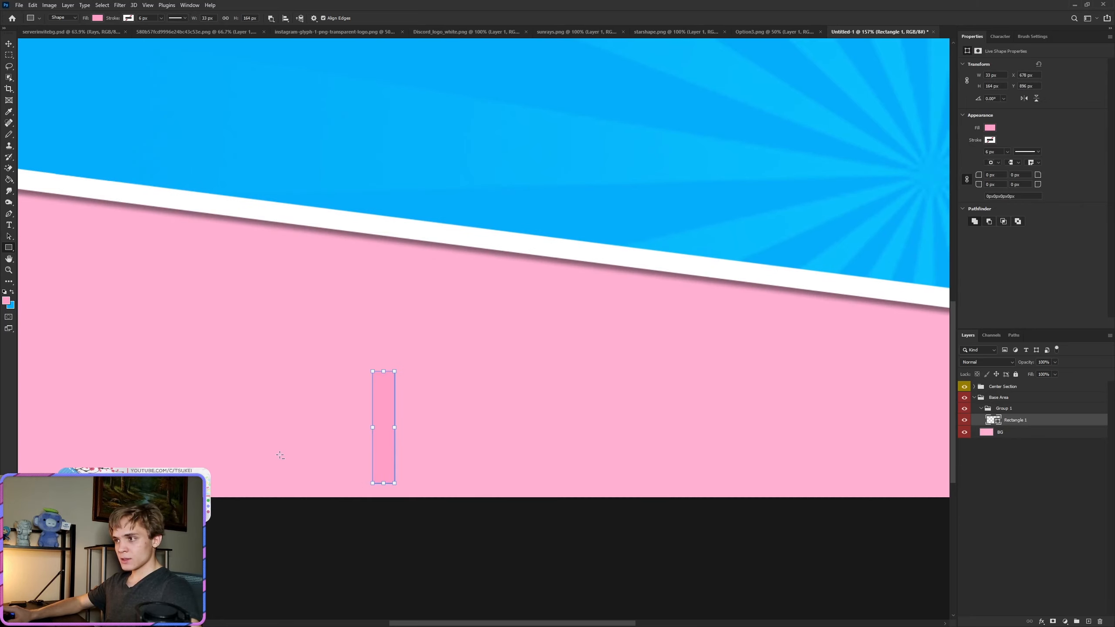
Step: Duplicate the upright rectangle and rotate the copy to -75°
key(ctrl+j)
key(ctrl+t)
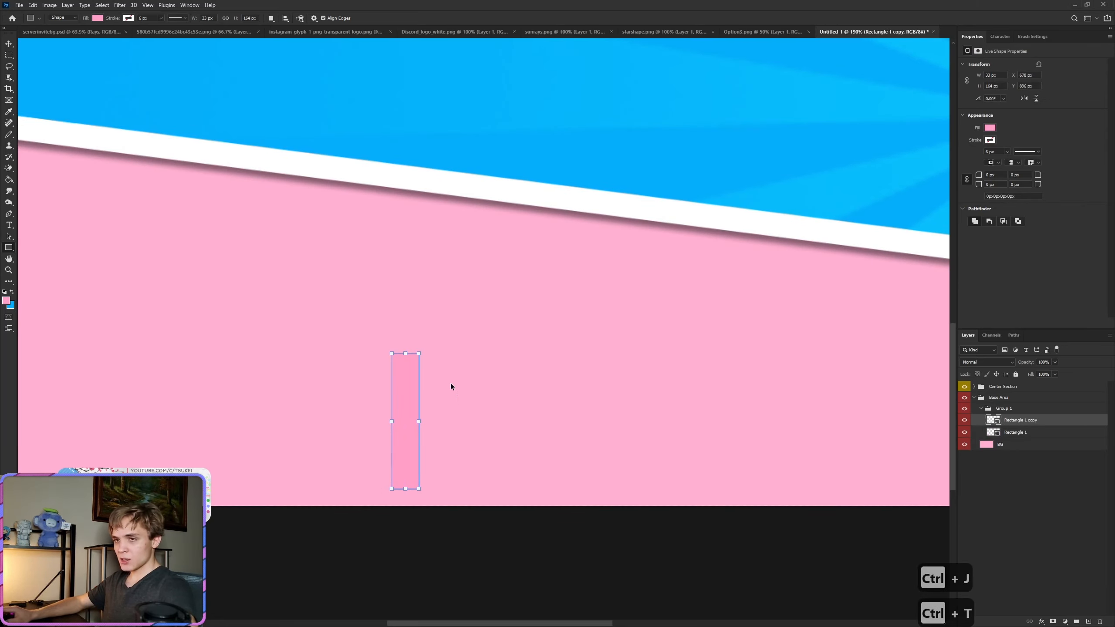
drag(446, 317, 282, 323)
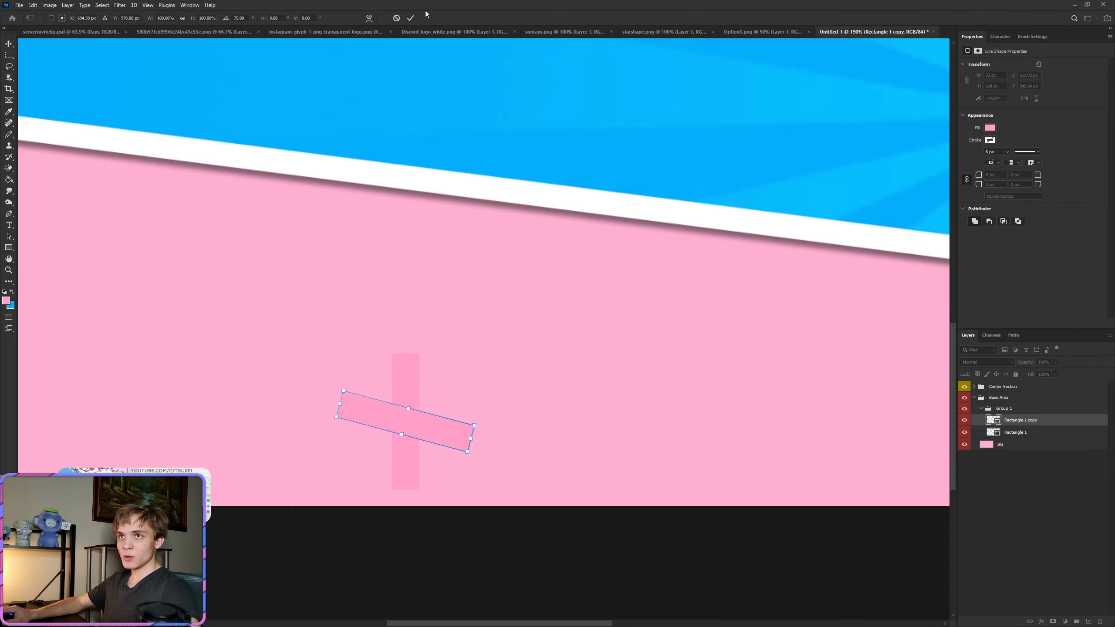
click(410, 18)
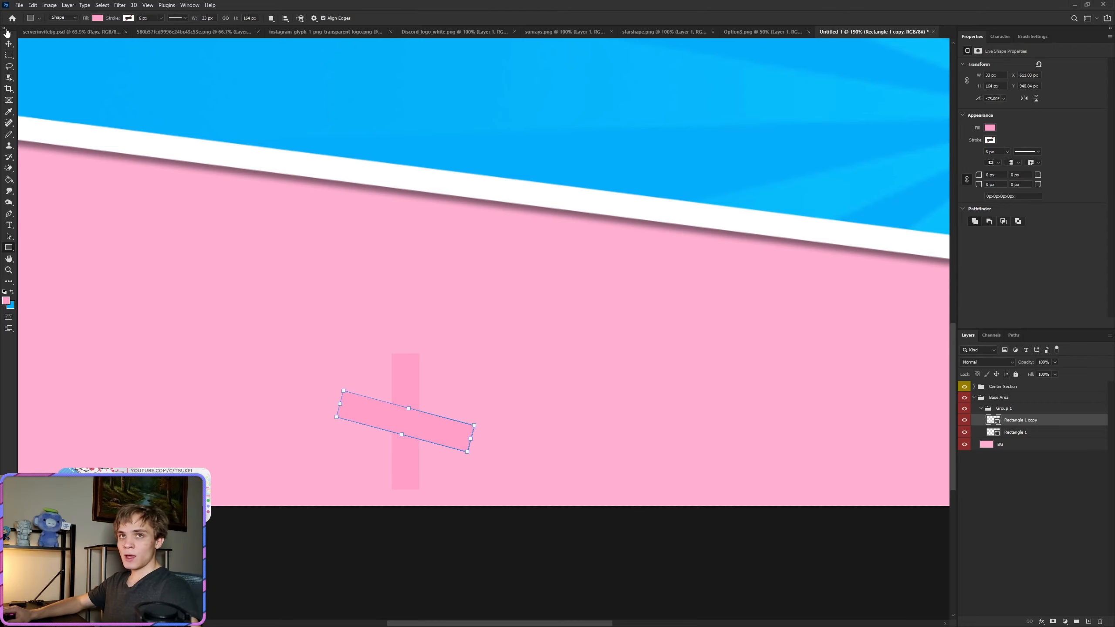
click(9, 43)
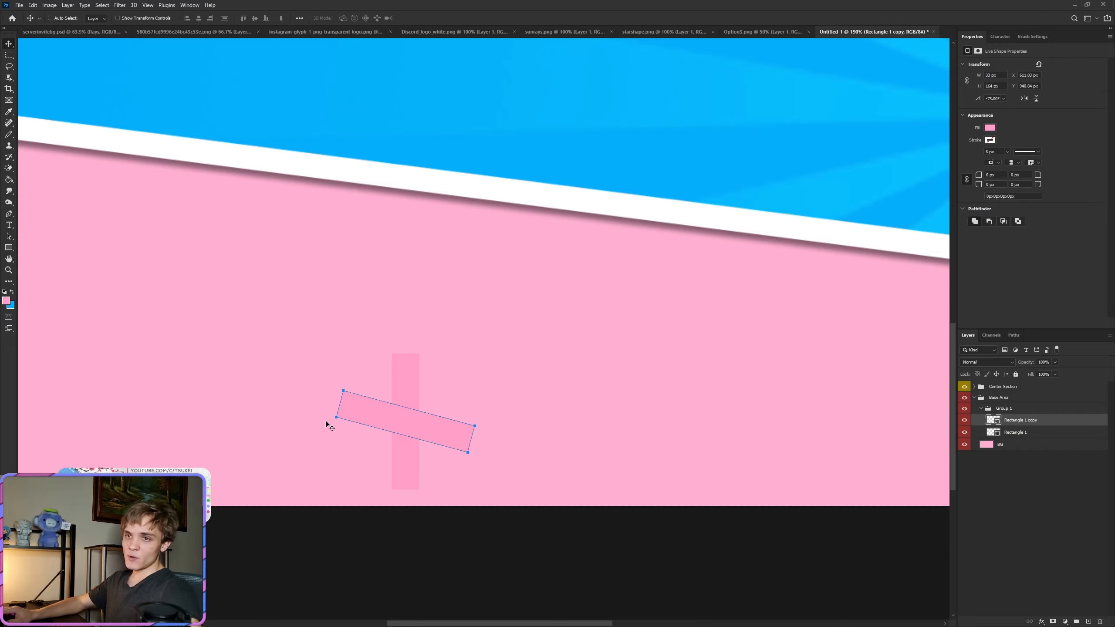
Step: Move the tilted copy so its right end joins flush with the top of the upright rectangle, forming a corner
drag(454, 436, 398, 368)
scroll(386, 364, up, 6)
drag(440, 429, 455, 390)
scroll(495, 405, down, 7)
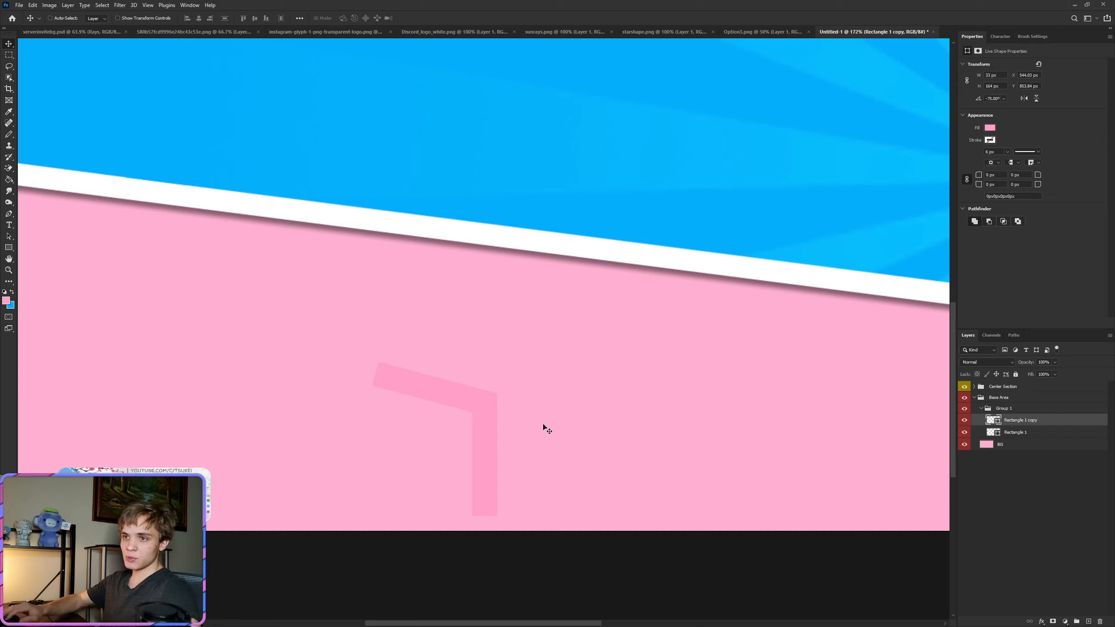
key(Right)
key(Up)
key(Left)
key(Down)
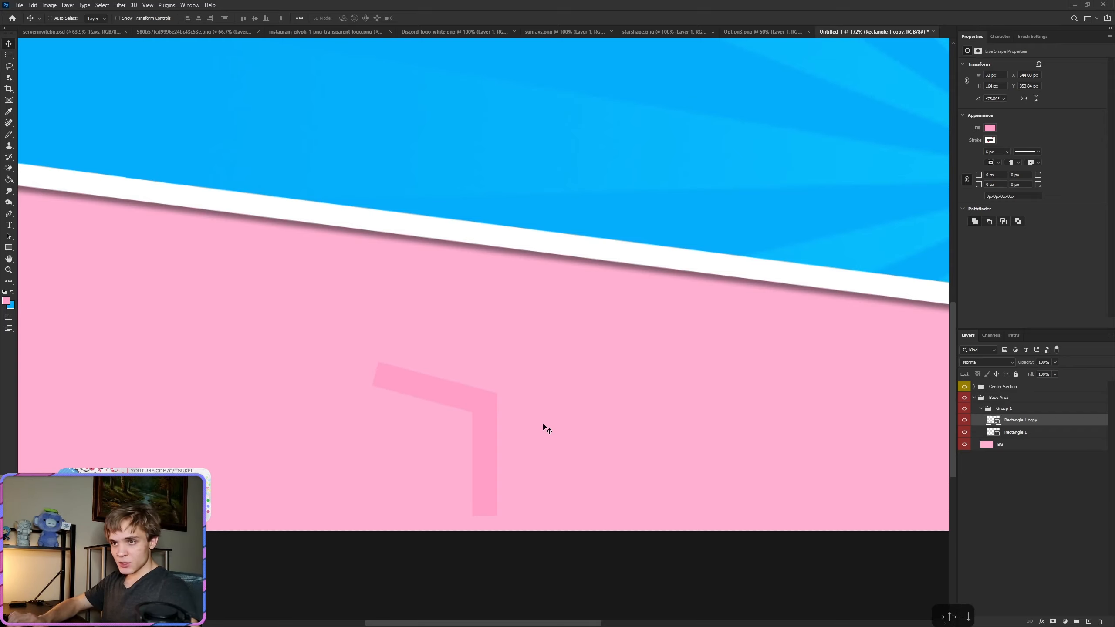
scroll(540, 401, down, 2)
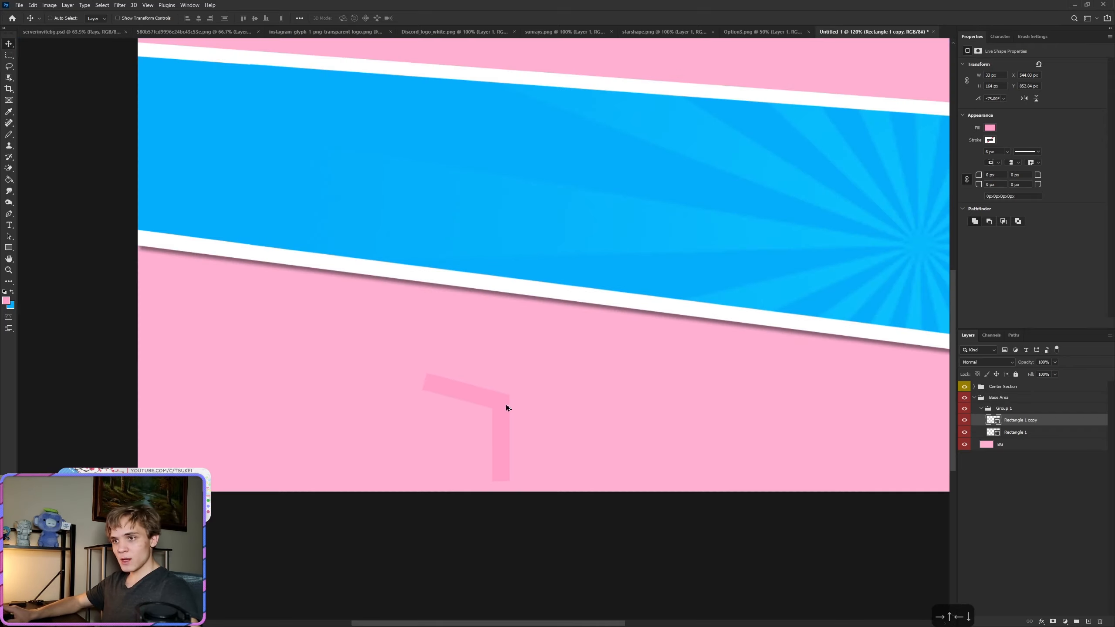
scroll(500, 382, up, 4)
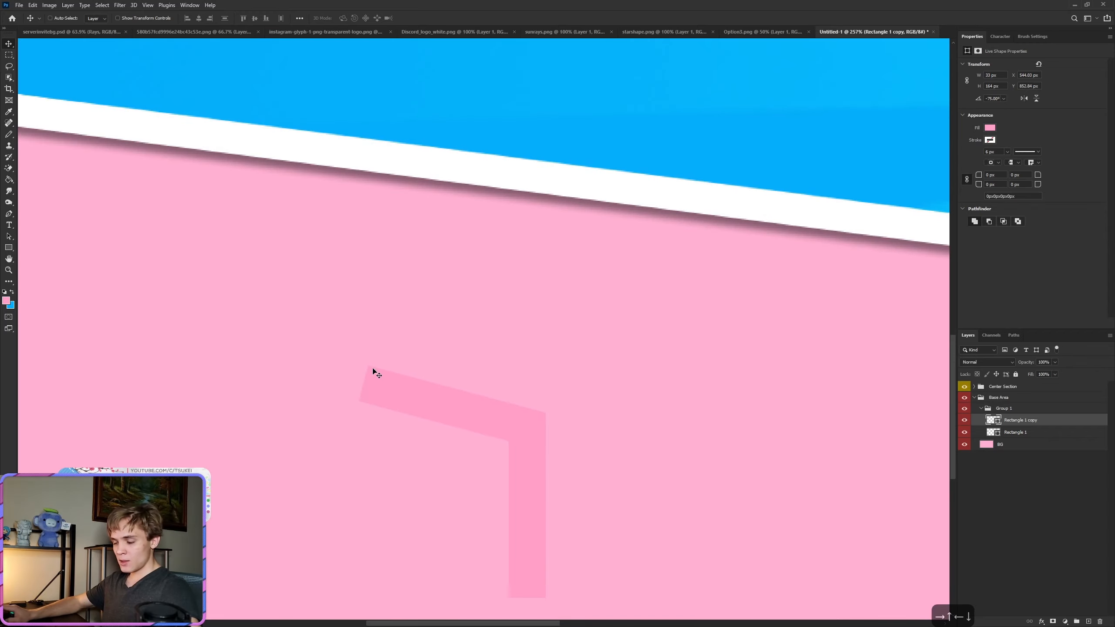
Step: Duplicate the tilted bar, rotate the copy to 15°, and join its lower end to the tilted bar's left end
key(ctrl+j)
key(ctrl+t)
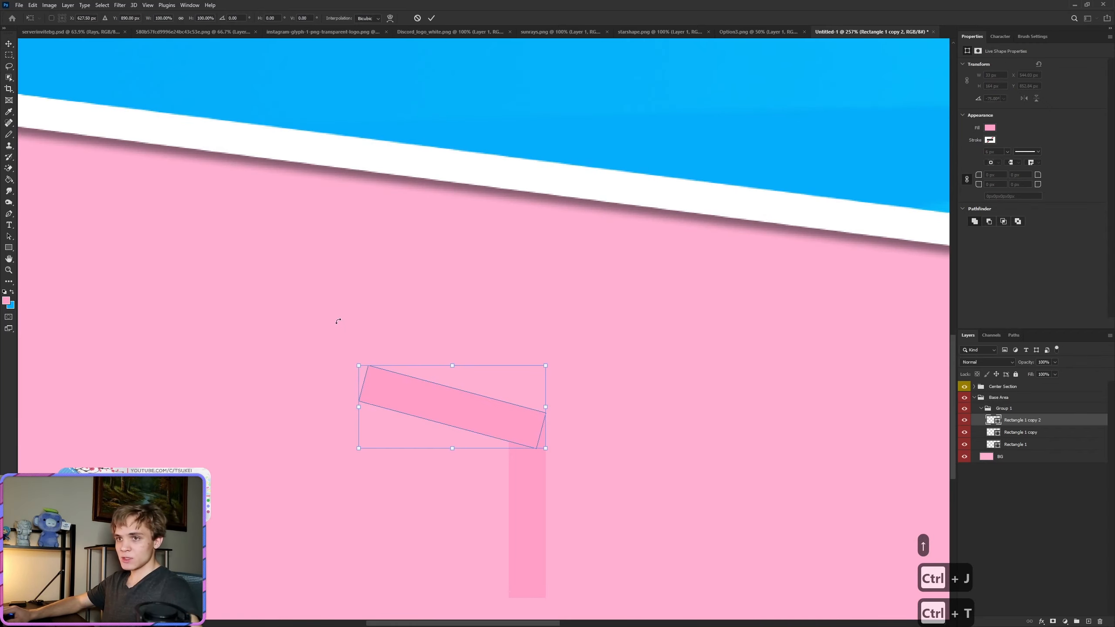
drag(338, 321, 499, 291)
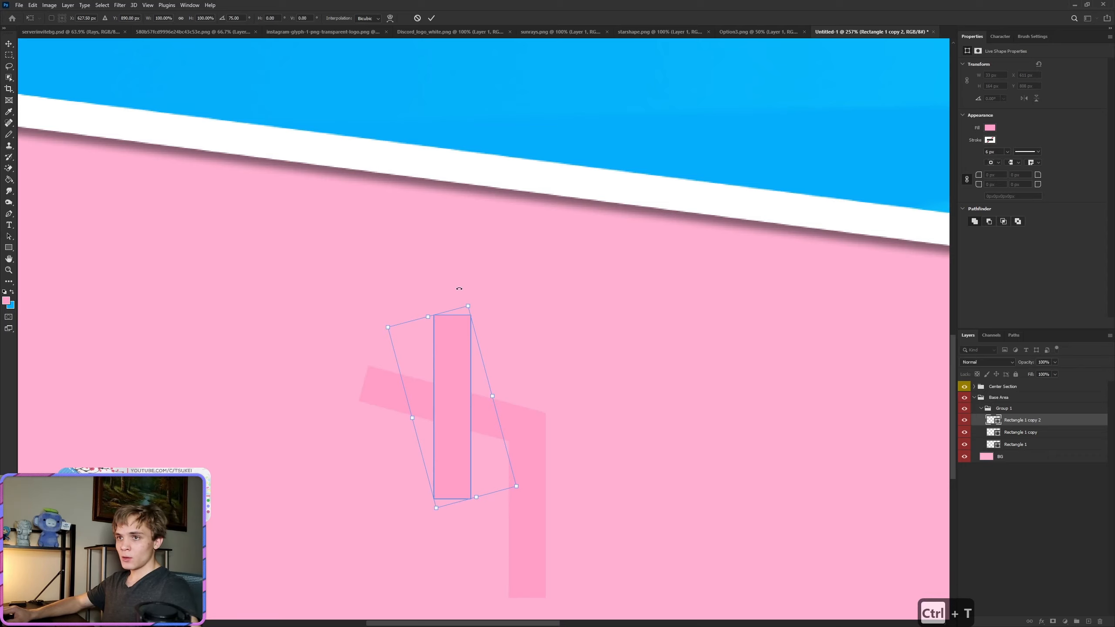
drag(459, 286, 482, 281)
click(431, 17)
drag(452, 462, 399, 367)
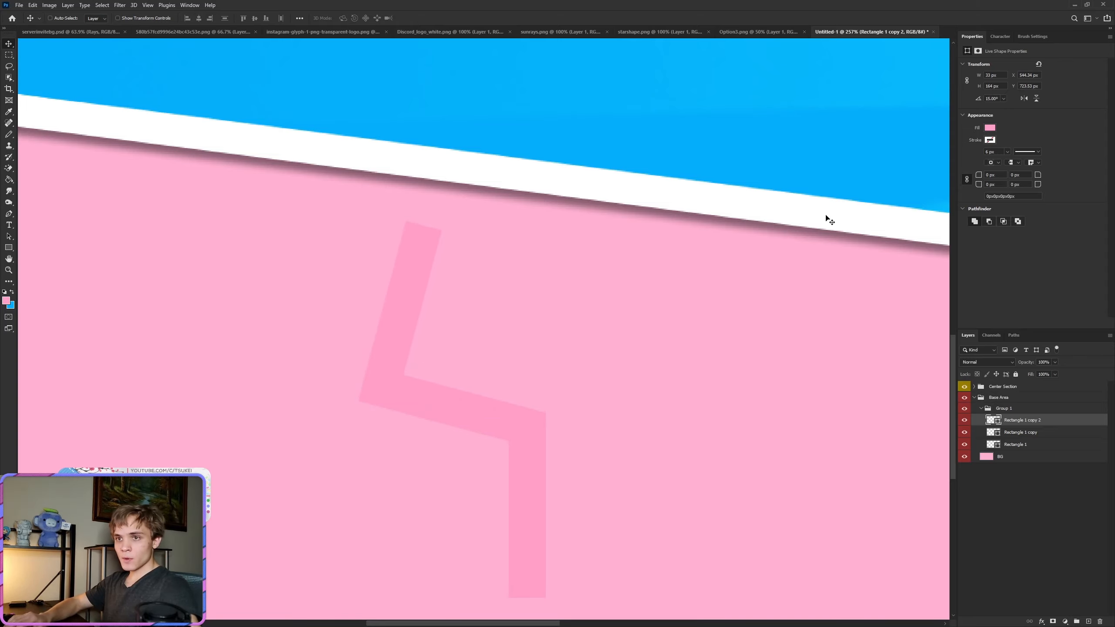
Step: Nudge the 15° bar flush with the tilted bar, and move all three bars straight down together by about 108 px
key(Down)
key(Left)
key(Down)
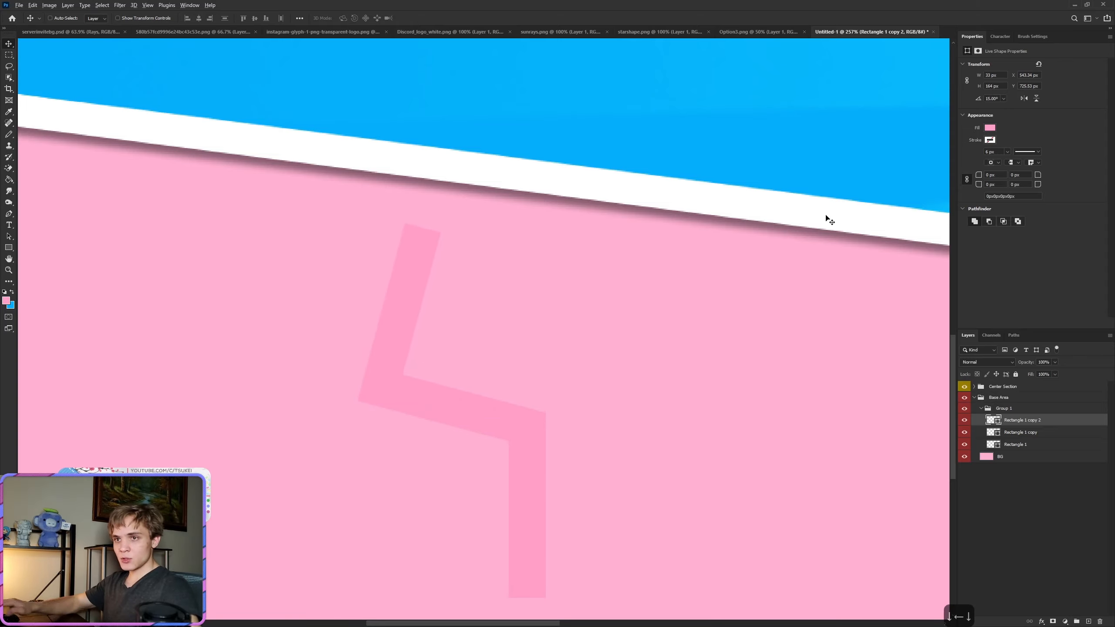
scroll(826, 217, down, 3)
scroll(529, 346, up, 2)
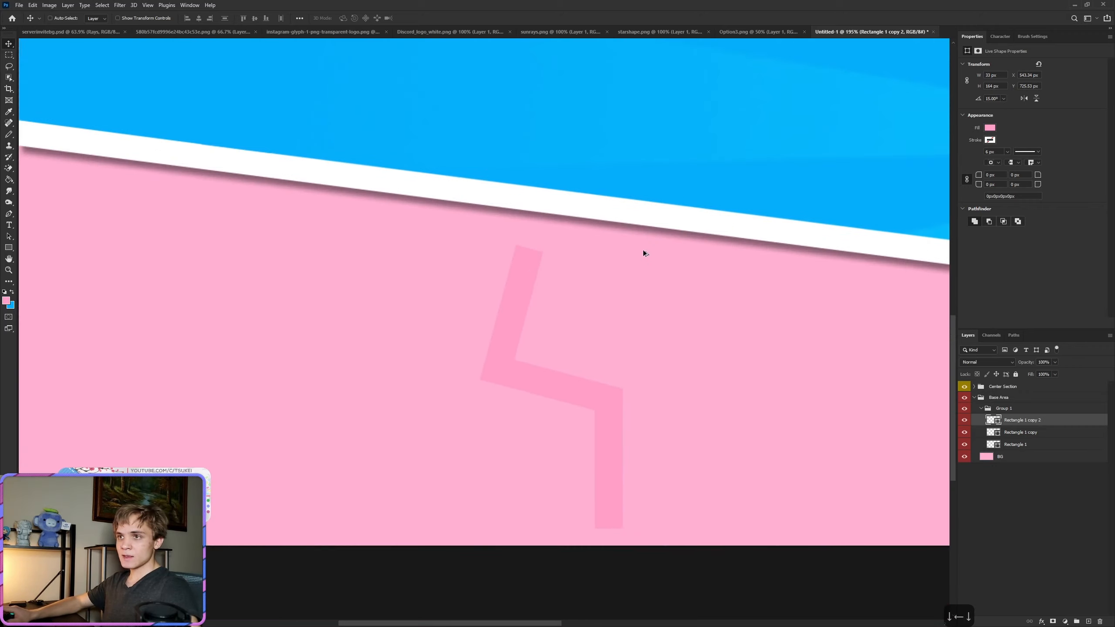
scroll(644, 254, up, 1)
shift+click(1018, 444)
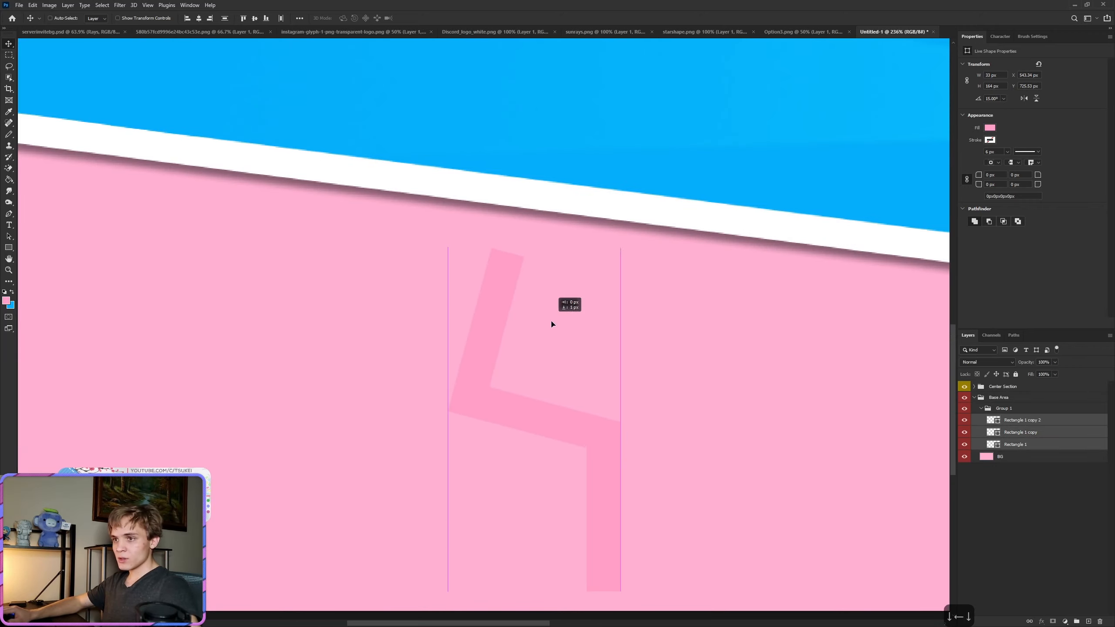
drag(553, 321, 558, 431)
Step: Duplicate the 15° bar, rotate the copy to -75°, and join its right end to the top of the 15° bar
click(1029, 421)
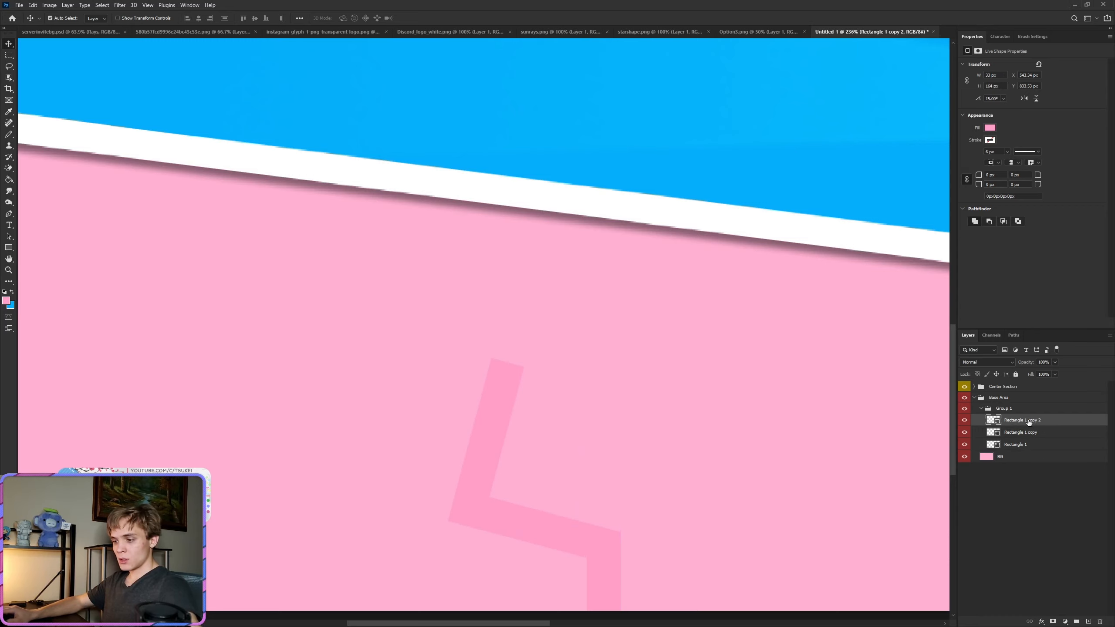
key(ctrl+j)
key(ctrl+t)
drag(586, 296, 295, 400)
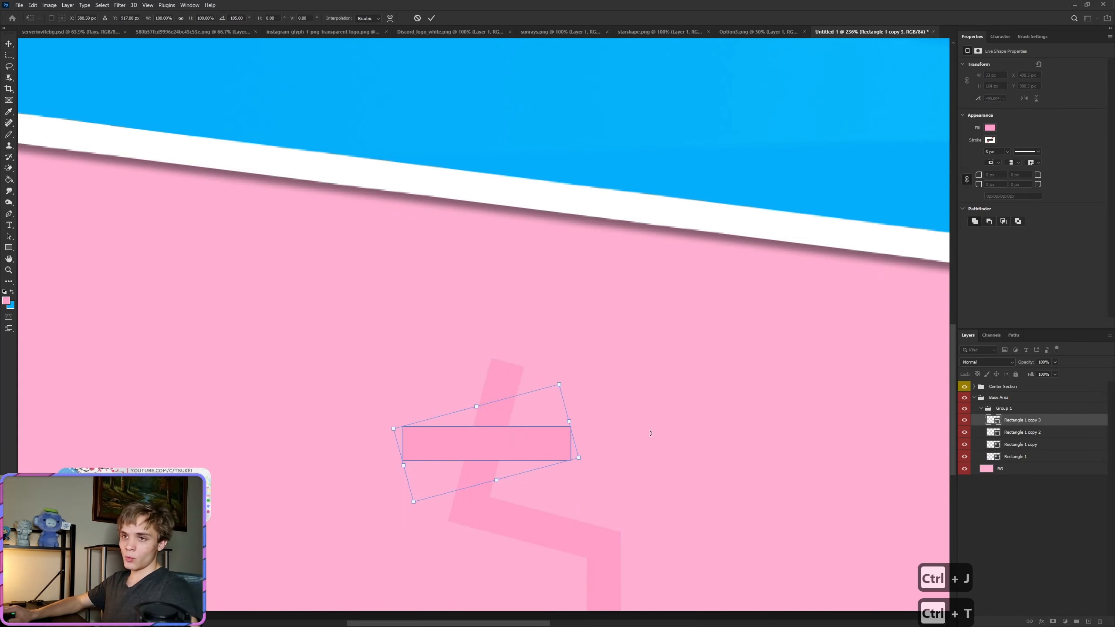
drag(380, 424, 391, 392)
click(429, 18)
drag(537, 450, 489, 361)
scroll(521, 328, up, 5)
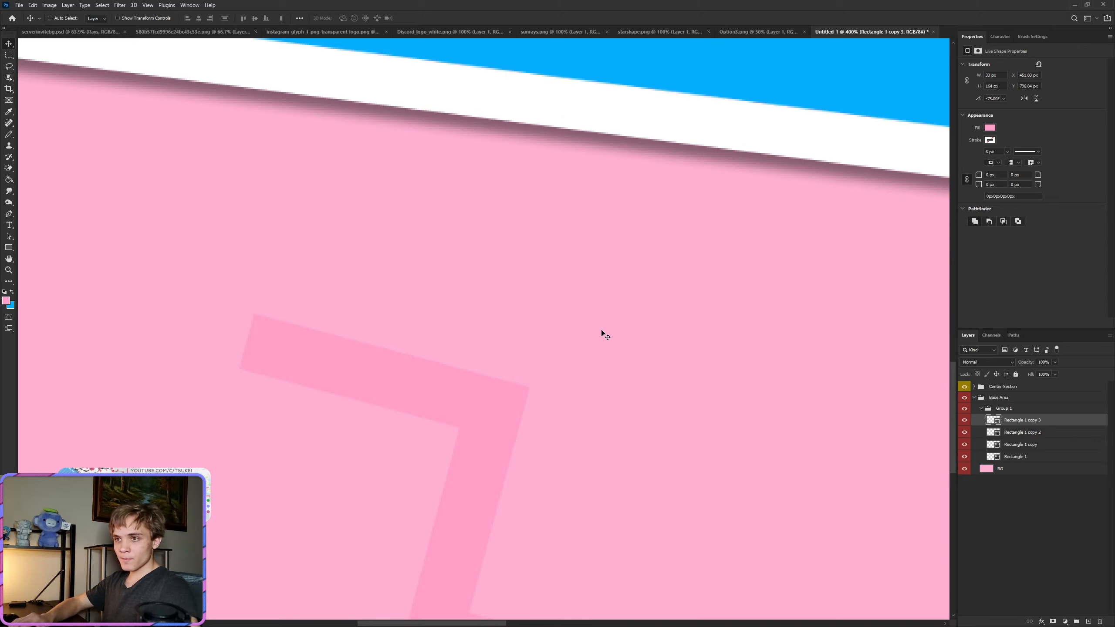
key(Down)
Step: Duplicate the new -75° bar, rotate the copy to 15°, and join its lower end to that bar's left end, reaching the band
scroll(602, 333, down, 7)
scroll(601, 336, up, 2)
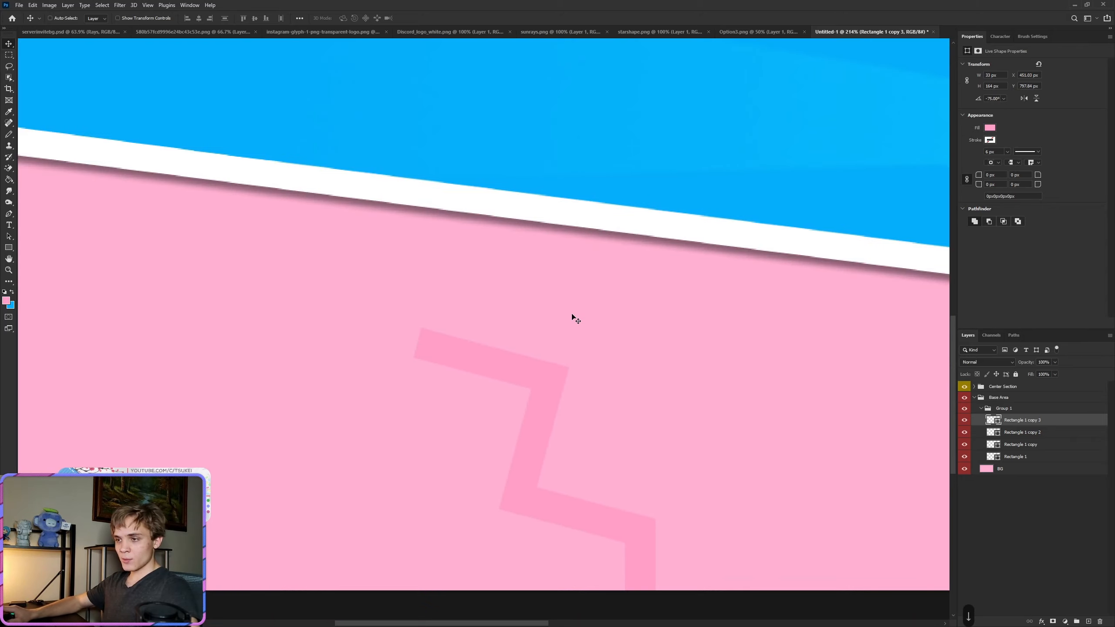
key(ctrl+j)
key(ctrl+t)
drag(364, 257, 557, 232)
click(432, 18)
drag(518, 400, 467, 331)
scroll(439, 352, down, 3)
scroll(395, 286, up, 7)
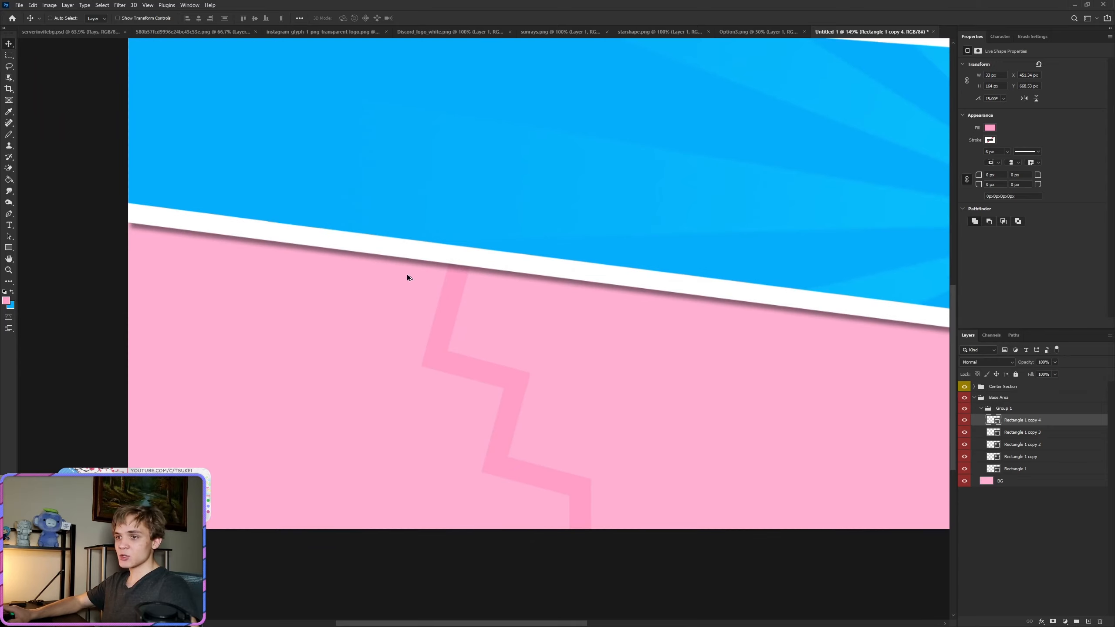
scroll(479, 394, down, 6)
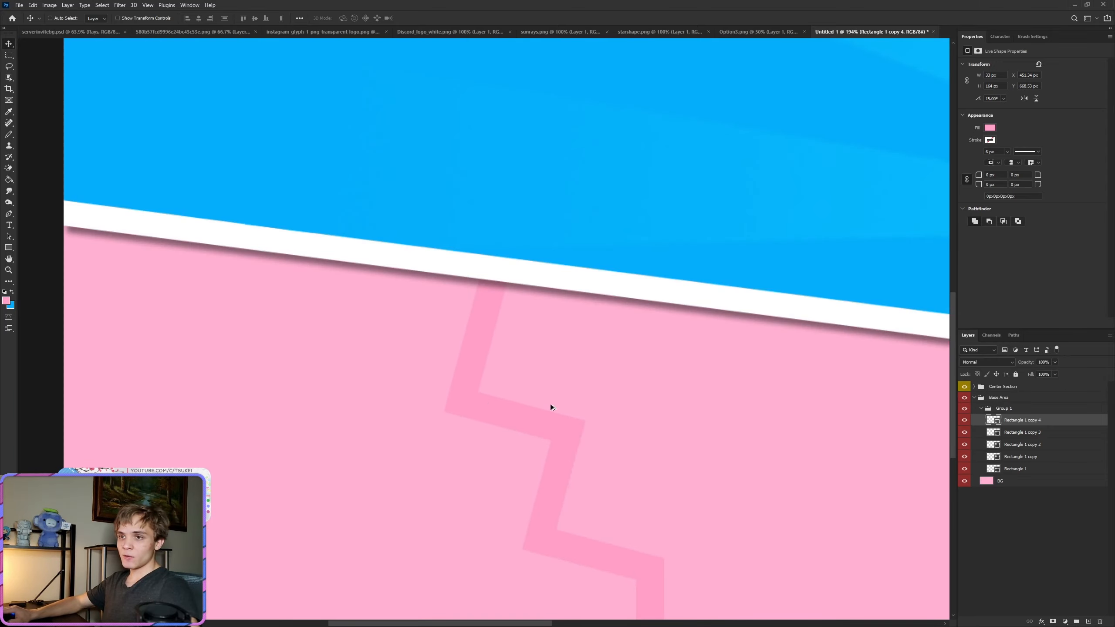
Step: Delete the upright rectangle and move the four remaining zigzag bars down toward the canvas's lower edge
click(1015, 469)
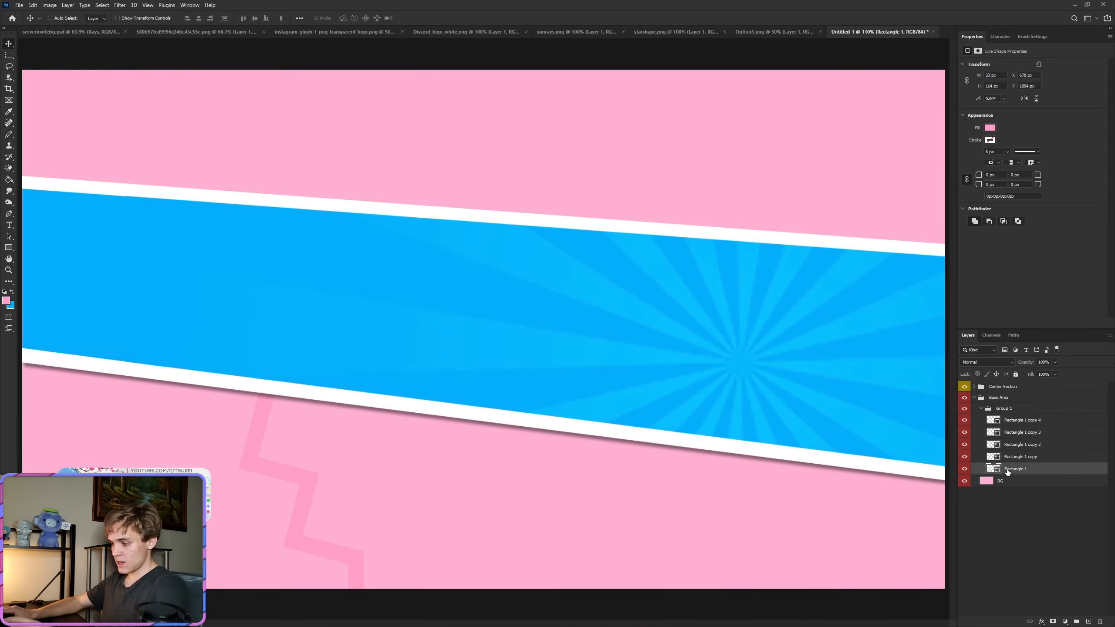
key(Delete)
shift+click(1003, 420)
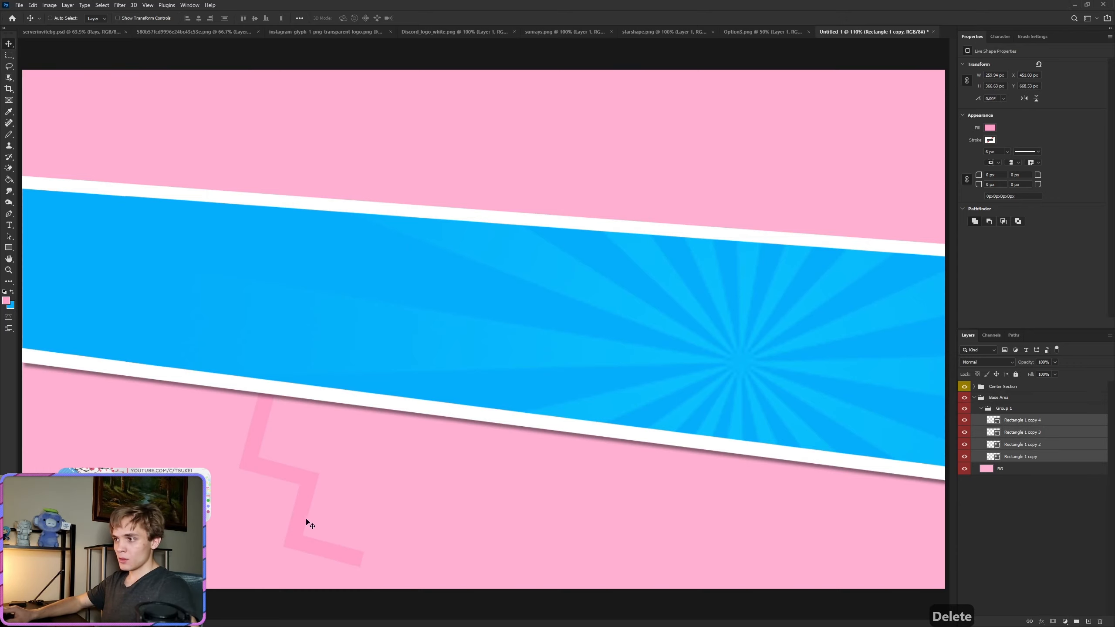
drag(313, 448, 312, 478)
scroll(247, 484, up, 2)
Step: Duplicate the zigzag's topmost bar, rotate the copy to -75°, and join its right end to the top of that bar
click(1021, 424)
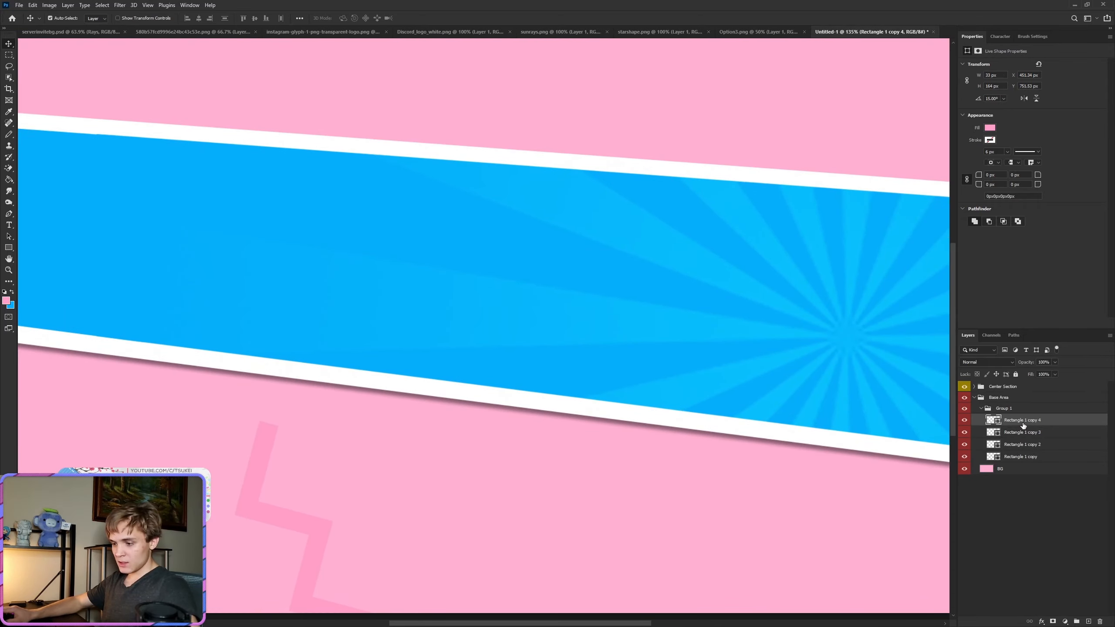
key(ctrl+j)
key(ctrl+t)
scroll(164, 388, up, 4)
drag(344, 408, 217, 458)
click(432, 18)
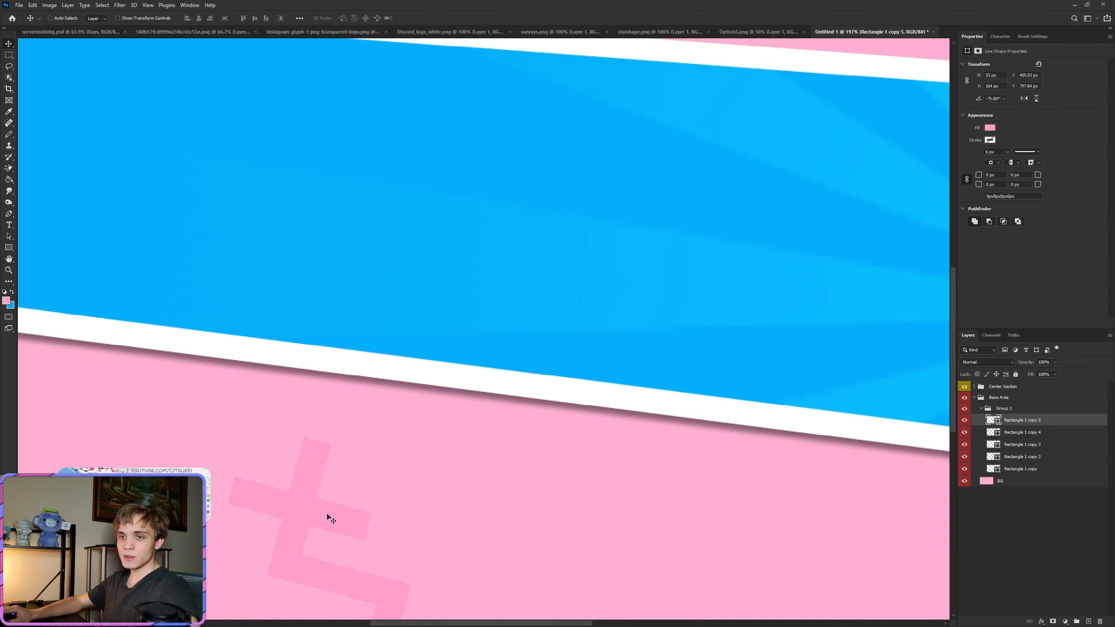
drag(327, 516, 330, 466)
scroll(398, 302, down, 1)
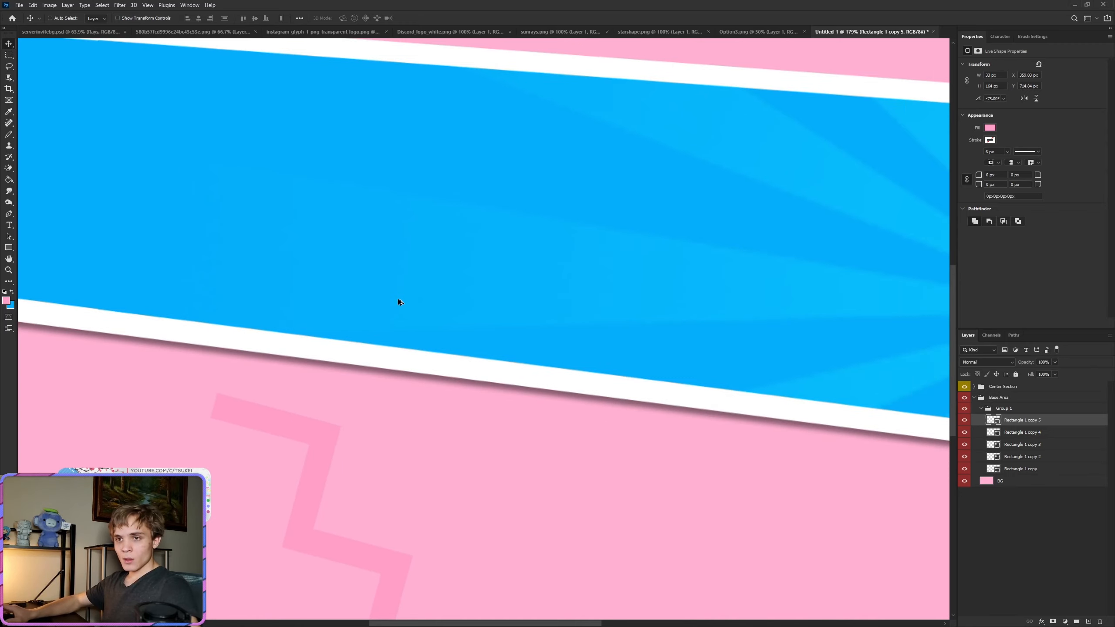
scroll(397, 301, down, 3)
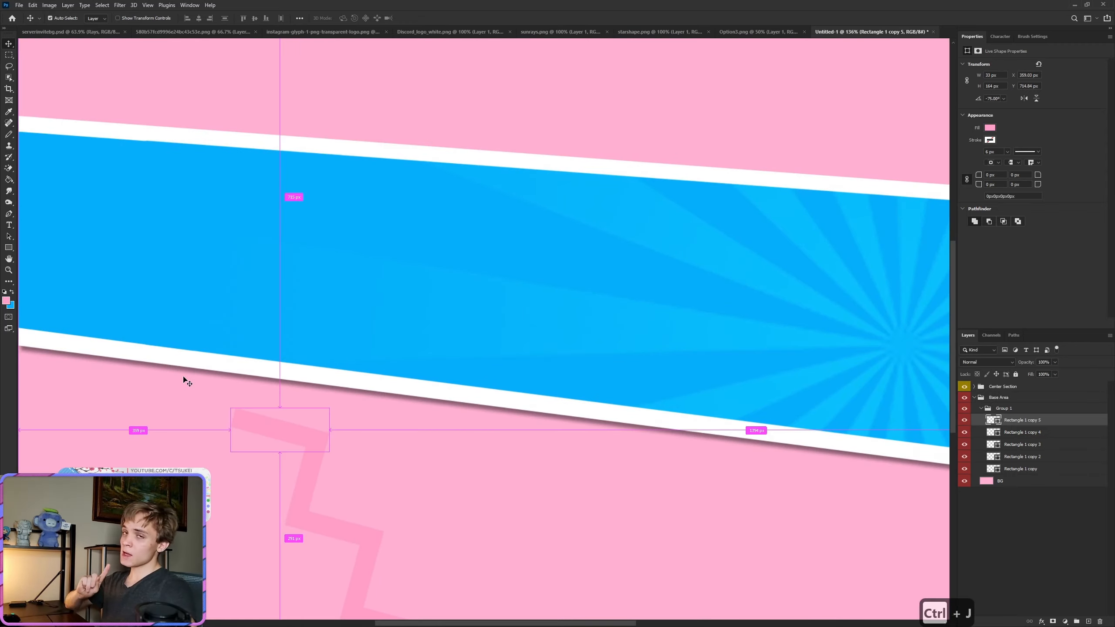
Step: Add a sixth bar by duplicating the newest one, rotating the copy to 15°, and extending the zigzag up behind the blue band
key(ctrl+j)
key(ctrl+t)
drag(179, 361, 365, 272)
drag(281, 332, 297, 335)
click(437, 18)
scroll(272, 232, up, 3)
drag(381, 532, 333, 457)
key(ctrl+0)
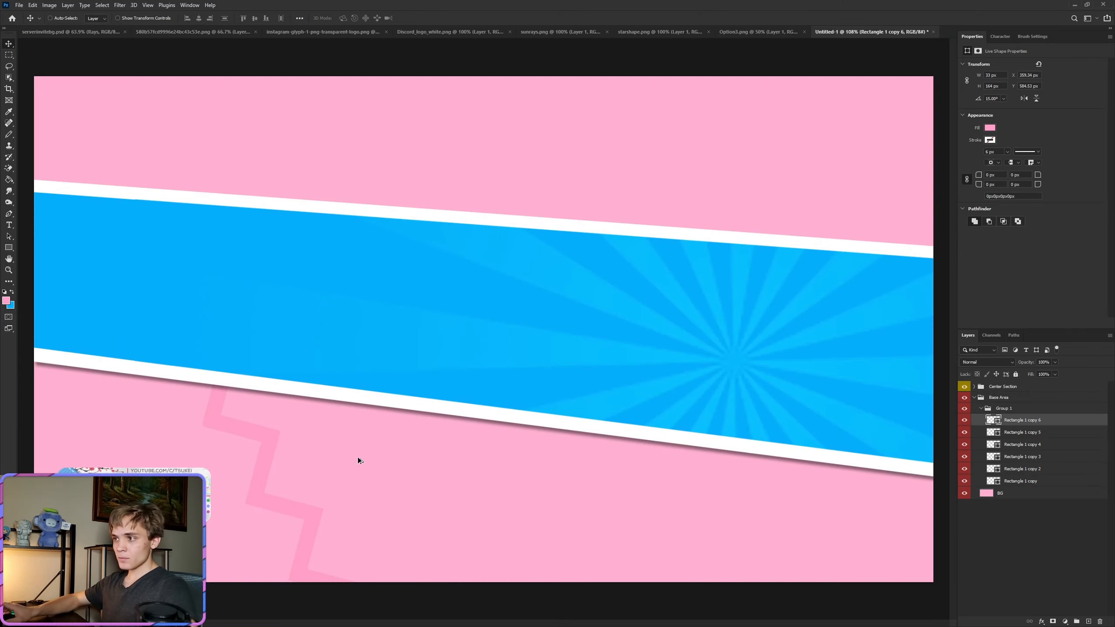
scroll(357, 461, down, 3)
scroll(355, 490, up, 2)
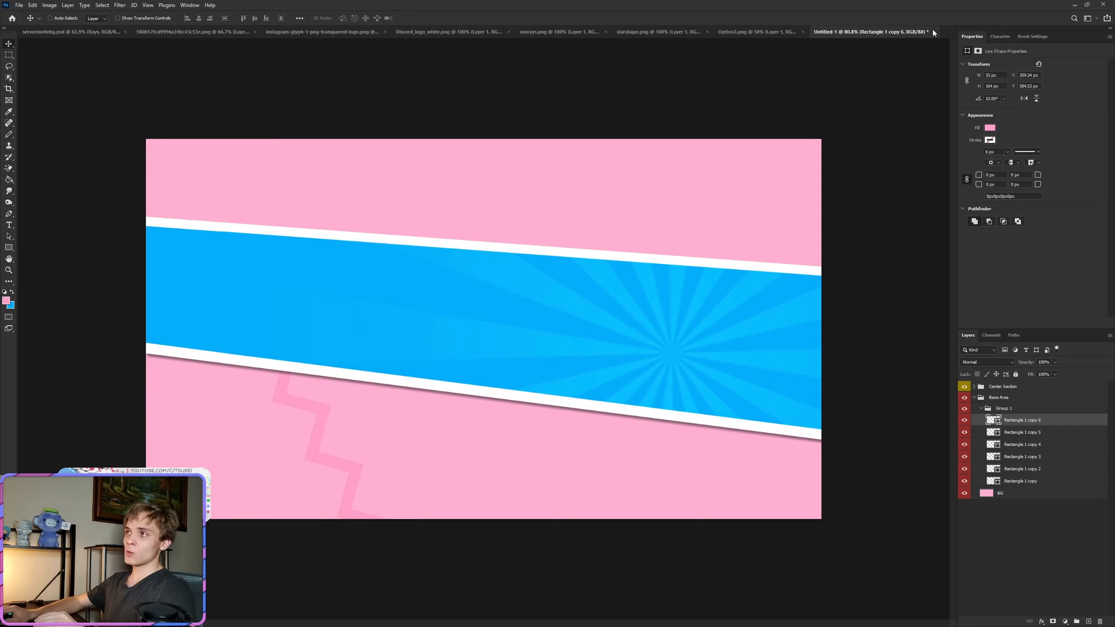
click(187, 5)
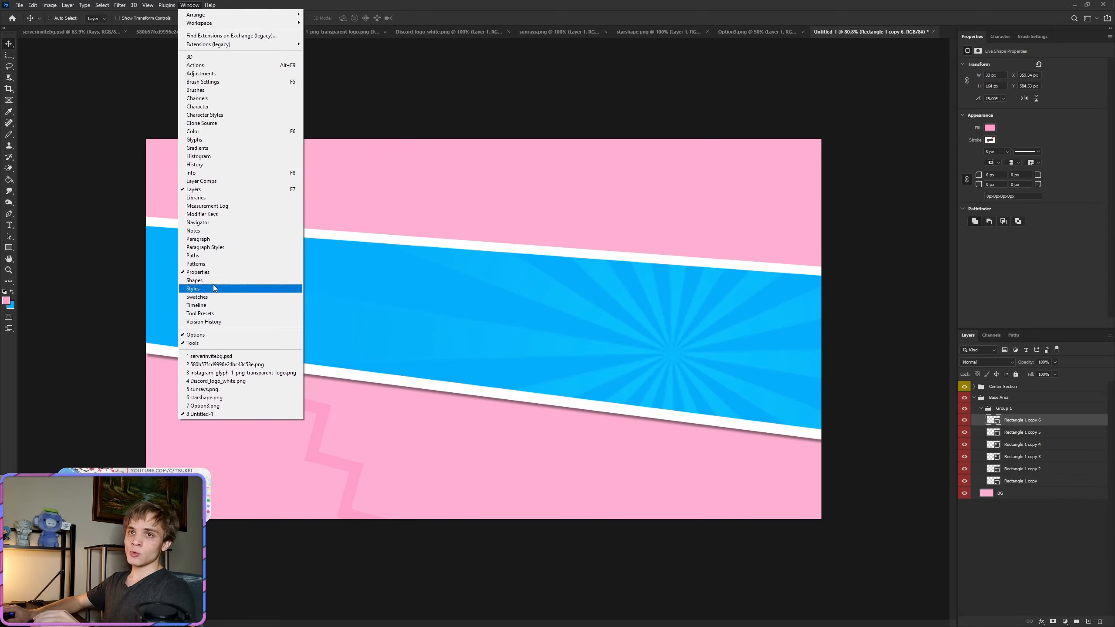
click(645, 4)
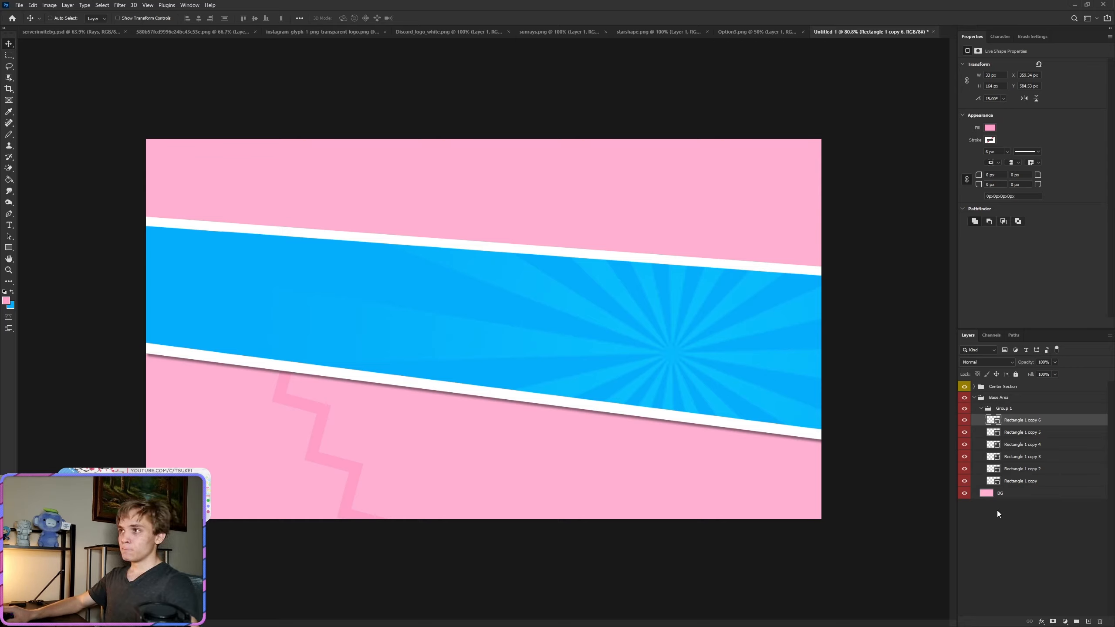
Step: Merge all six bar shapes in Group 1 into one shape and rasterize the merged layer
shift+click(1015, 485)
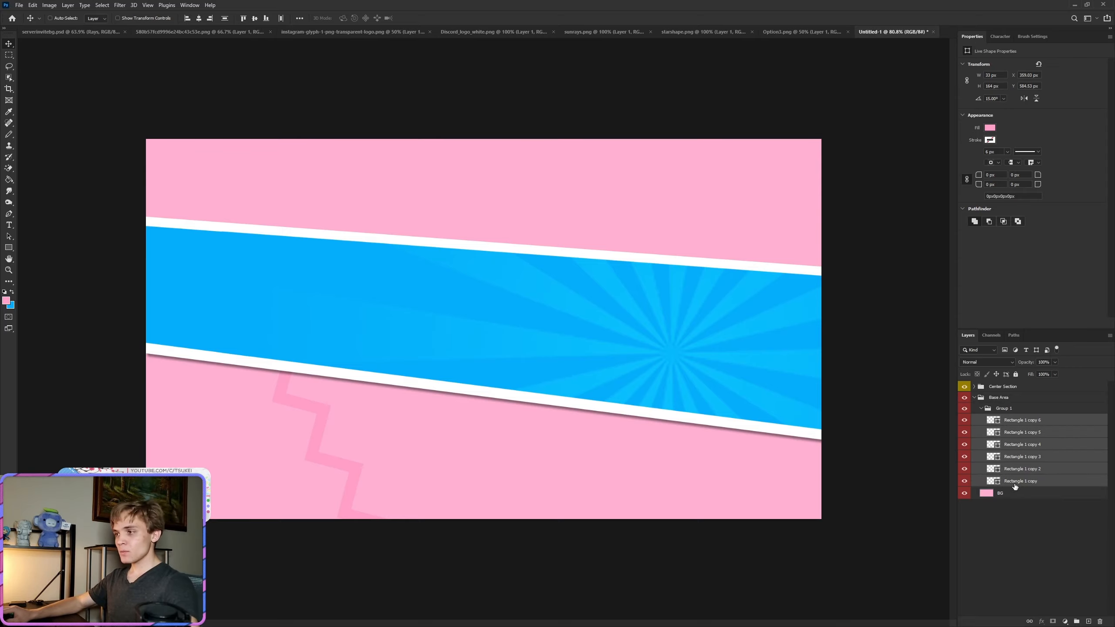
click(1018, 422)
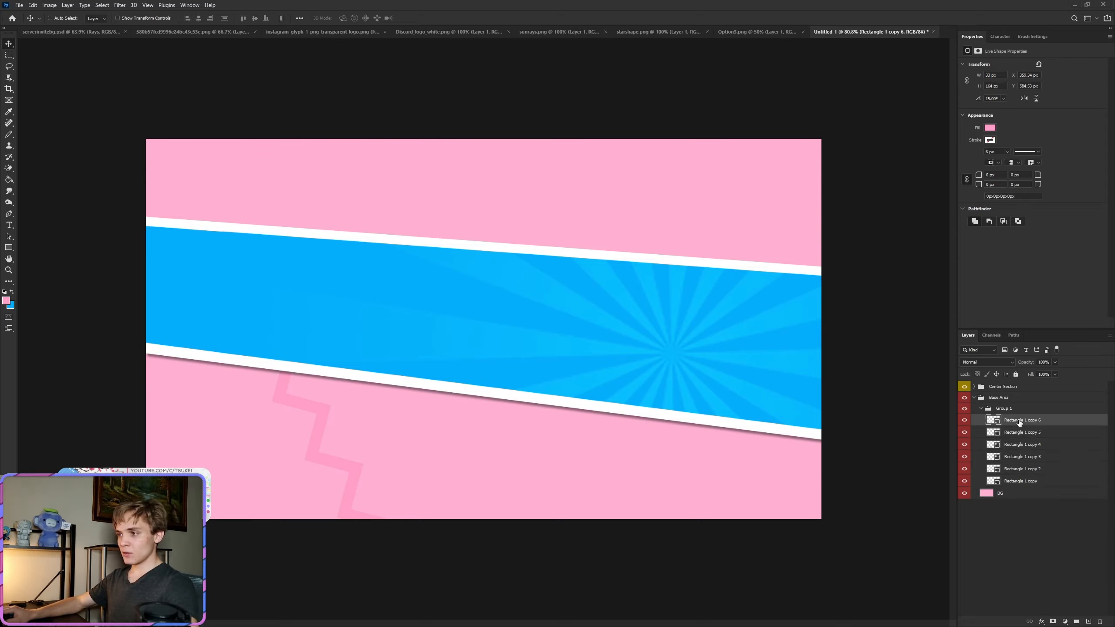
shift+click(1014, 483)
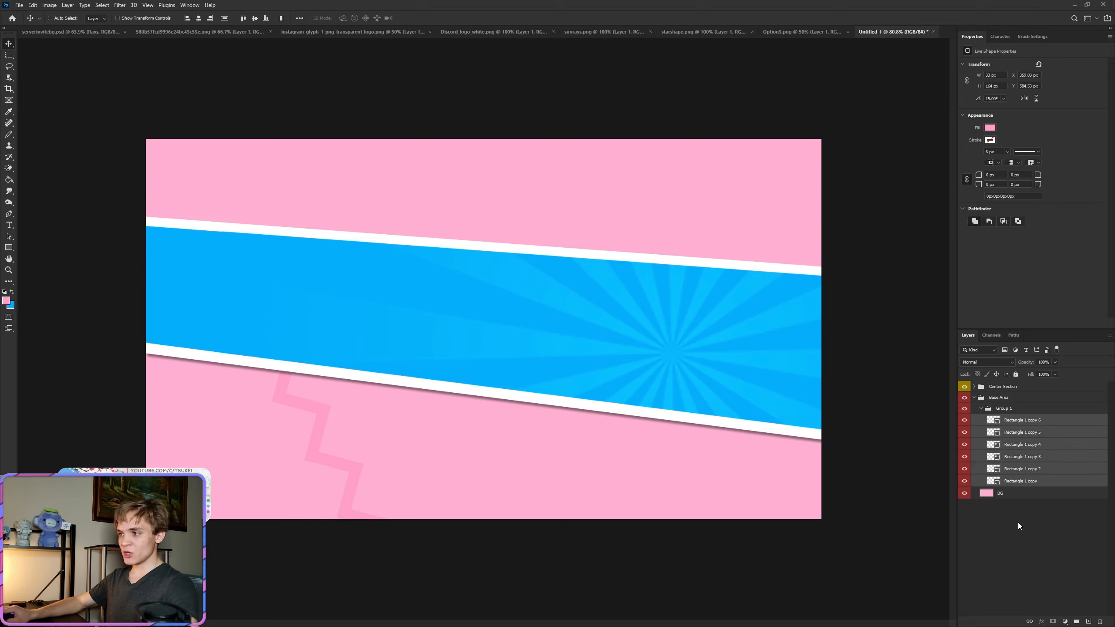
right_click(1020, 431)
click(1023, 324)
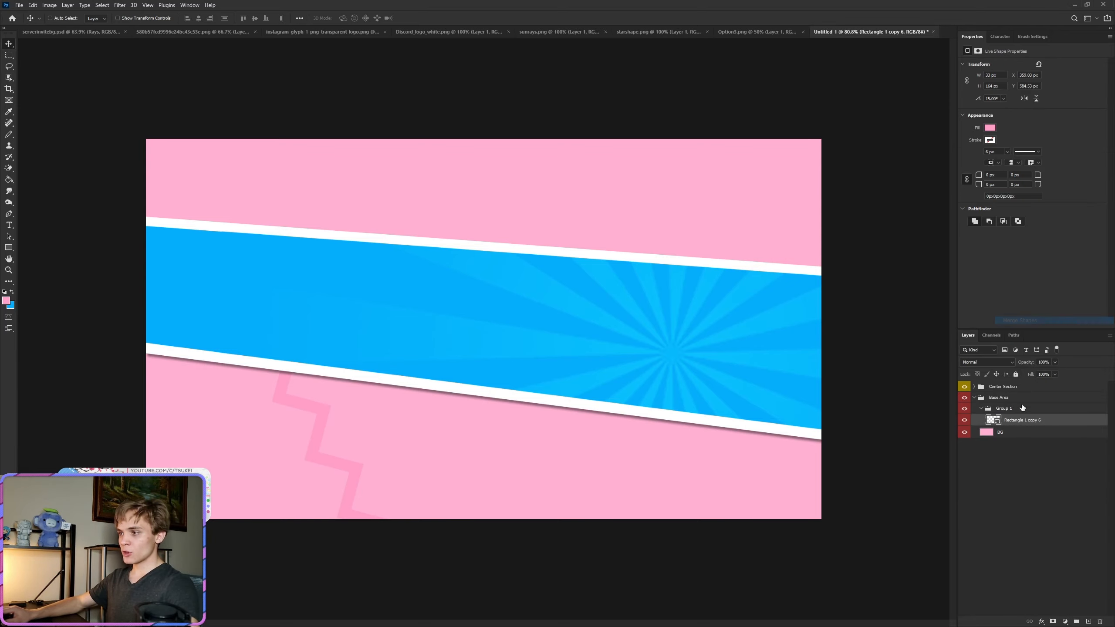
right_click(1016, 422)
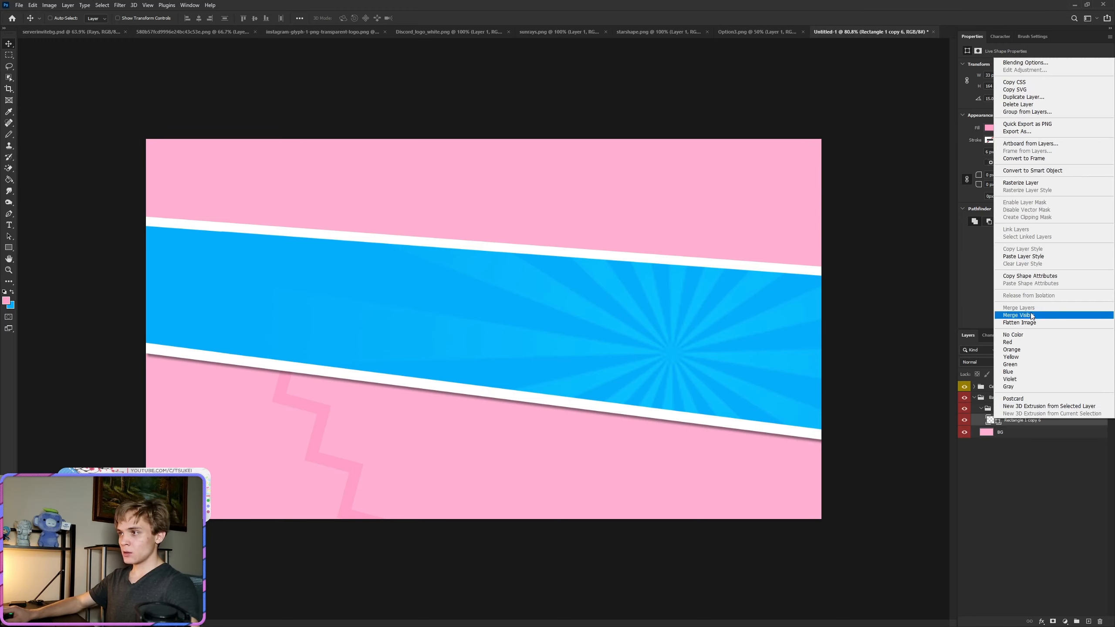
click(1030, 180)
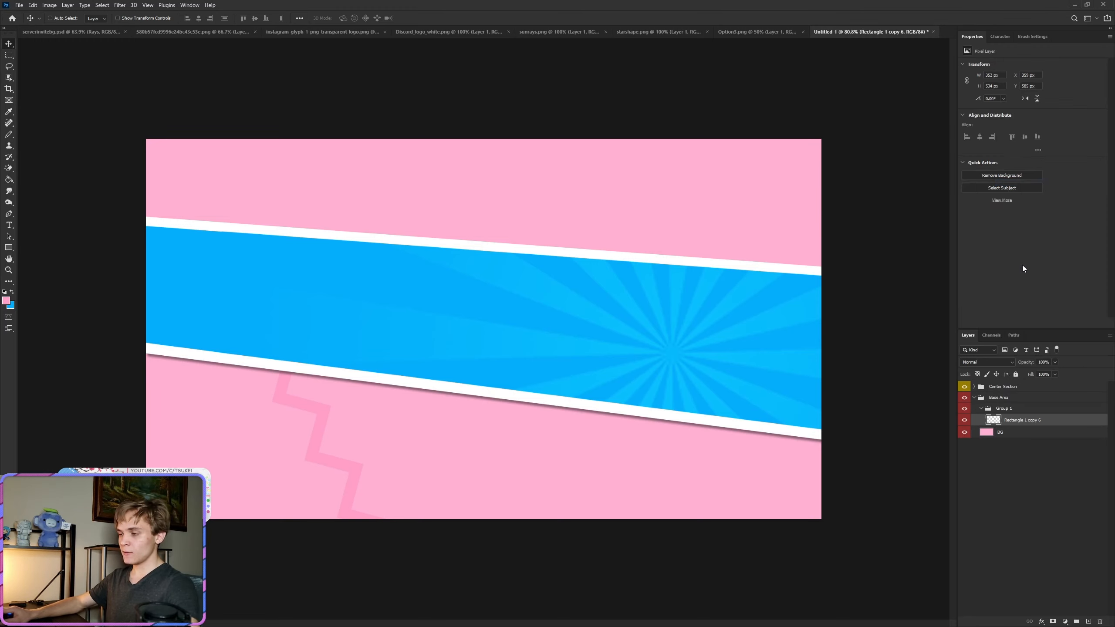
key(ctrl+t)
drag(384, 296, 447, 310)
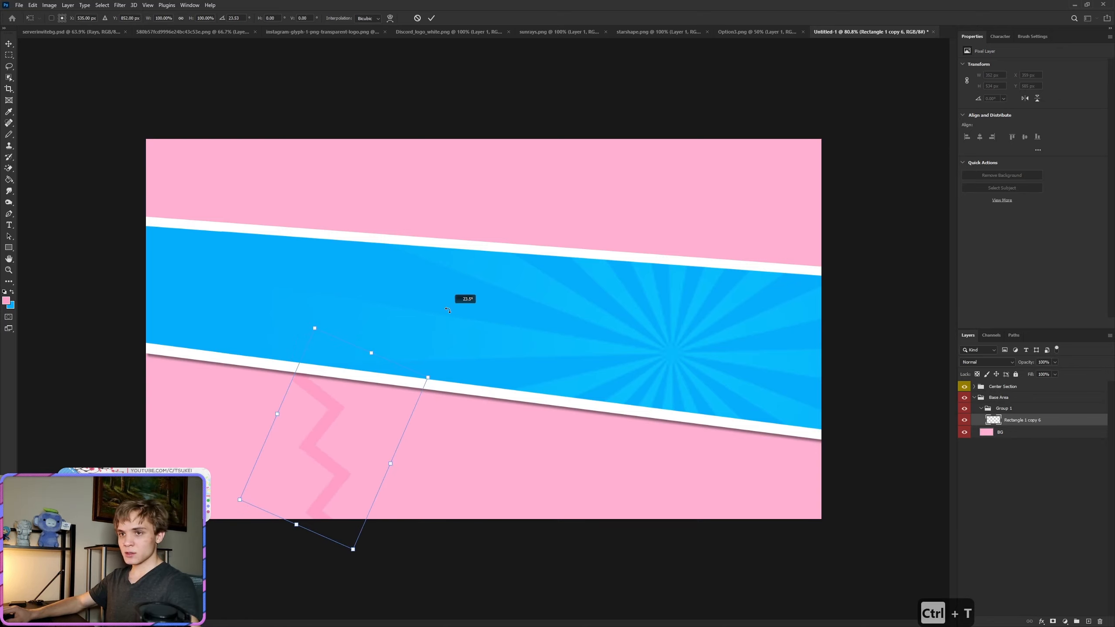
drag(356, 435, 203, 421)
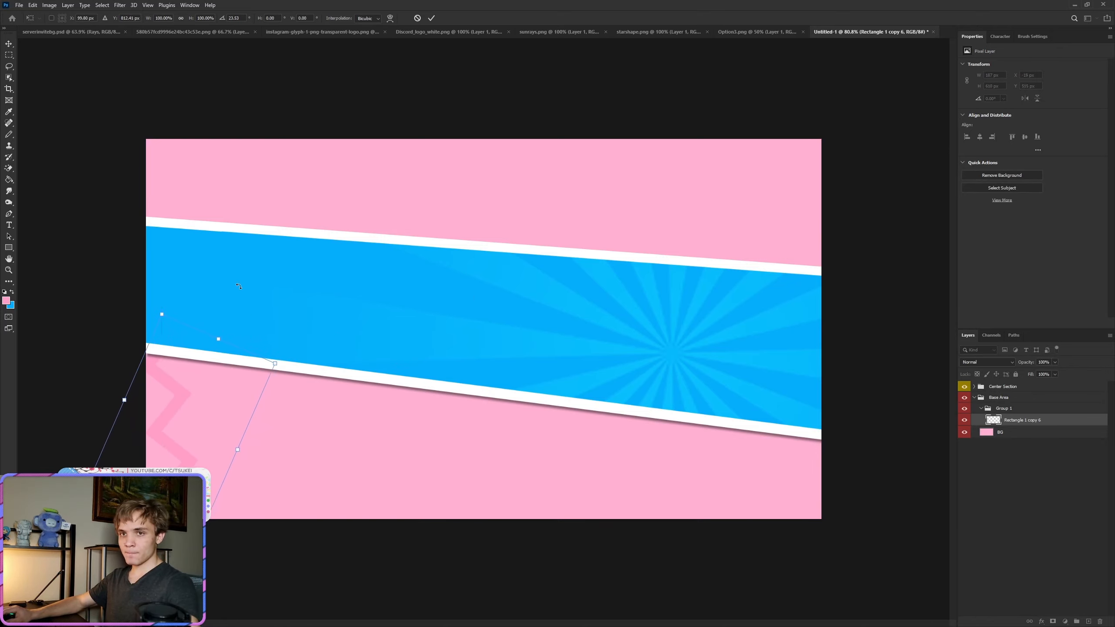
drag(238, 286, 269, 277)
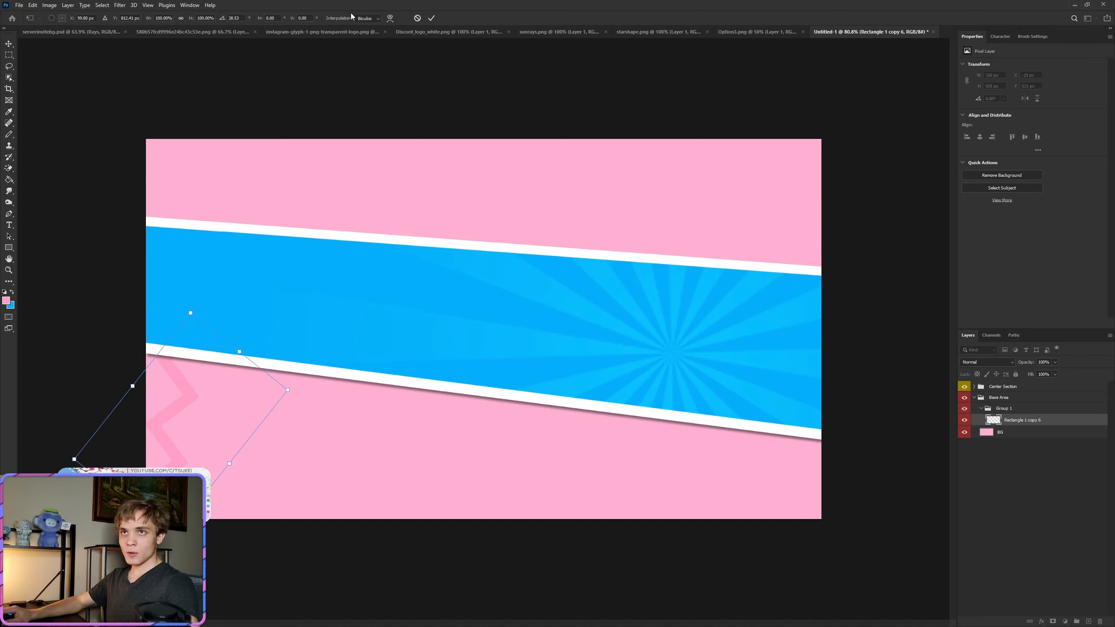
click(418, 19)
Step: Rotate the merged zigzag so it runs vertically and move it so it overlaps the canvas's left edge
key(ctrl+t)
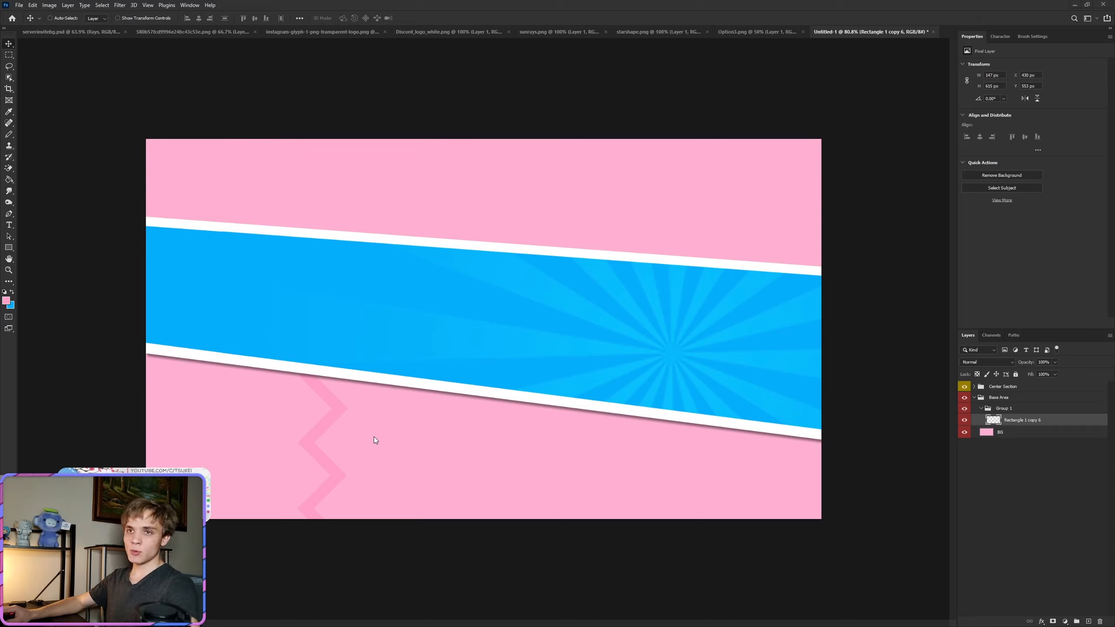
drag(366, 446, 210, 440)
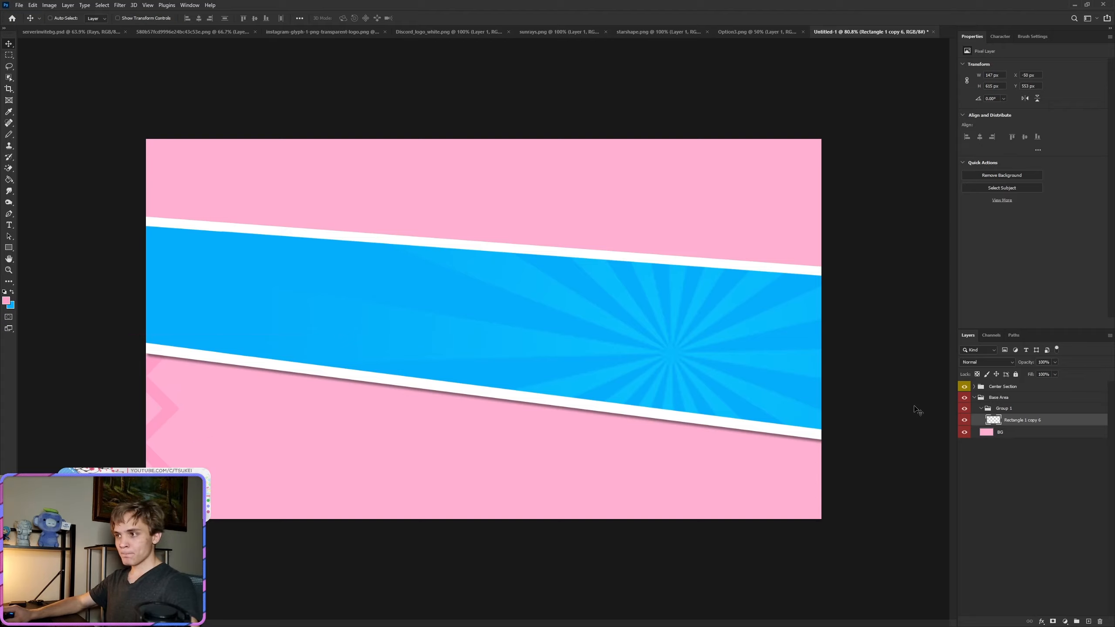
Step: Hide the Center Section group and duplicate the zigzag four times, spacing the copies evenly to the right
click(963, 387)
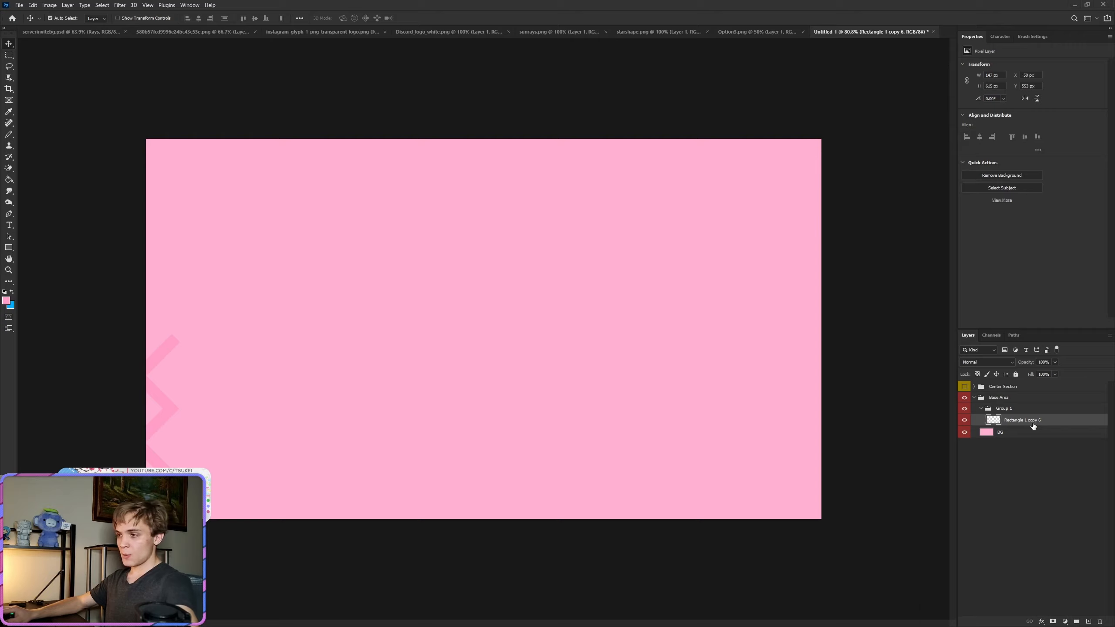
key(ctrl+j)
scroll(530, 448, up, 3)
drag(61, 459, 106, 458)
key(ctrl+j)
drag(324, 476, 410, 475)
key(ctrl+j)
drag(181, 395, 226, 396)
key(ctrl+j)
Step: Duplicate the set of five zigzags repeatedly to the right until the pattern spans the canvas width, and select Group 1
shift+click(1029, 469)
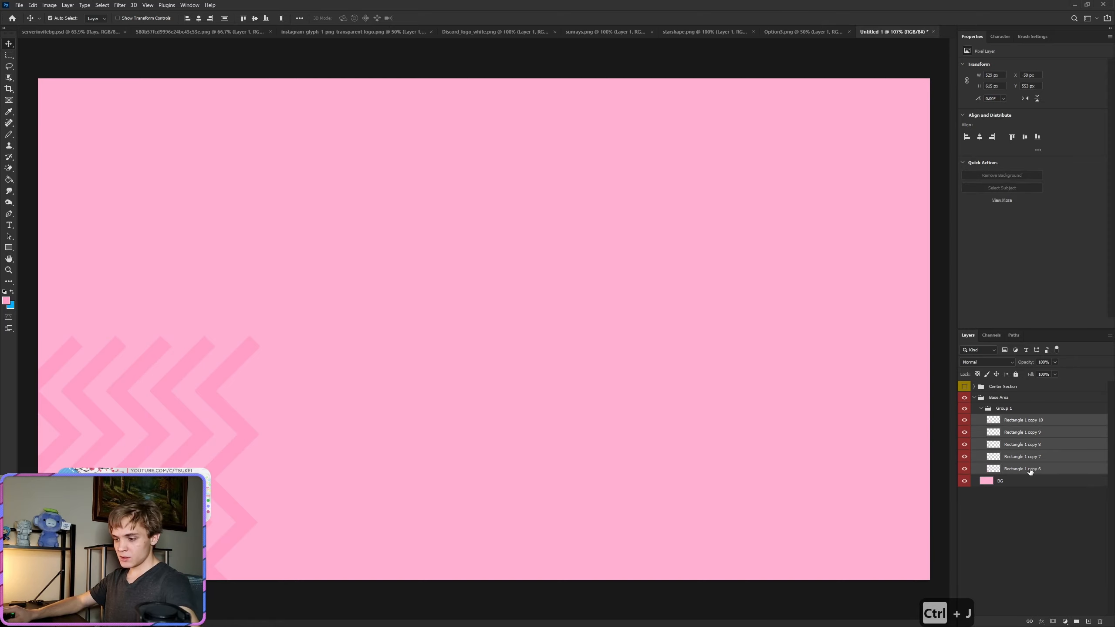
key(ctrl+j)
drag(93, 480, 313, 481)
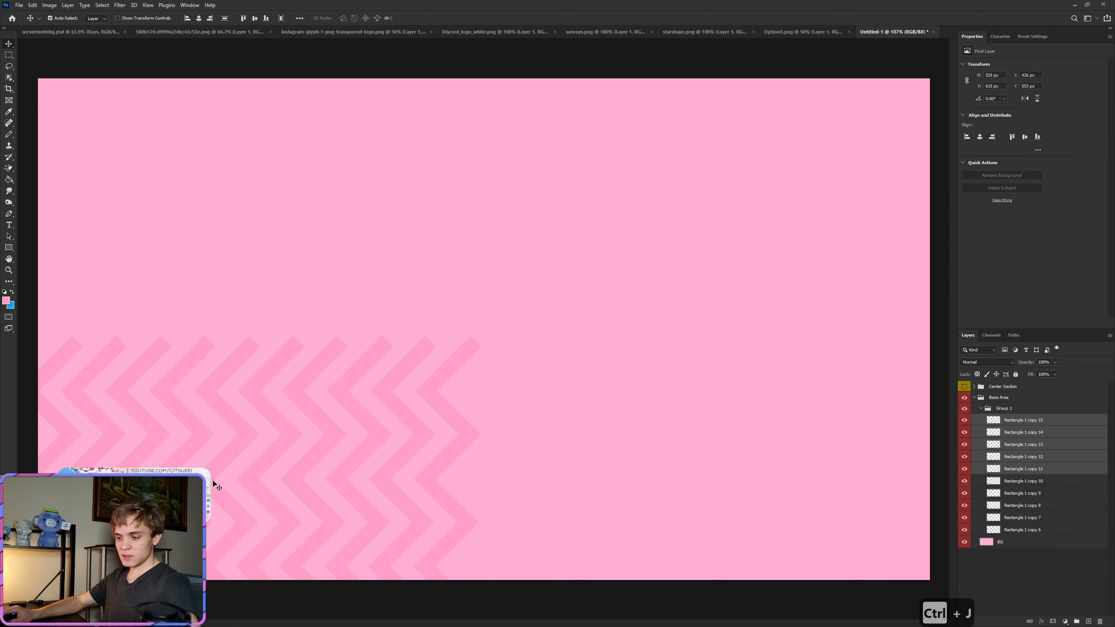
key(ctrl+j)
drag(214, 484, 667, 519)
key(ctrl+j)
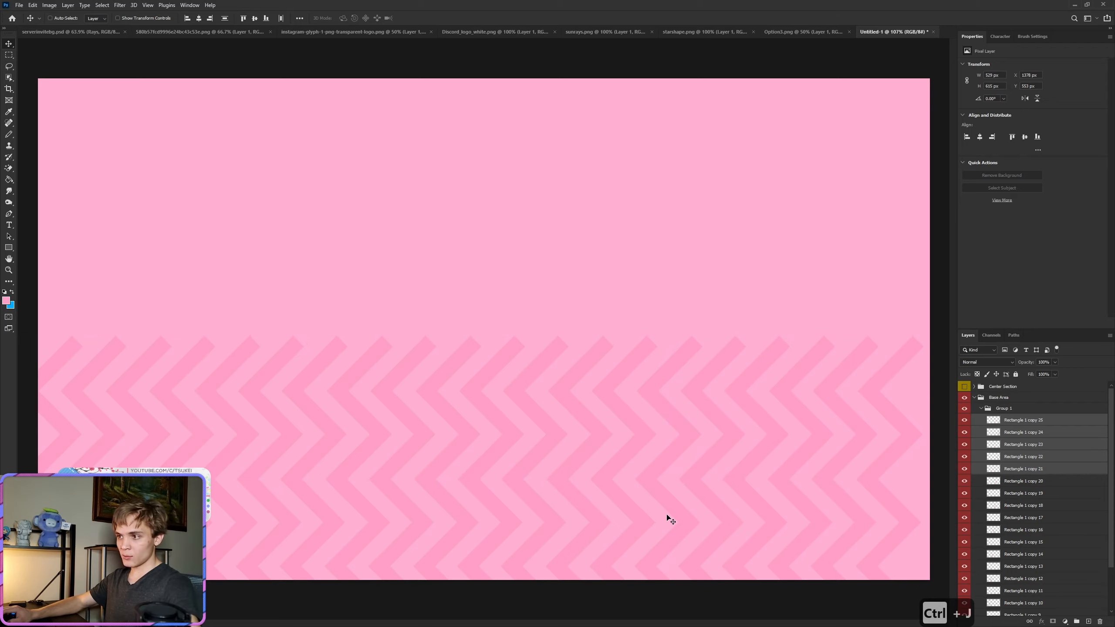
key(ctrl+j)
scroll(664, 521, down, 2)
drag(543, 480, 721, 499)
click(1007, 409)
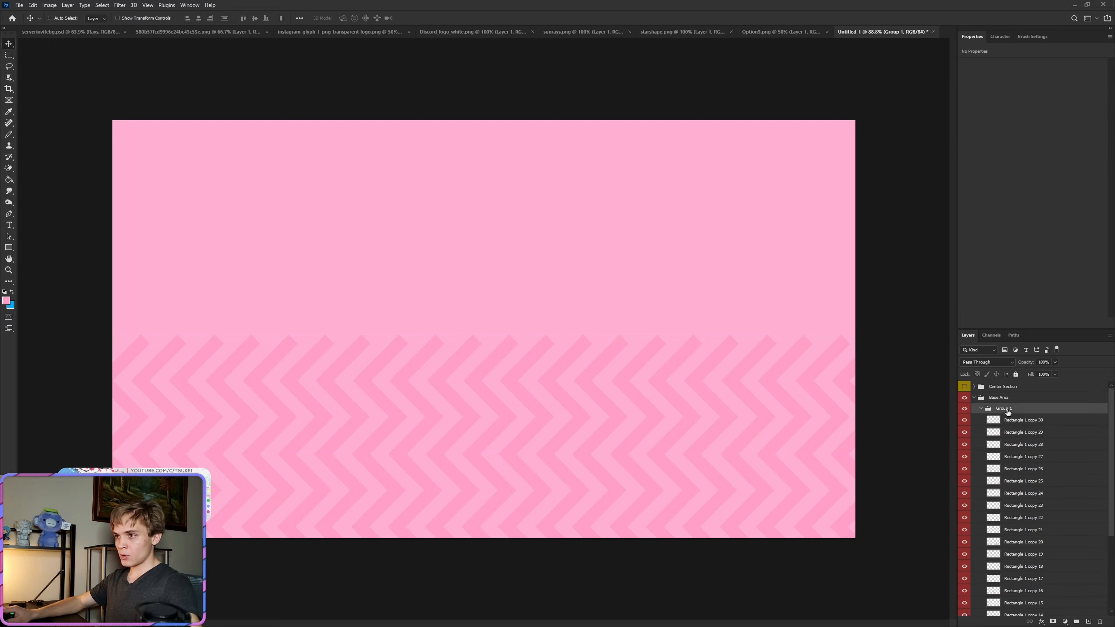
Step: Merge Group 1 into a single layer and place it in a new collapsed group named Bottom Zig
right_click(1007, 411)
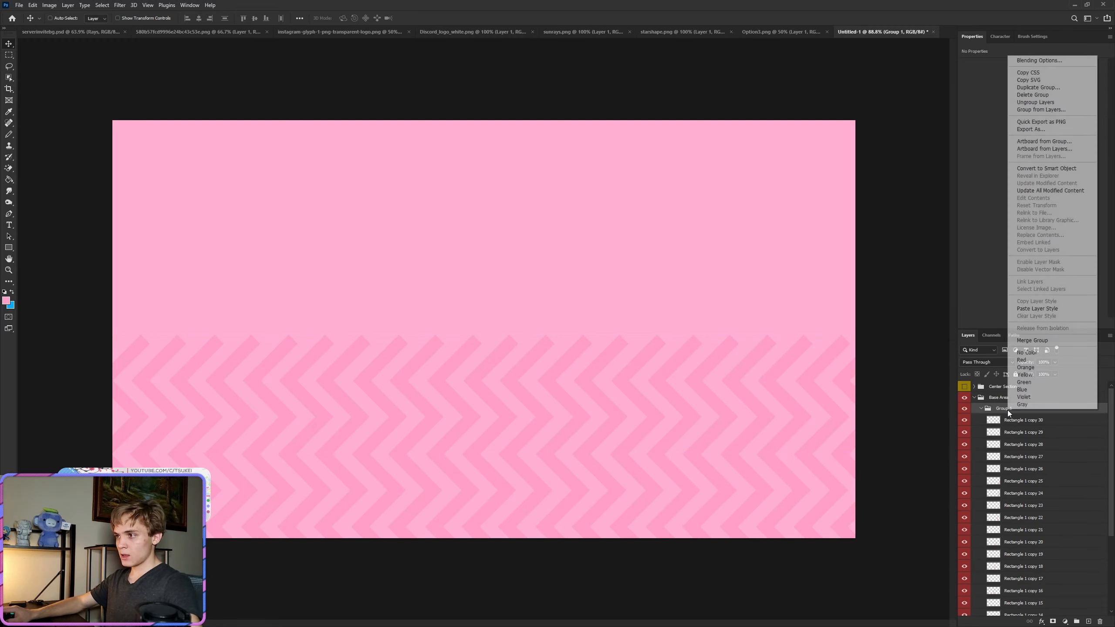
click(1034, 342)
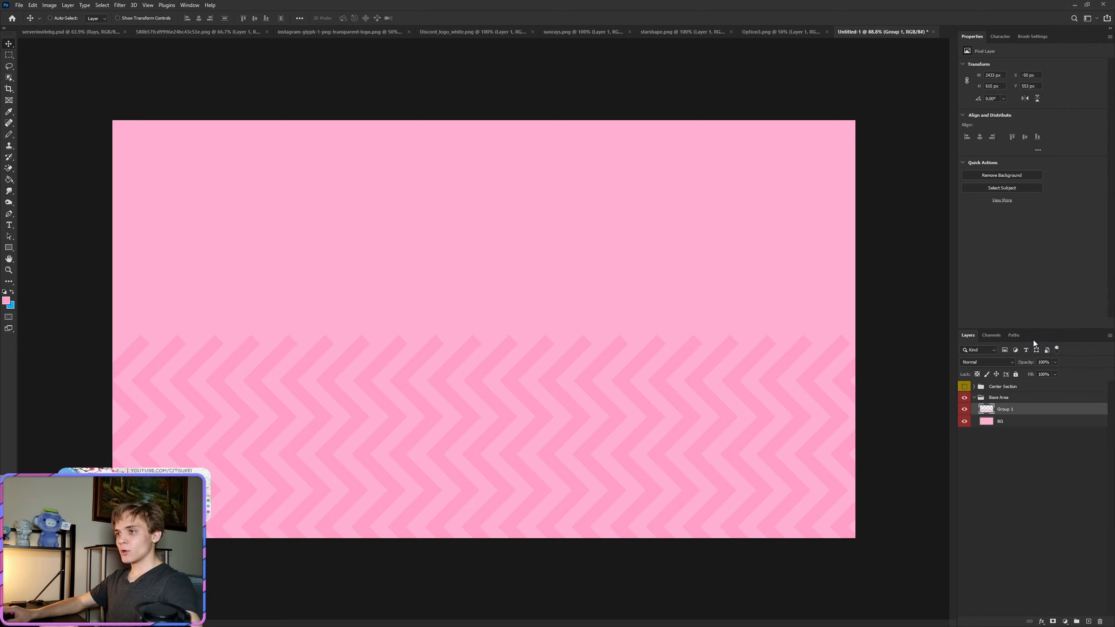
key(ctrl+g)
double_click(1003, 408)
text(Bottom Zig)
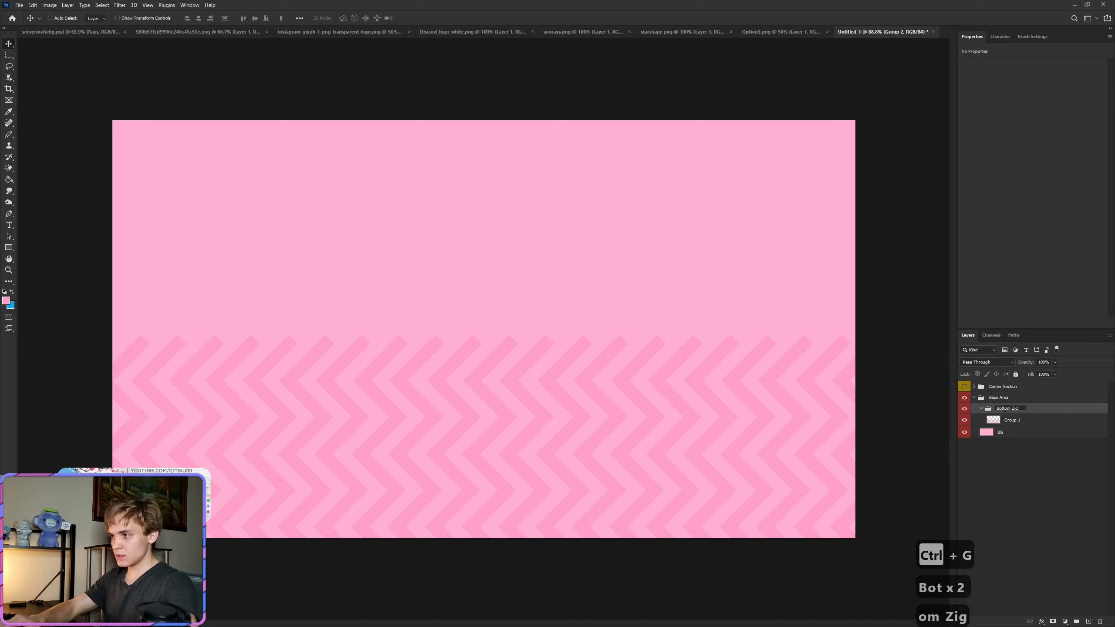
key(Return)
click(981, 409)
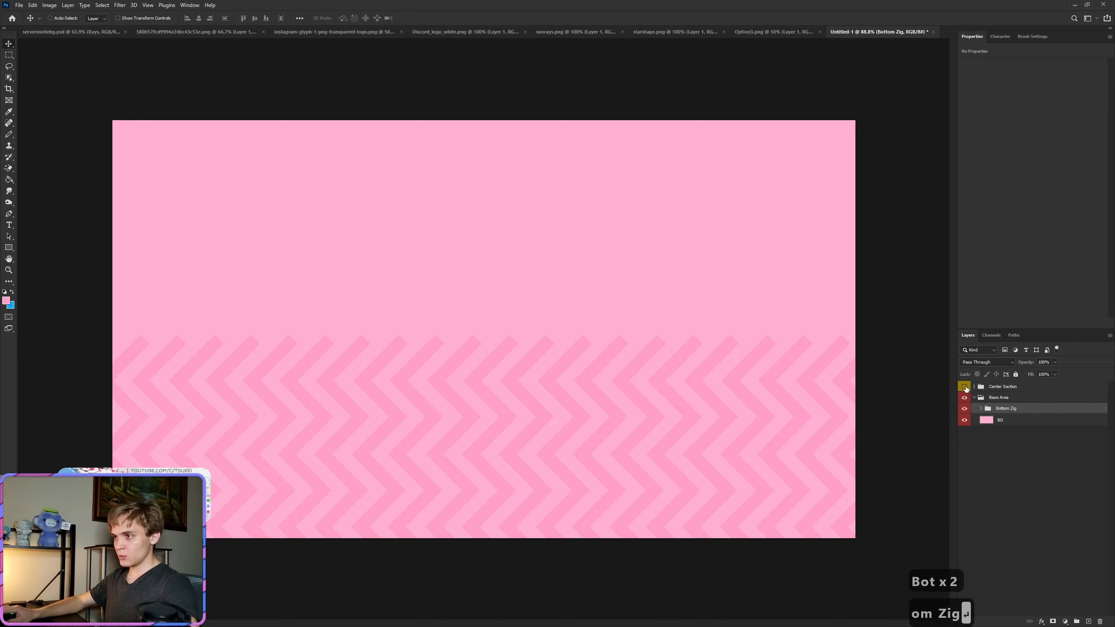
Step: Show the Center Section group and duplicate the Bottom Zig group, naming the copy Top Zag
click(964, 386)
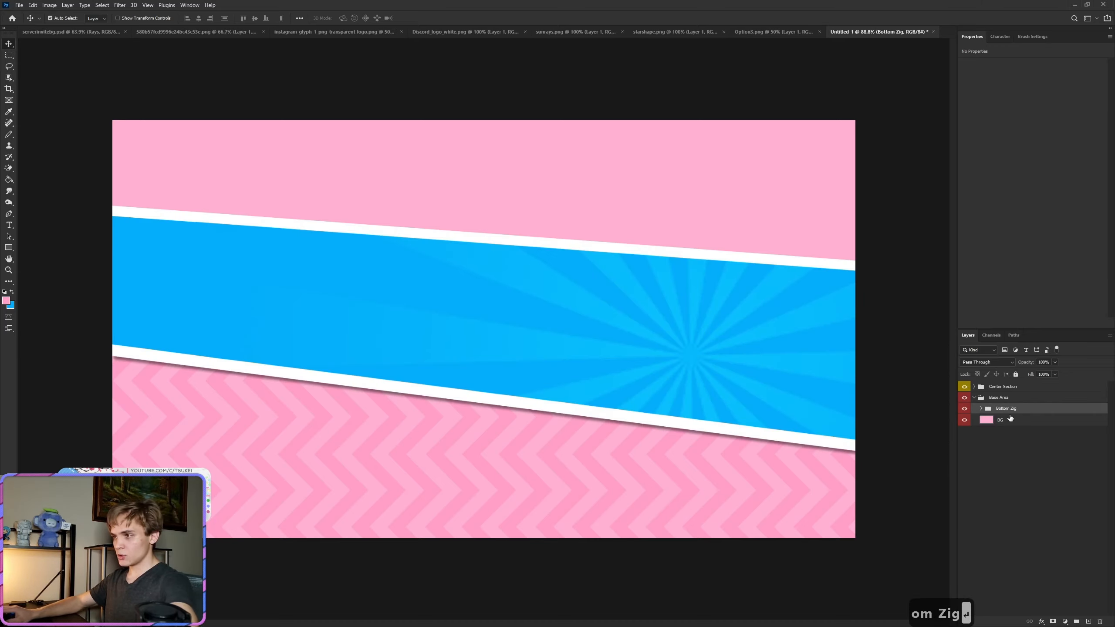
key(ctrl+j)
double_click(1007, 408)
text(T)
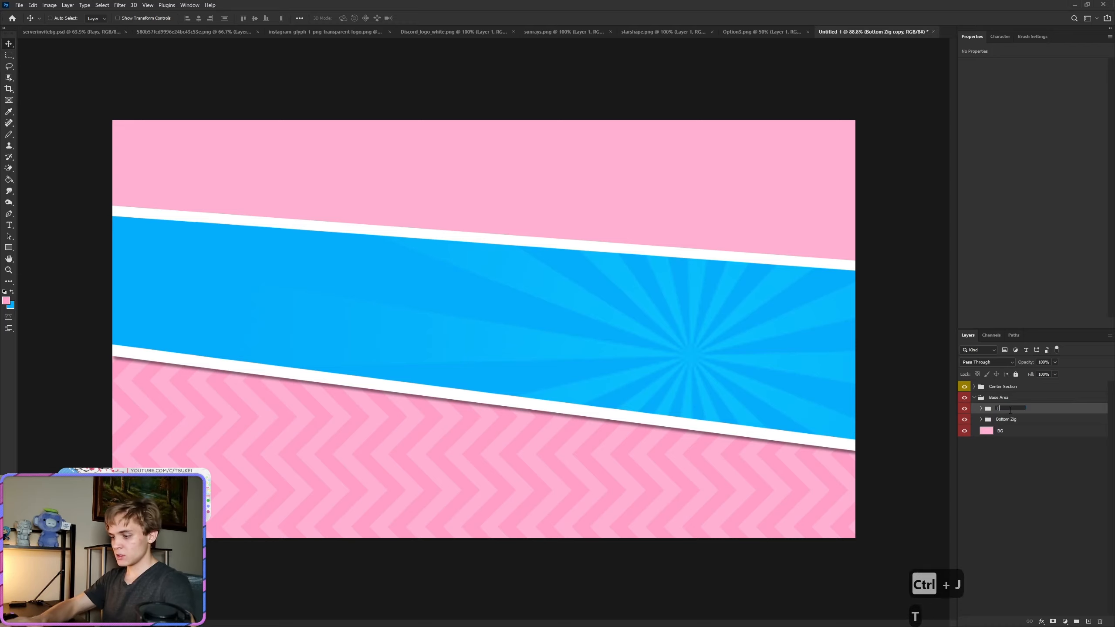
text(op Zag)
key(Return)
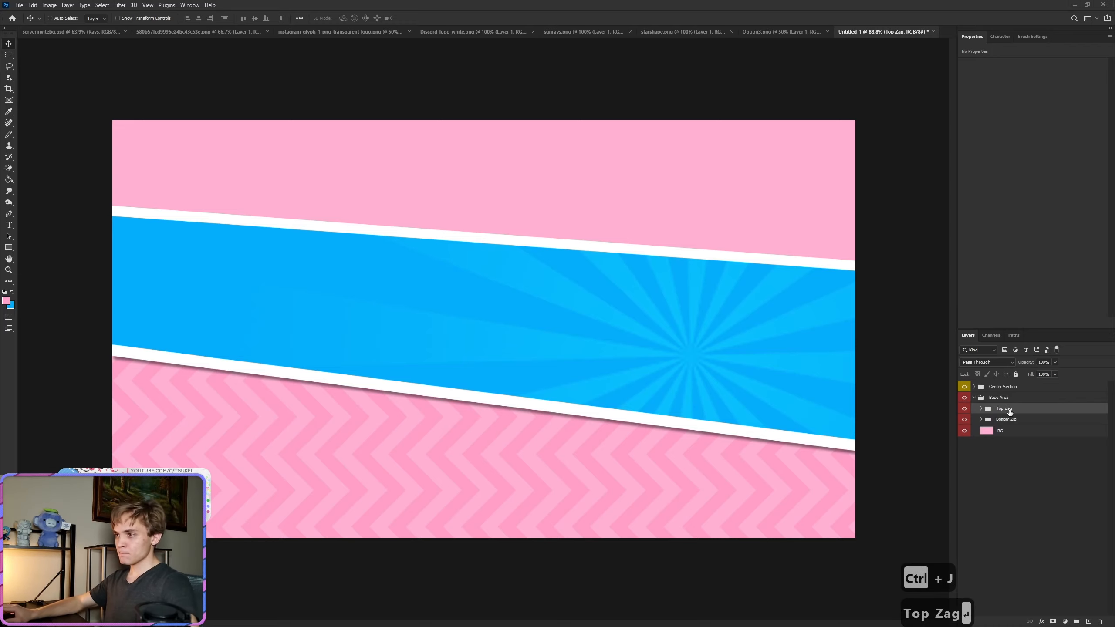
Step: Move the Top Zag pattern up so it fills the pink area above the blue band
key(ctrl+t)
drag(624, 513, 650, 242)
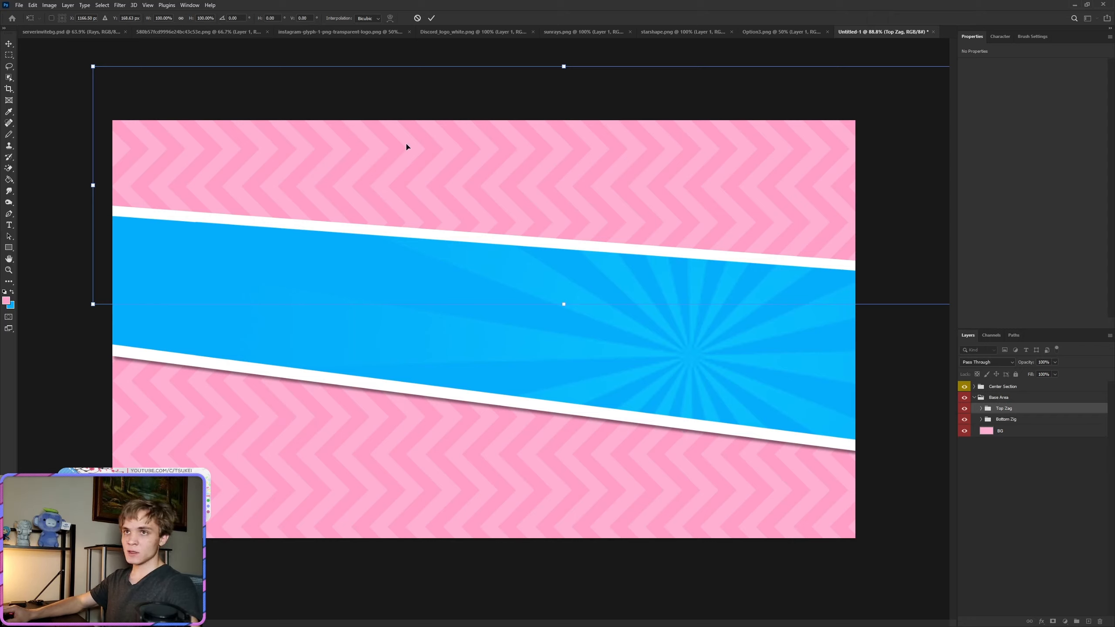
drag(388, 214, 385, 177)
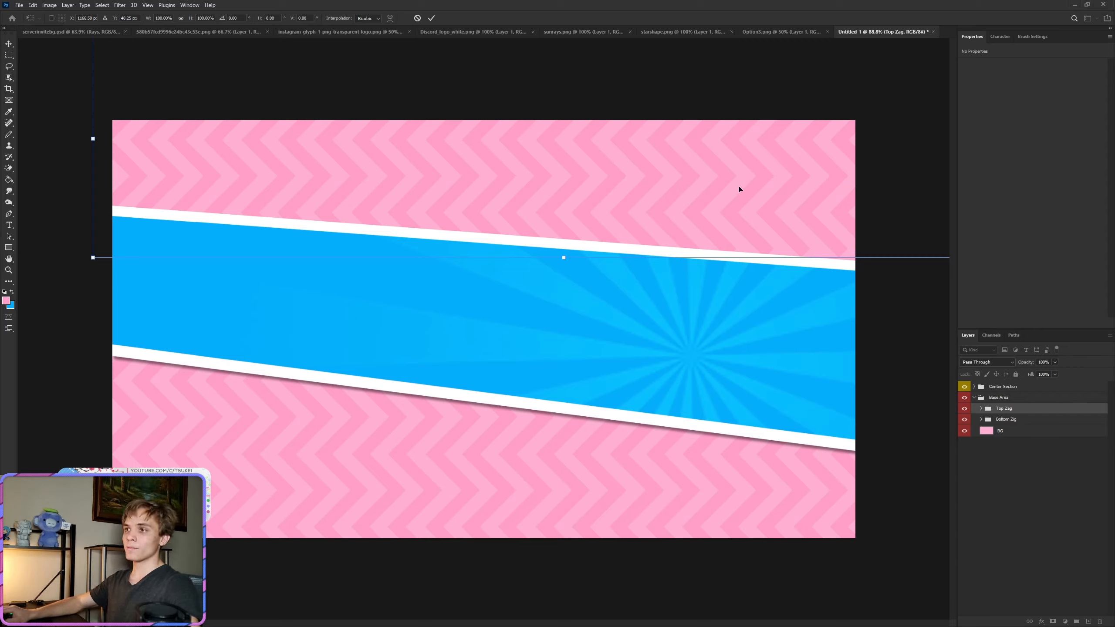
mouse_move(739, 181)
mouse_down()
mouse_move(738, 198)
mouse_move(740, 174)
mouse_up()
drag(785, 211, 783, 231)
click(430, 20)
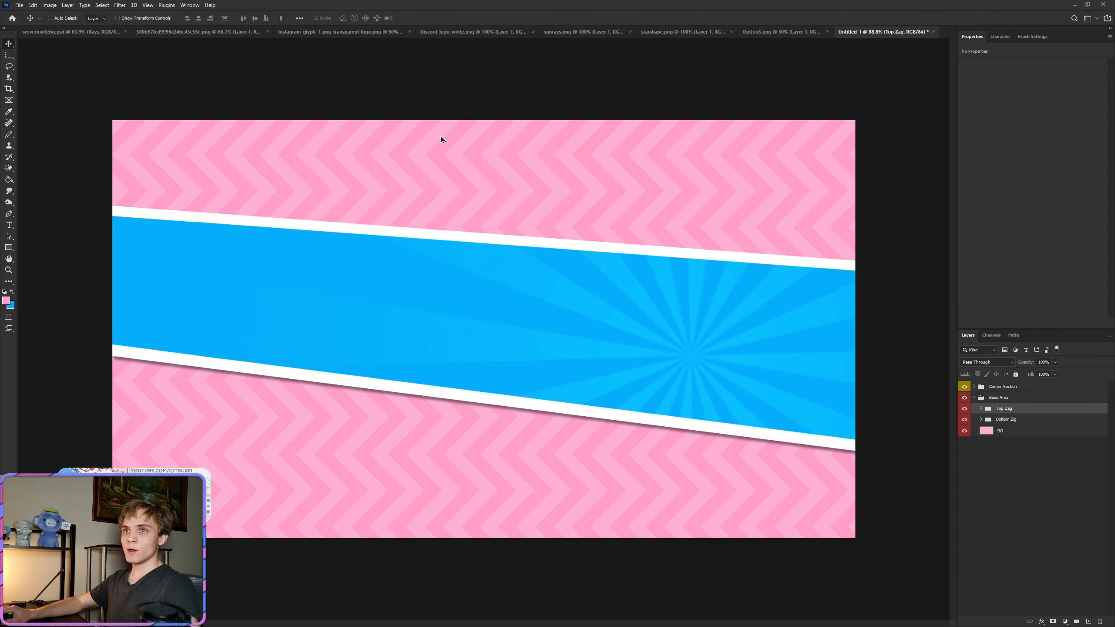
Step: Duplicate Top Zag and Bottom Zig into a new group named Backup, hide it and place it below Bottom Zig
scroll(430, 344, down, 2)
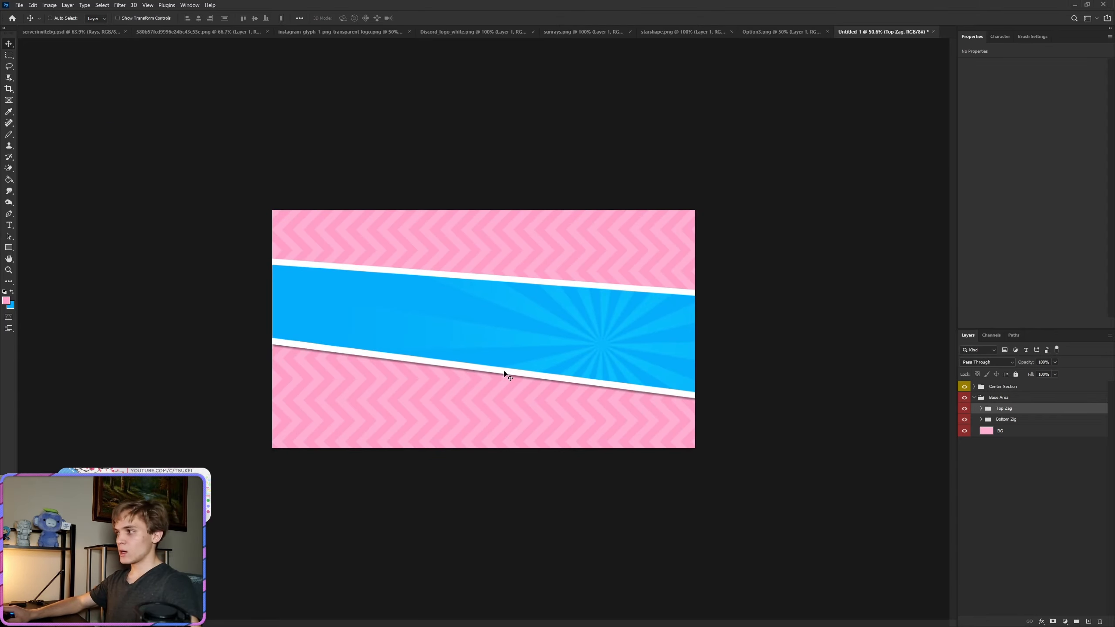
shift+click(1010, 423)
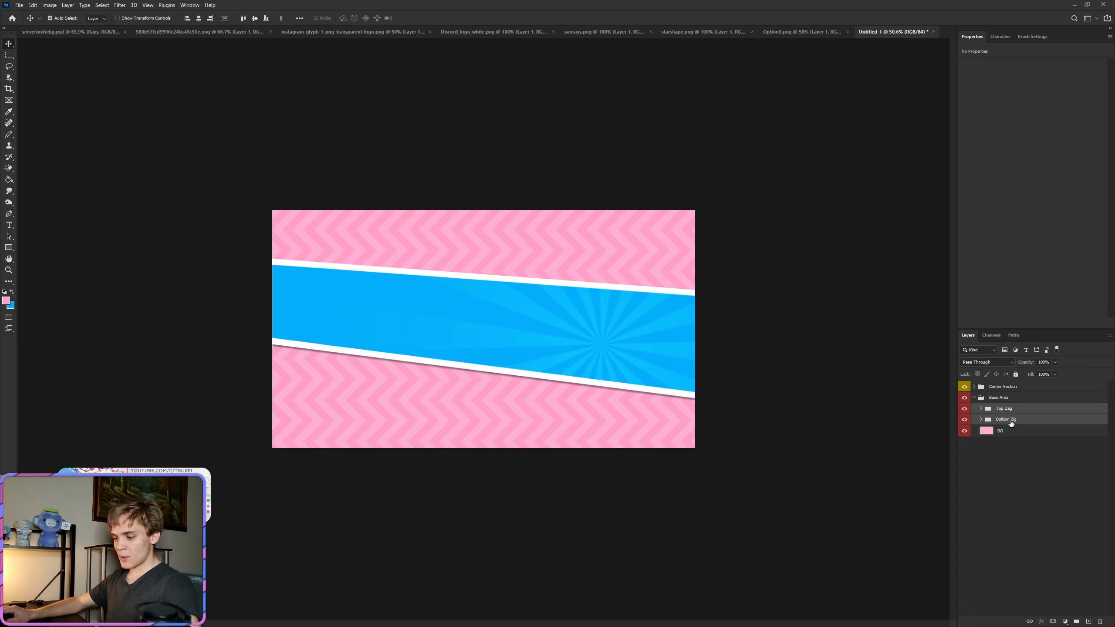
key(ctrl+j)
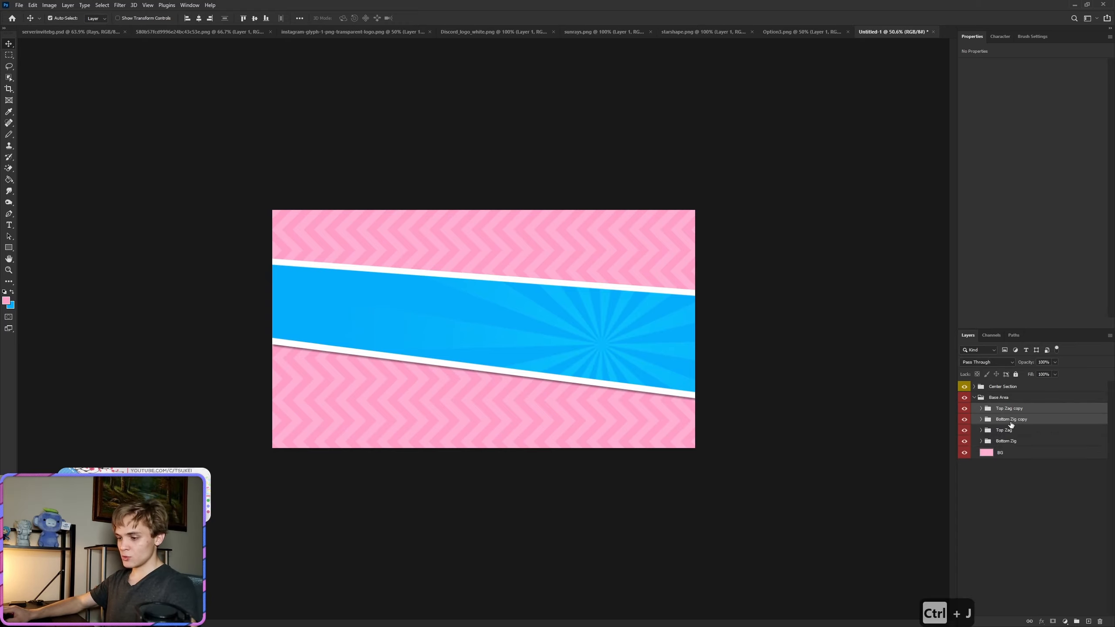
key(ctrl+g)
double_click(1003, 409)
text(Backup)
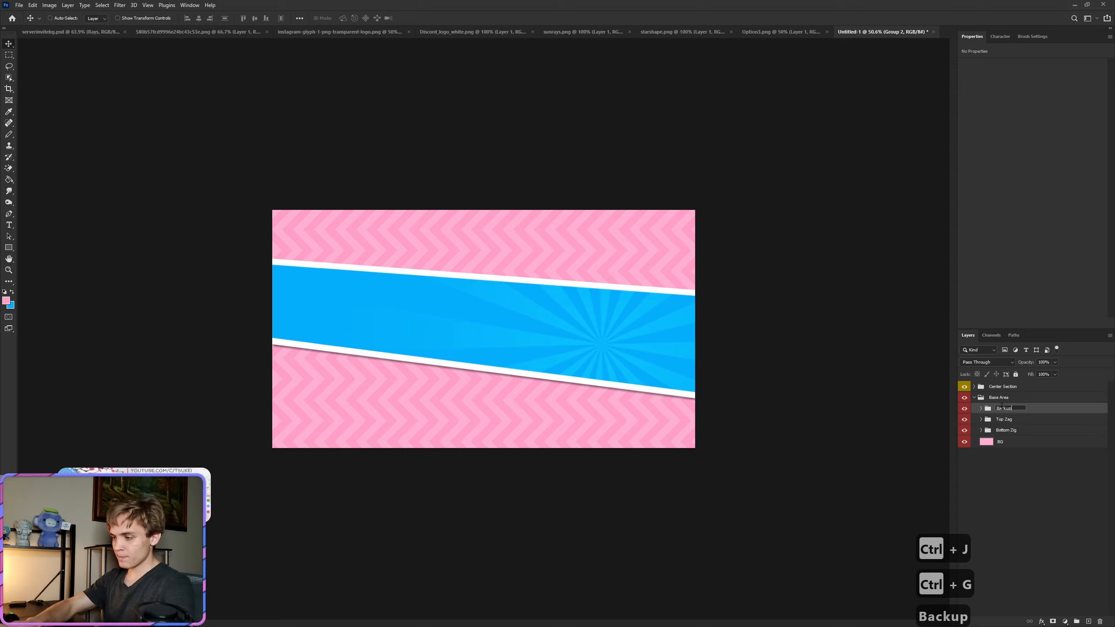
key(Return)
click(964, 408)
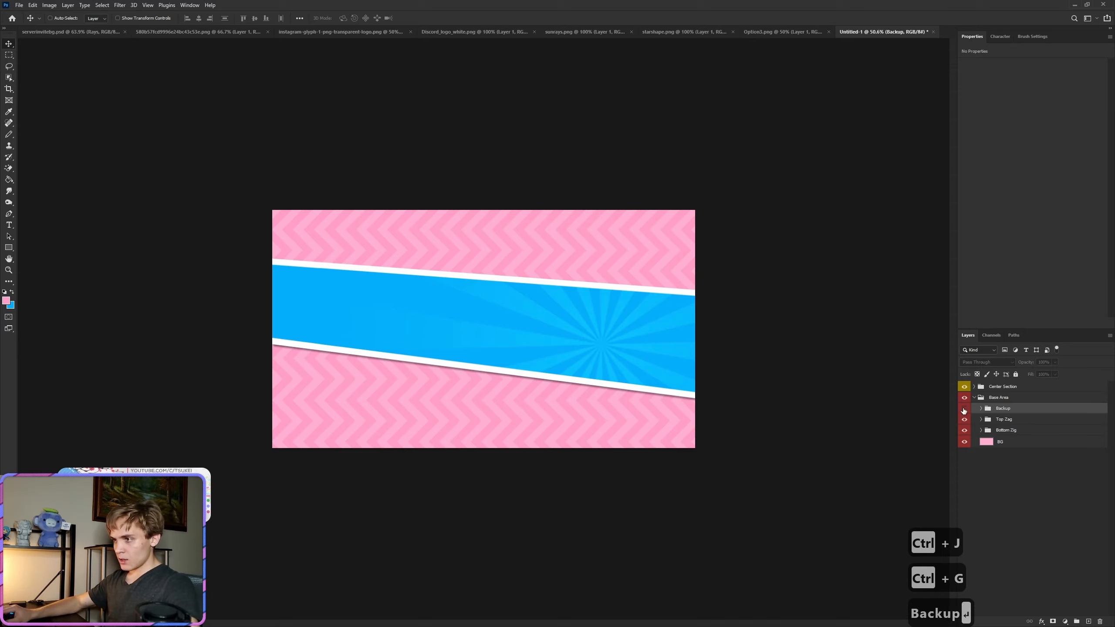
drag(991, 408, 985, 435)
Step: Scale the Top Zag and Bottom Zig groups together to about 117% and reposition them to cover the canvas
click(1005, 419)
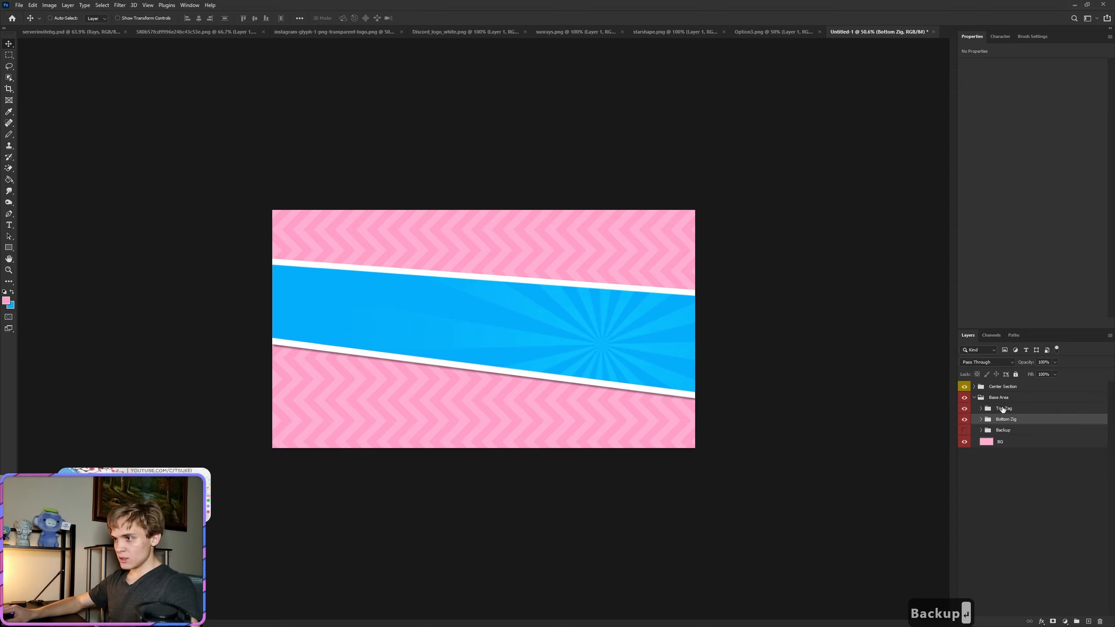
shift+click(1002, 408)
key(ctrl+t)
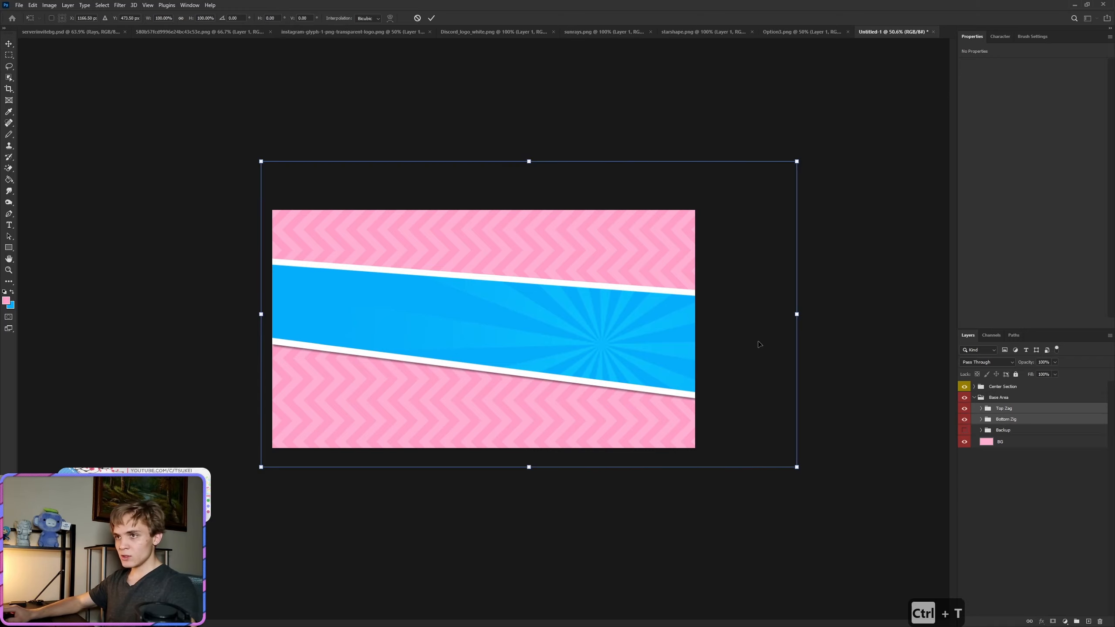
drag(797, 161, 891, 127)
drag(715, 299, 664, 327)
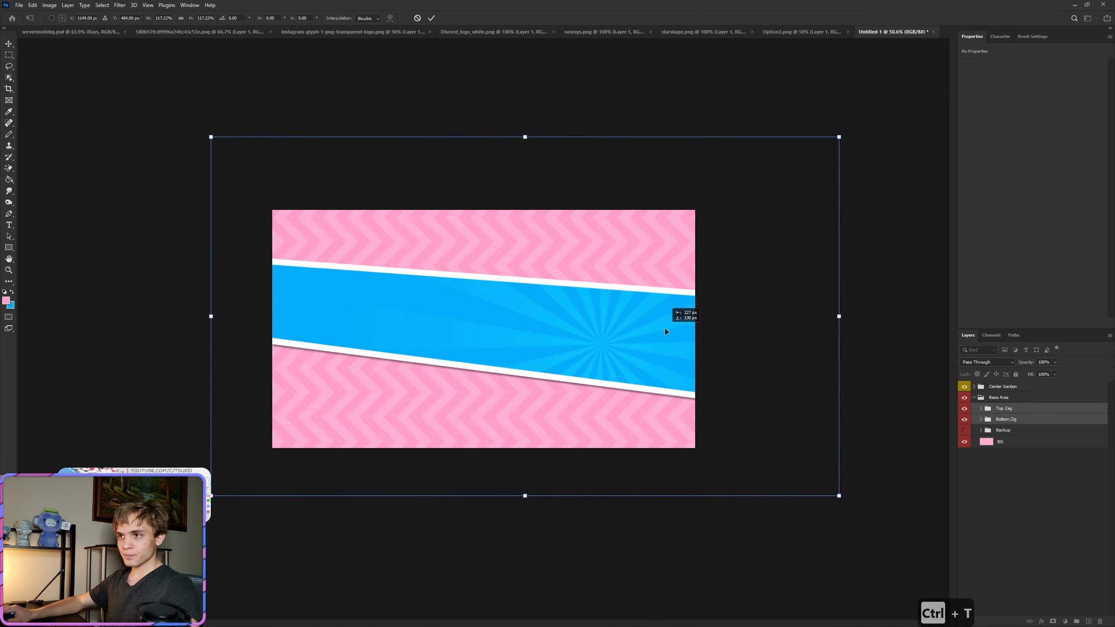
click(431, 19)
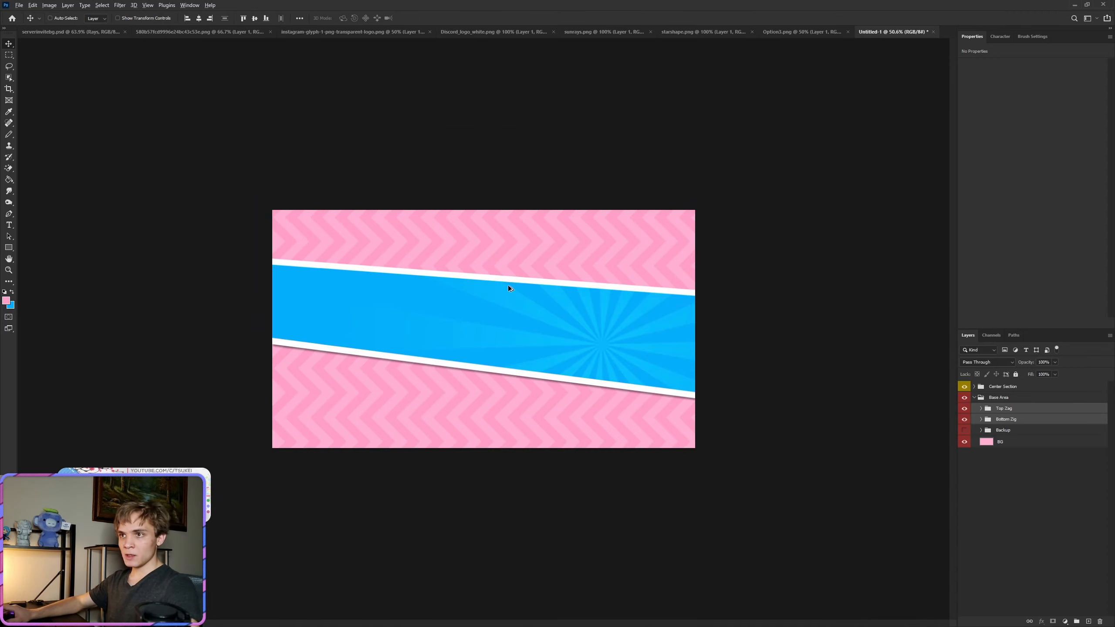
scroll(509, 285, up, 3)
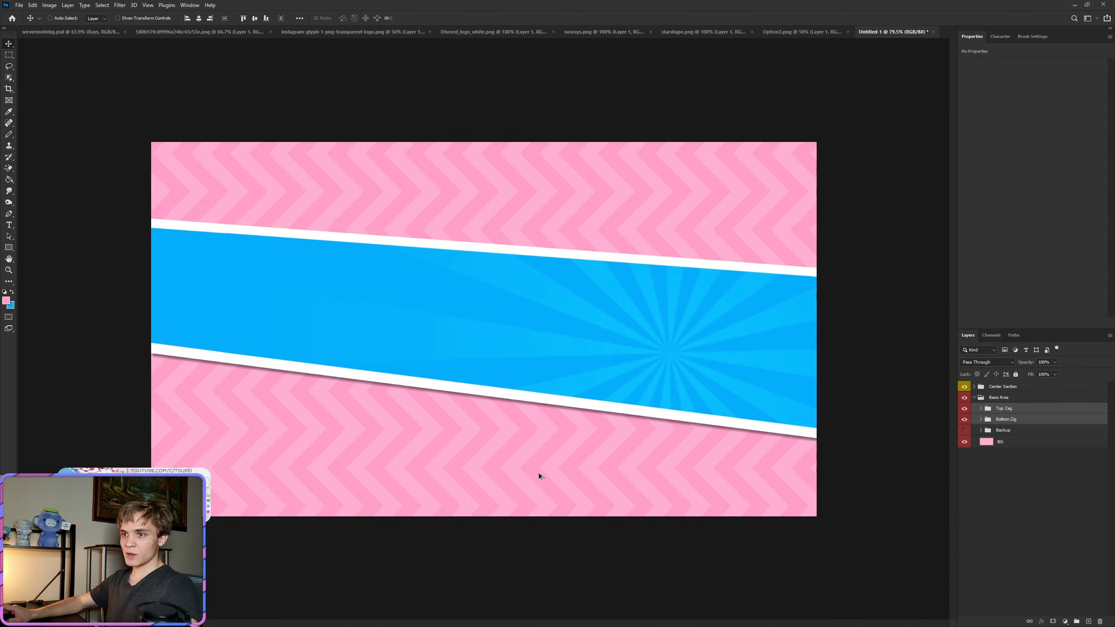
scroll(487, 276, down, 3)
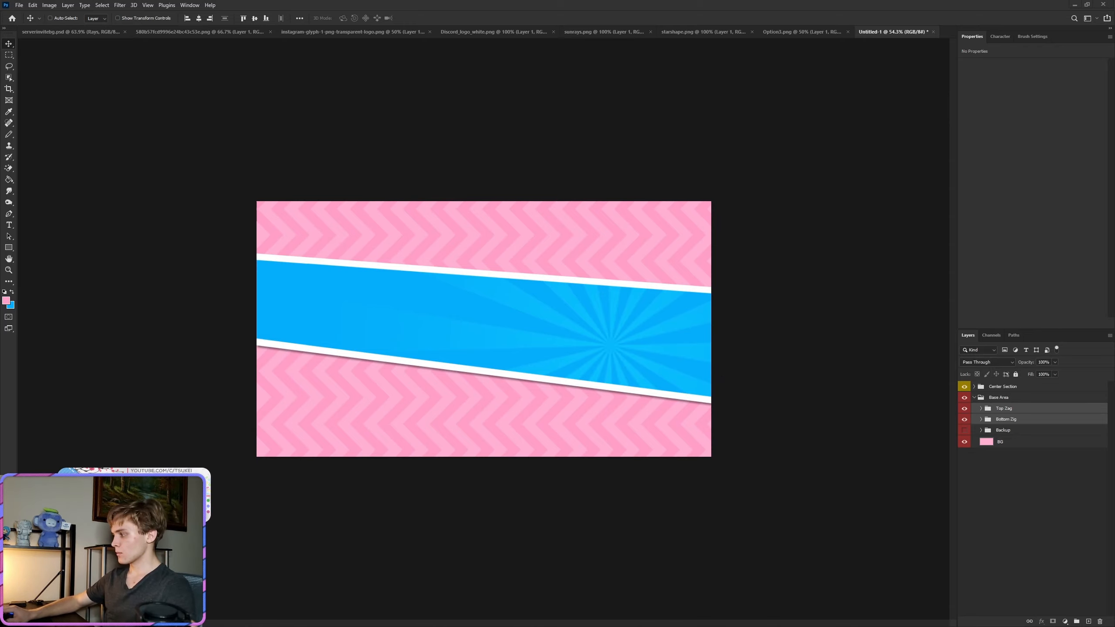
Step: Collapse Base Area, add a new layer above Center Section and put it in a group named Text
click(973, 398)
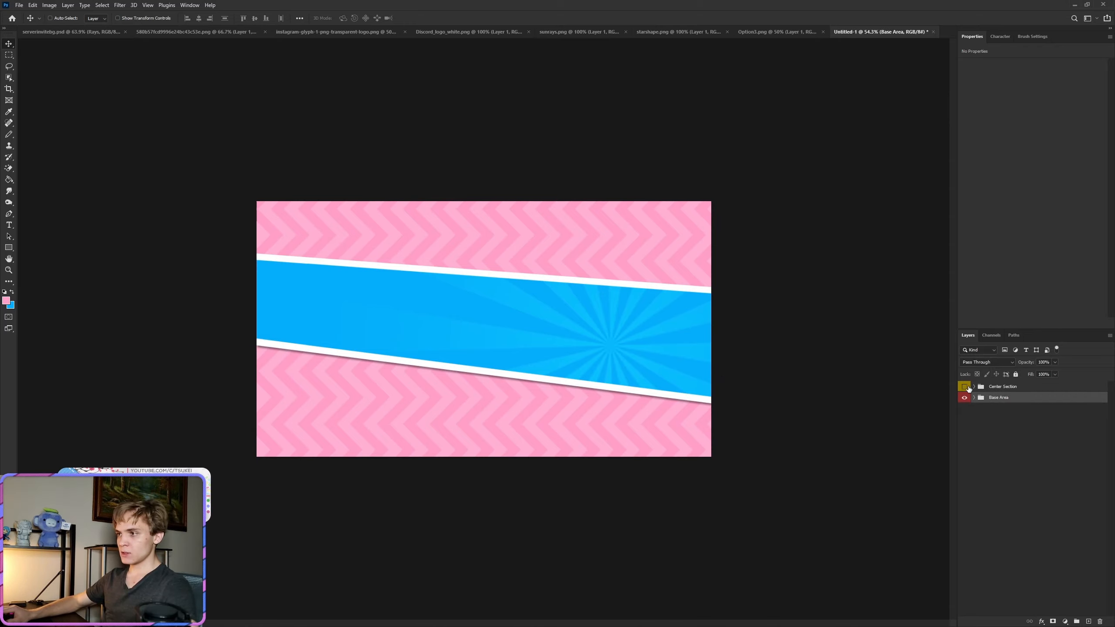
click(1010, 386)
click(1089, 621)
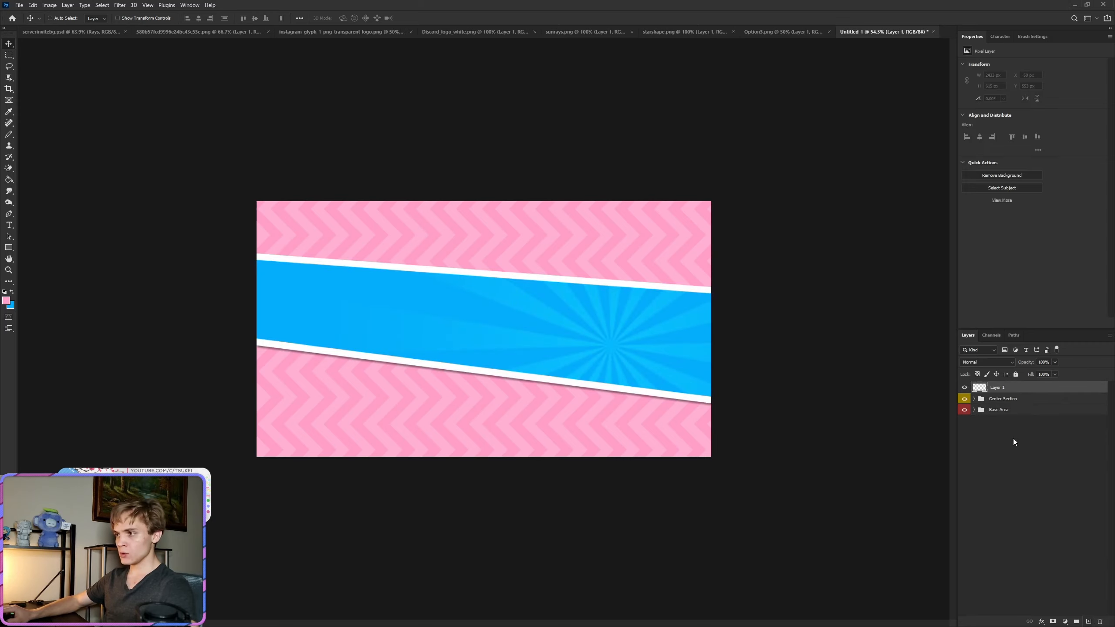
key(ctrl+g)
double_click(993, 387)
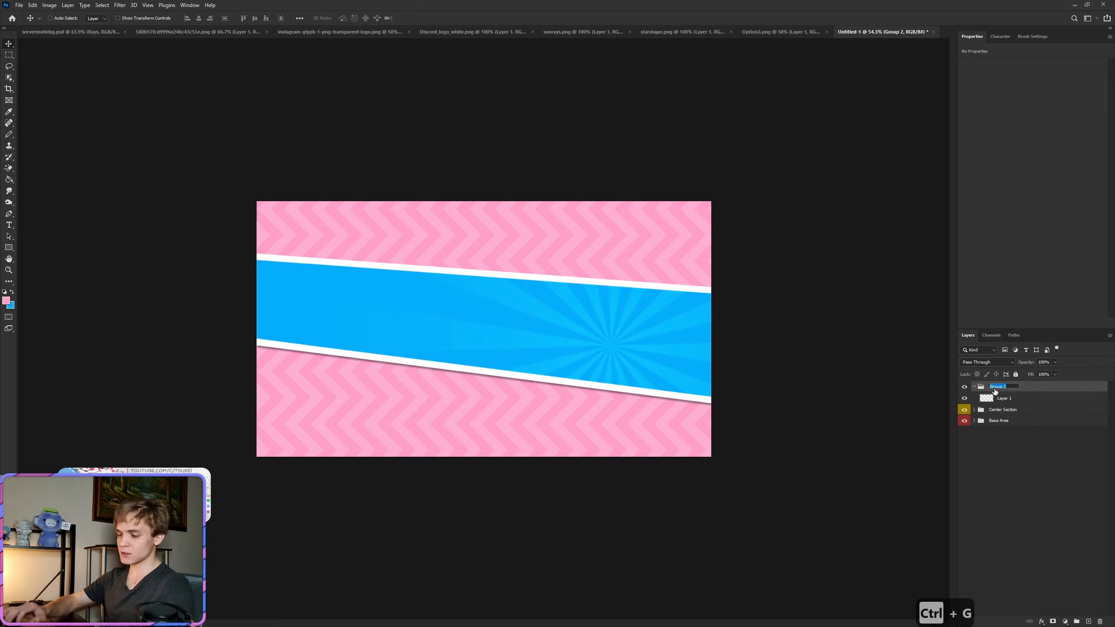
text(Text)
key(Return)
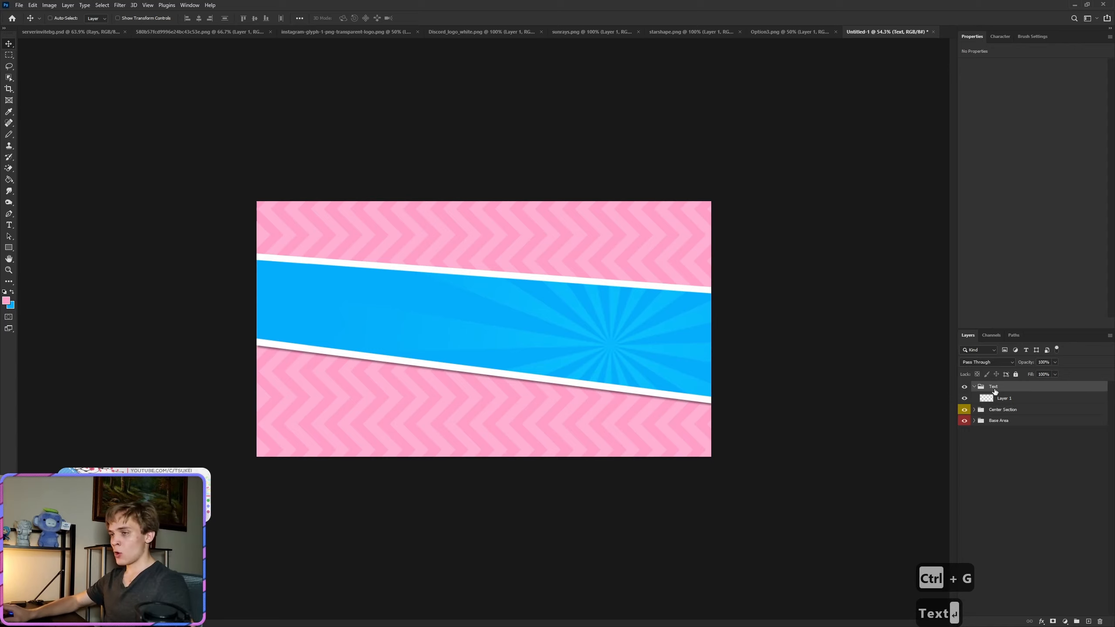
Step: Set the Text group's colour label to blue
right_click(965, 387)
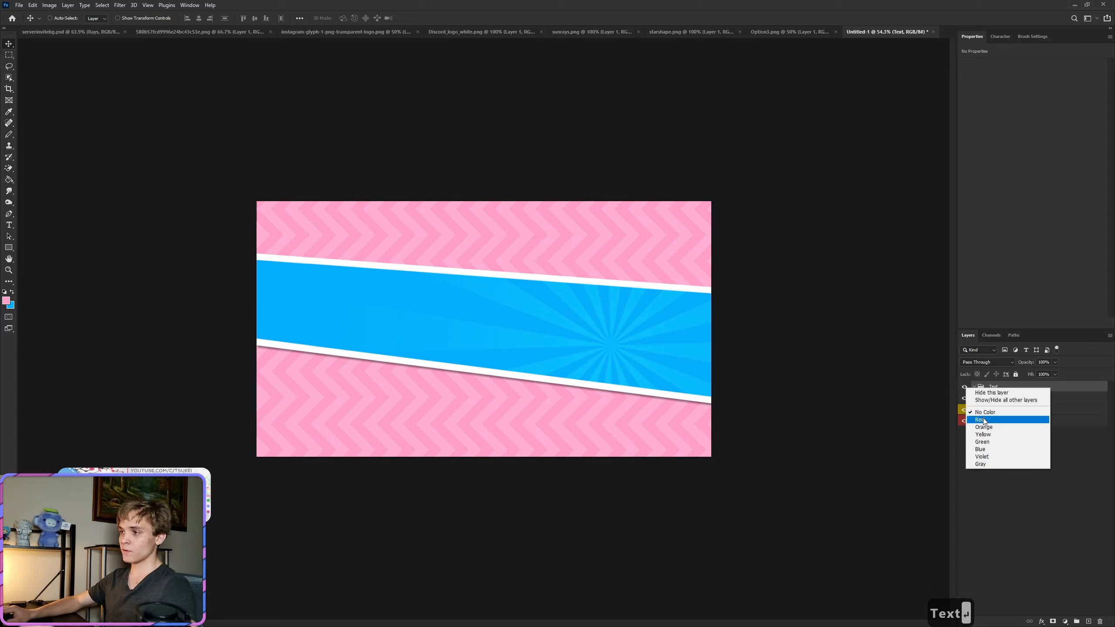
click(983, 420)
right_click(970, 388)
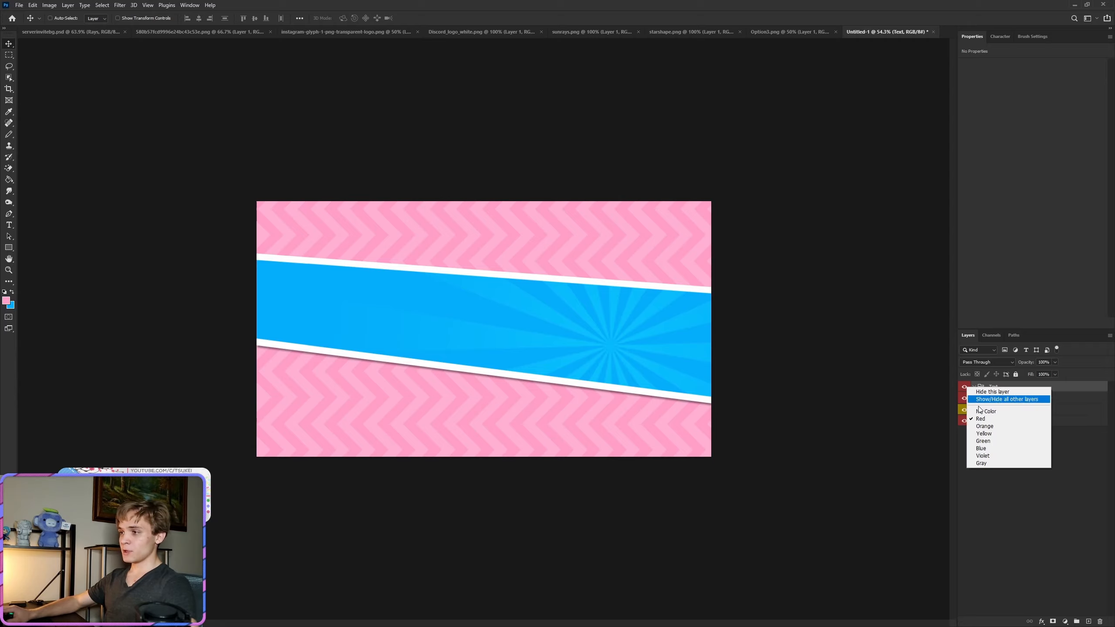
click(984, 434)
right_click(966, 388)
click(980, 449)
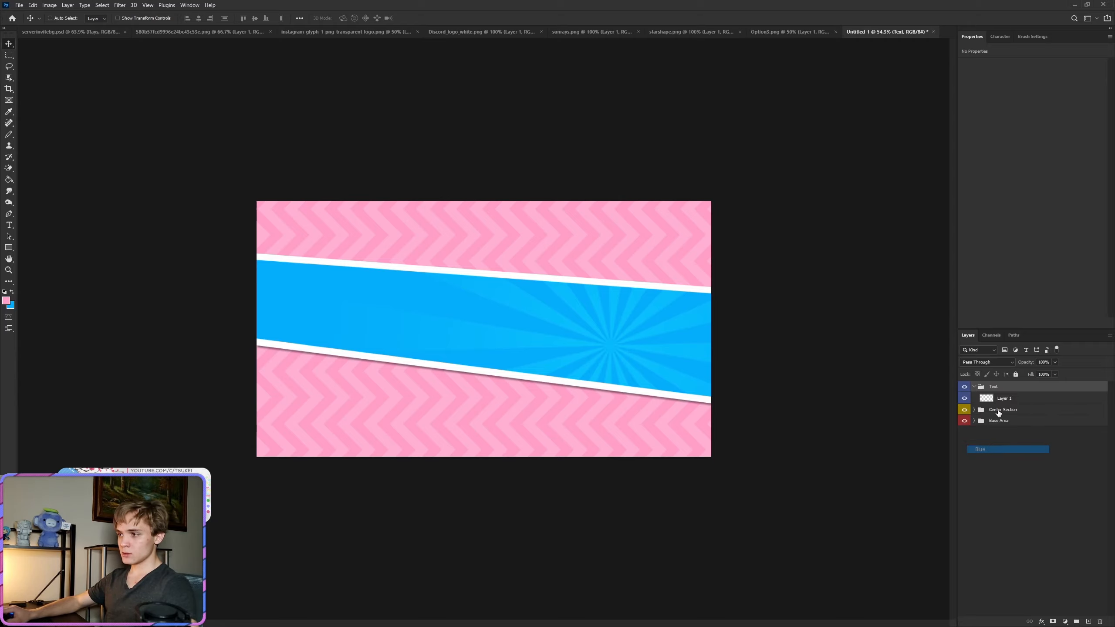
Step: Add the text TSUKEI on the blue band, using the empty layer in the Text group
click(1004, 398)
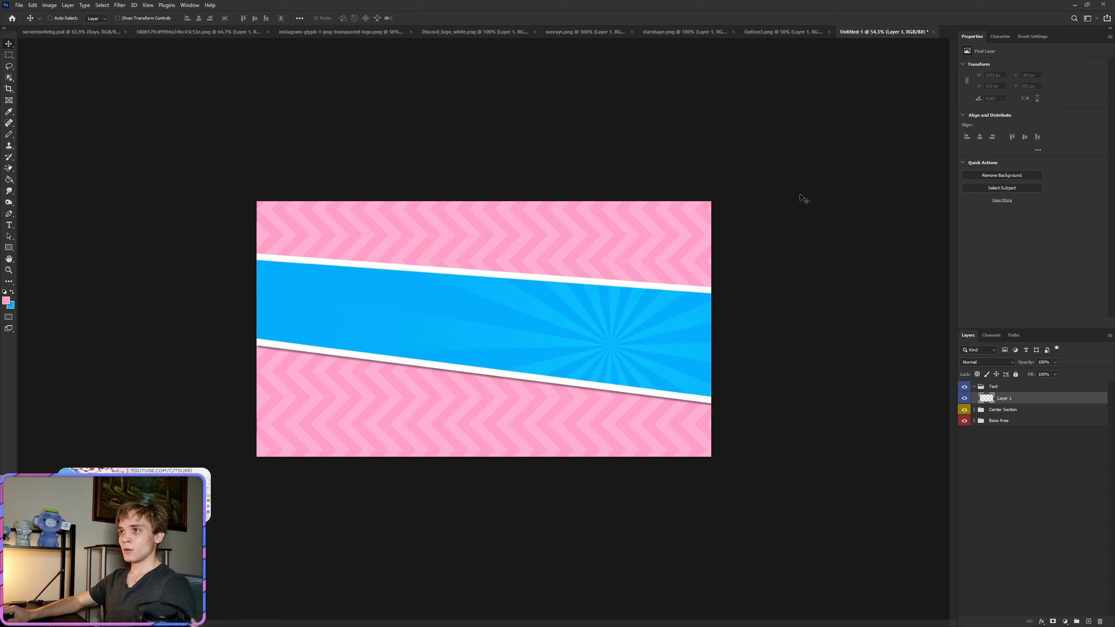
click(8, 225)
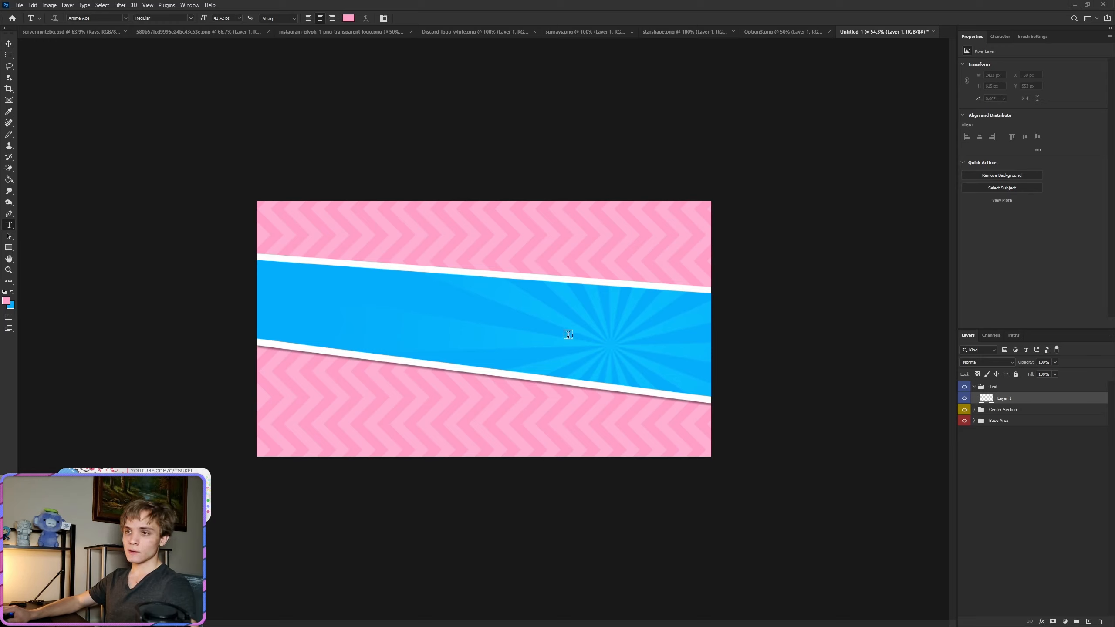
click(544, 338)
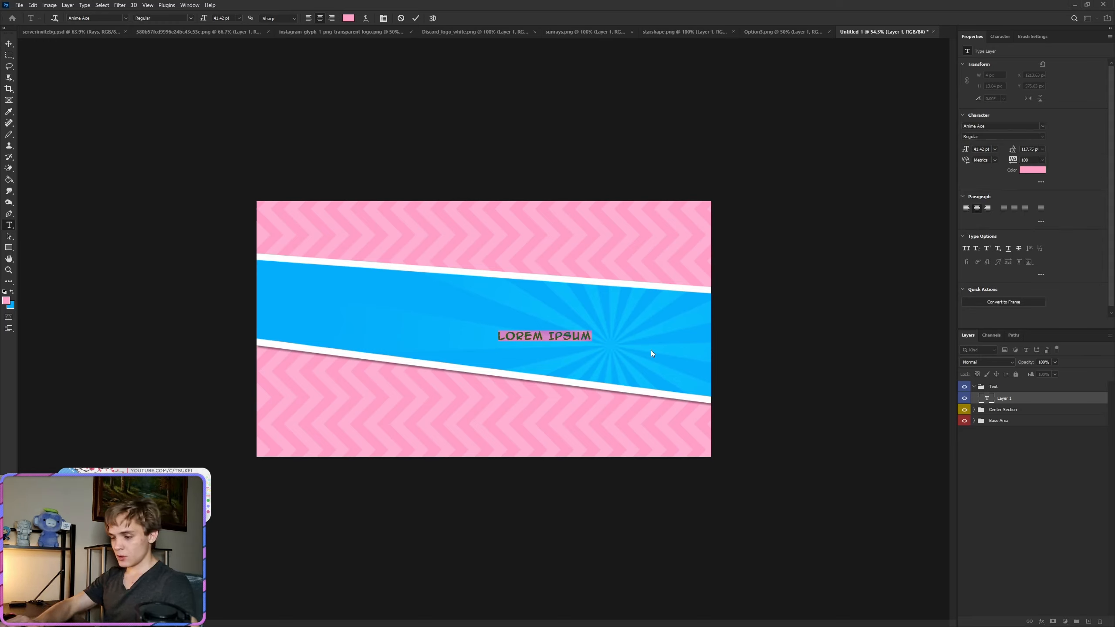
text(T)
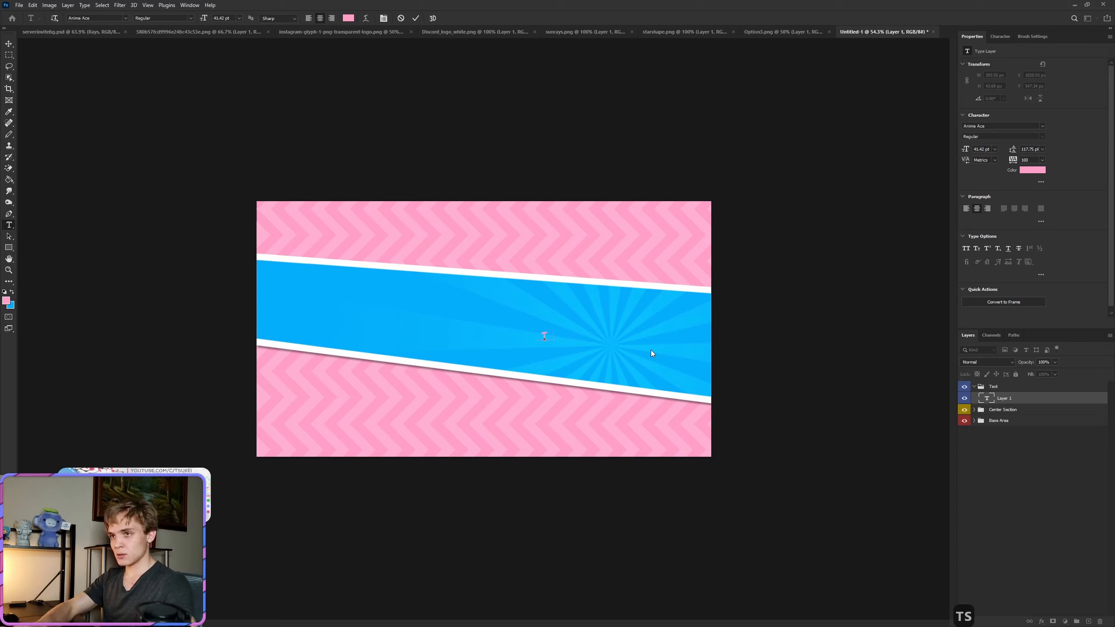
text(SUKEI)
Step: Change all of the TSUKEI text to the Porky's font and colour it white
key(ctrl+a)
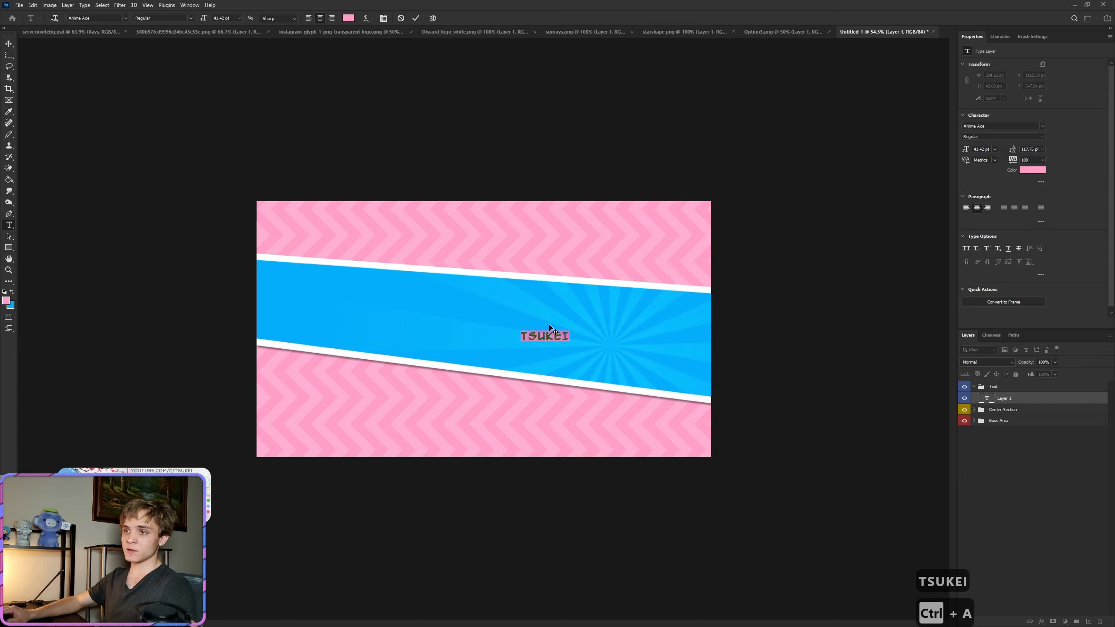
click(96, 18)
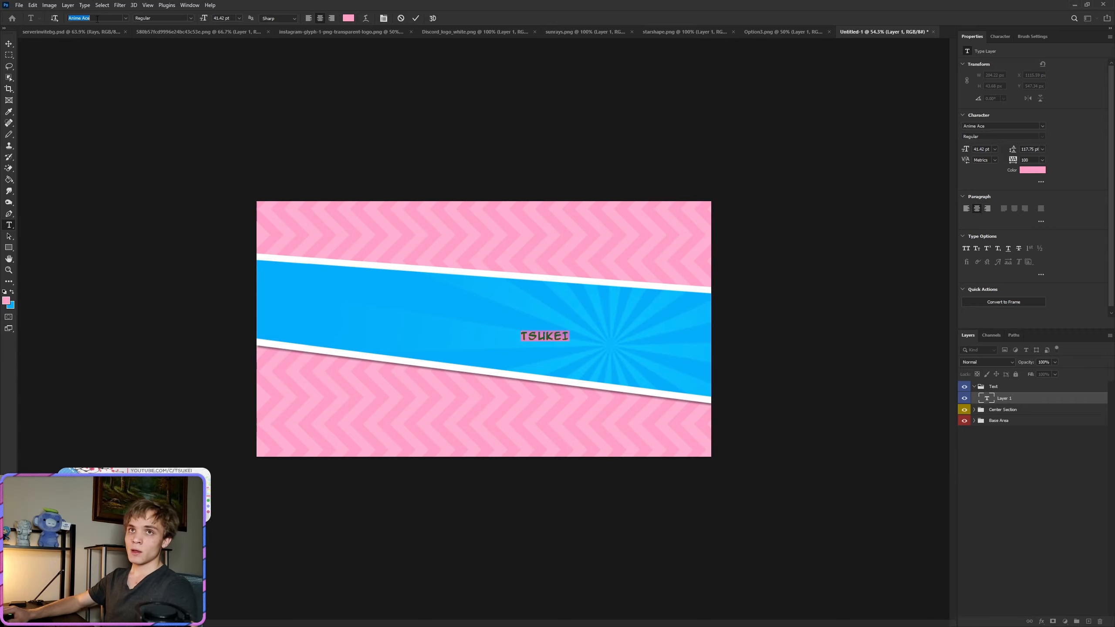
text(por)
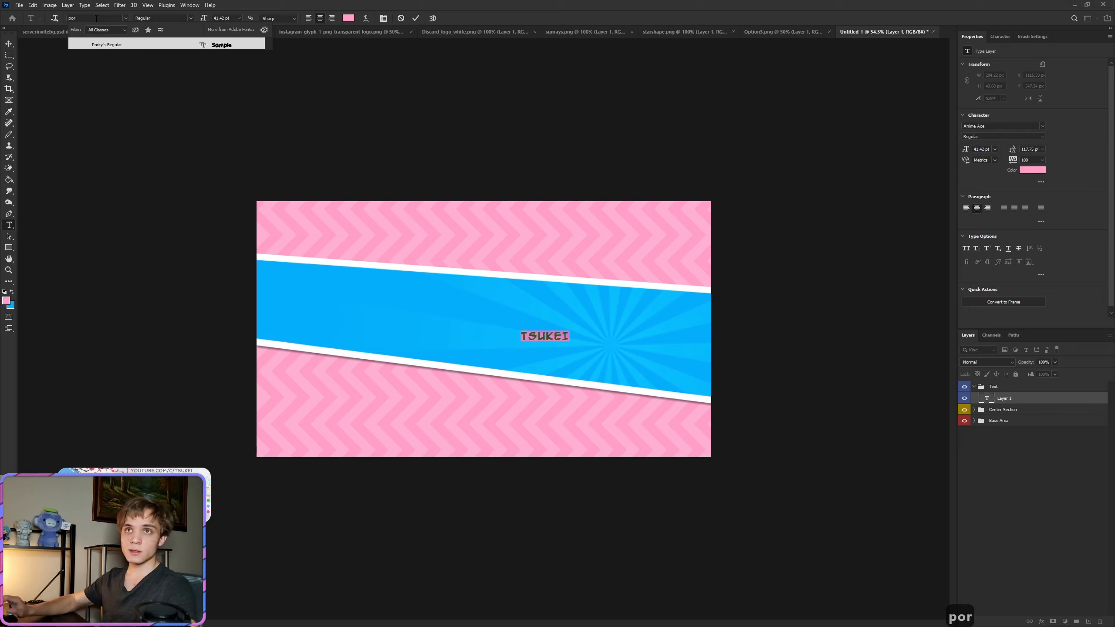
click(149, 45)
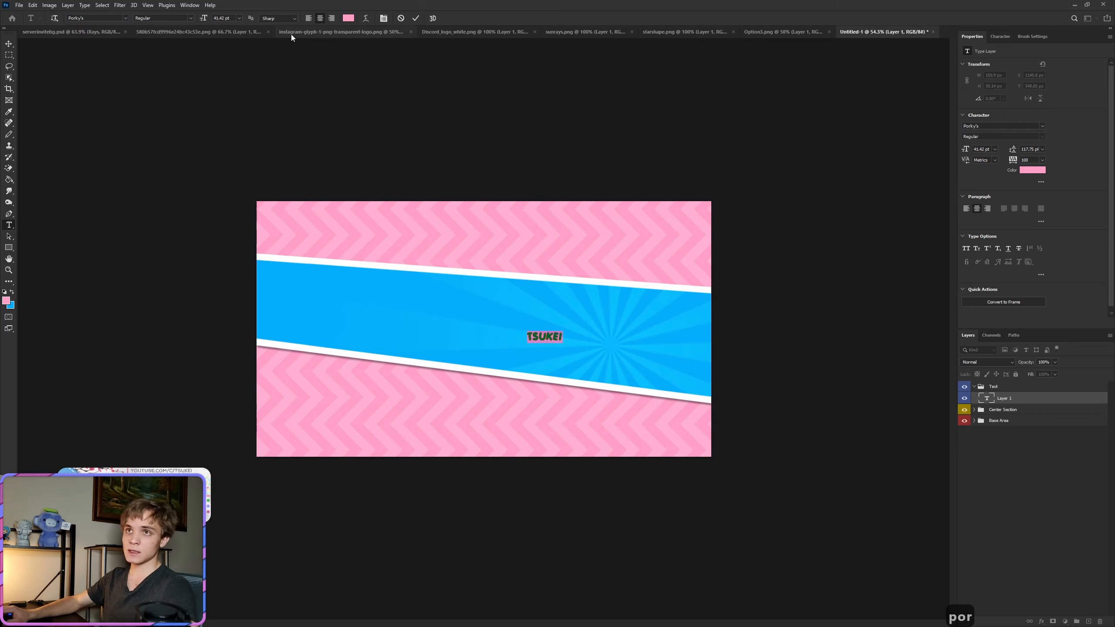
click(348, 18)
drag(617, 292, 436, 93)
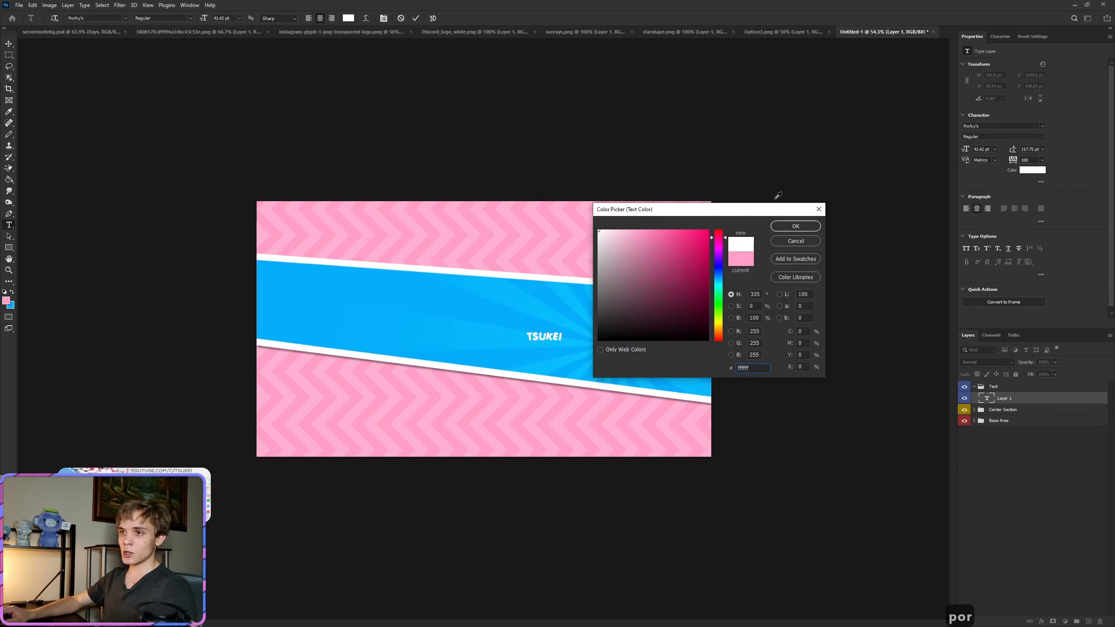
click(792, 224)
click(416, 18)
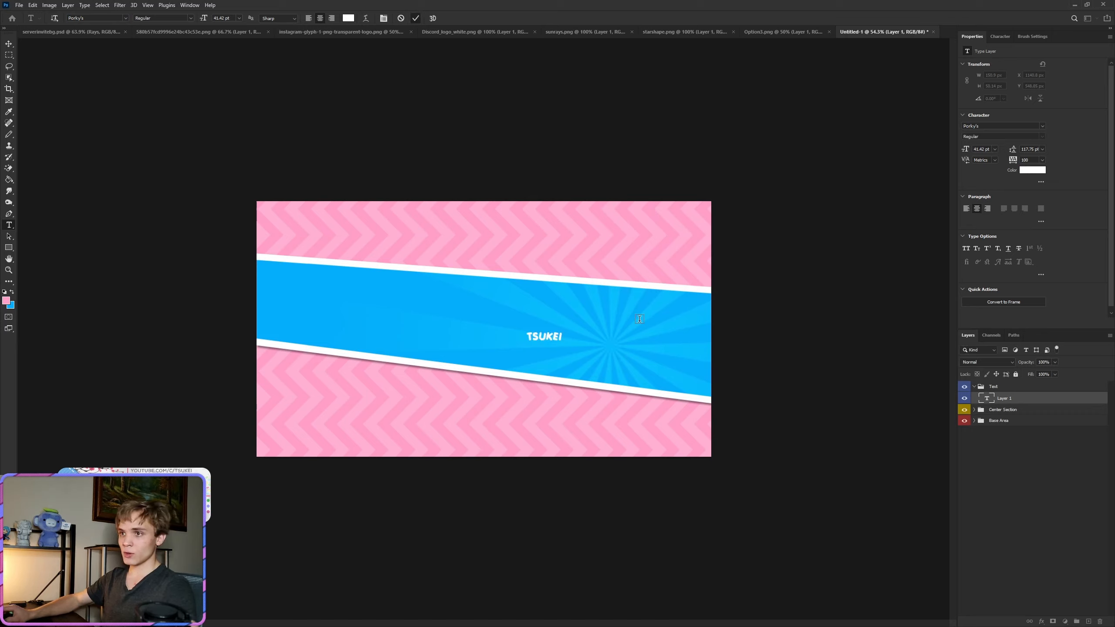
Step: Enlarge the TSUKEI text to about 788%, rotate it about 7.3° to match the band, and place it over the sunrays
key(ctrl+t)
drag(567, 331, 653, 335)
drag(756, 312, 747, 289)
drag(676, 332, 647, 342)
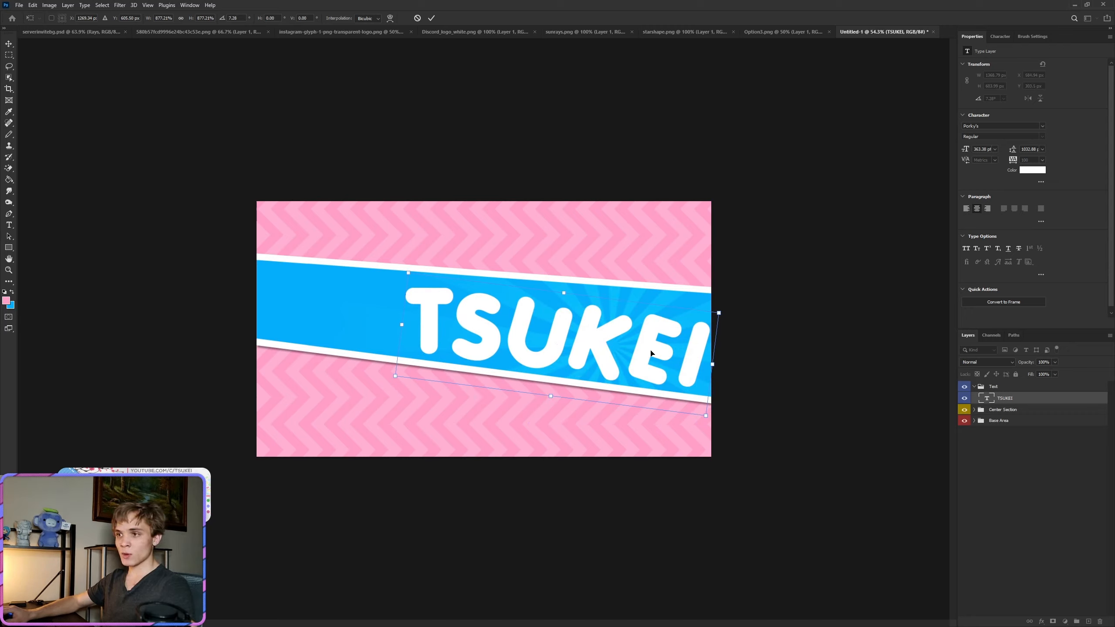
drag(651, 354, 647, 354)
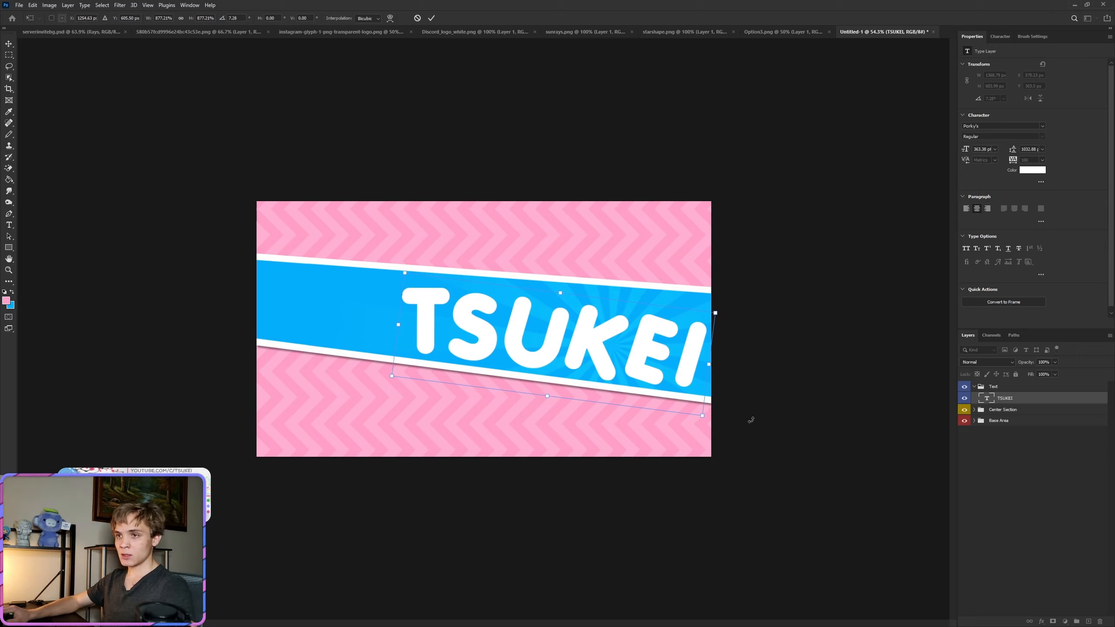
drag(406, 275, 435, 281)
mouse_move(596, 366)
mouse_down()
mouse_move(604, 361)
mouse_move(592, 353)
mouse_up()
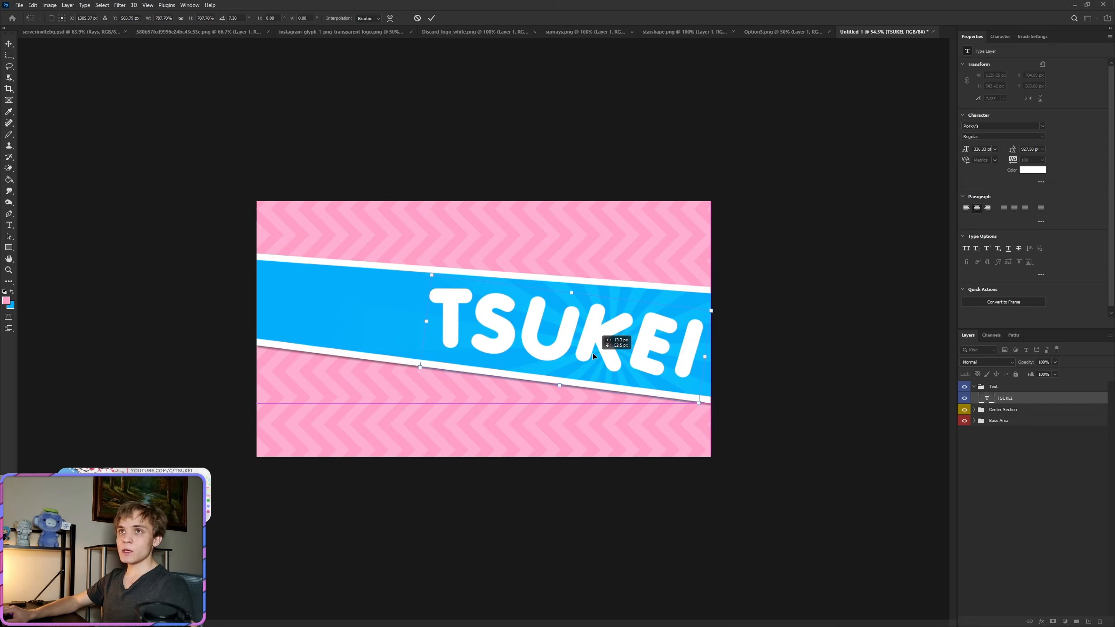
click(432, 18)
Step: Give the TSUKEI text a pink outside stroke about 10 px thick
right_click(1020, 401)
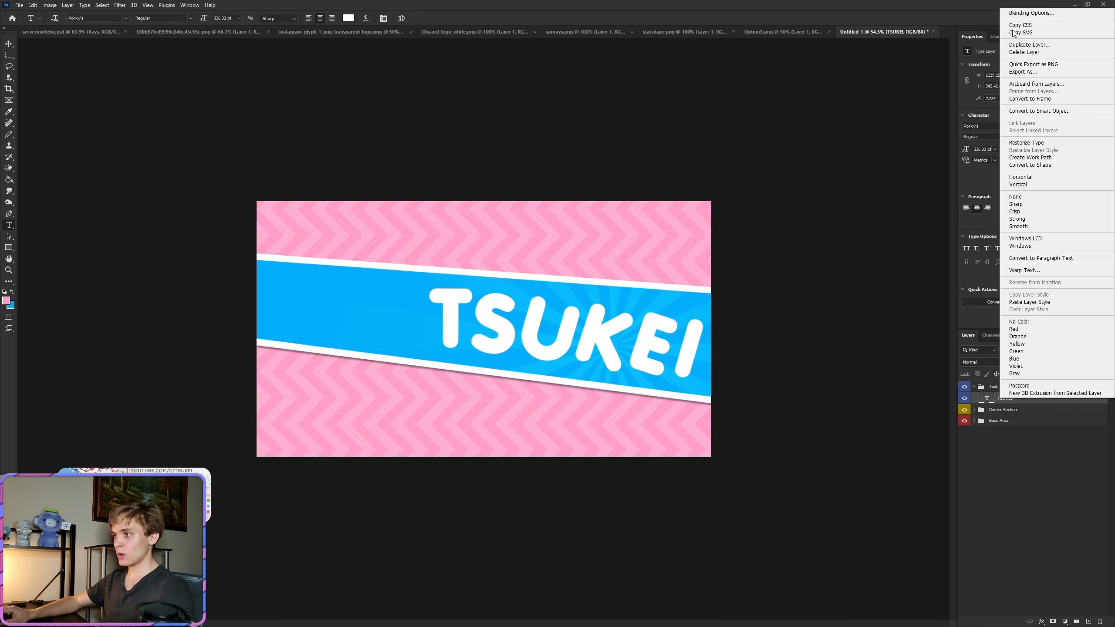
click(578, 320)
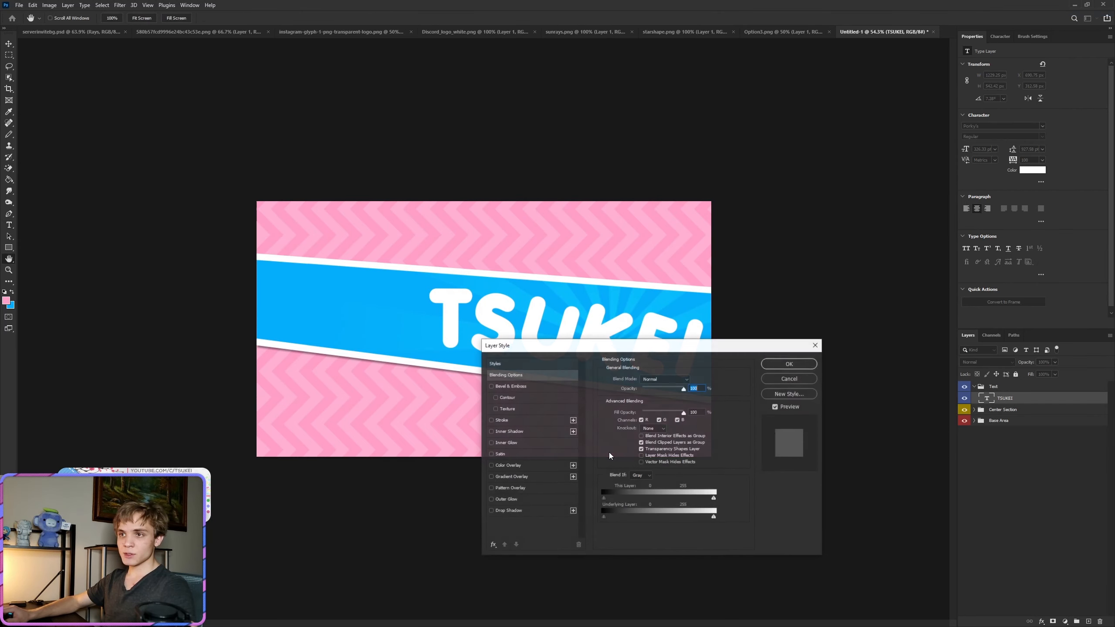
click(517, 420)
click(517, 420)
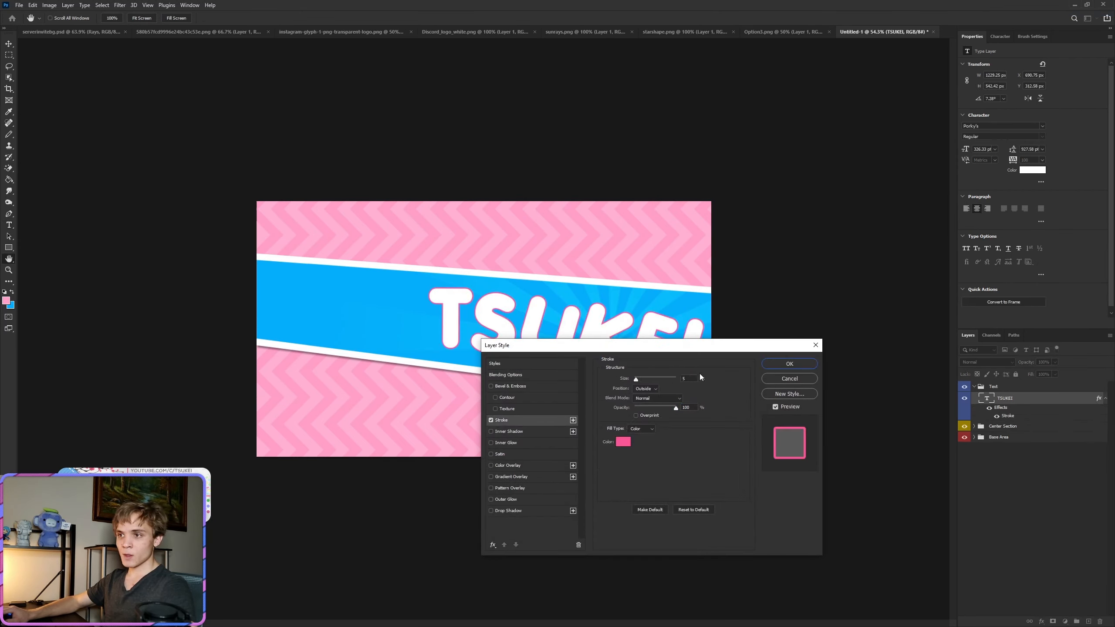
click(687, 378)
text(8)
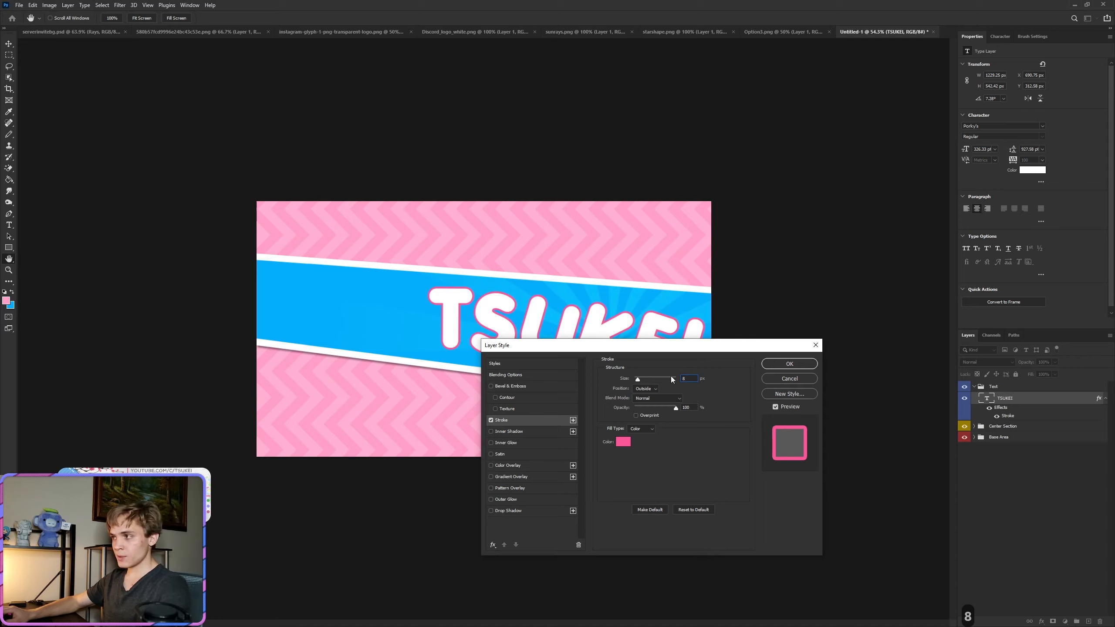
drag(638, 379, 639, 380)
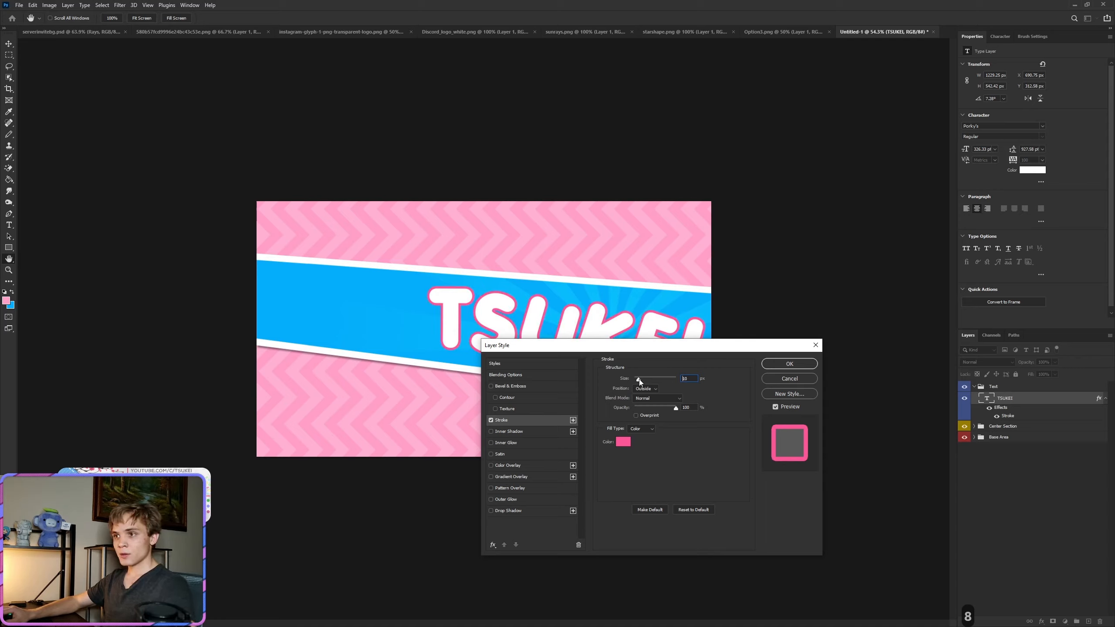
Step: Add a drop shadow with a distance of 23 px to the TSUKEI text and collapse its effects list
click(509, 511)
drag(617, 351, 647, 415)
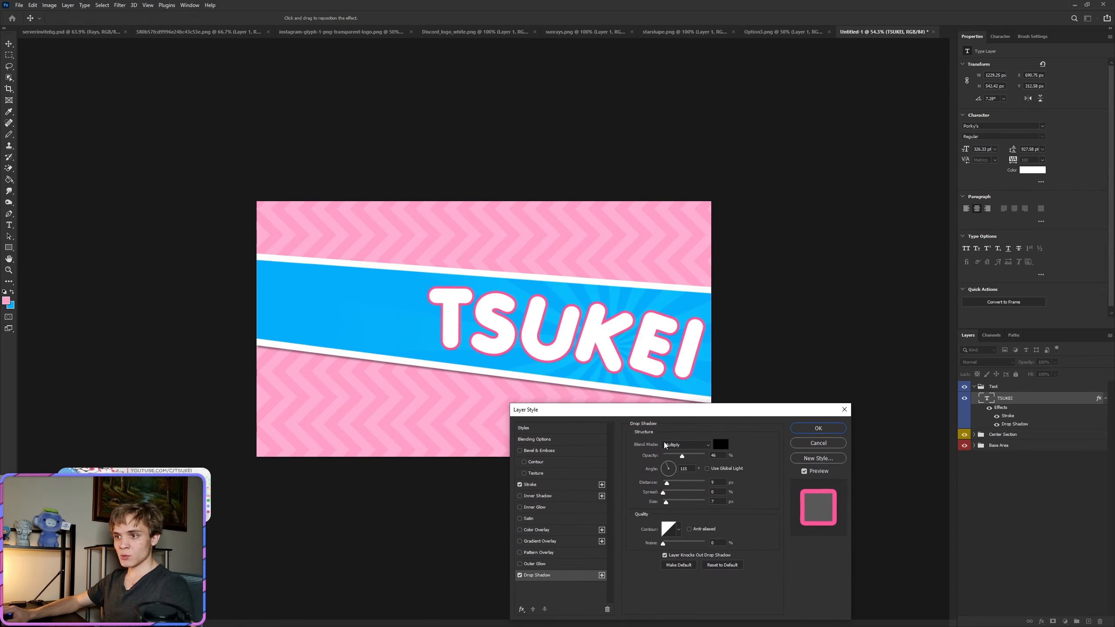
drag(670, 485, 674, 487)
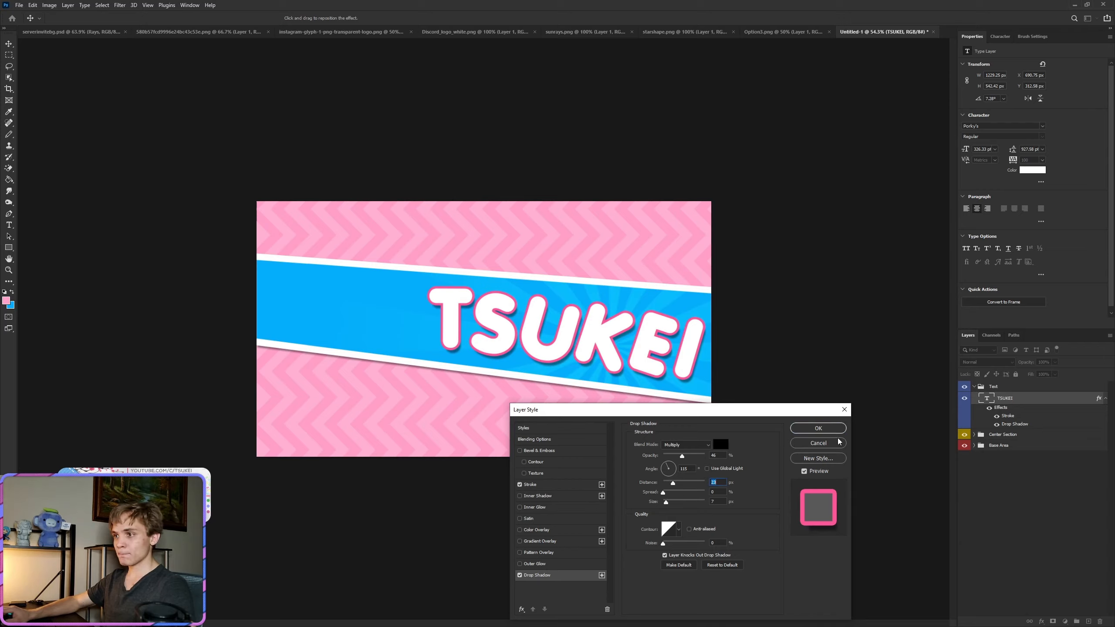
click(818, 428)
click(1104, 399)
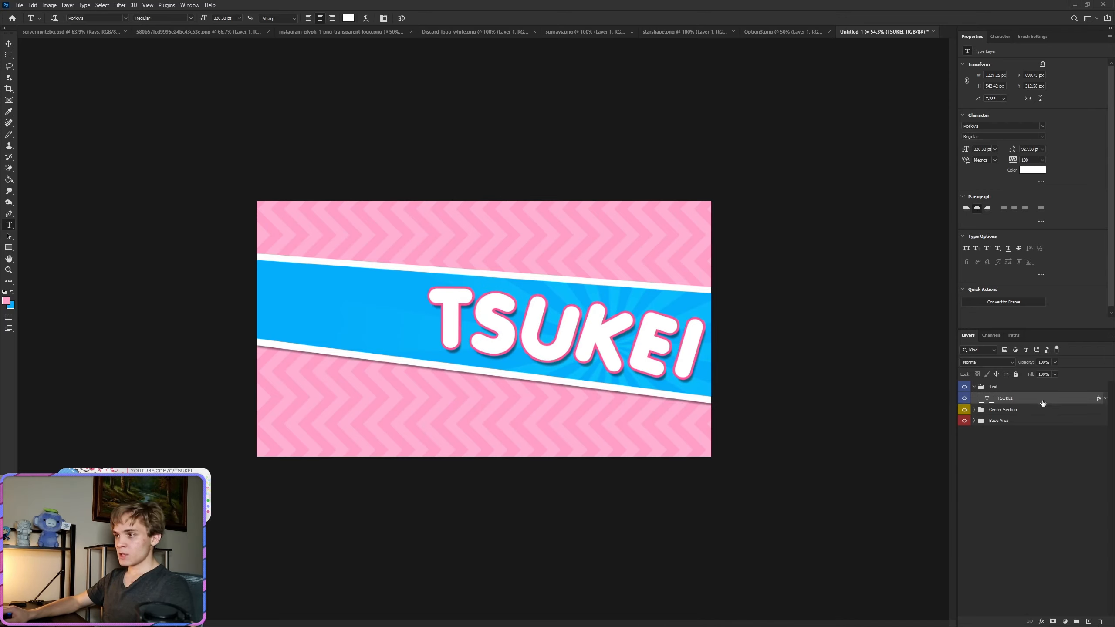
Step: Scale the TSUKEI text down to about 95% and reposition it lower within the blue band
key(ctrl+t)
mouse_move(606, 344)
mouse_down()
mouse_move(627, 333)
mouse_move(607, 349)
mouse_up()
drag(418, 279, 433, 283)
drag(637, 360, 618, 364)
click(431, 18)
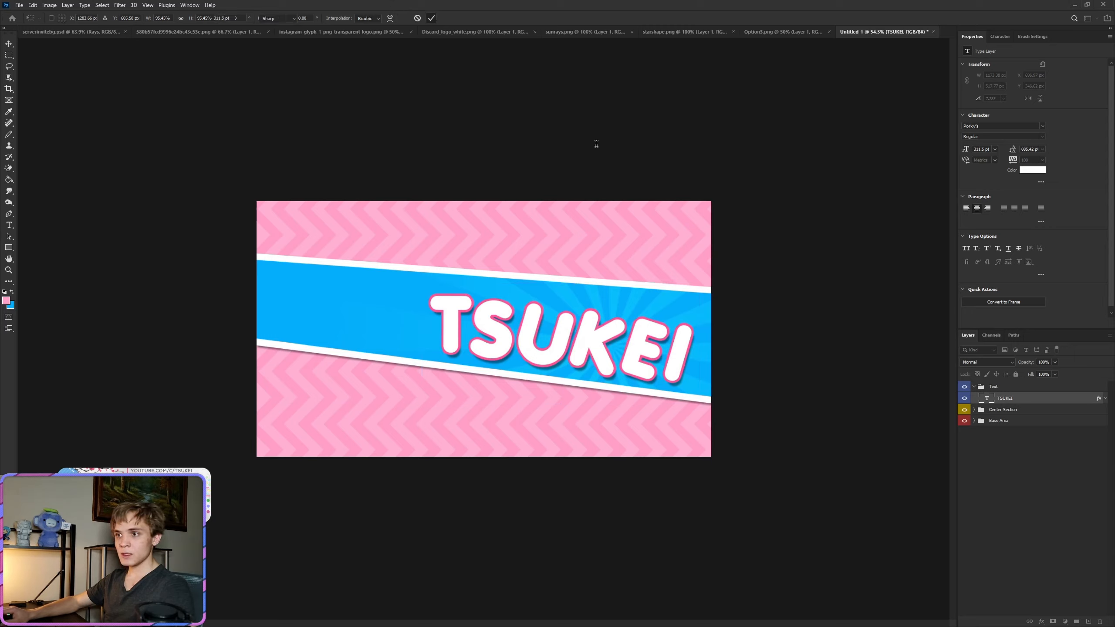
Step: Nudge the TSUKEI text down by about 10 px in total using the Move tool
key(t)
key(Down)
key(Down)
key(Down)
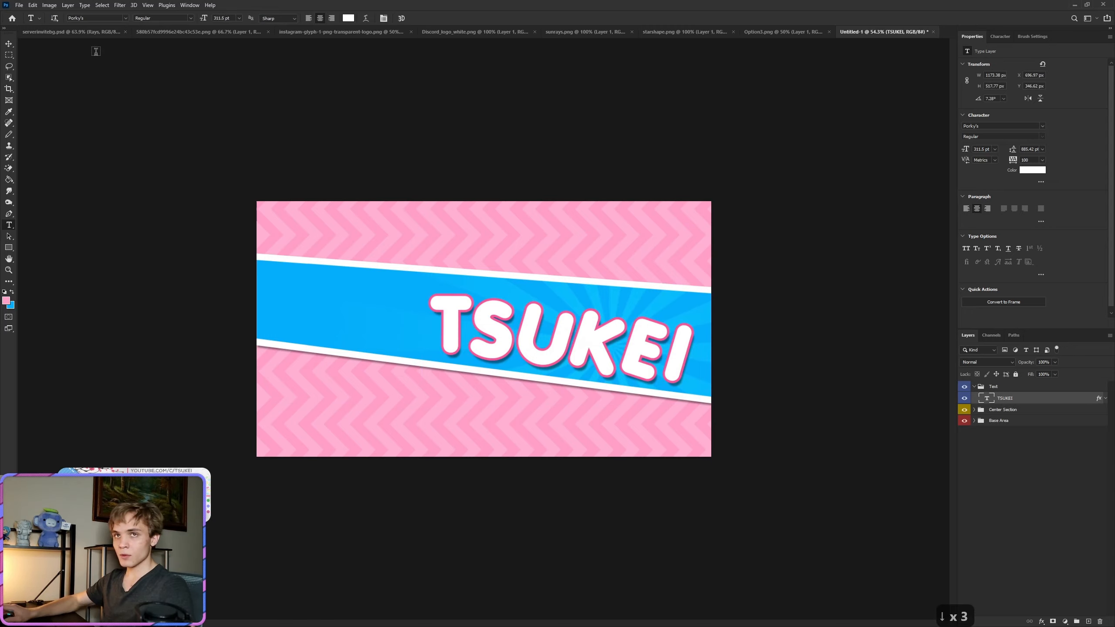
click(9, 44)
key(Down)
key(Down)
key(Down)
key(Down)
key(Down)
key(Down)
key(Down)
key(Down)
key(Down)
key(Down)
key(Down)
key(Down)
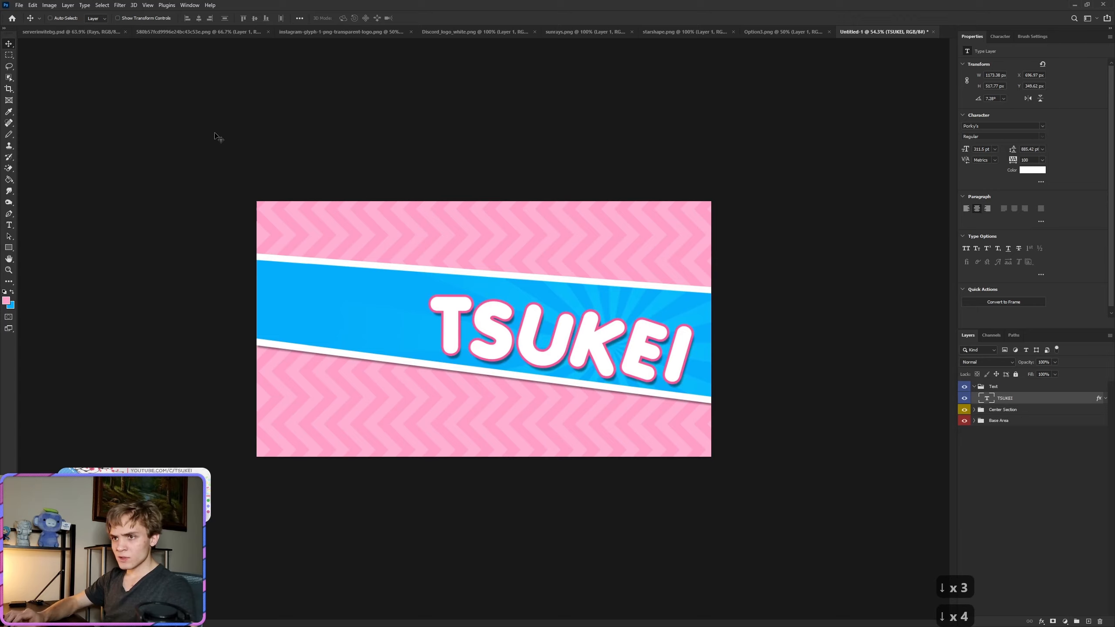
key(Up)
key(Up)
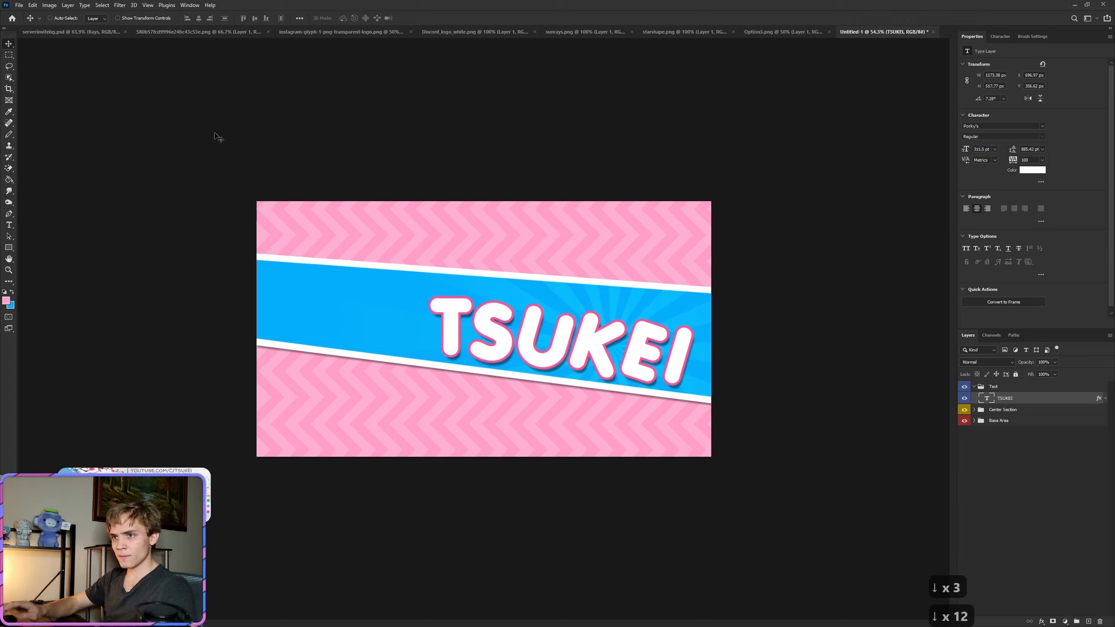
Step: Add a new layer above TSUKEI and enter the text Discord Server on the pink area above the band
click(1088, 621)
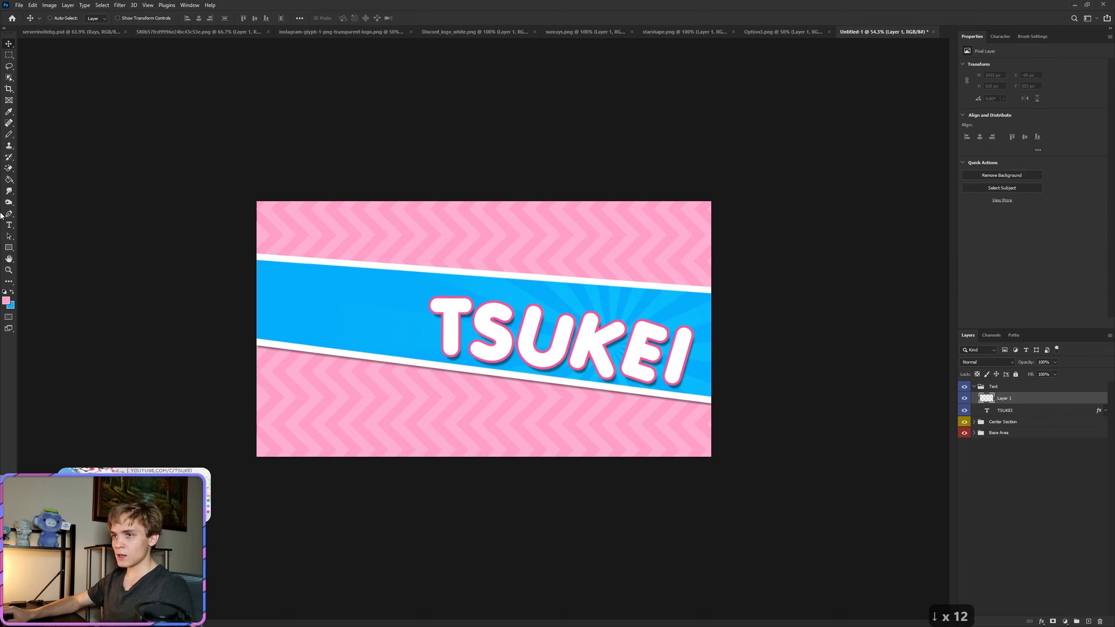
click(10, 225)
click(602, 298)
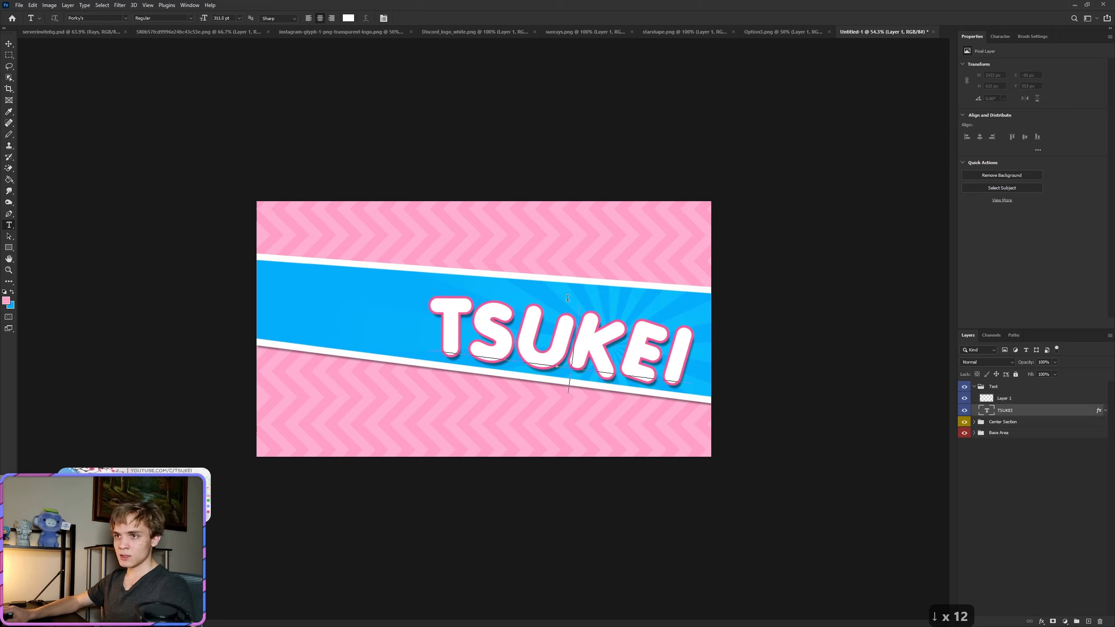
click(400, 19)
click(458, 246)
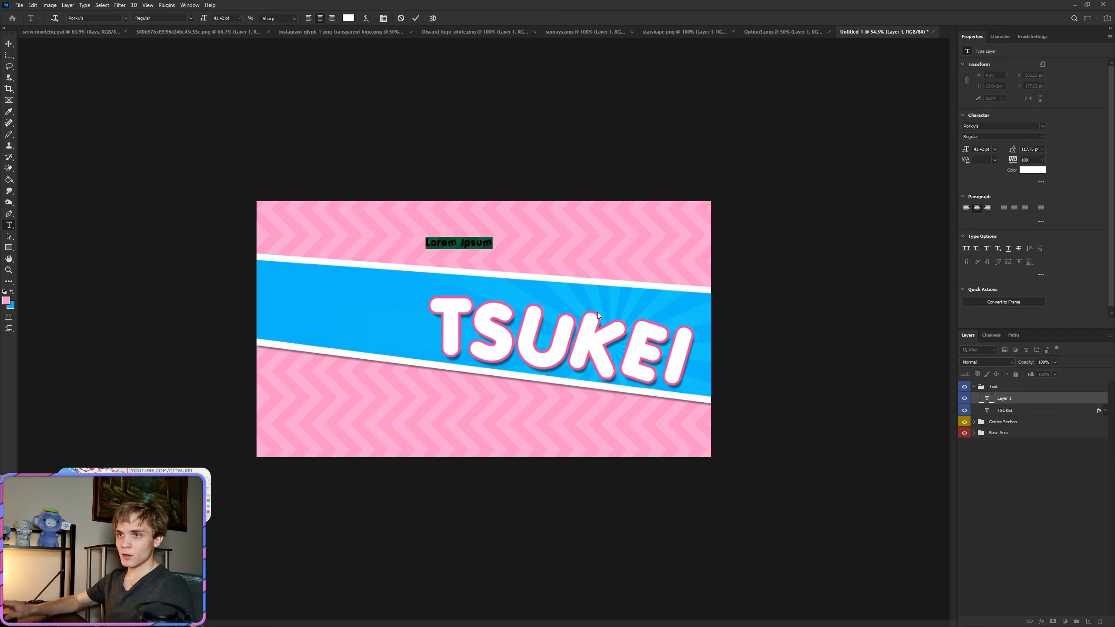
text(Discord)
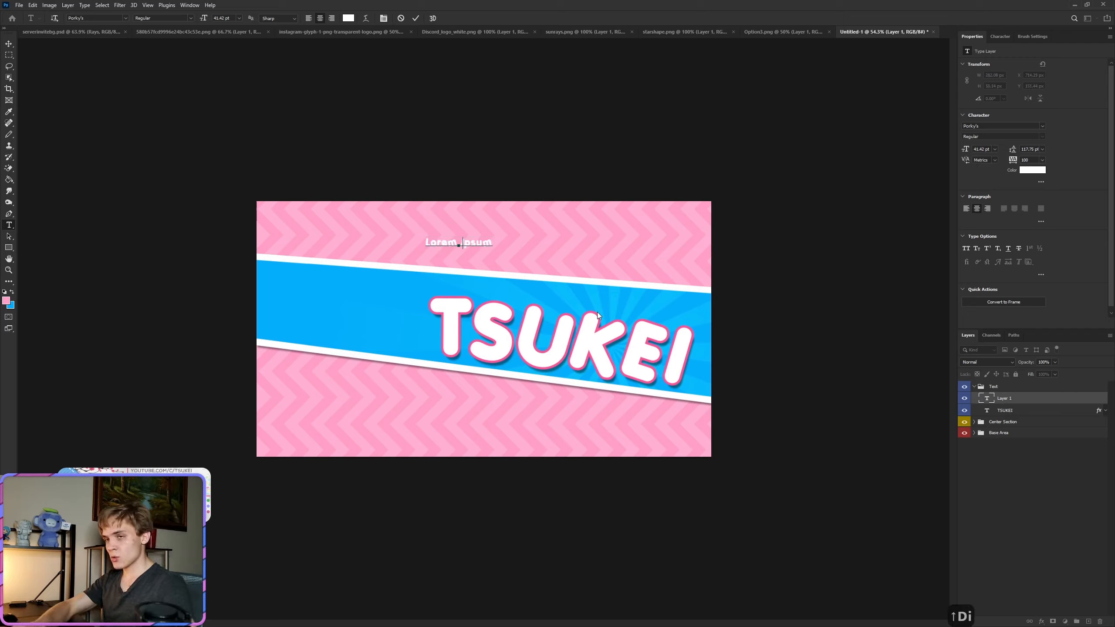
text( Server)
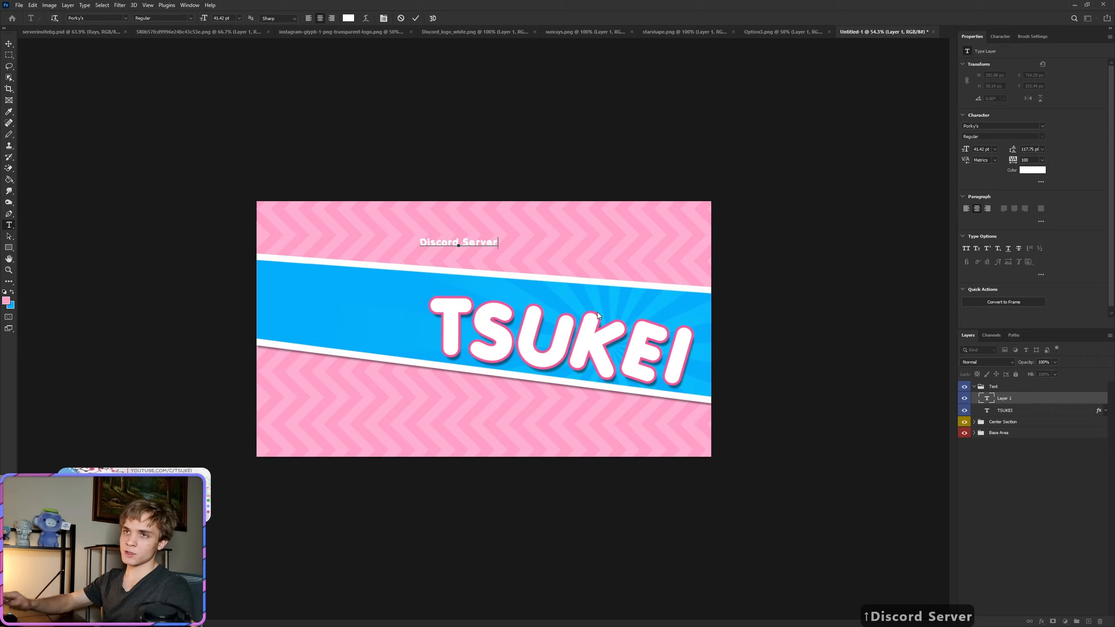
Step: Set the font of the Discord Server text to Anime Ace
key(ctrl+a)
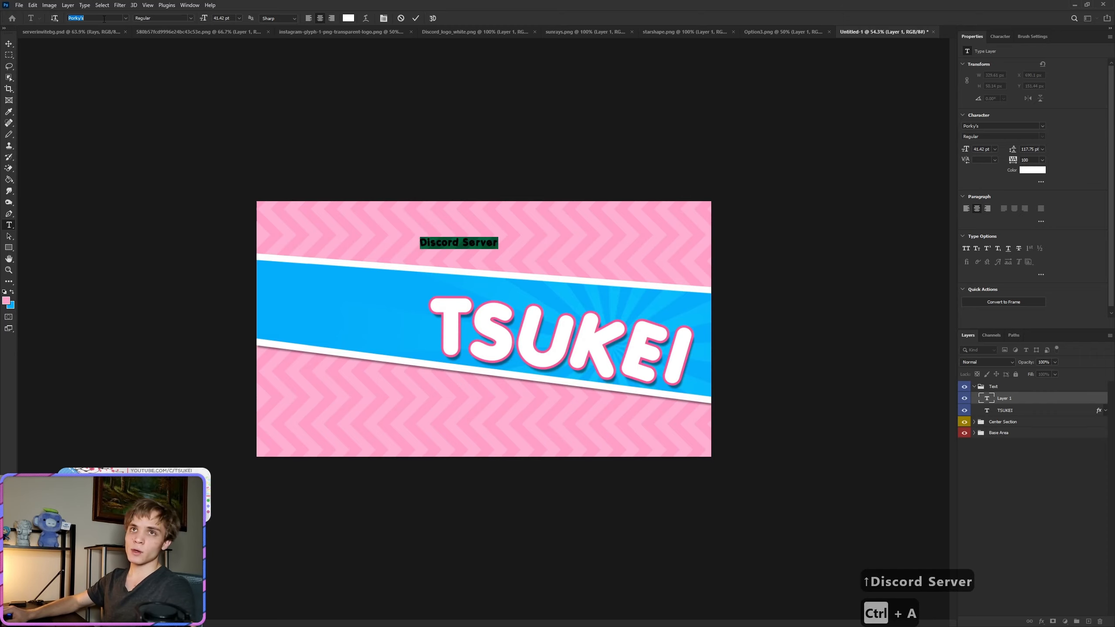
text(anime)
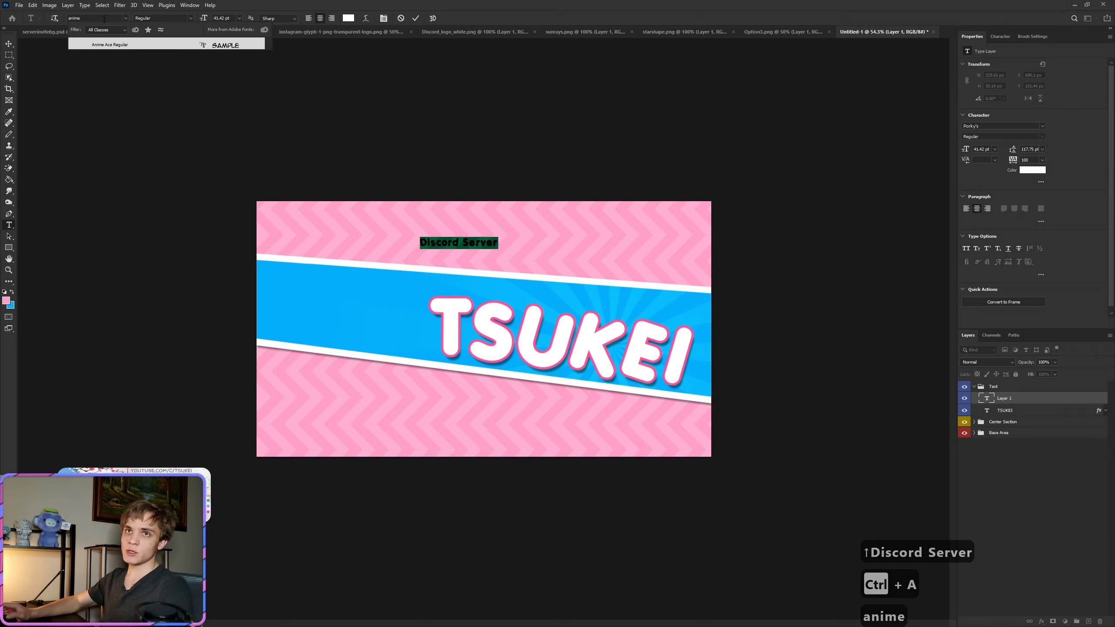
click(131, 47)
click(415, 18)
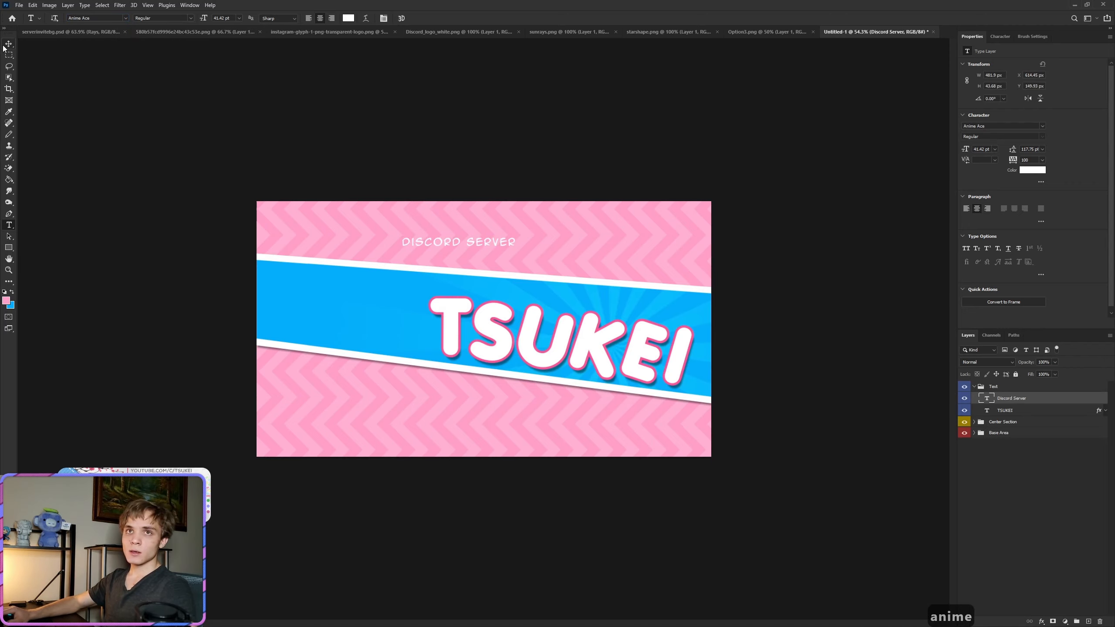
Step: Move the Discord Server text just above TSUKEI inside the band, enlarging it to about 52 pt and tilting it to follow the band
key(v)
drag(540, 228, 660, 261)
key(ctrl+t)
mouse_move(645, 302)
mouse_down()
mouse_move(655, 287)
mouse_move(670, 293)
mouse_move(618, 305)
mouse_move(673, 288)
mouse_move(658, 316)
mouse_move(627, 304)
mouse_up()
click(432, 18)
Step: Add a drop shadow with a distance of 4 px to the Discord Server text
right_click(1025, 399)
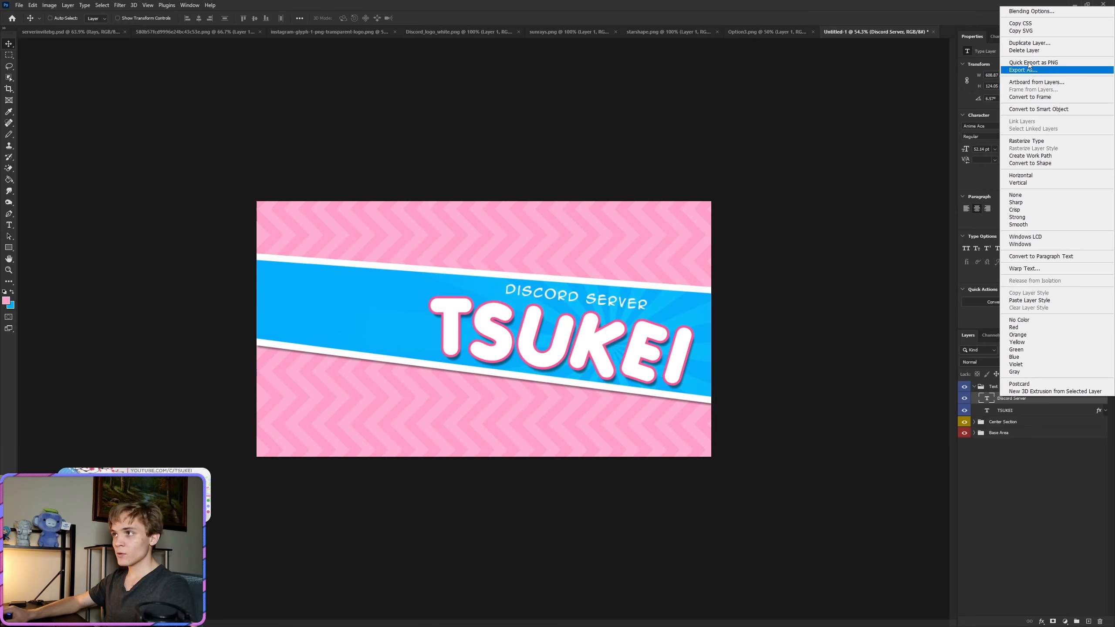
click(649, 449)
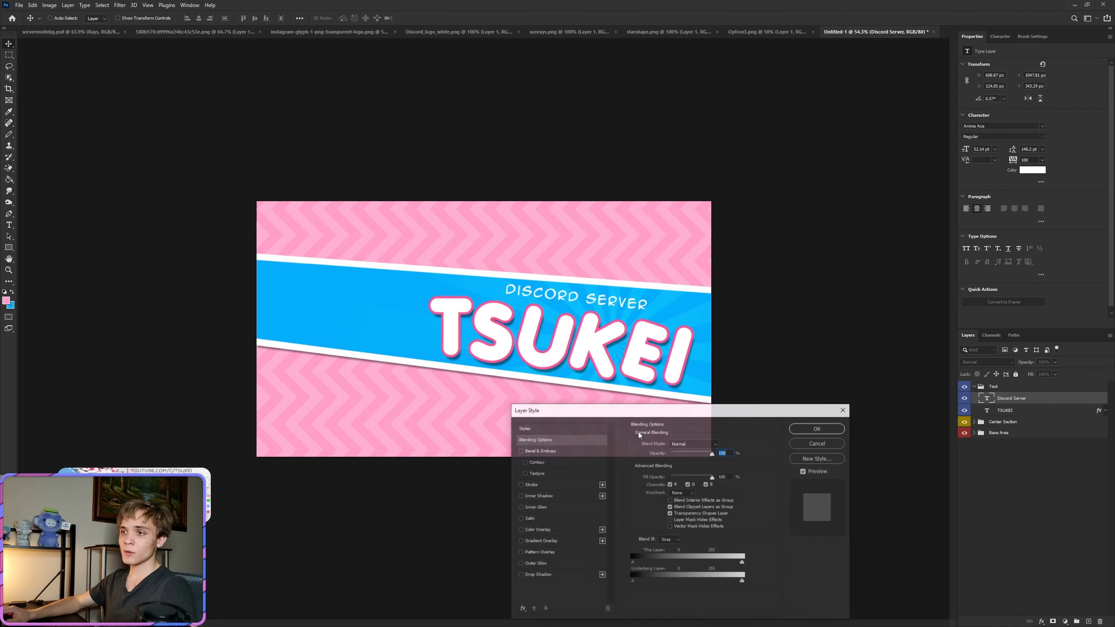
click(533, 575)
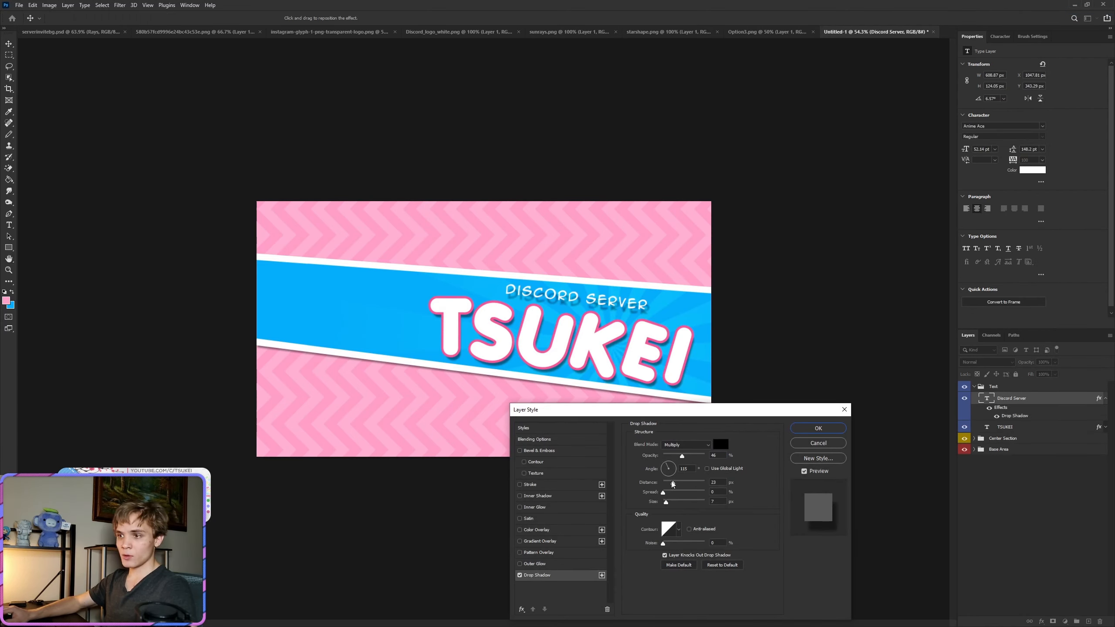
drag(671, 483, 666, 482)
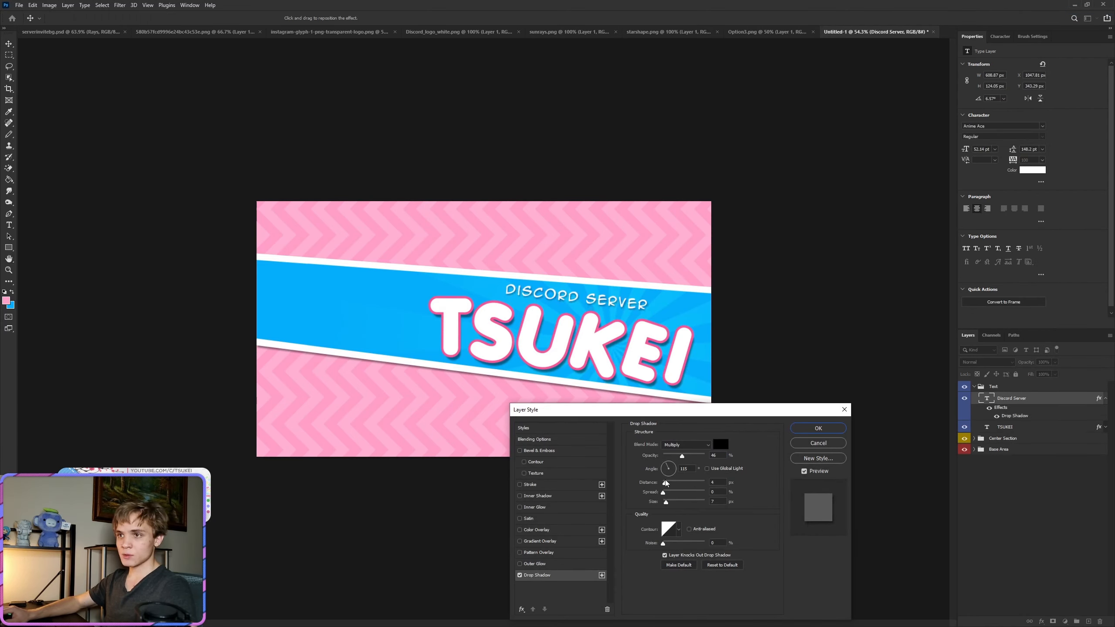
click(828, 428)
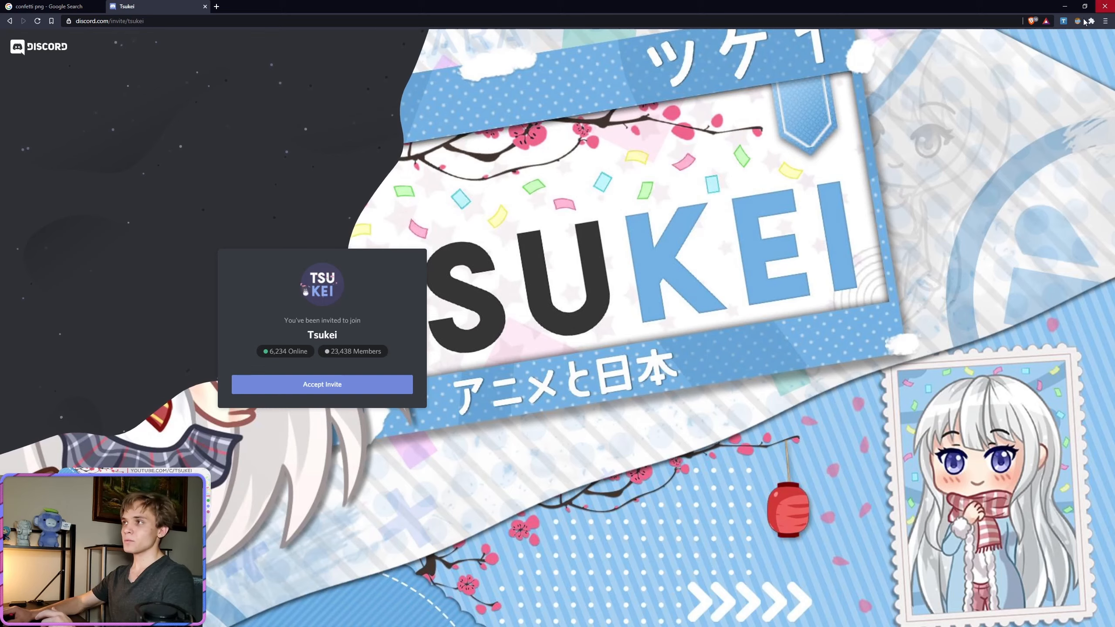
Step: Close the browser window with the Discord invite page and return to Photoshop
click(1105, 6)
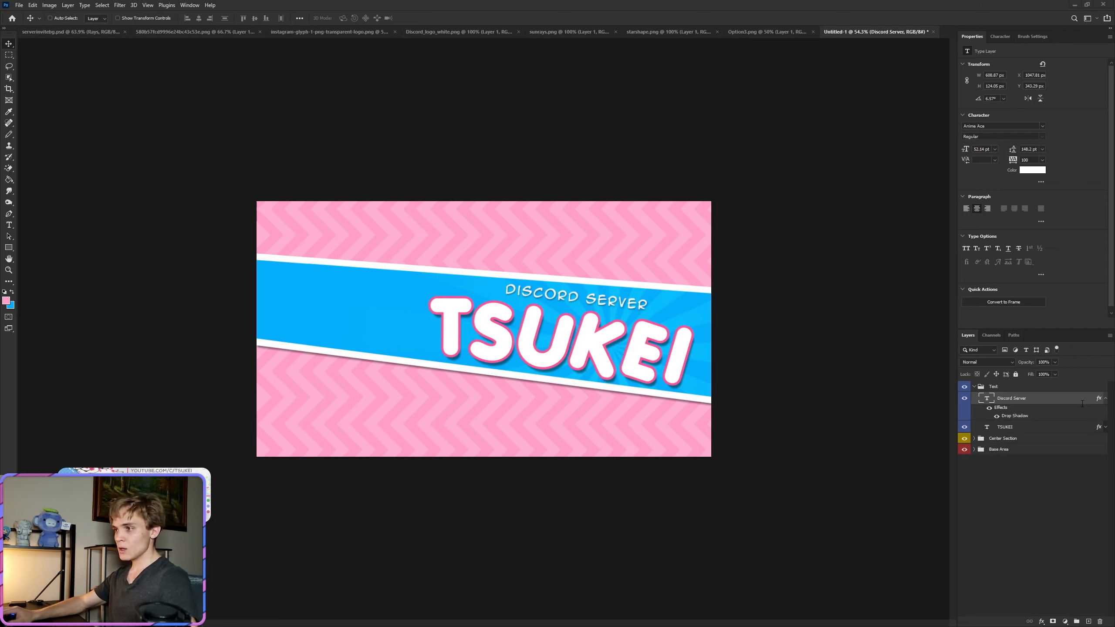
Step: Bring the star from starshape.png into the Untitled-1 document, above the Discord Server layer in the Text group
click(1104, 400)
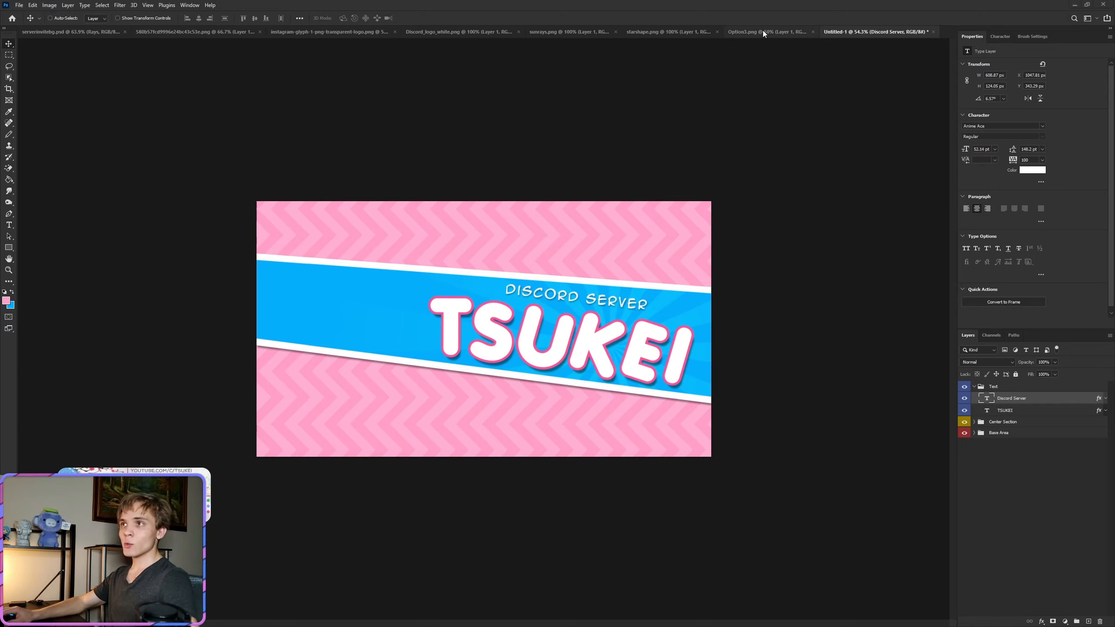
click(664, 34)
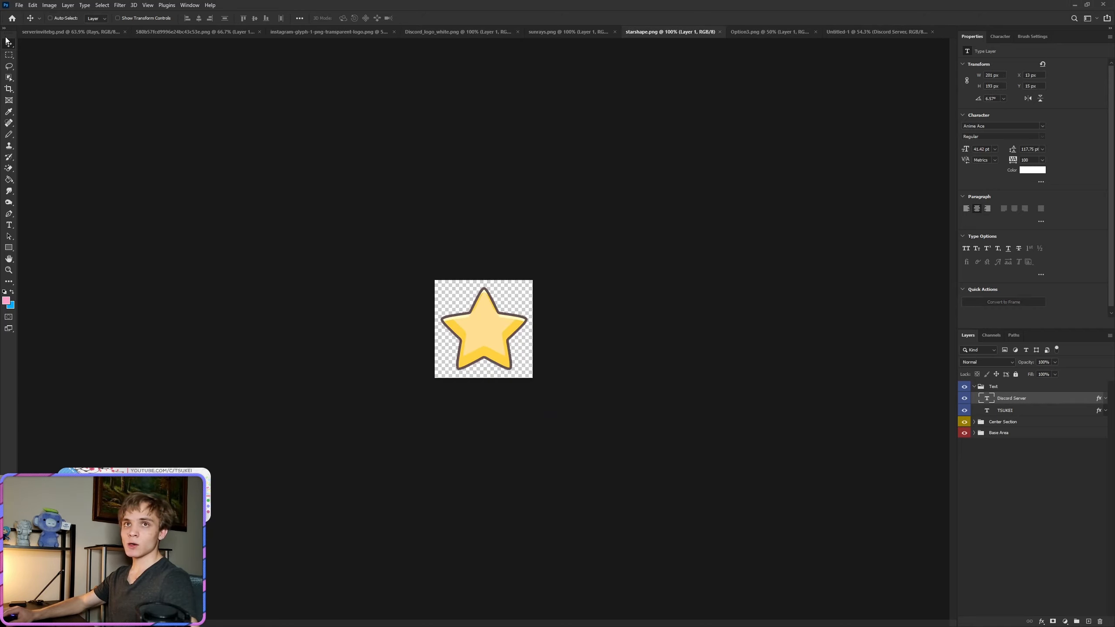
key(ctrl+a)
key(ctrl+x)
click(861, 33)
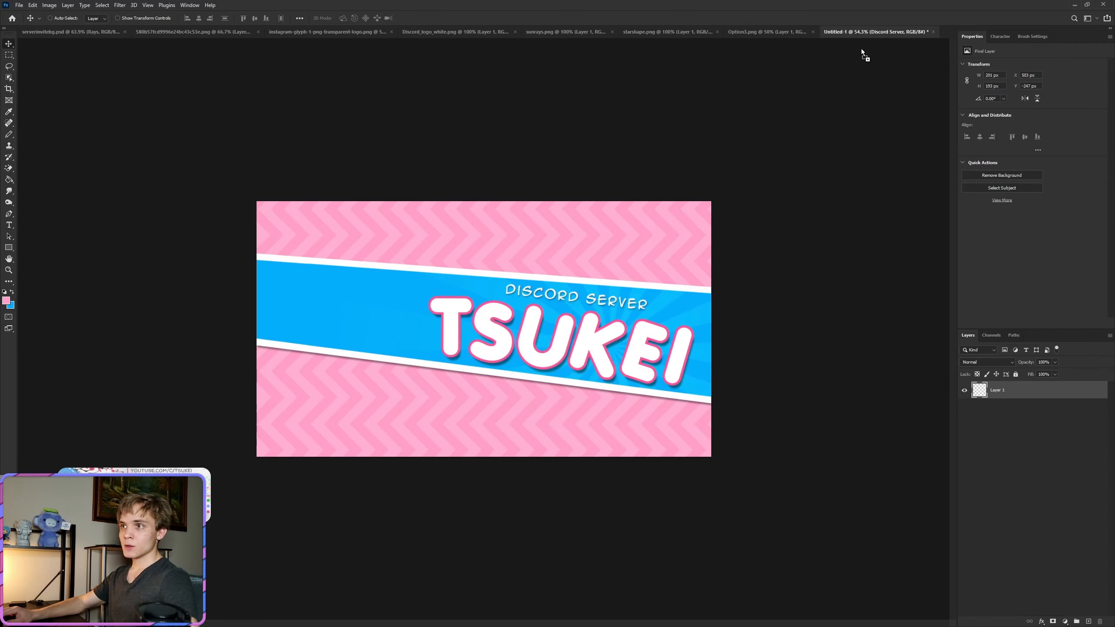
drag(678, 311, 678, 312)
Step: Scale the star down to about 106 x 110 px and place it above the I of TSUKEI near the band's end
scroll(698, 307, up, 3)
drag(749, 315, 760, 300)
key(ctrl+t)
drag(781, 261, 756, 283)
drag(763, 277, 767, 303)
click(434, 19)
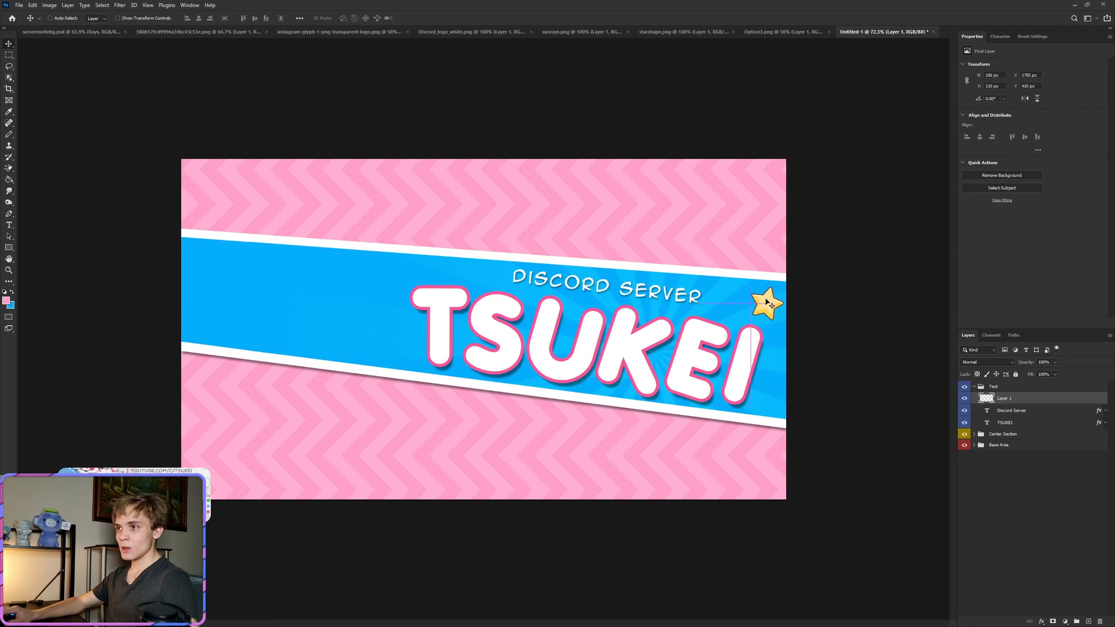
Step: Sample the star's light yellow centre and swap it into the background colour
scroll(891, 322, up, 8)
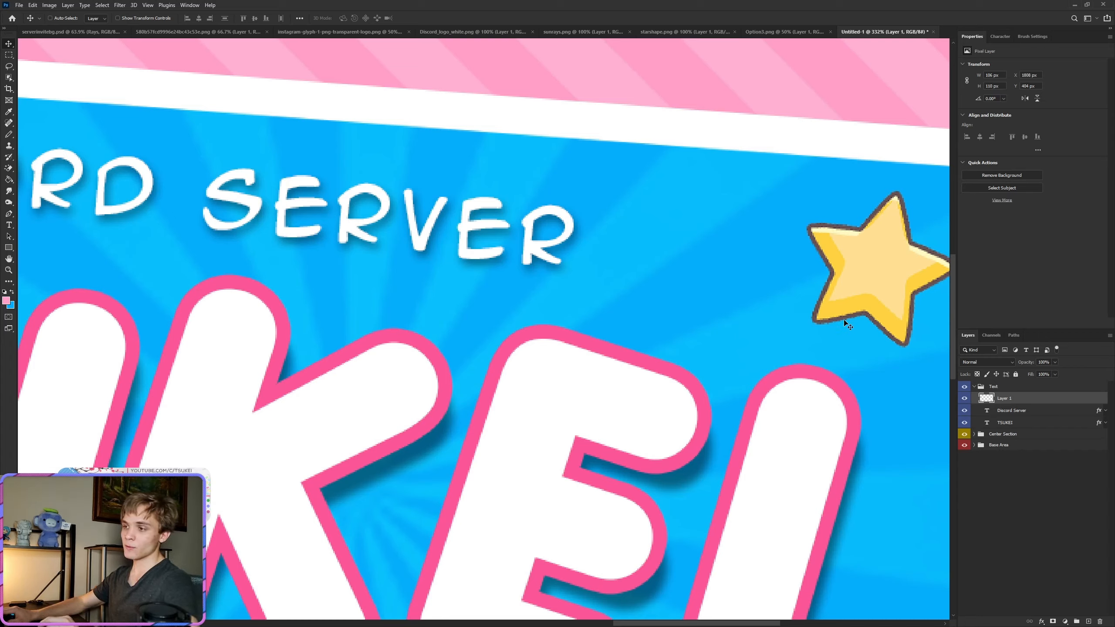
key(i)
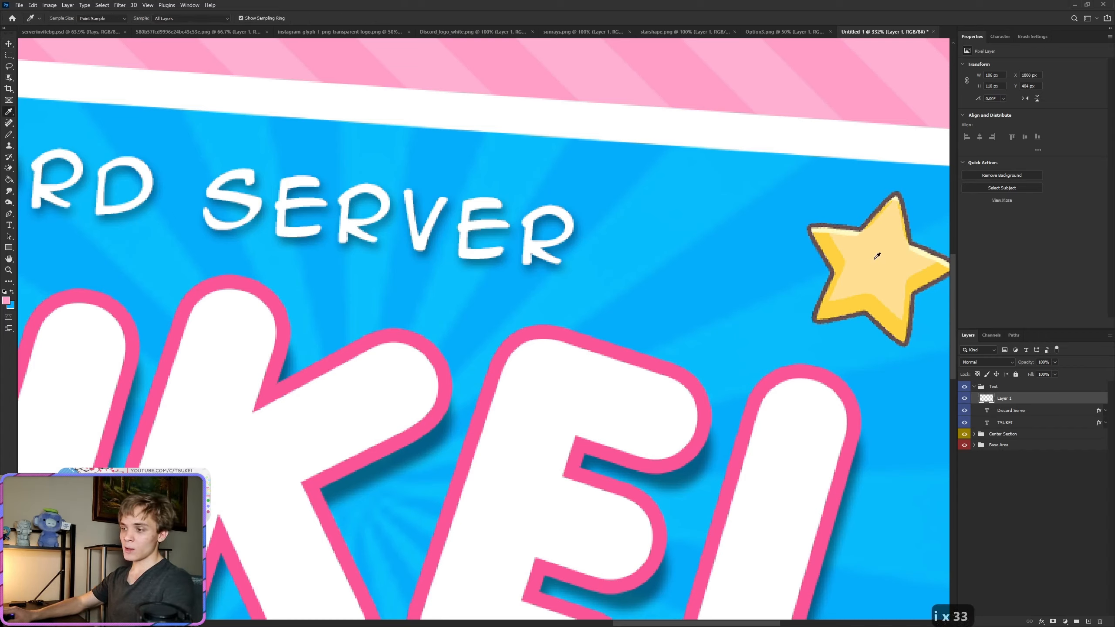
key(i)
key(i)
key(i)
key(i)
key(i)
key(i)
key(i)
key(i)
key(i)
key(i)
key(i)
key(i)
key(i)
key(i)
key(i)
key(i)
click(875, 256)
key(x)
key(s)
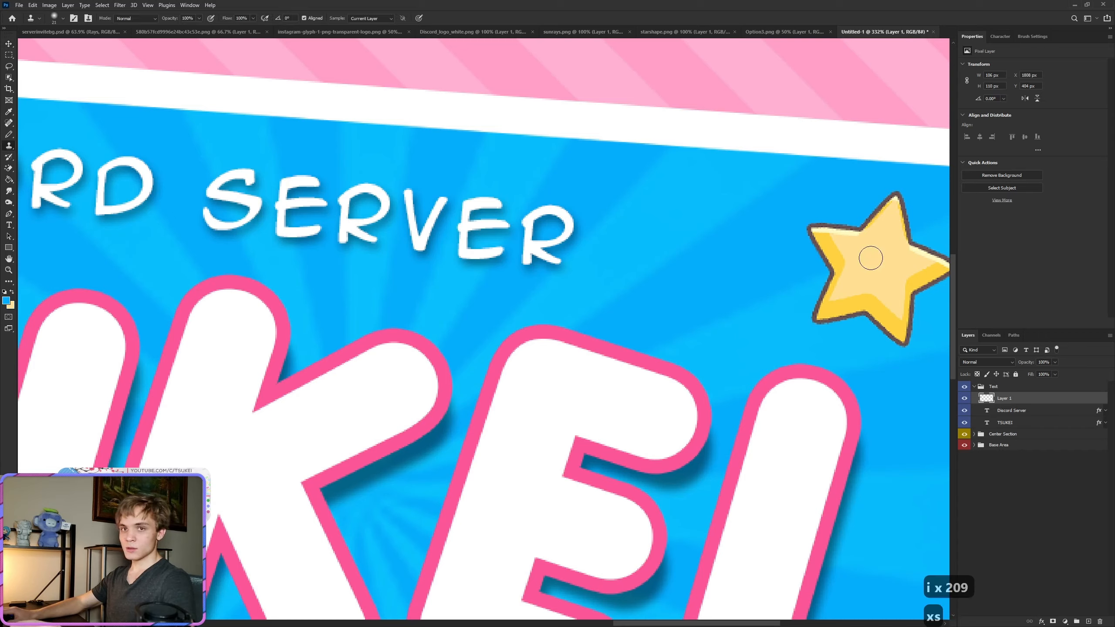
key(x)
key(x)
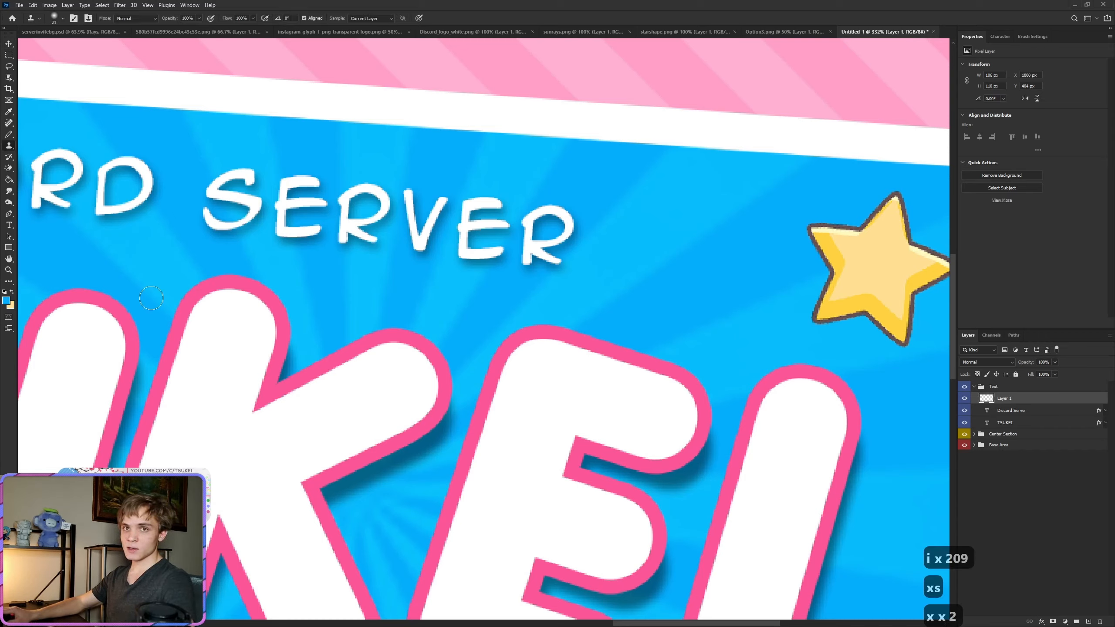
key(x)
key(x)
key(x)
key(x)
key(x)
key(x)
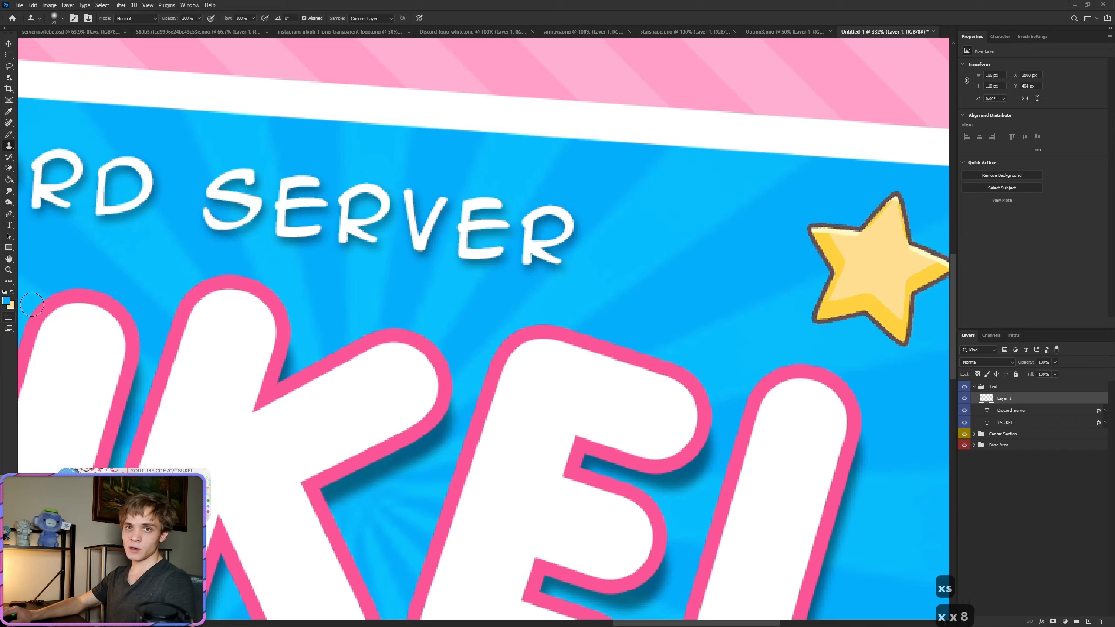
key(x)
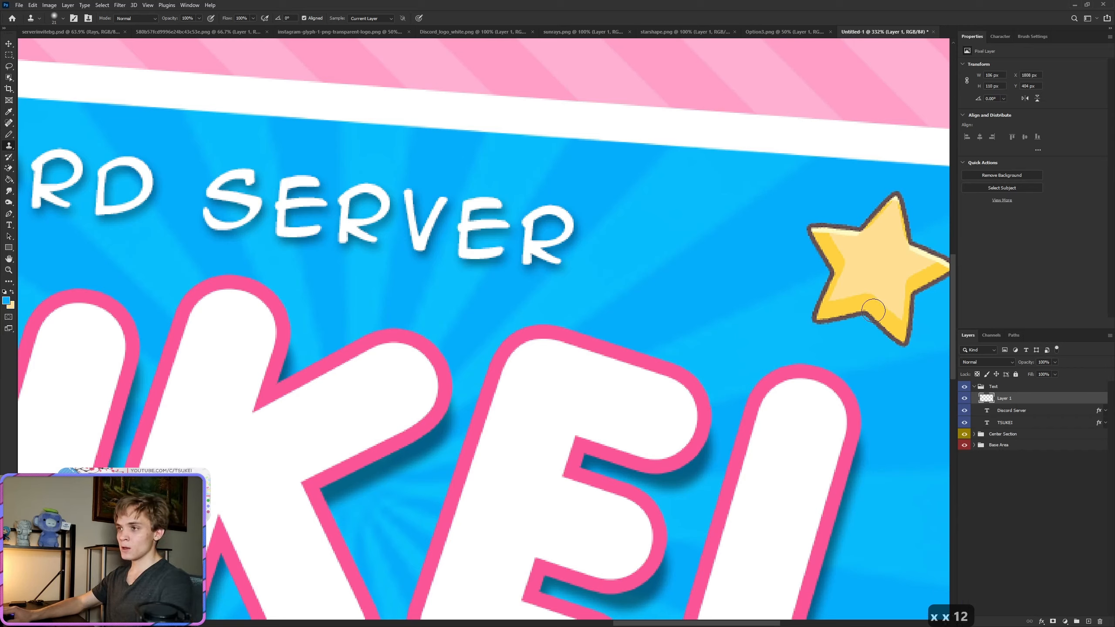
Step: Sample the star's darker yellow and swap colours so light yellow is the foreground and darker yellow the background
key(i)
key(i)
key(i)
key(i)
key(i)
key(i)
key(i)
key(i)
key(i)
key(i)
key(i)
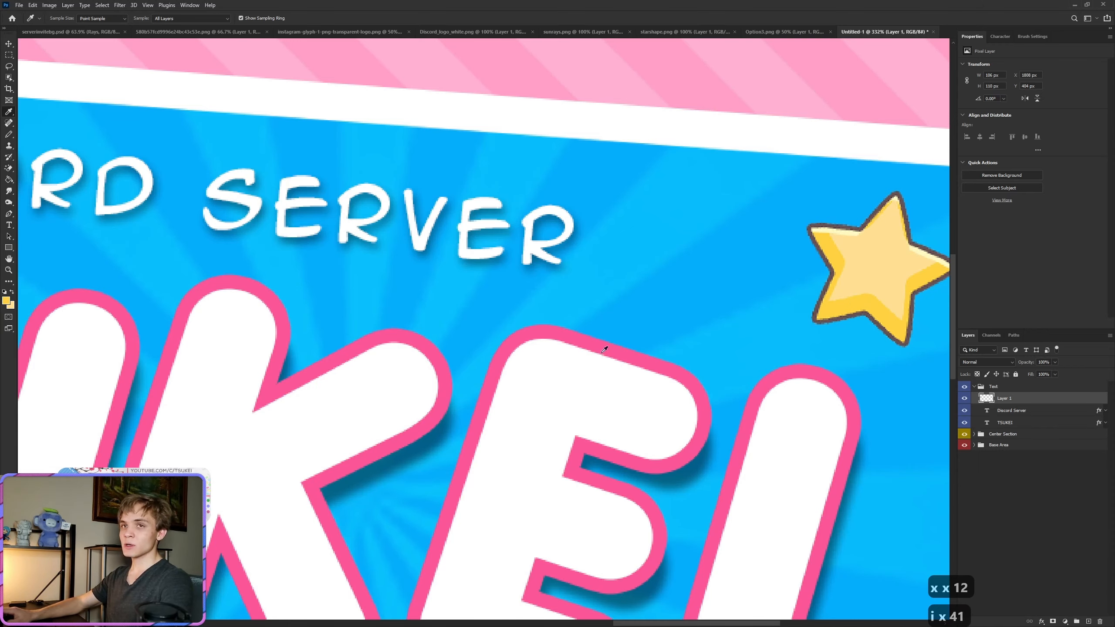
key(i)
key(i)
key(x)
scroll(631, 326, down, 2)
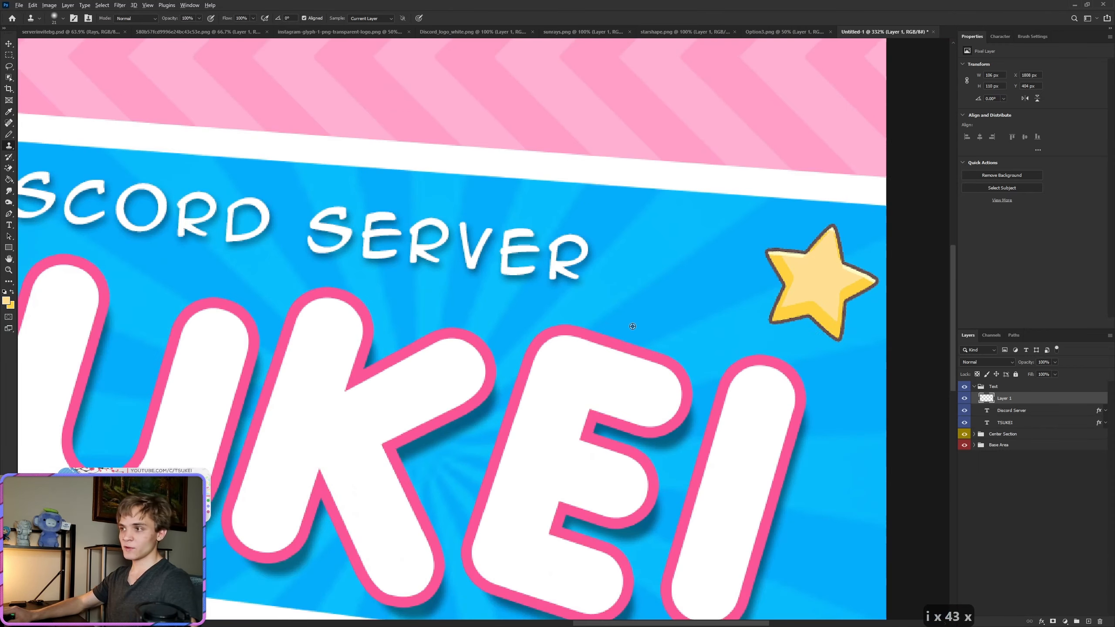
Step: Add a gradient overlay to the star layer using the Foreground to Background preset
right_click(1023, 399)
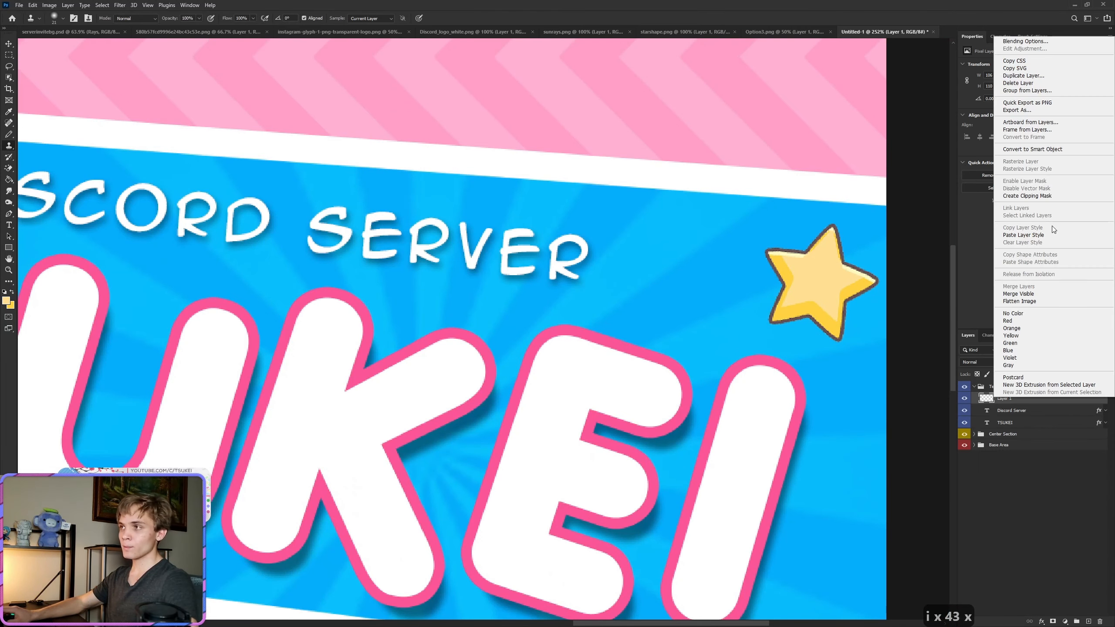
click(1017, 40)
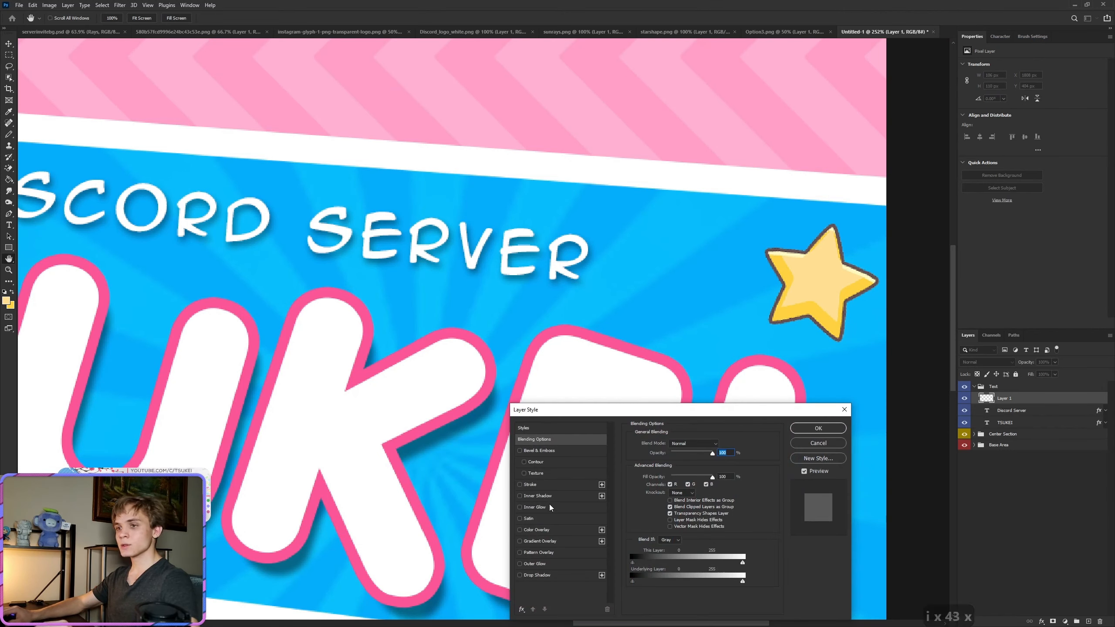
click(545, 541)
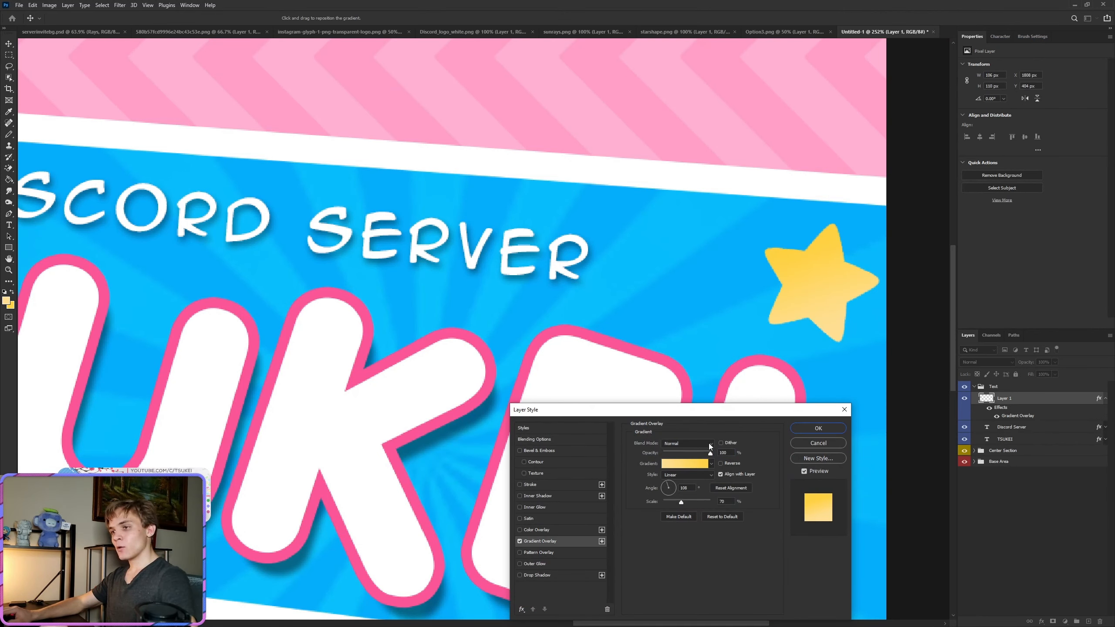
click(690, 464)
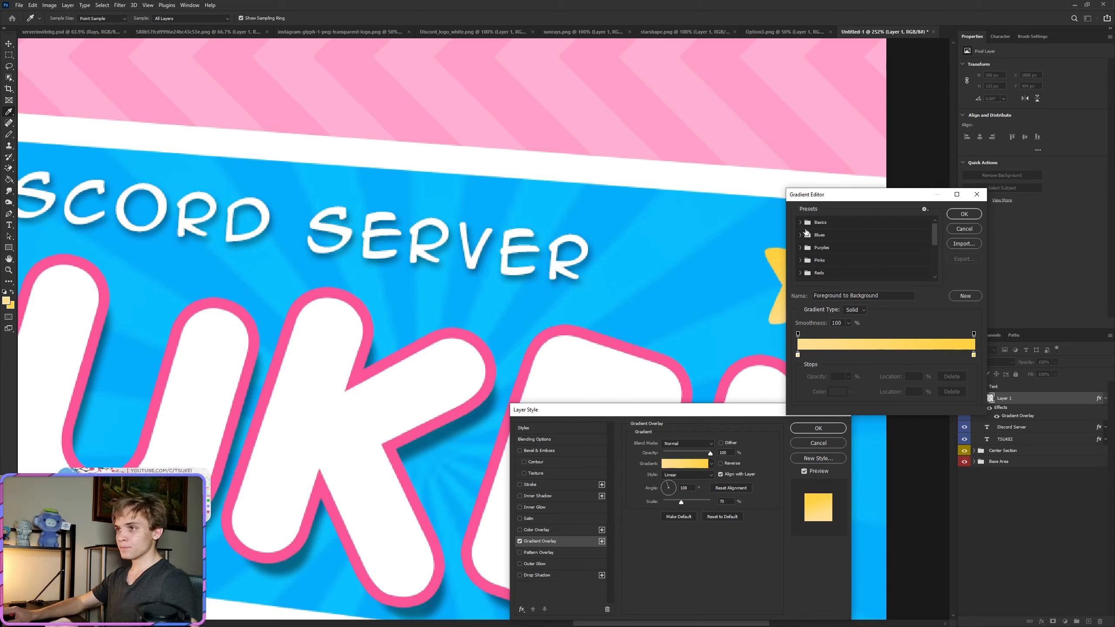
click(800, 223)
click(811, 239)
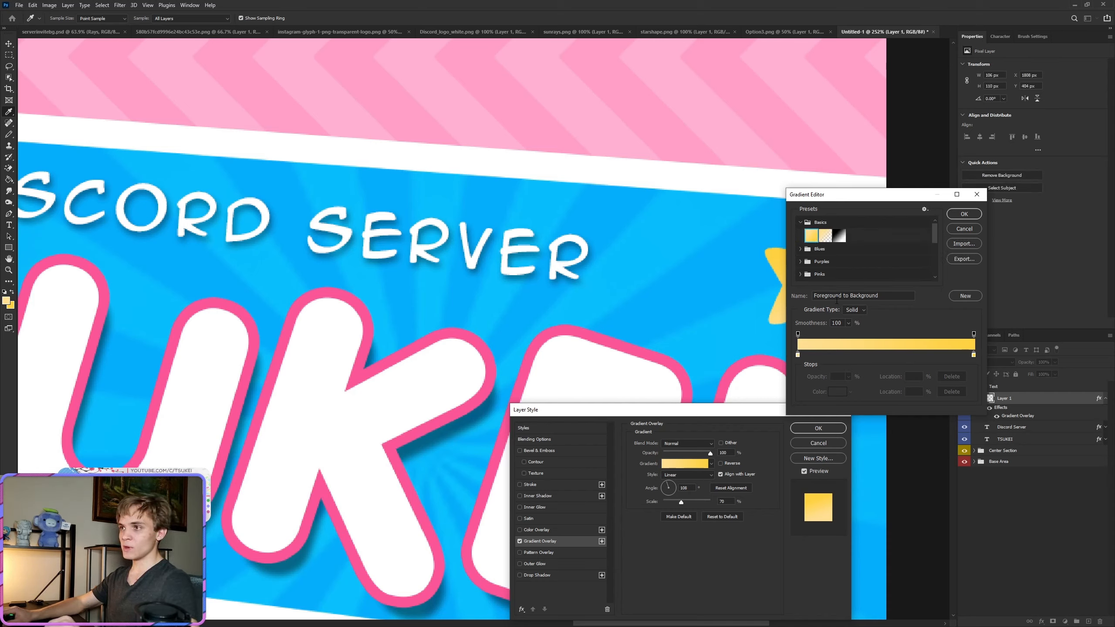
Step: Confirm the gradient's stop colours as light yellow ffe094 at 0% and the darker yellow at 100%
click(797, 356)
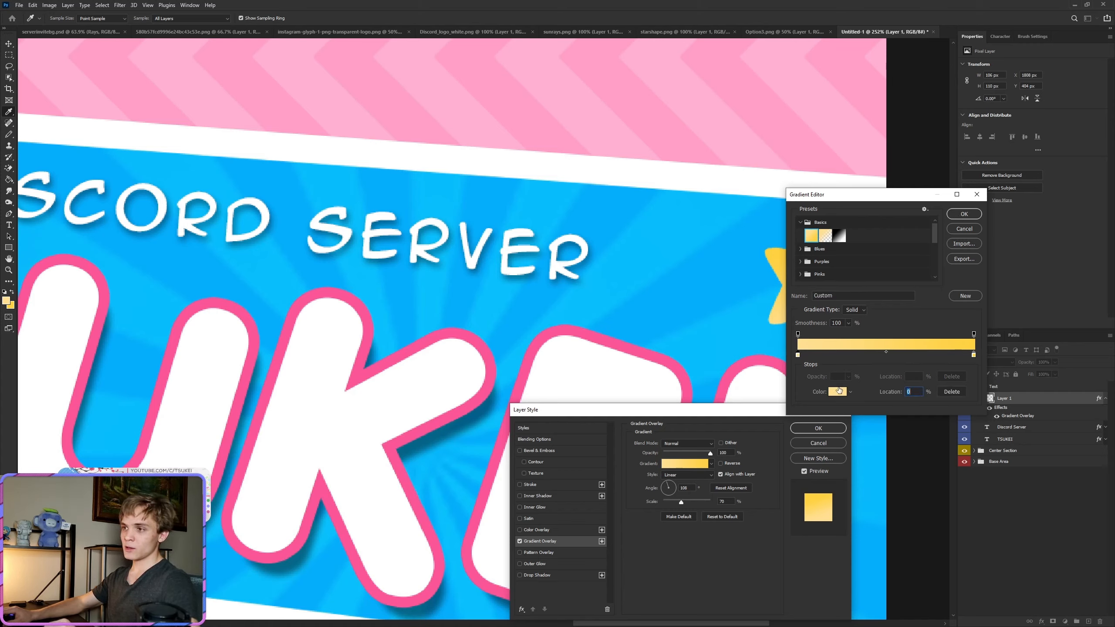
click(837, 391)
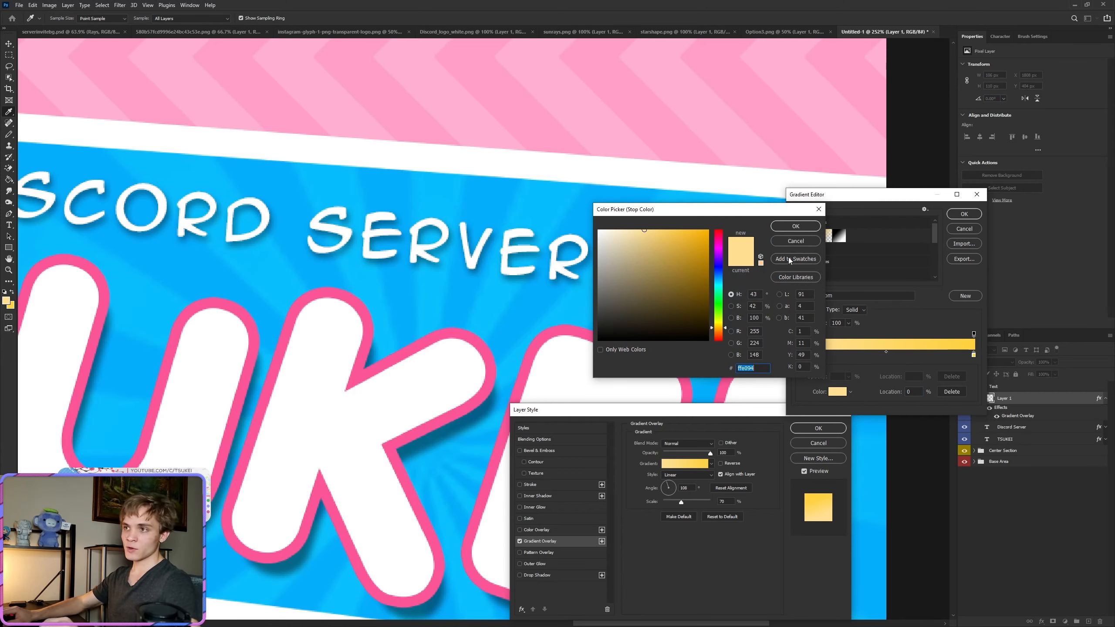
click(795, 225)
click(973, 354)
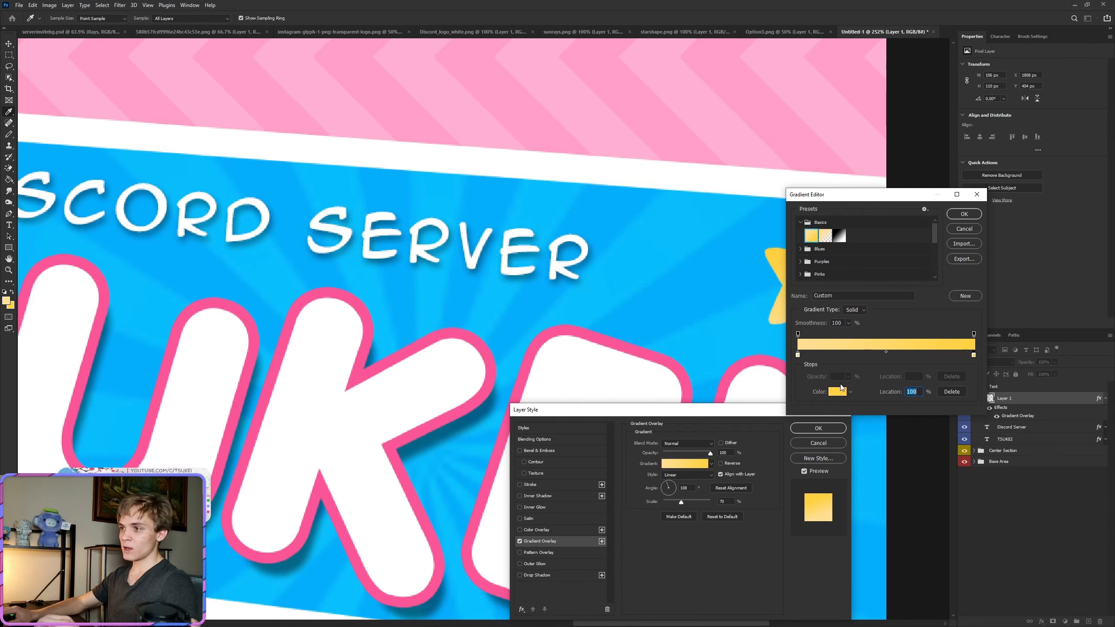
click(837, 390)
click(819, 226)
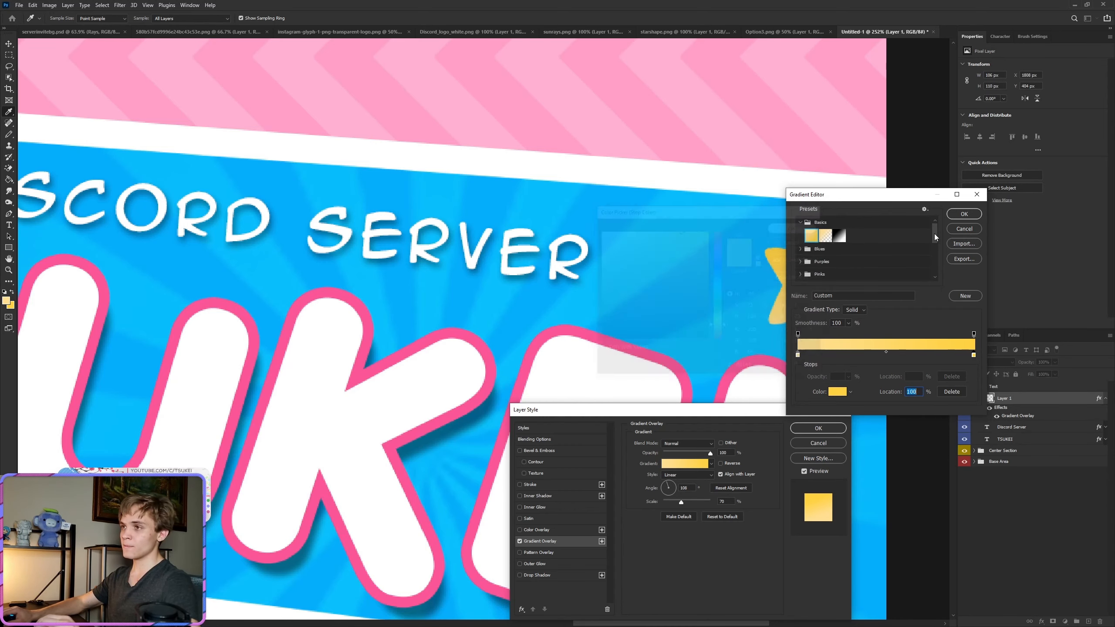
click(964, 215)
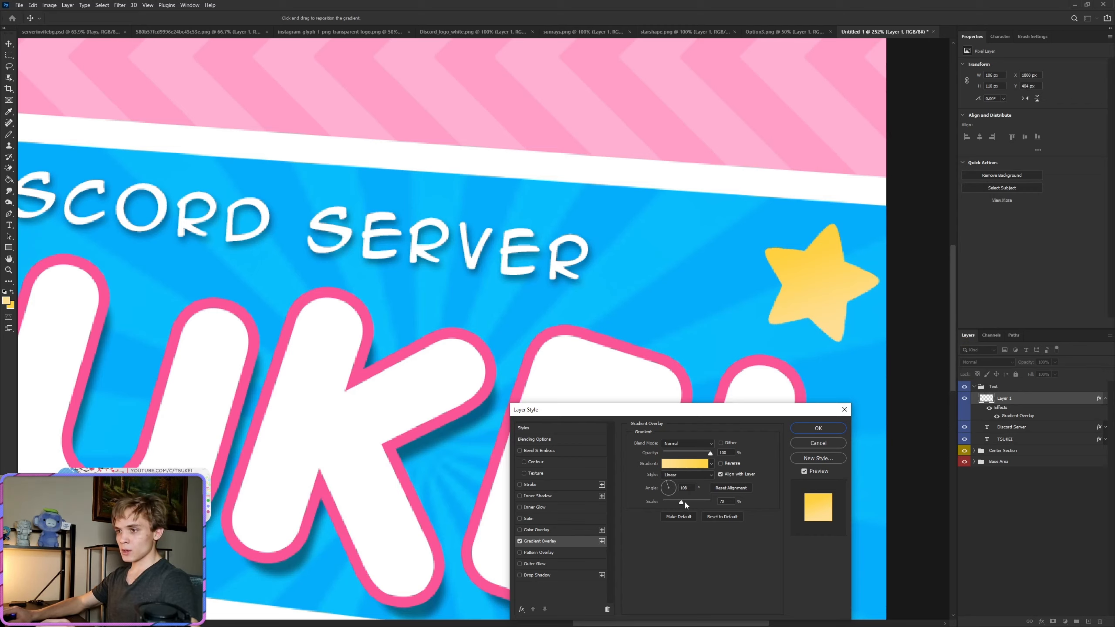
Step: Add a 5 px pink stroke and a black Multiply drop shadow to the star
click(519, 484)
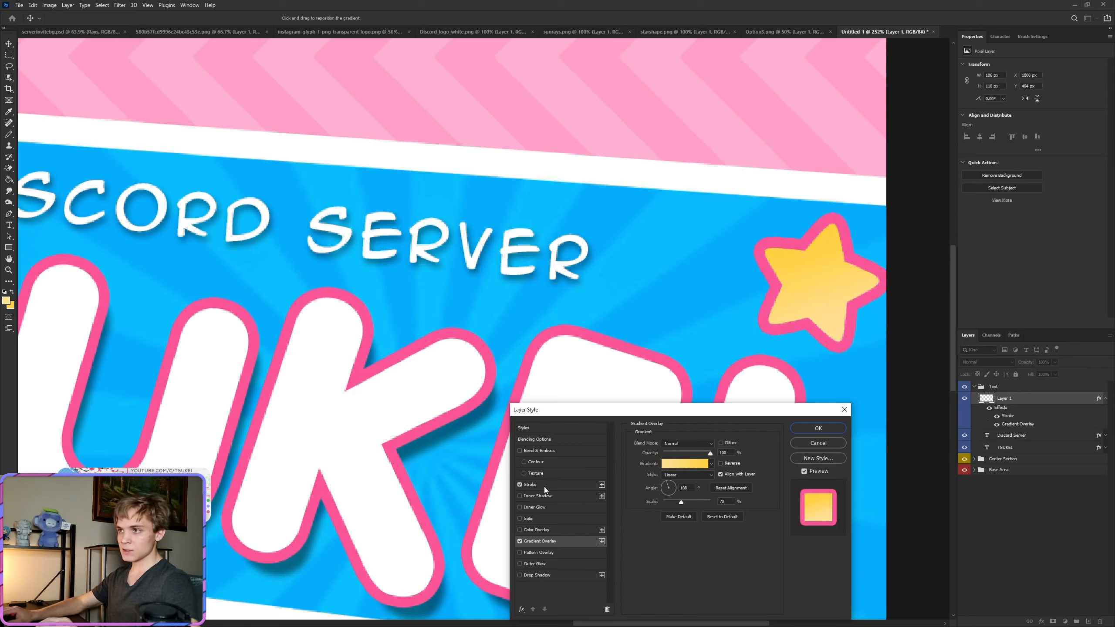
text(5)
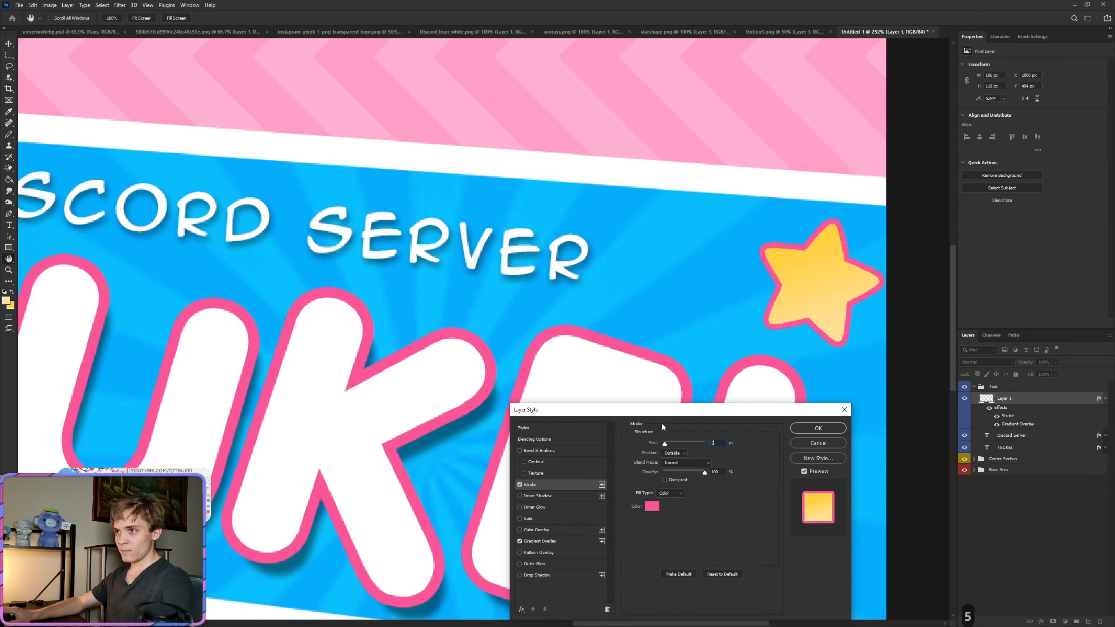
click(523, 576)
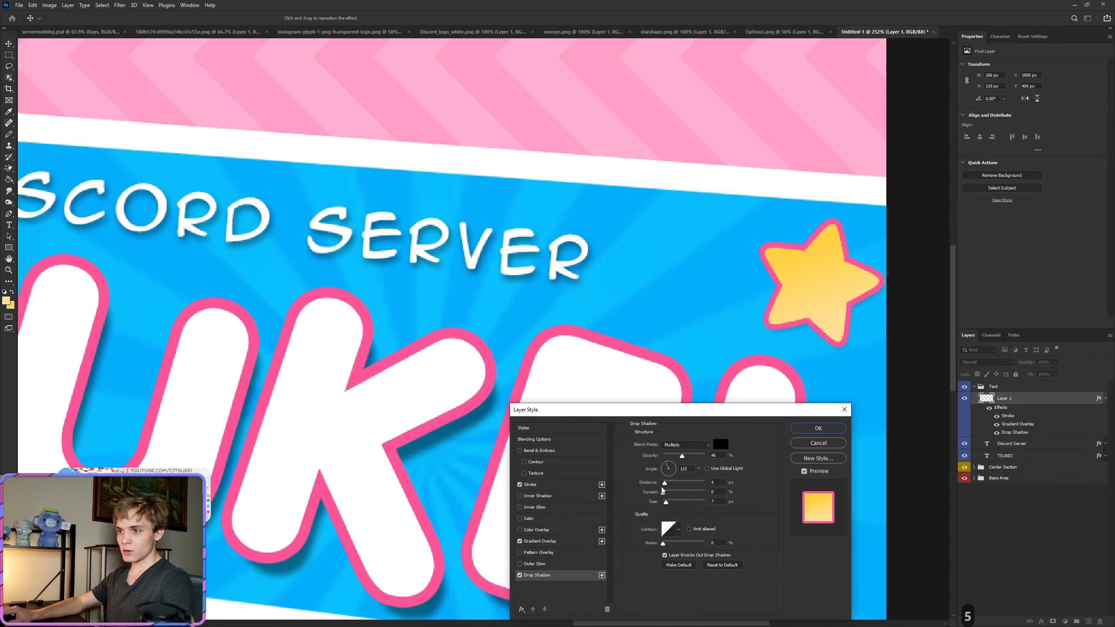
drag(664, 483, 666, 483)
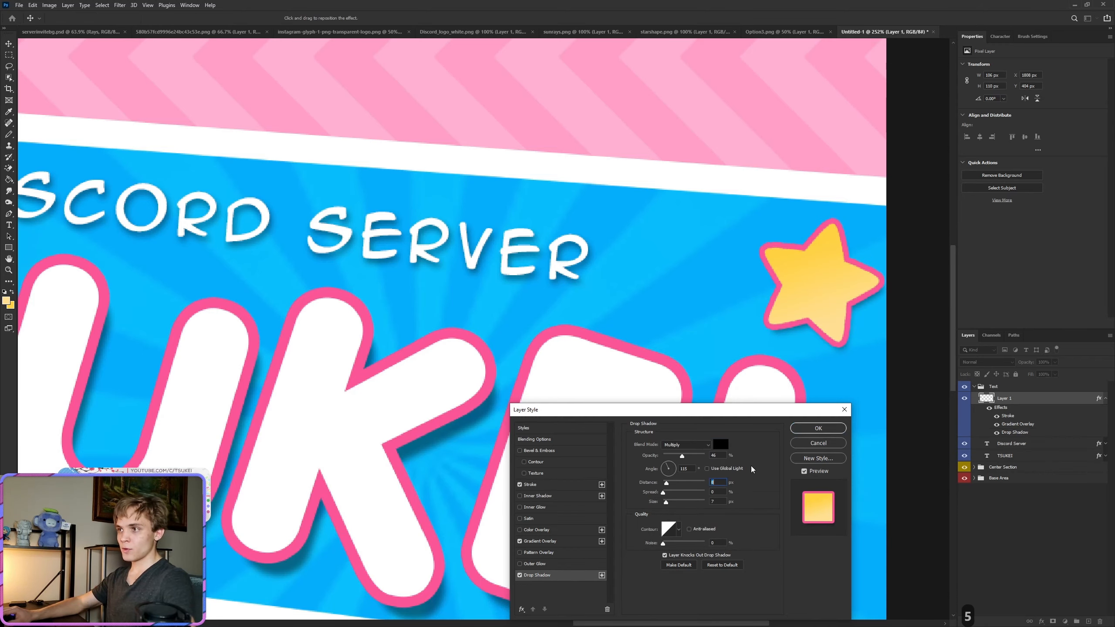
click(818, 428)
scroll(772, 428, down, 5)
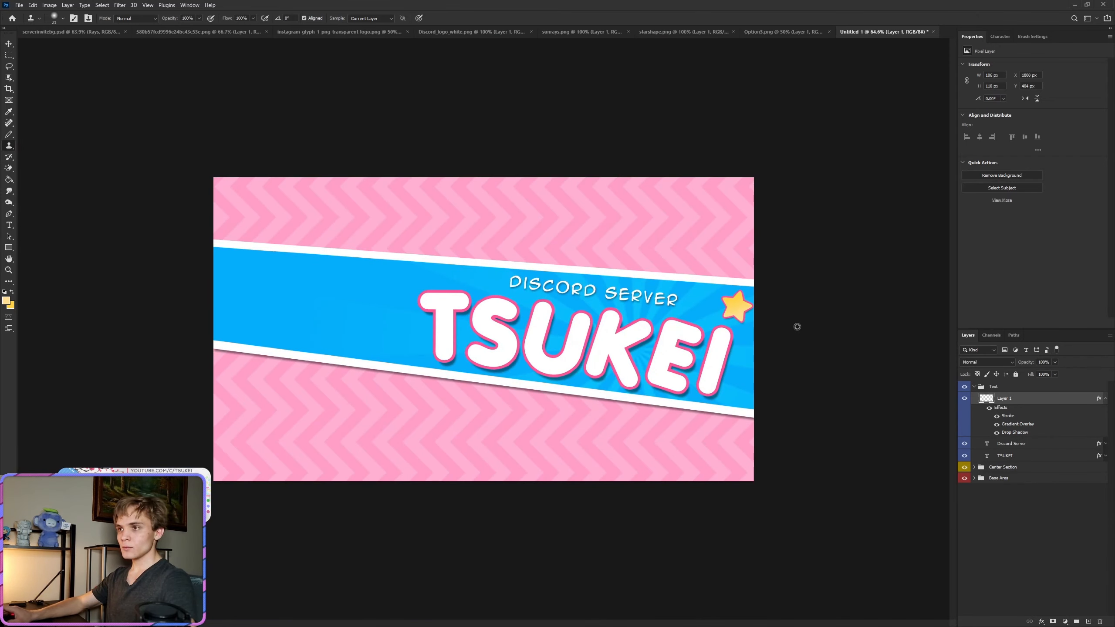
scroll(797, 327, up, 2)
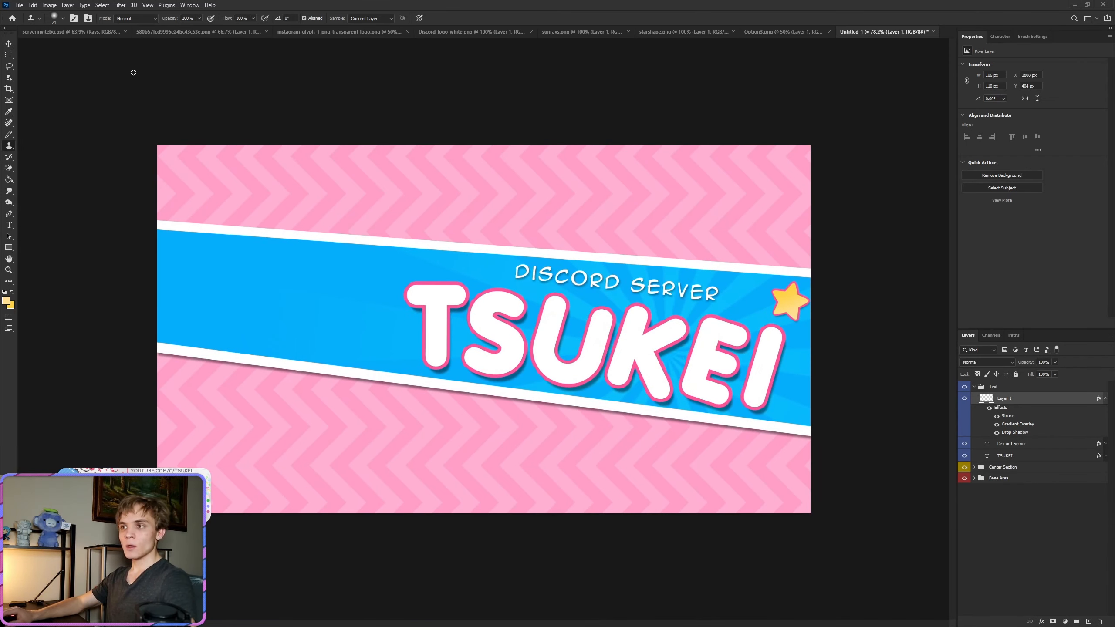
Step: Increase the distance of the star's drop shadow to 14 px
right_click(1021, 400)
click(1022, 42)
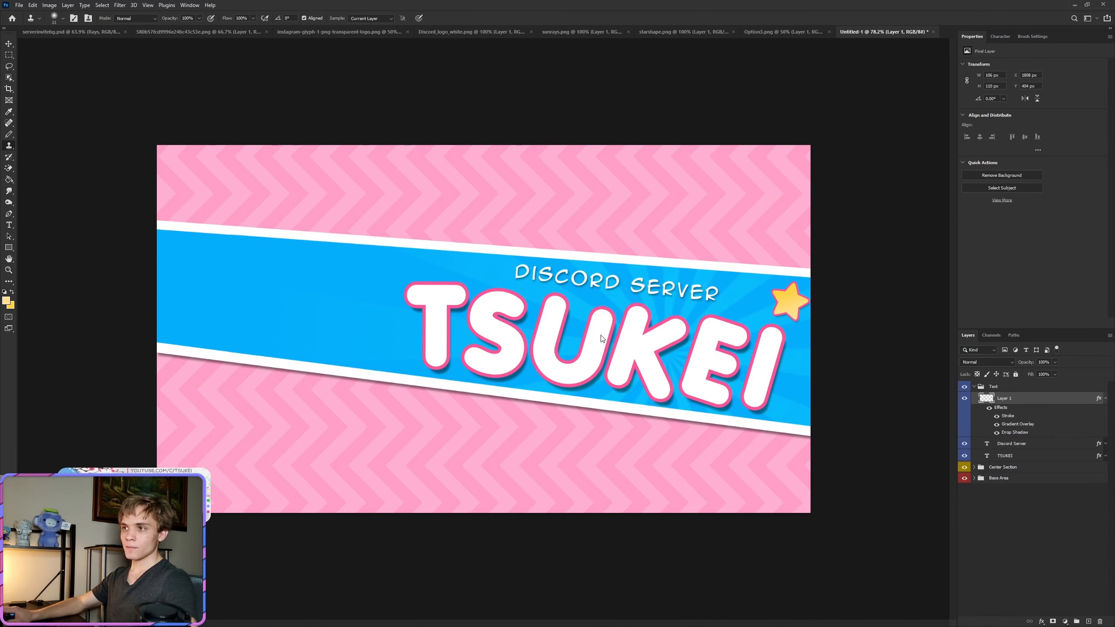
click(536, 575)
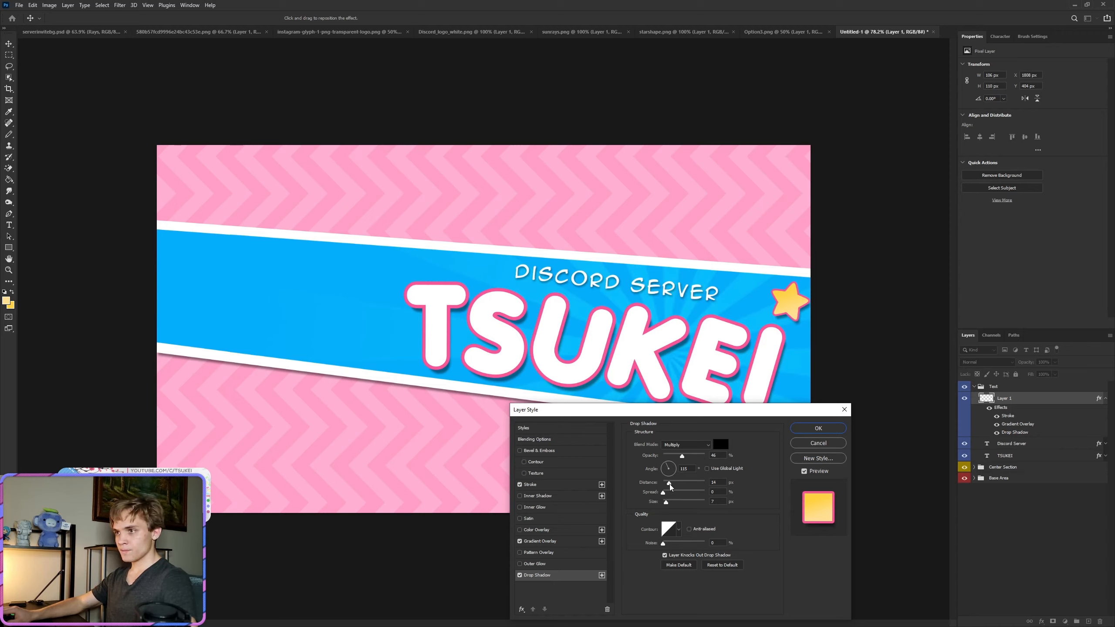
click(818, 428)
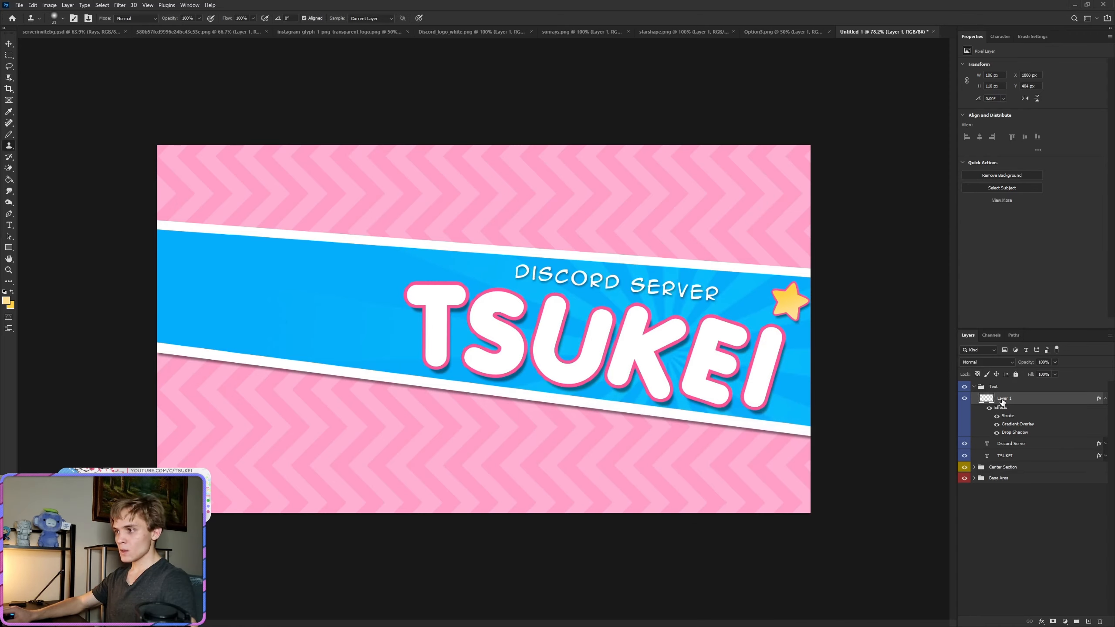
Step: Rename the star layer as Star and collapse its effects list
double_click(1004, 398)
text(Star)
key(Return)
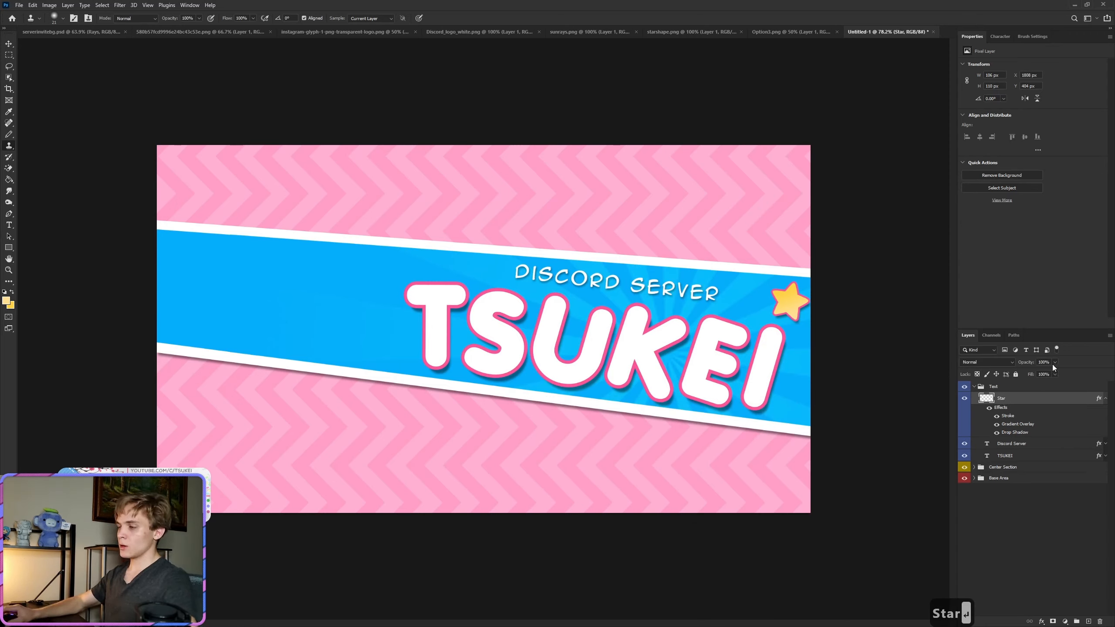
click(1101, 398)
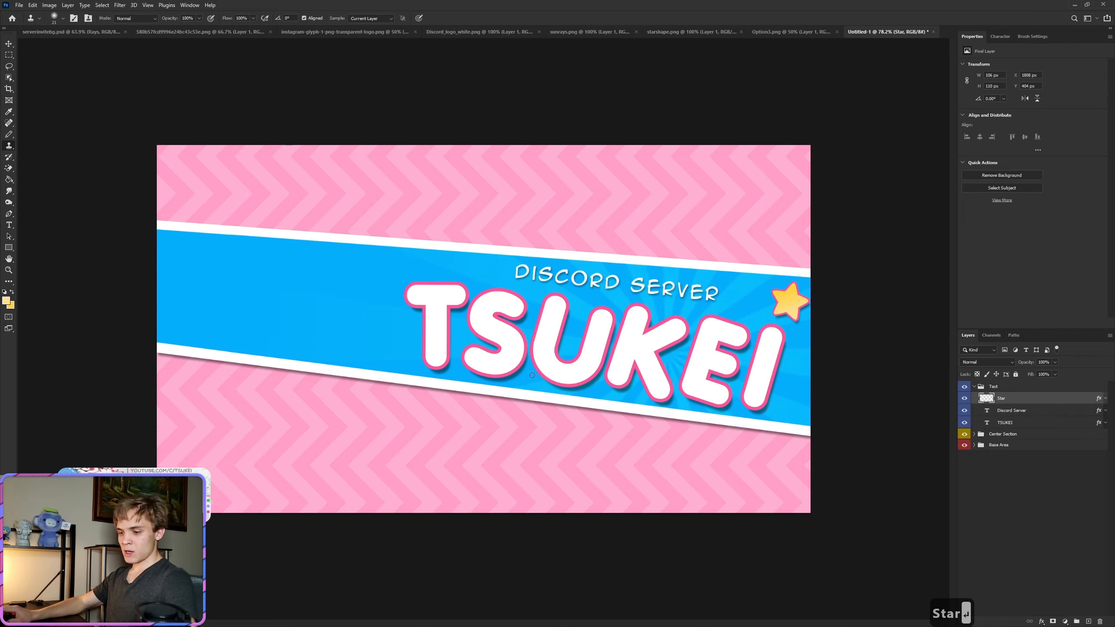
scroll(498, 366, down, 4)
scroll(498, 366, up, 6)
scroll(539, 341, down, 5)
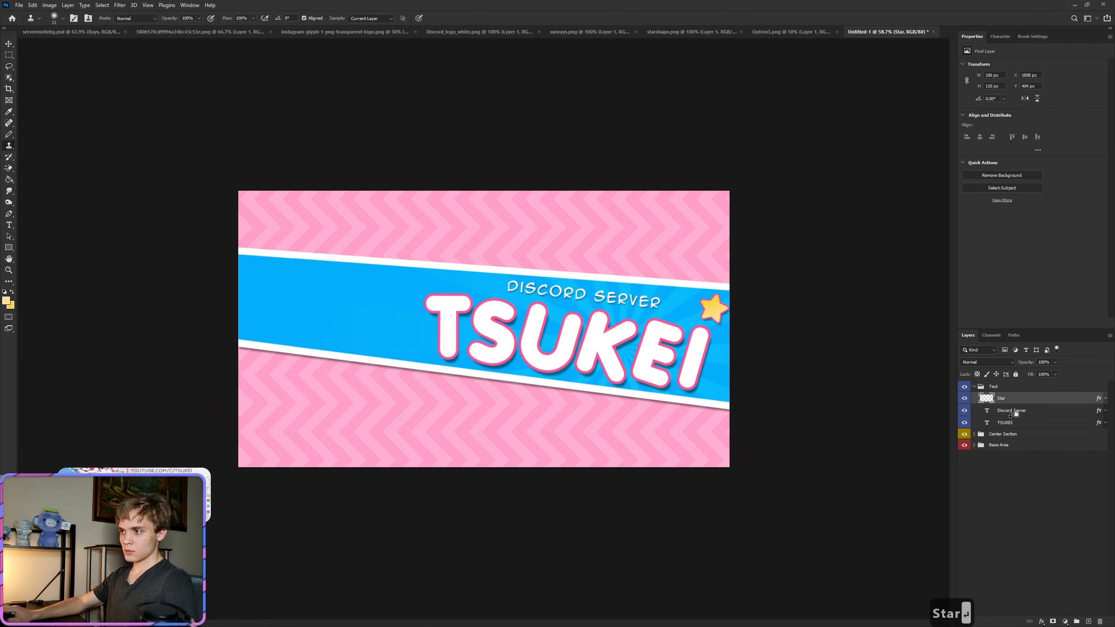
scroll(648, 343, up, 1)
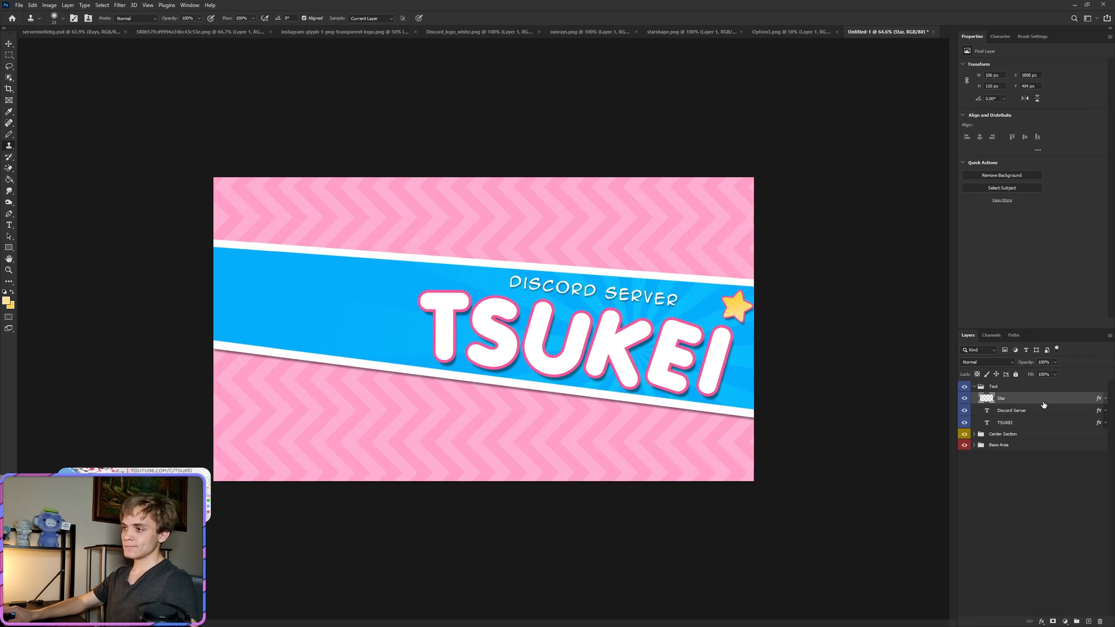
Step: Duplicate the Star layer and place the copy outside the Text group, directly above Center Section
key(ctrl+j)
drag(1005, 398, 998, 447)
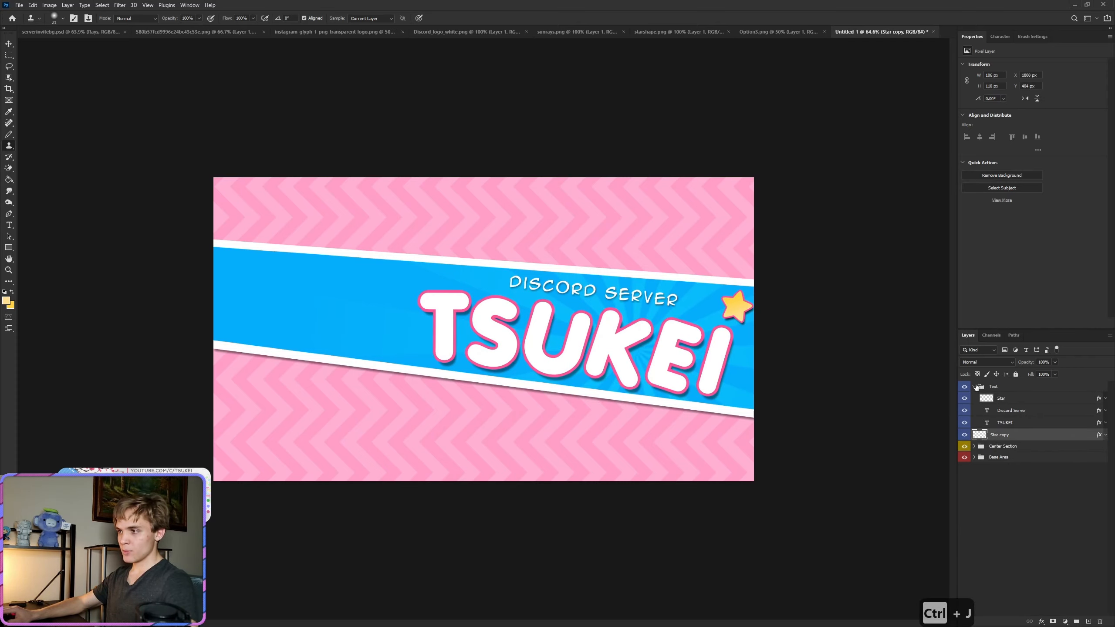
click(974, 387)
Step: Group the star copy, give the group a violet colour label and name it Misc. Decor
key(ctrl+g)
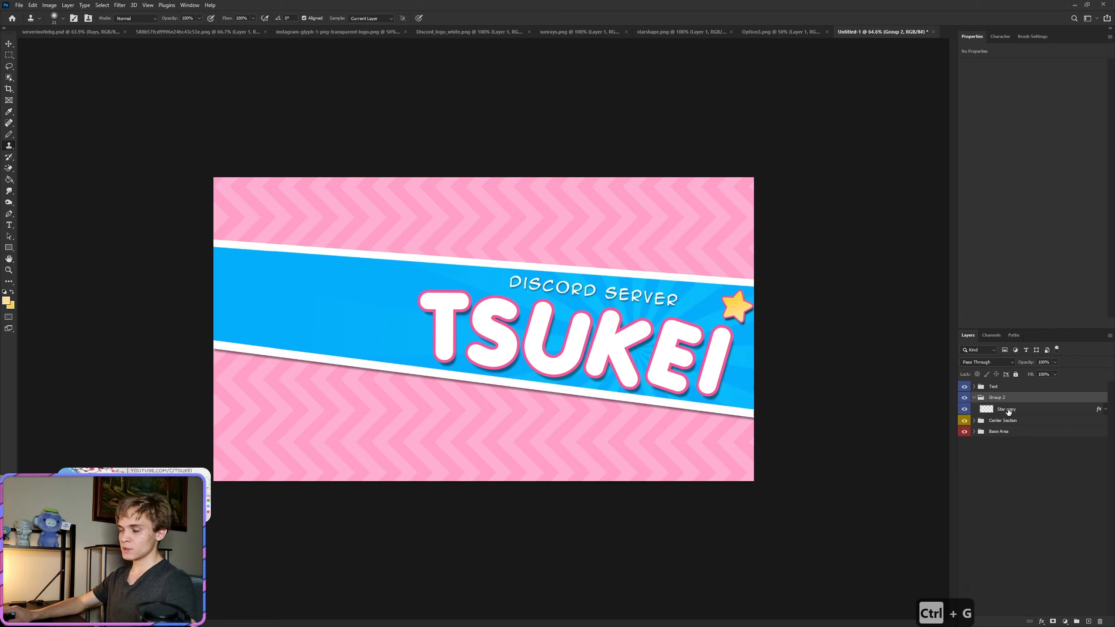
right_click(964, 398)
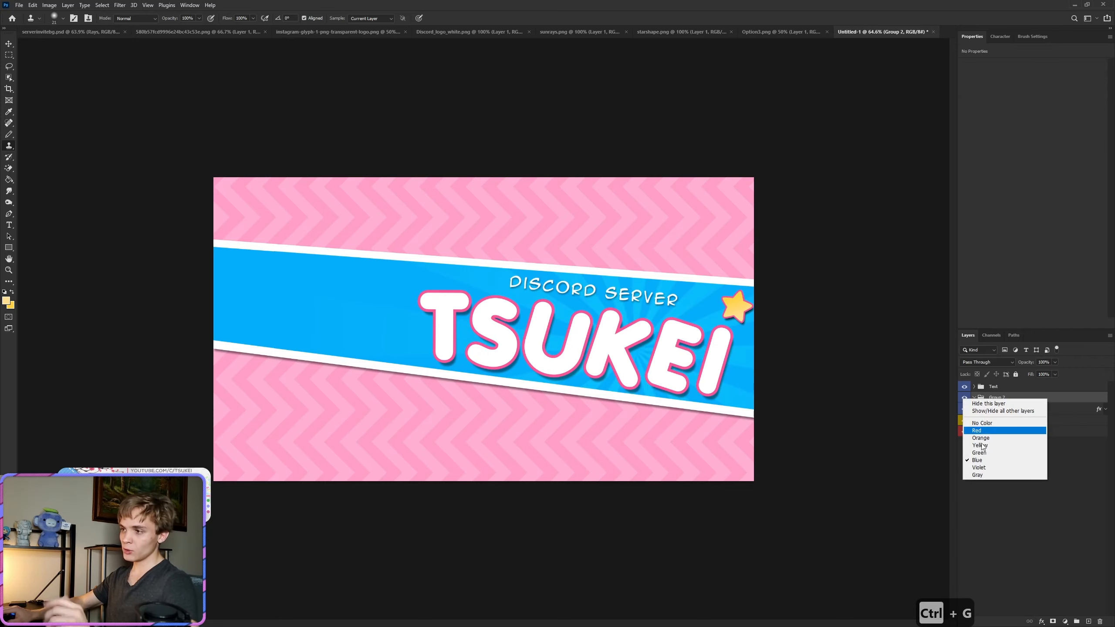
click(979, 467)
double_click(1004, 397)
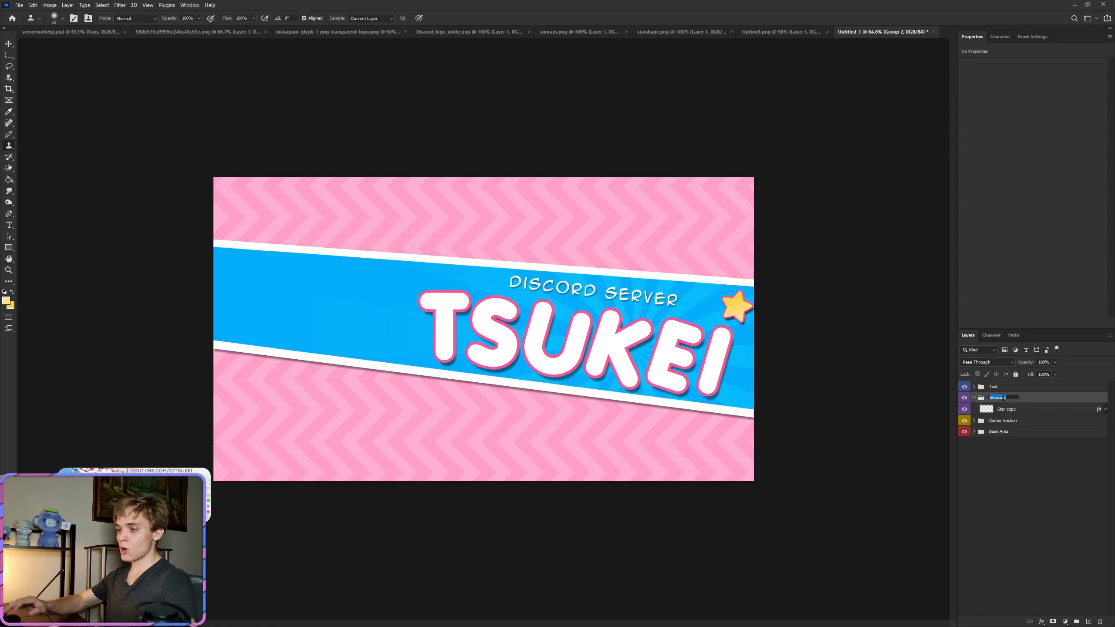
text(Misc. Decor)
key(Return)
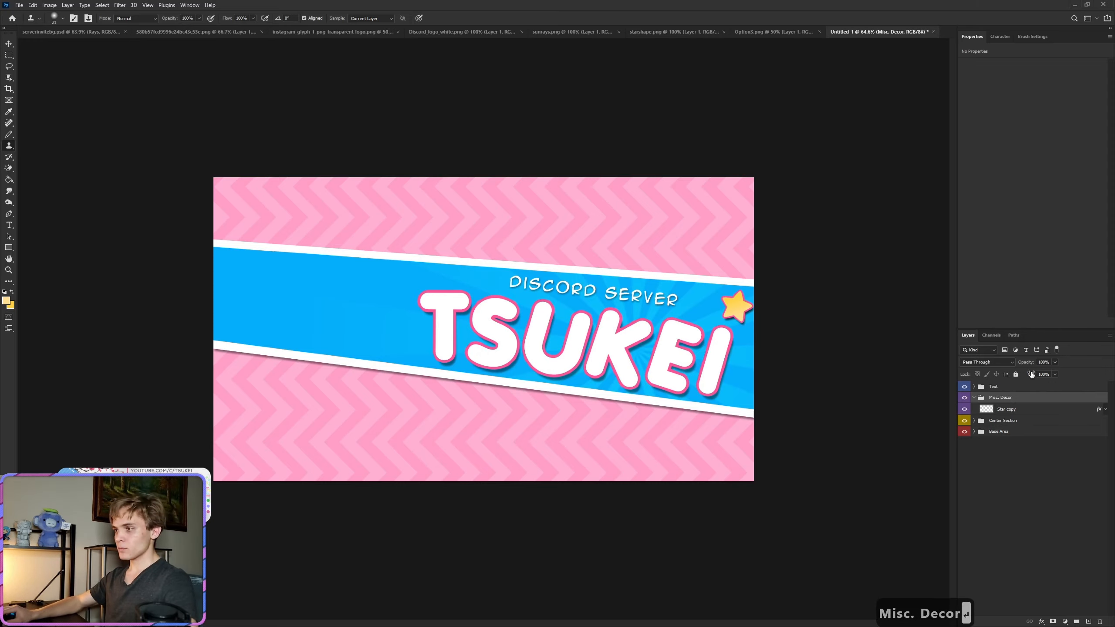
Step: Nest the star copy in its own subgroup named Stars inside Misc. Decor
click(1023, 409)
key(ctrl+g)
double_click(1009, 408)
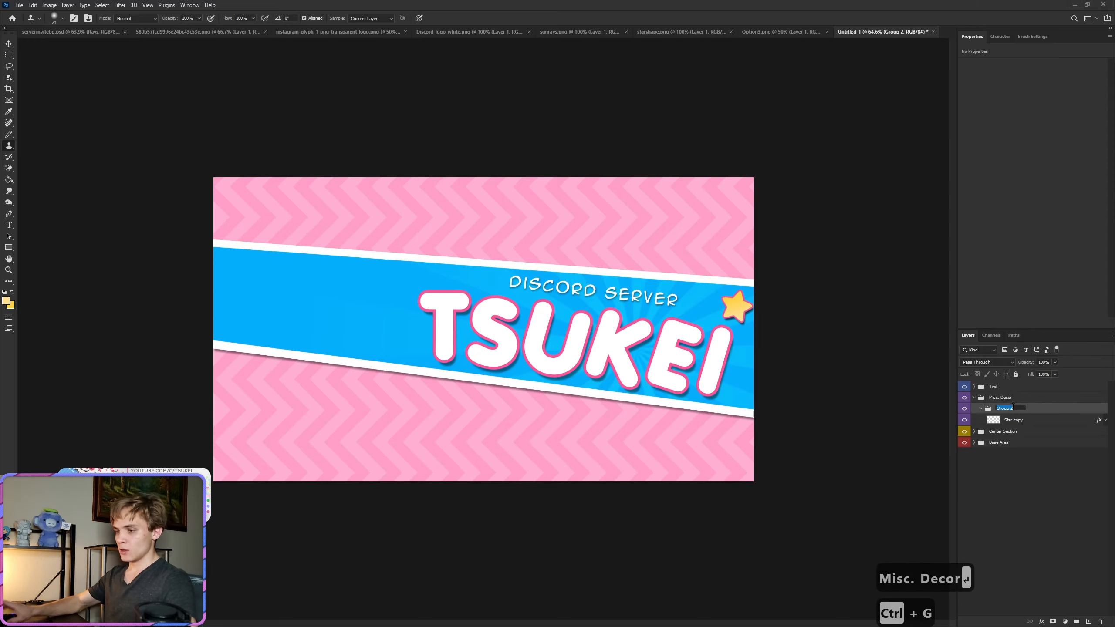
text(Stars)
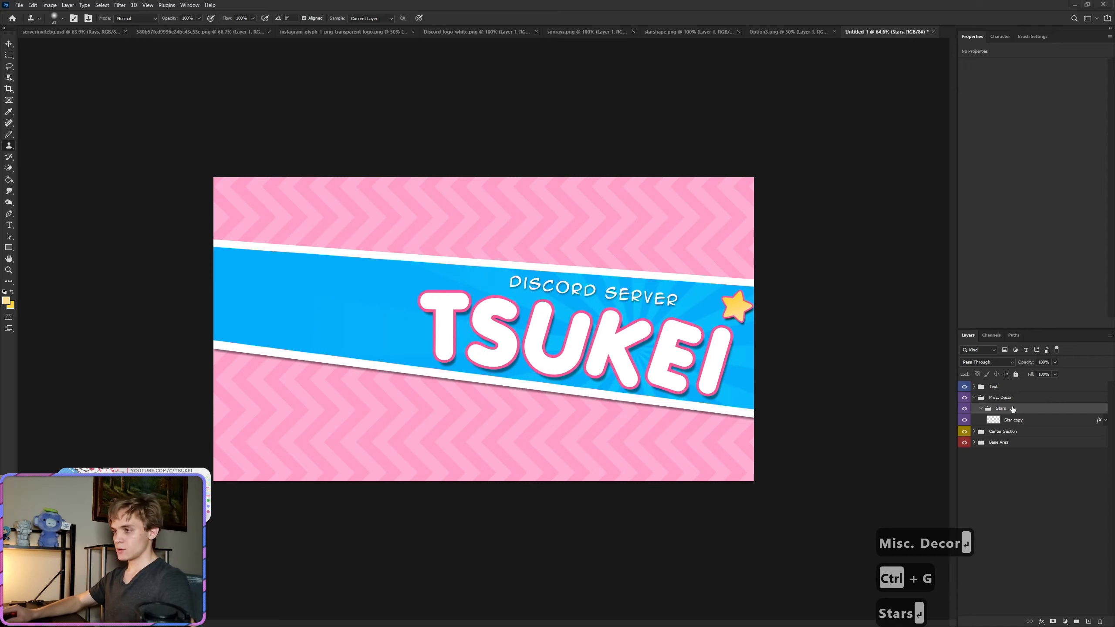
key(Return)
Step: Move the star copy to the left end of the blue band and scale it down to about 65 px wide
click(1007, 418)
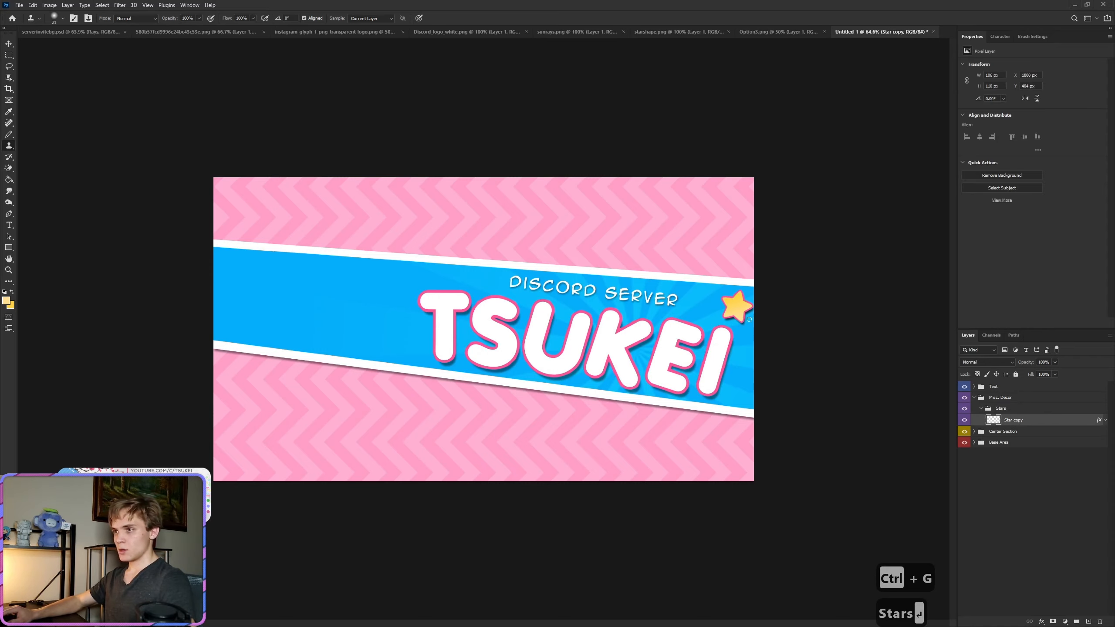
click(8, 46)
drag(728, 311, 240, 302)
key(ctrl+t)
click(433, 19)
drag(271, 346, 271, 341)
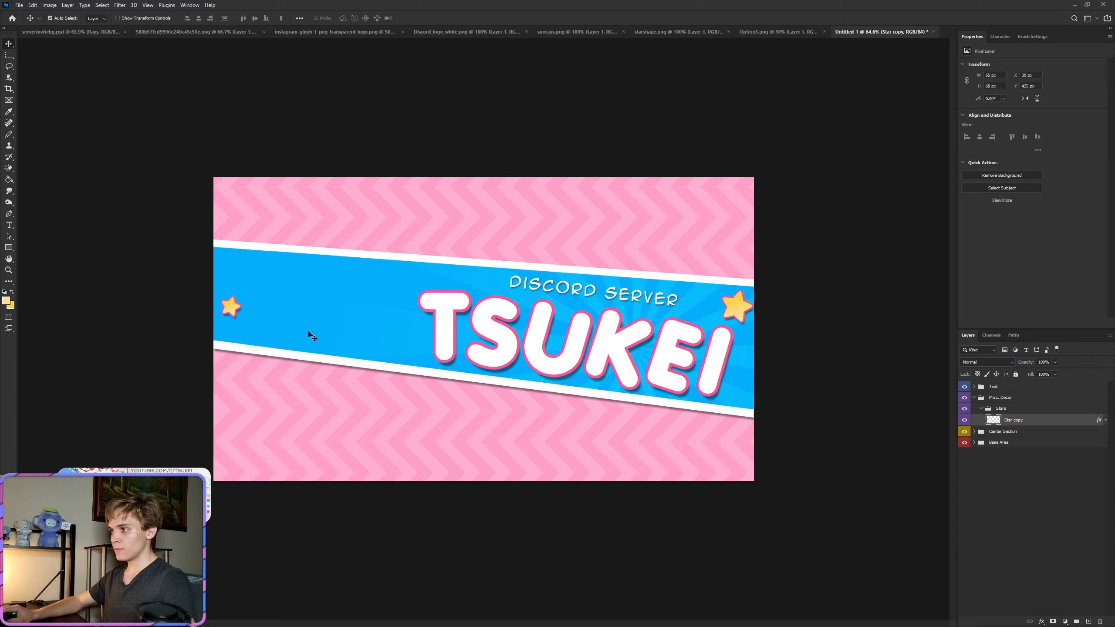
Step: Duplicate the small star and rotate the copy by about -30°
key(ctrl+j)
key(ctrl+t)
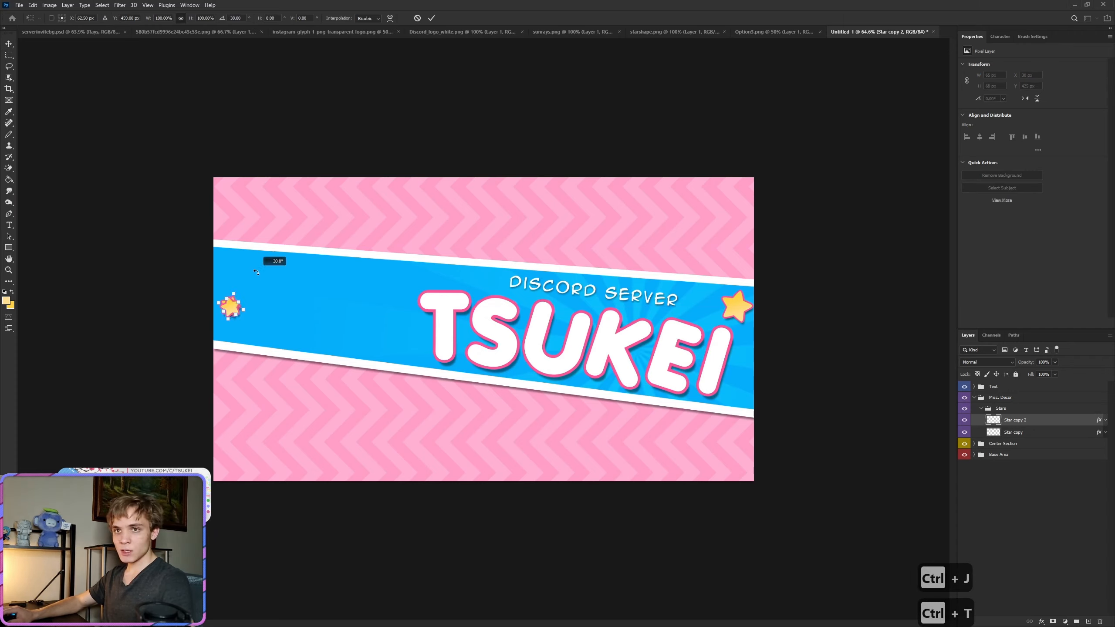
key(Return)
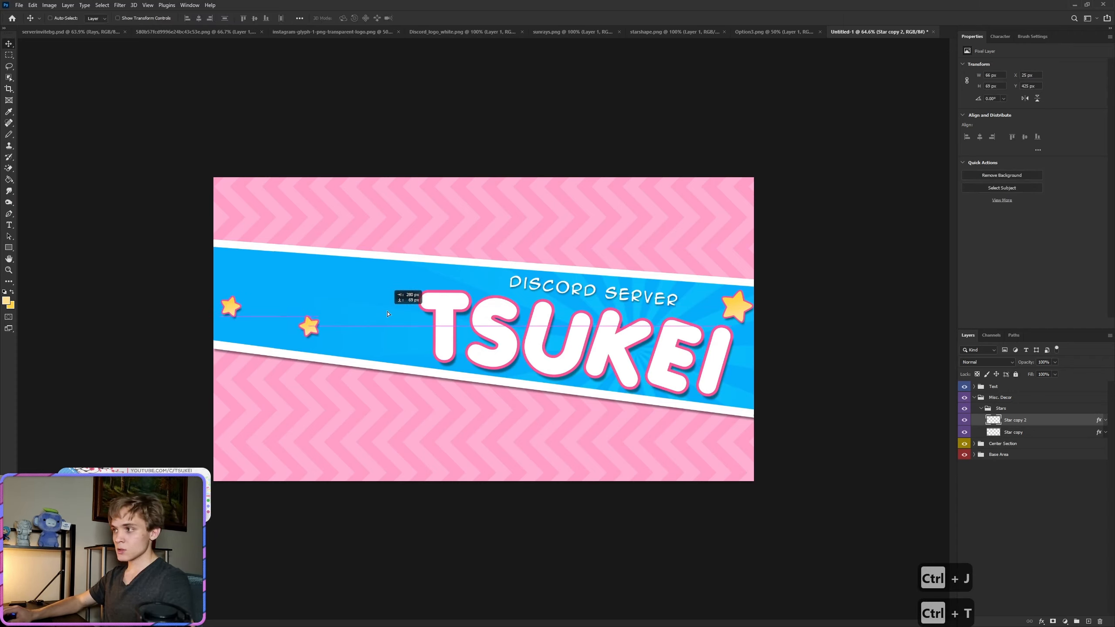
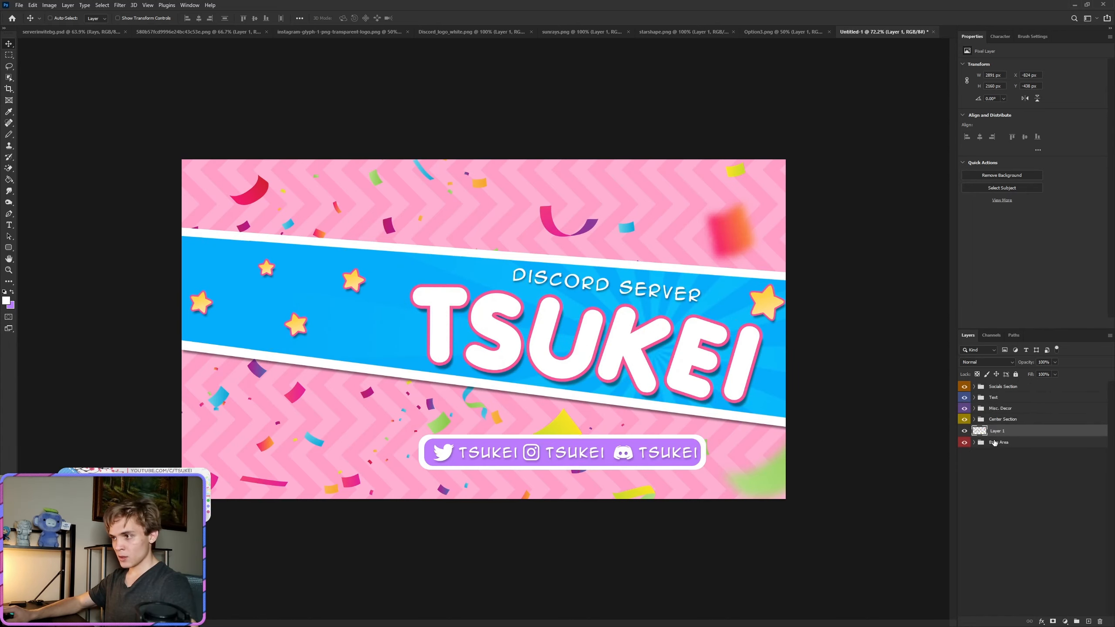
Step: Group the confetti layer and name the group Confeet
key(ctrl+g)
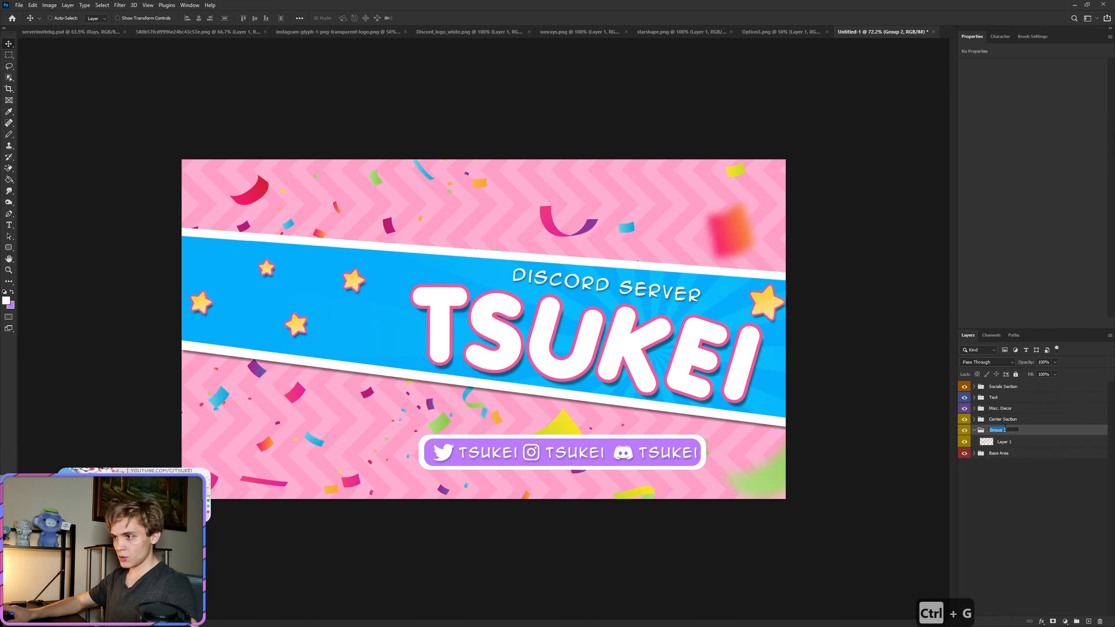
text(Confett)
key(Return)
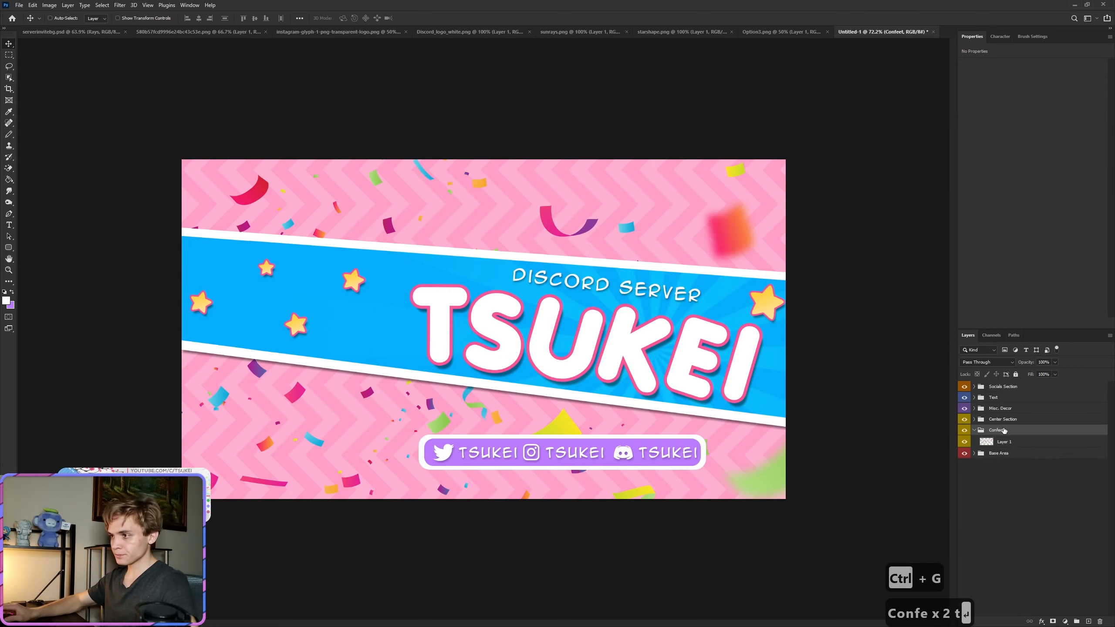
Step: Shift the confetti toward the lower-left of the canvas and invert its colours
click(1004, 441)
drag(439, 375, 206, 510)
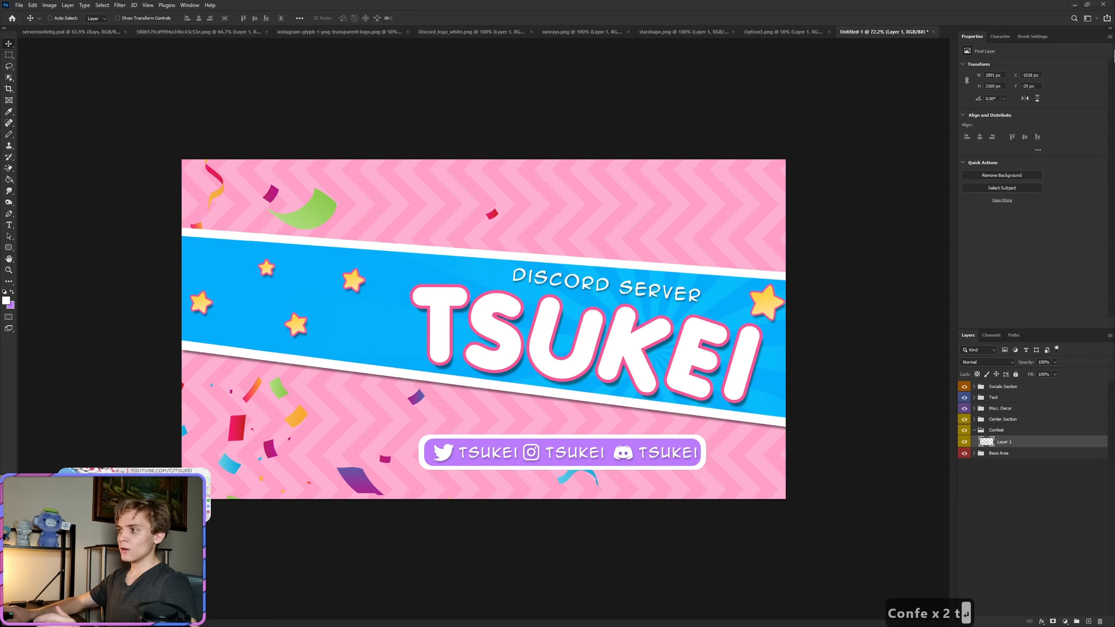
click(49, 5)
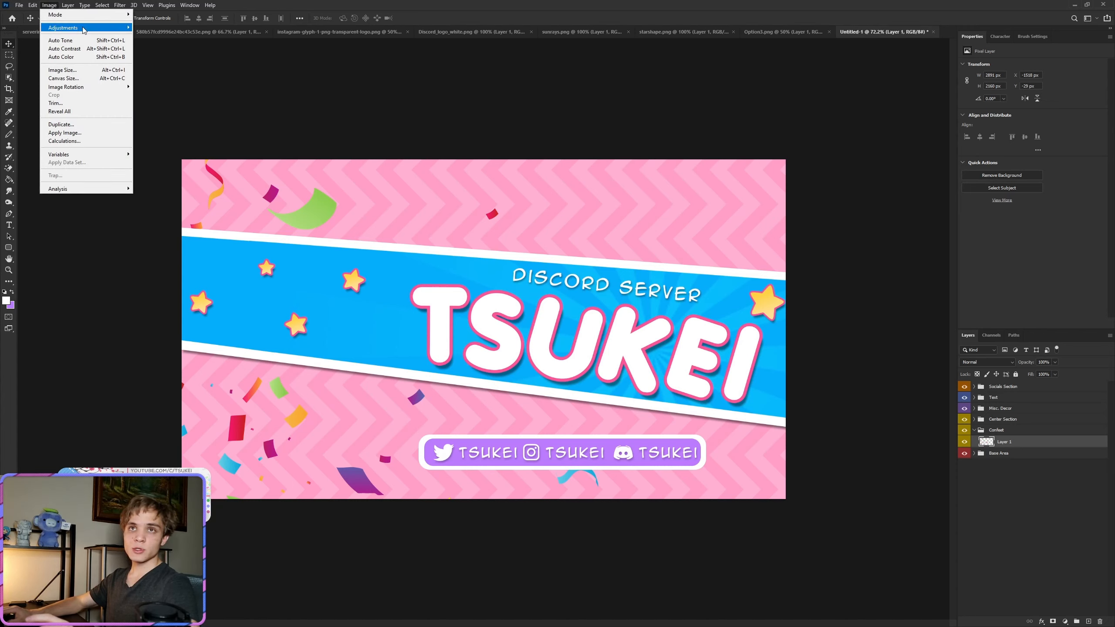
mouse_move(84, 27)
click(158, 127)
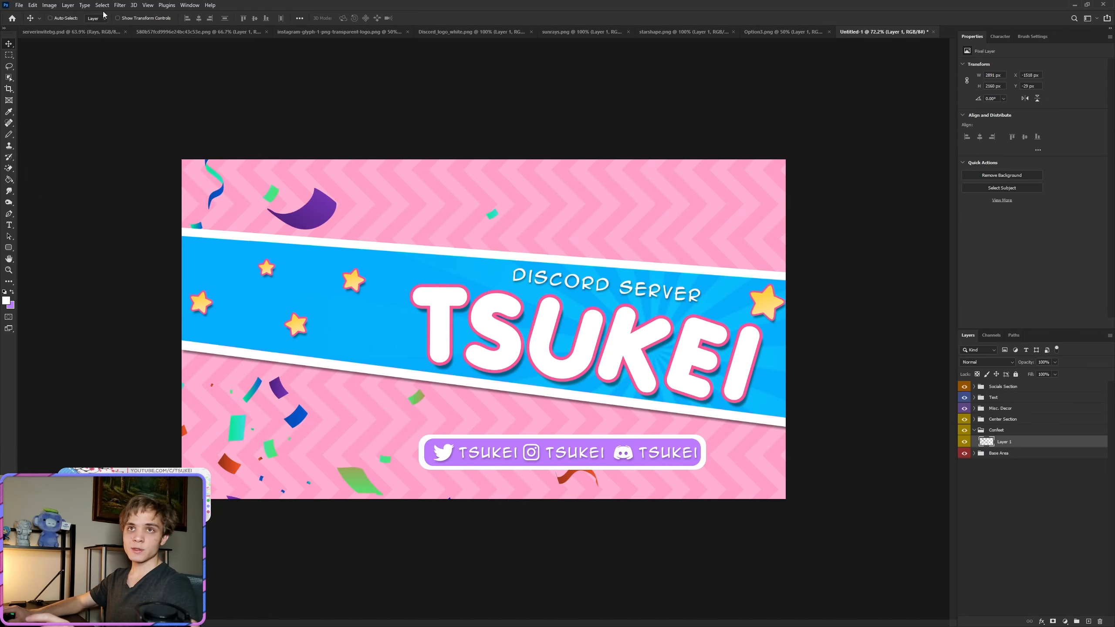
Step: Recolour the confetti with Channel Mixer, setting the Red output to red +107%, green -117%, blue +87% and constant 32%
click(49, 5)
mouse_move(79, 28)
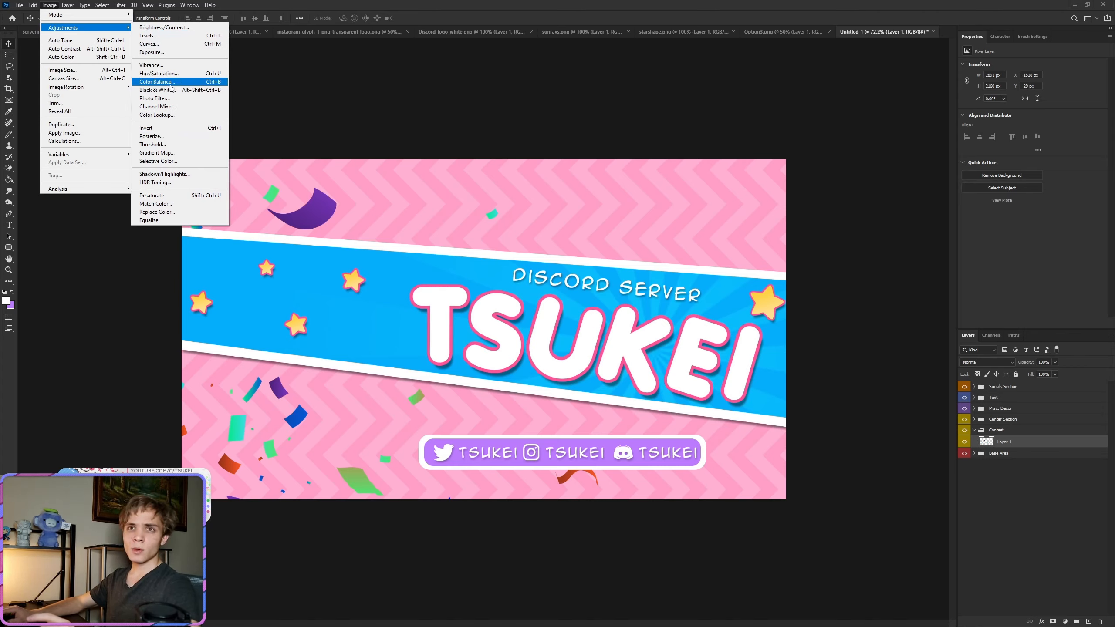
click(158, 107)
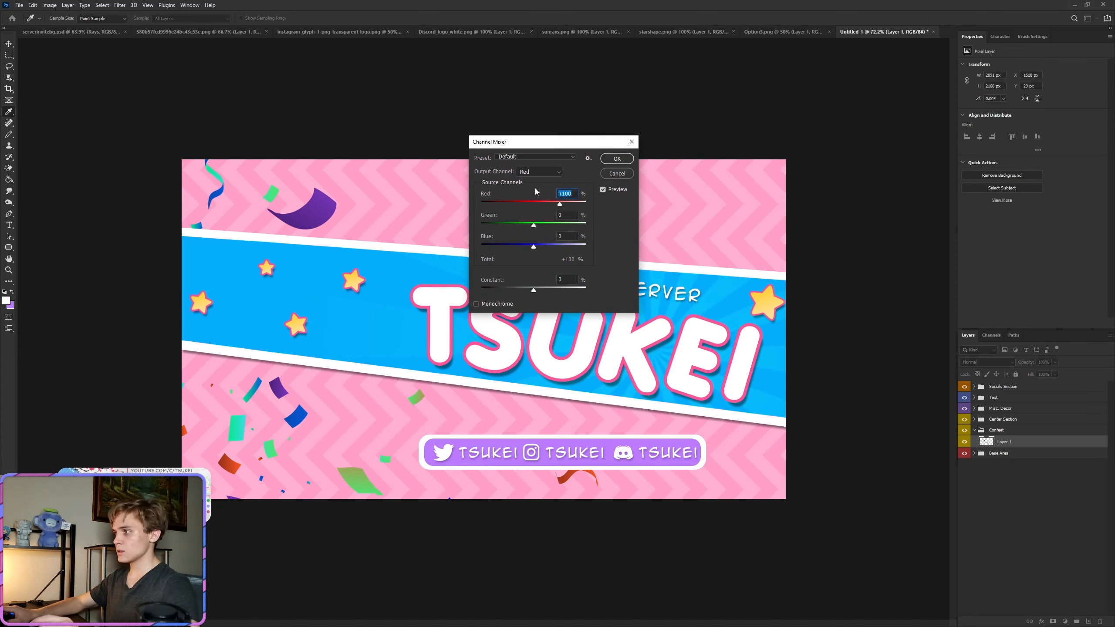
text(107)
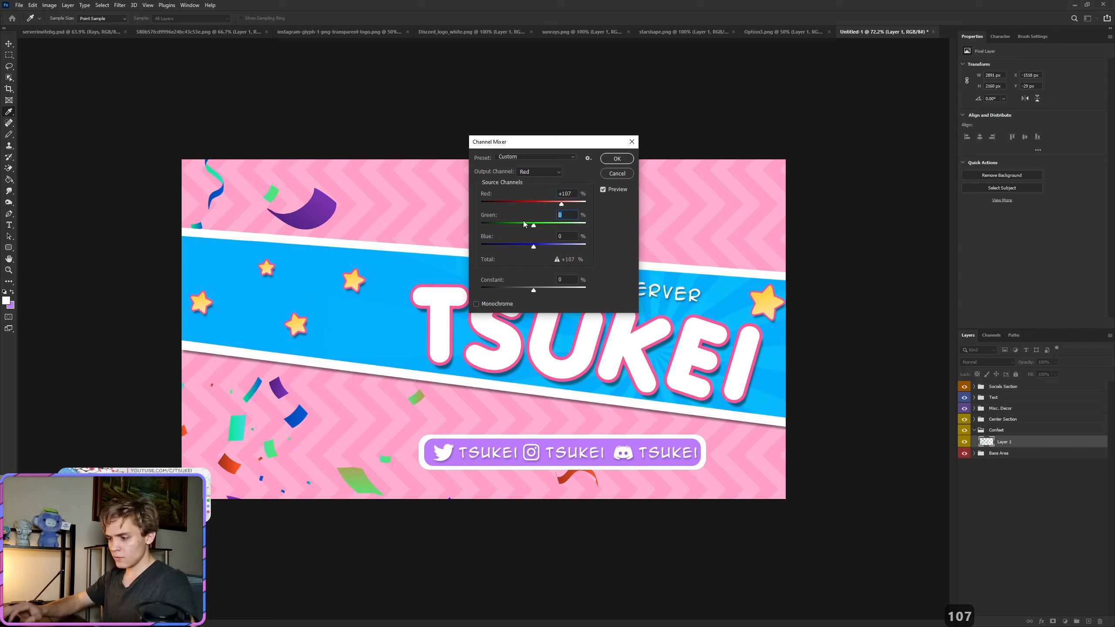
text(-117)
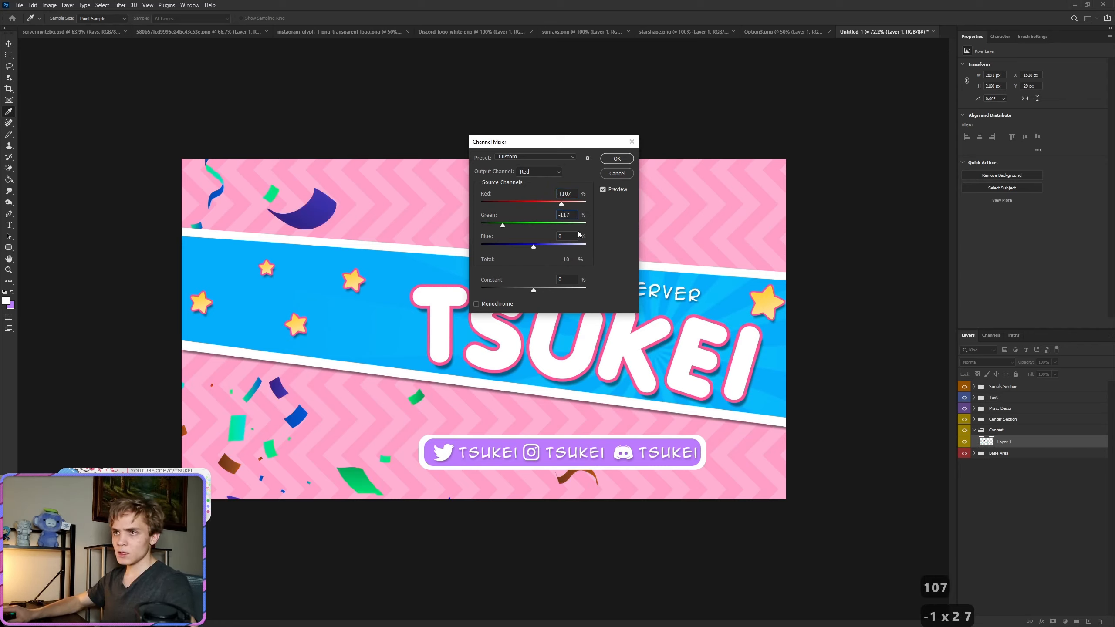
double_click(566, 237)
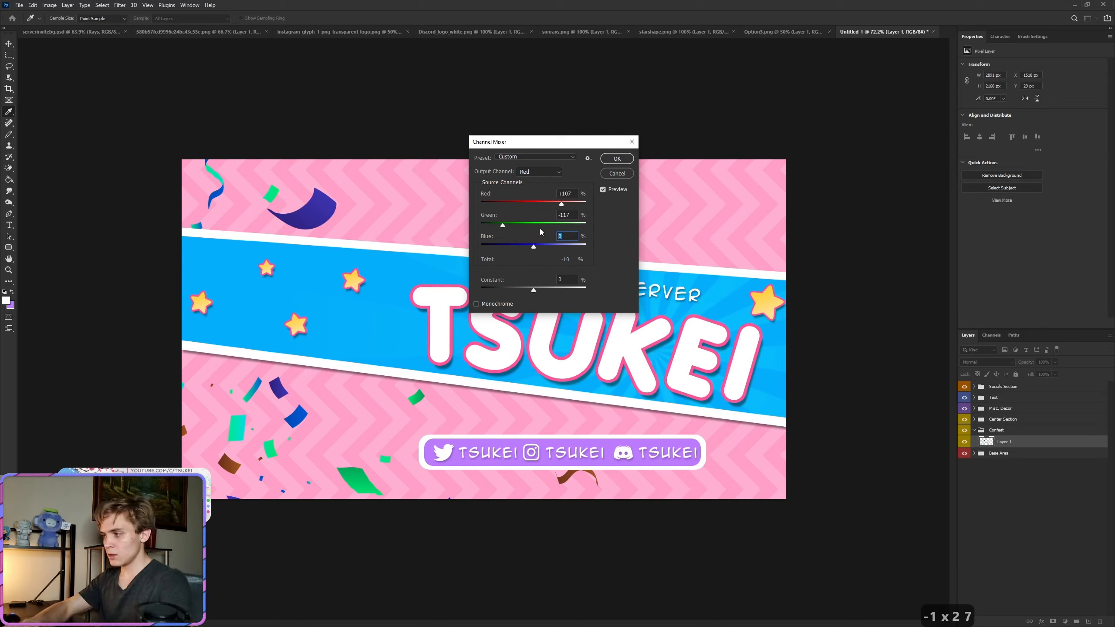
text(87)
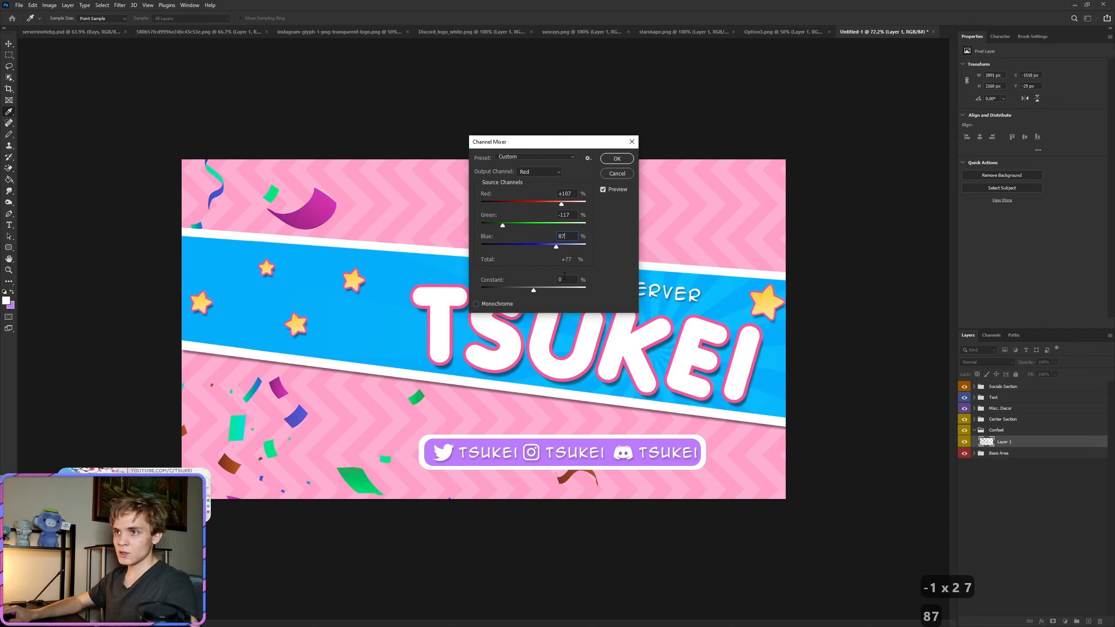
double_click(564, 278)
text(32)
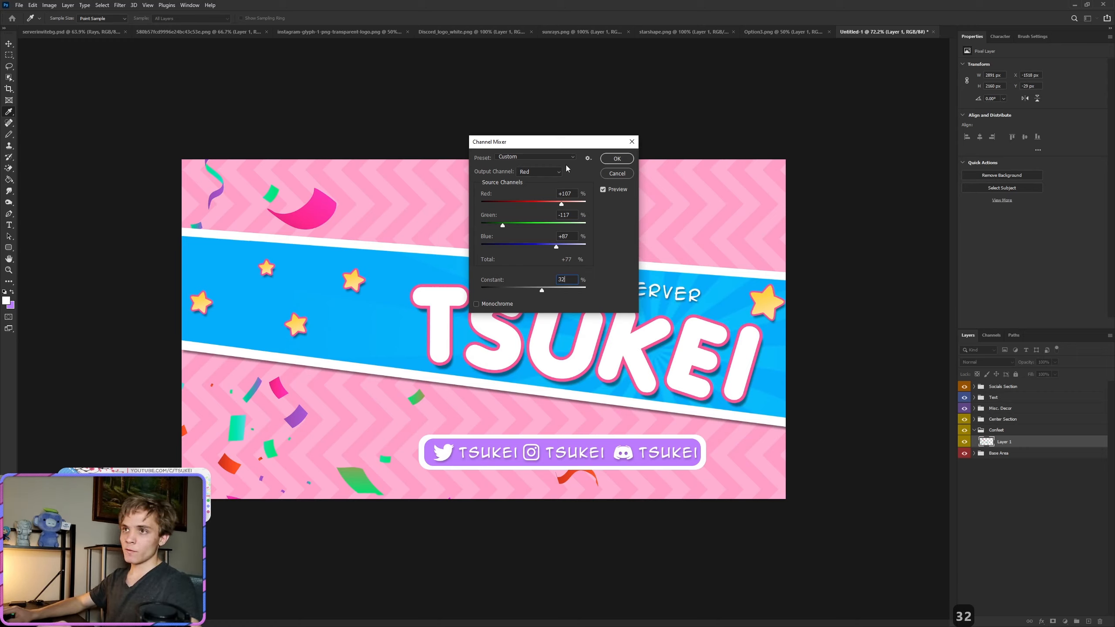
click(615, 159)
Step: Scale the confetti down to about 1410 px wide and position it over the canvas's lower-left corner
drag(259, 336, 480, 192)
scroll(452, 269, down, 2)
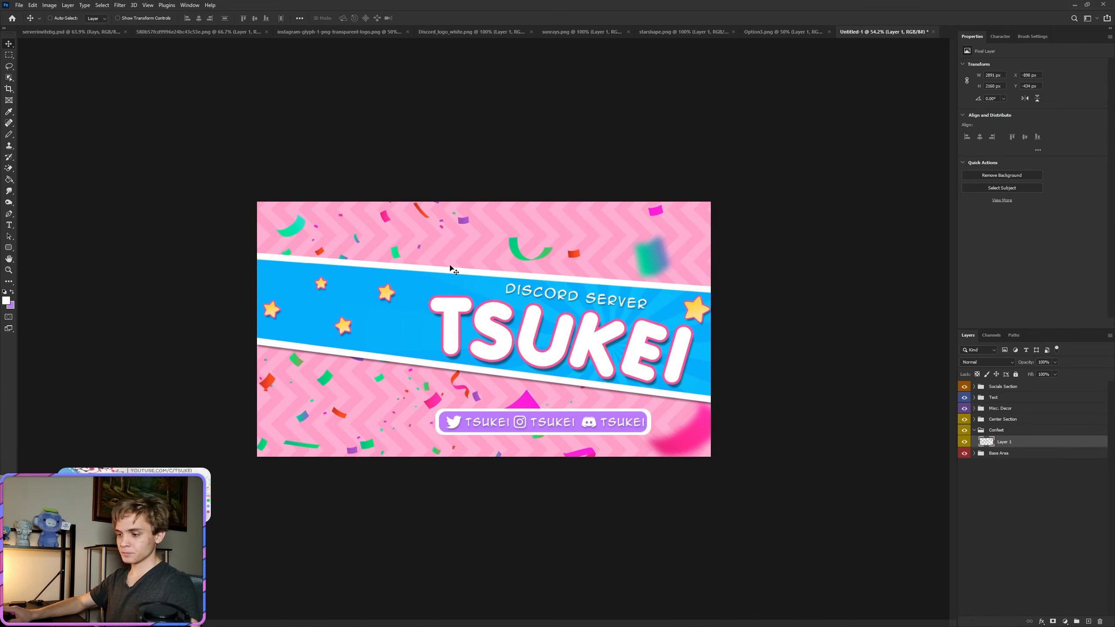
key(ctrl+t)
drag(730, 95, 305, 345)
drag(322, 431, 487, 275)
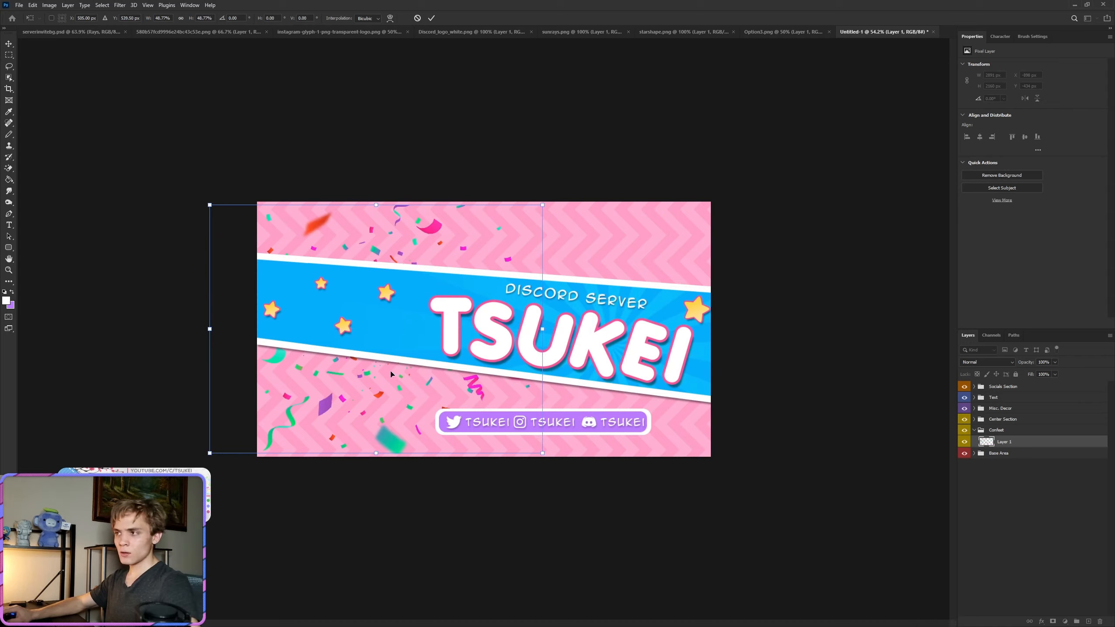
drag(385, 369, 328, 448)
click(431, 18)
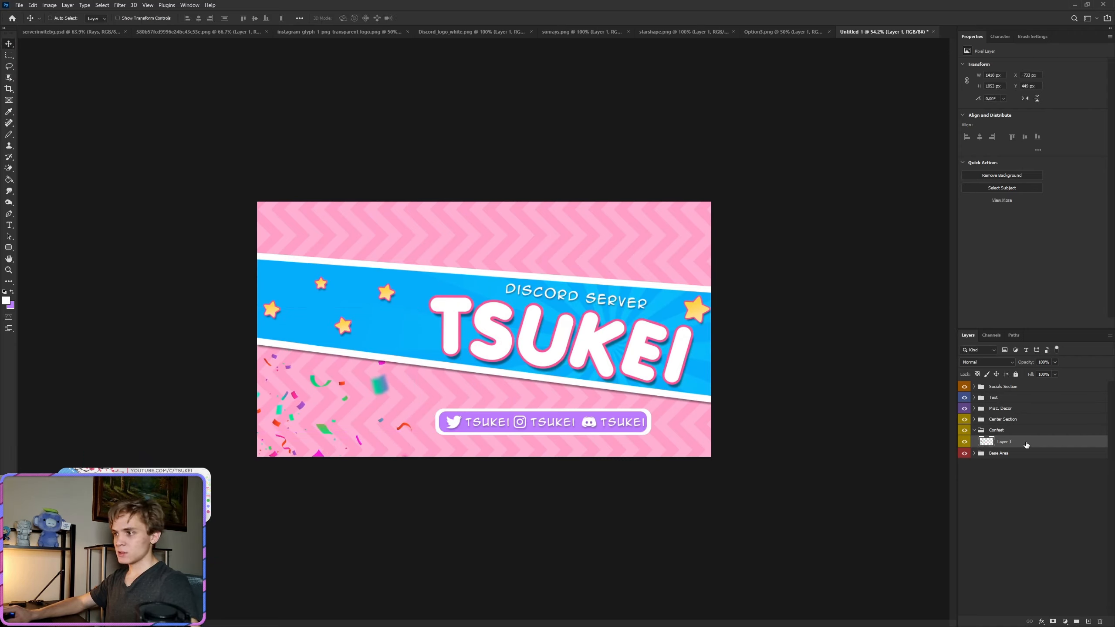
Step: Move the confetti layer into the Misc. Decor group and delete the emptied Confeet group
click(974, 430)
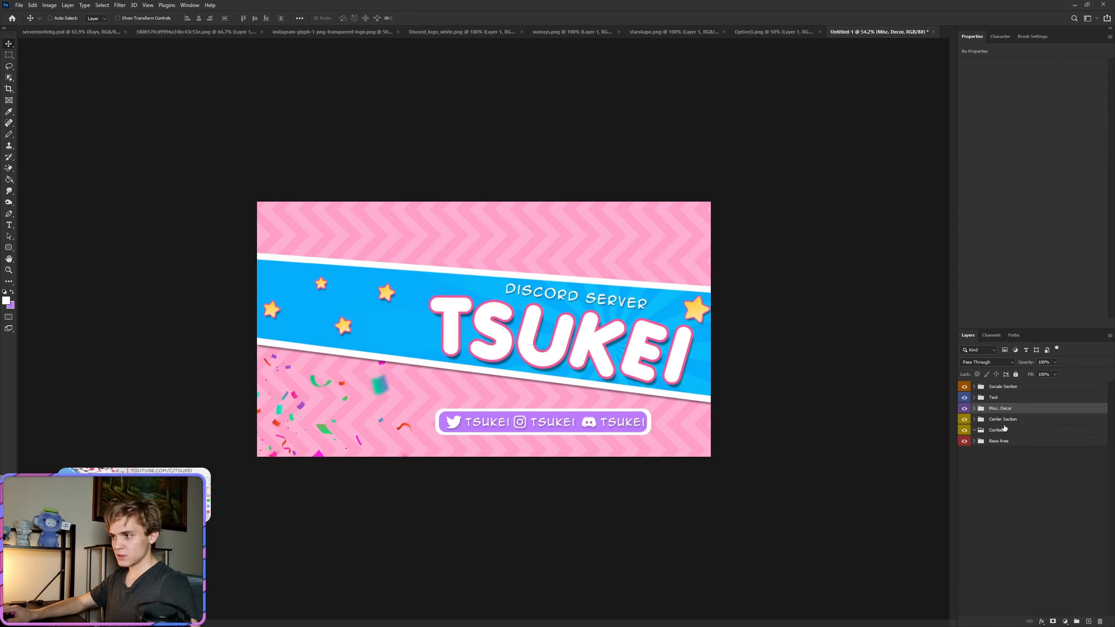
click(1003, 429)
key(Delete)
click(974, 408)
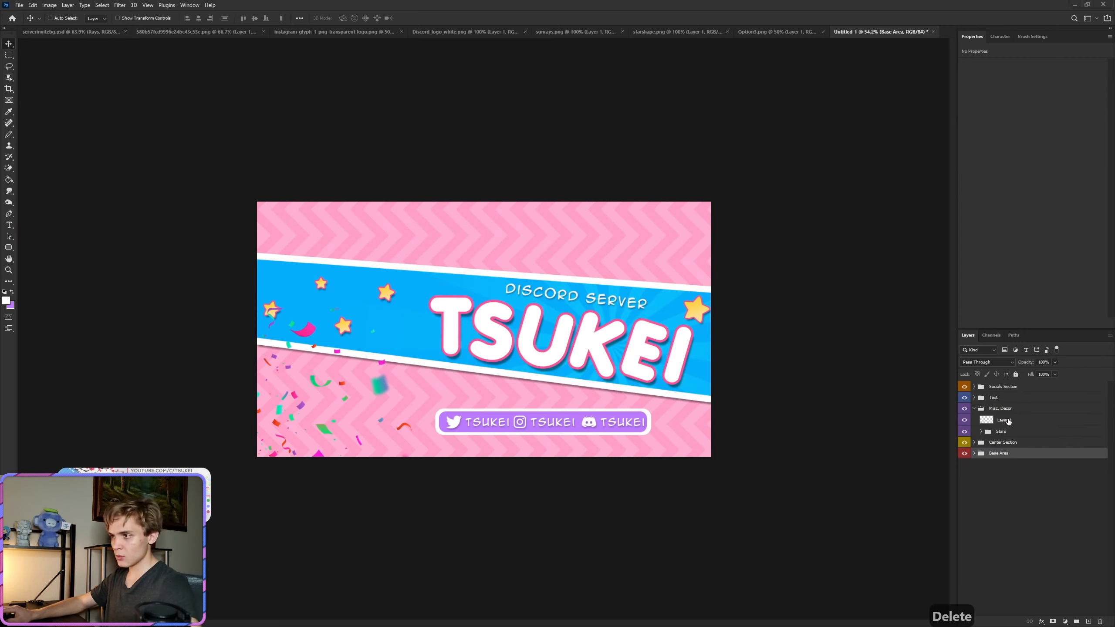
Step: Put the confetti layer in a subgroup named Confeet inside Misc. Decor
click(1002, 420)
key(ctrl+g)
double_click(1004, 419)
text(Confeet)
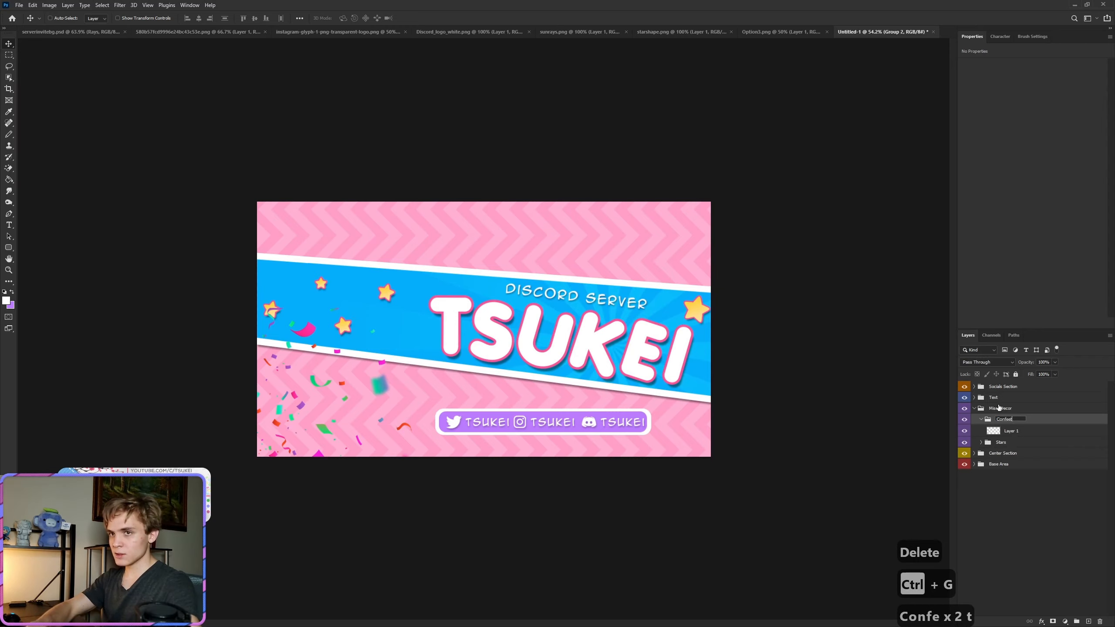
key(Return)
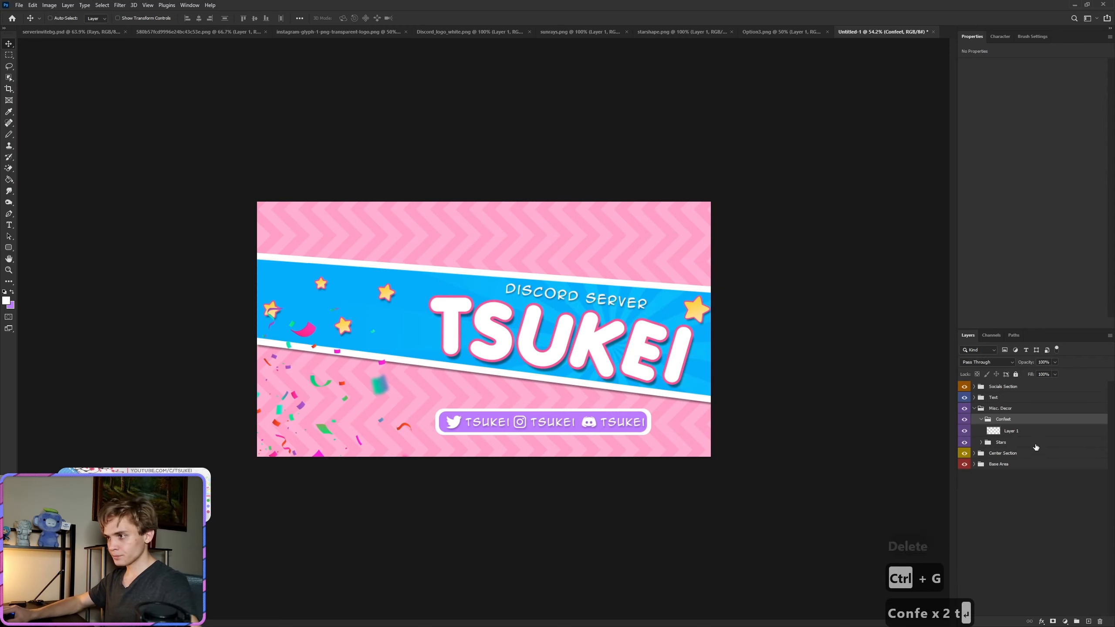
Step: Nudge the confetti slightly and place the Confeet group below the Stars group
click(1009, 430)
drag(384, 417, 384, 422)
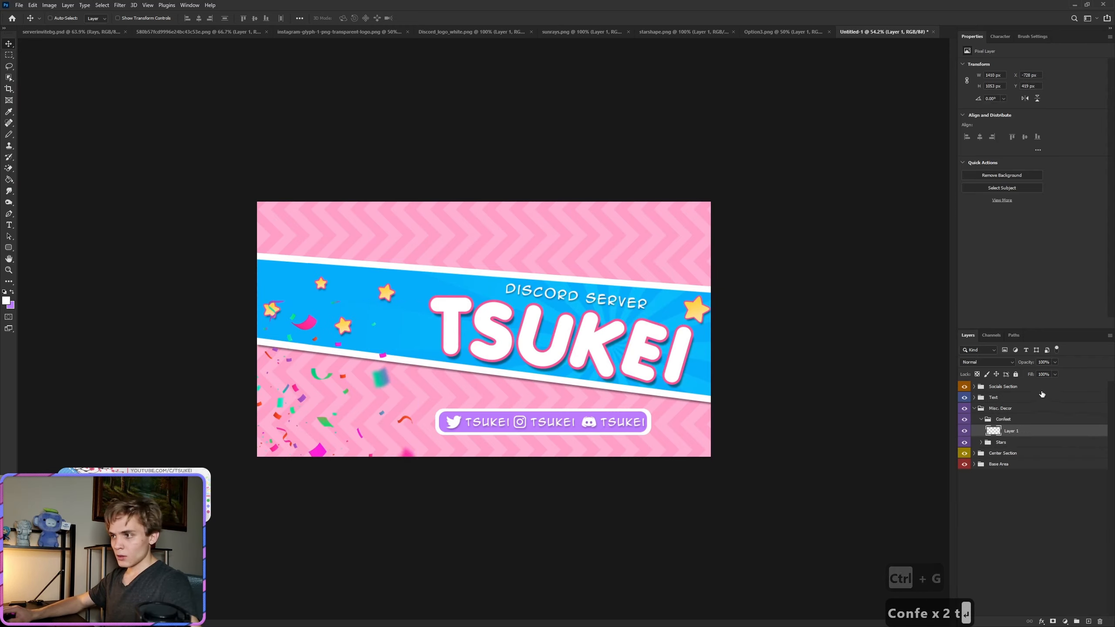
drag(1006, 420, 1000, 447)
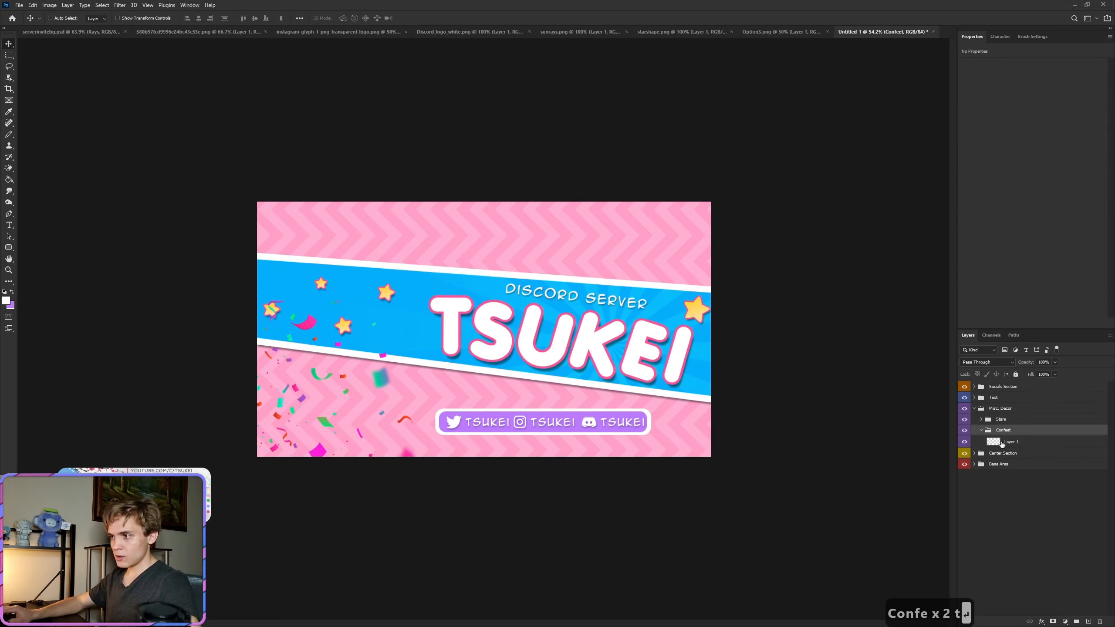
Step: Enlarge the confetti slightly and reposition it so it bursts from the canvas's lower-left corner
click(1010, 447)
drag(363, 425, 393, 438)
scroll(412, 406, down, 3)
scroll(365, 381, up, 3)
drag(361, 380, 349, 393)
key(ctrl+t)
drag(440, 312, 402, 272)
drag(358, 393, 359, 366)
click(432, 18)
scroll(351, 347, up, 2)
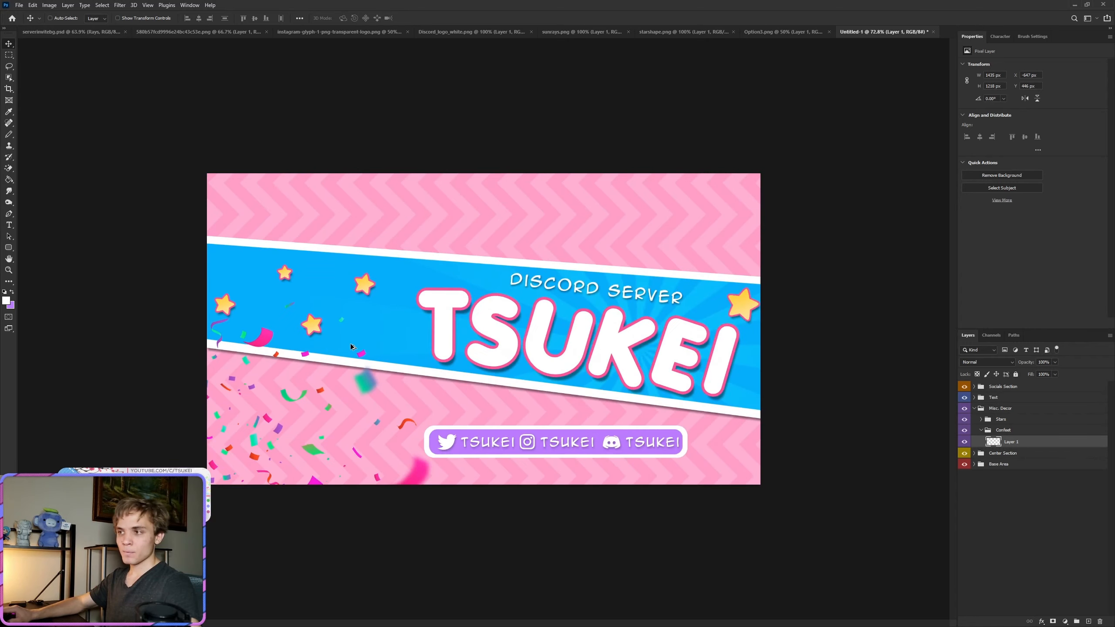
Step: Rename the confetti layer in the Confeet group as Left Corner
scroll(501, 342, down, 2)
text(Left Corner)
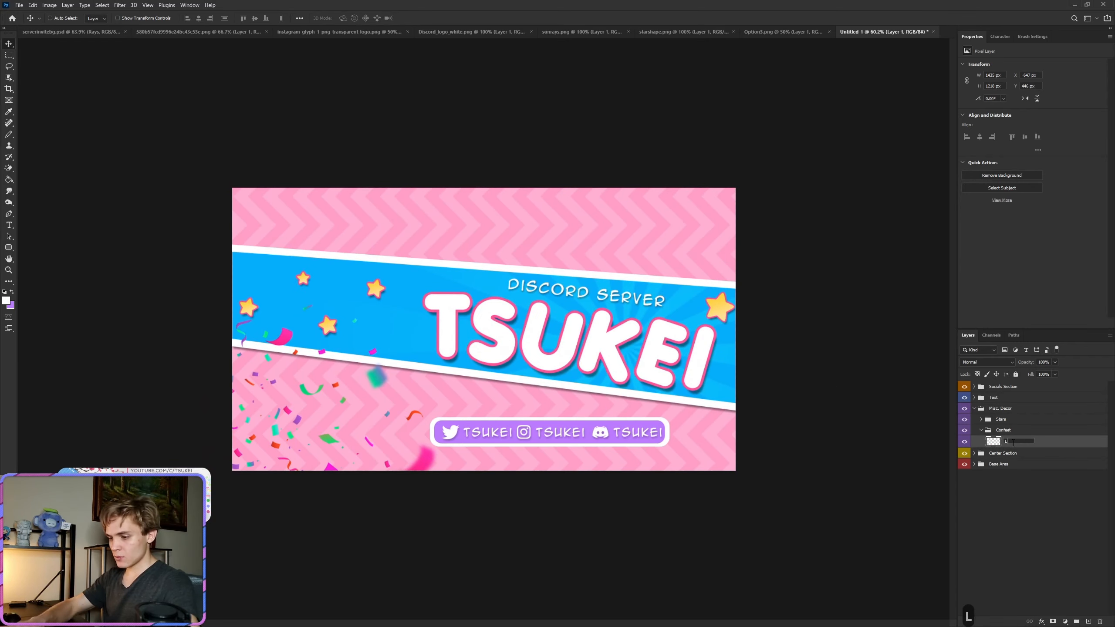
key(Return)
Step: Duplicate the Left Corner confetti, scale the copy to about 89%, rotate it -30°, and place it over the canvas's upper-right corner
key(ctrl+j)
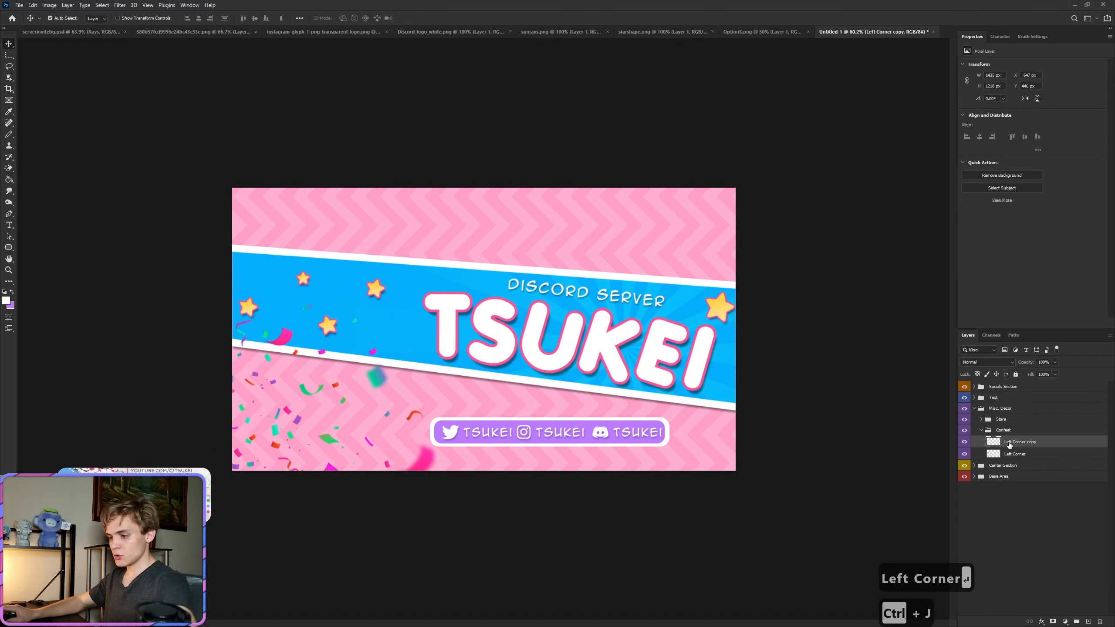
key(ctrl+t)
drag(540, 262, 626, 264)
drag(773, 79, 869, 113)
drag(738, 217, 792, 228)
drag(620, 394, 642, 347)
drag(728, 231, 722, 259)
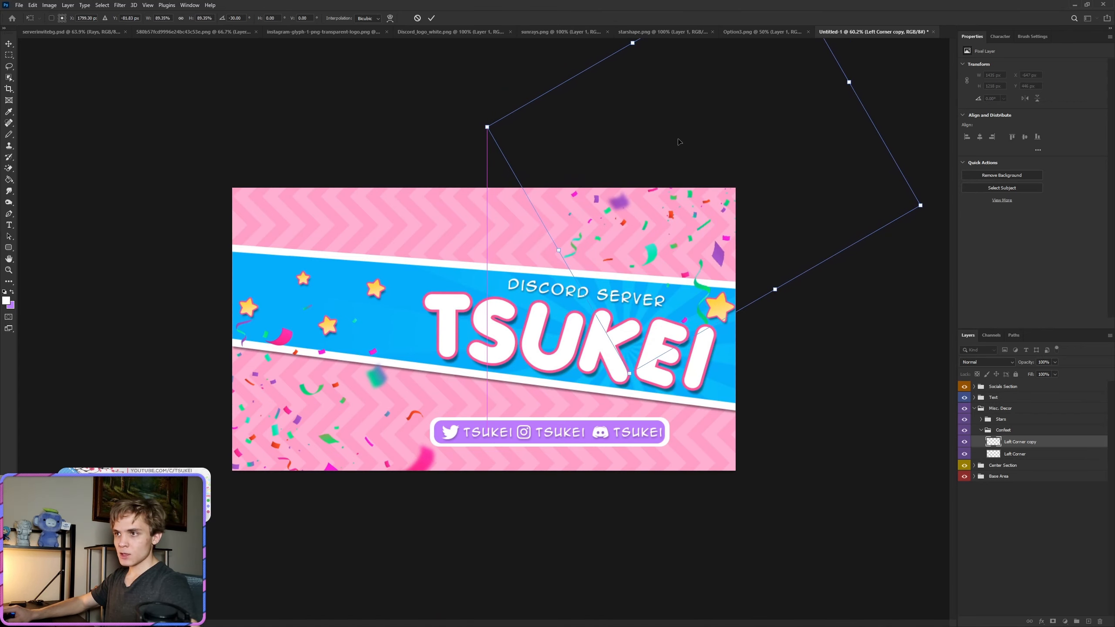
click(432, 18)
Step: Lasso the copied confetti overlapping the large star and the end of the title text, and delete it
click(9, 70)
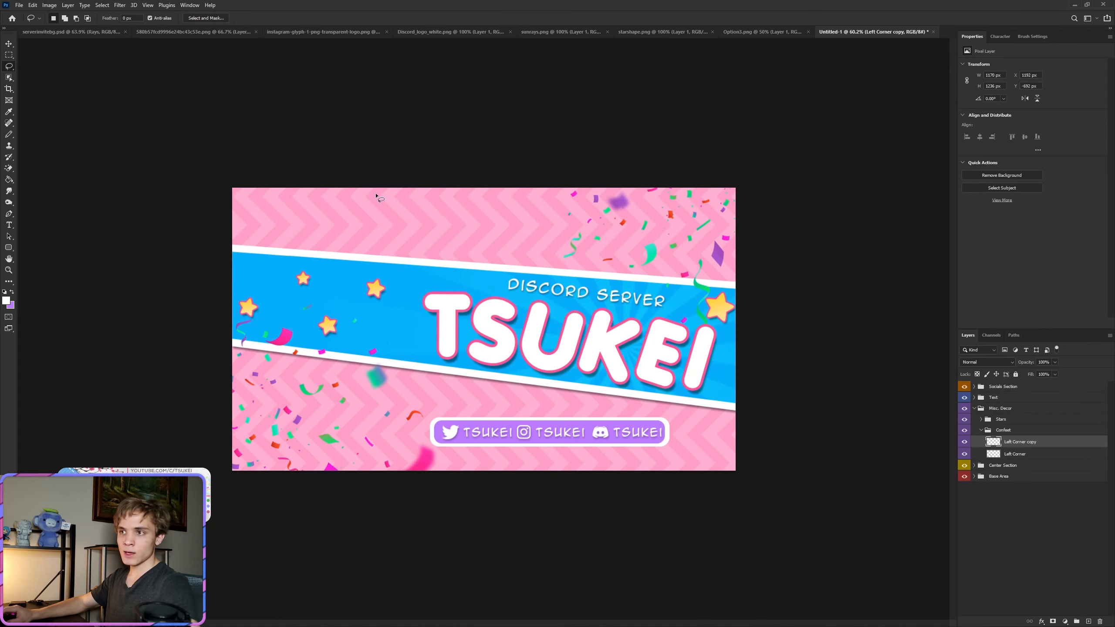
scroll(484, 330, up, 5)
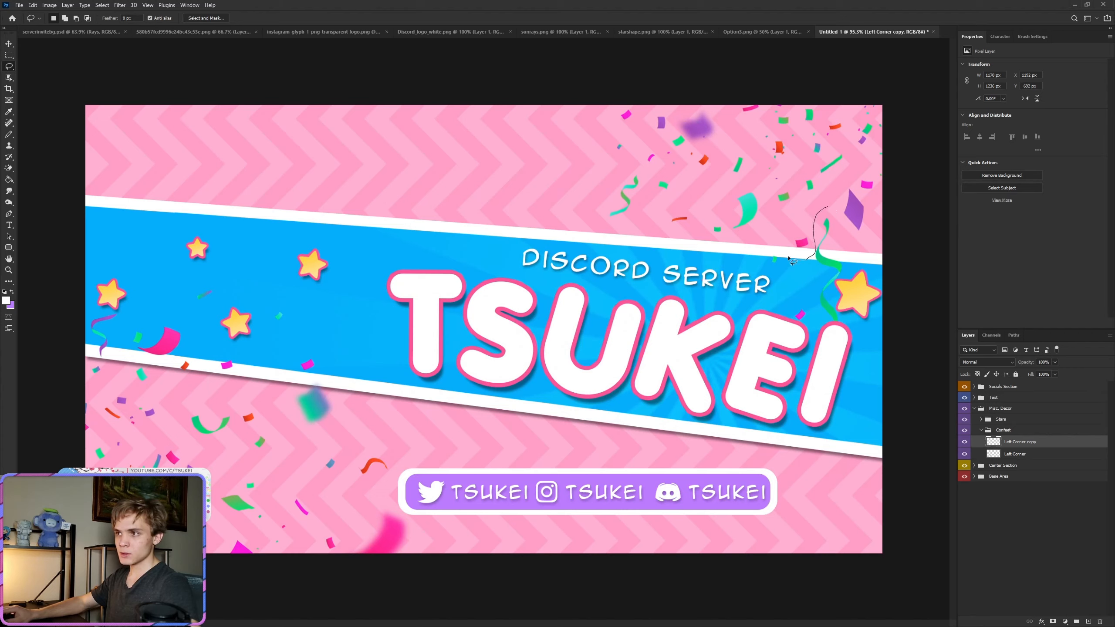
mouse_move(747, 291)
mouse_down()
mouse_move(821, 359)
mouse_move(879, 339)
mouse_up()
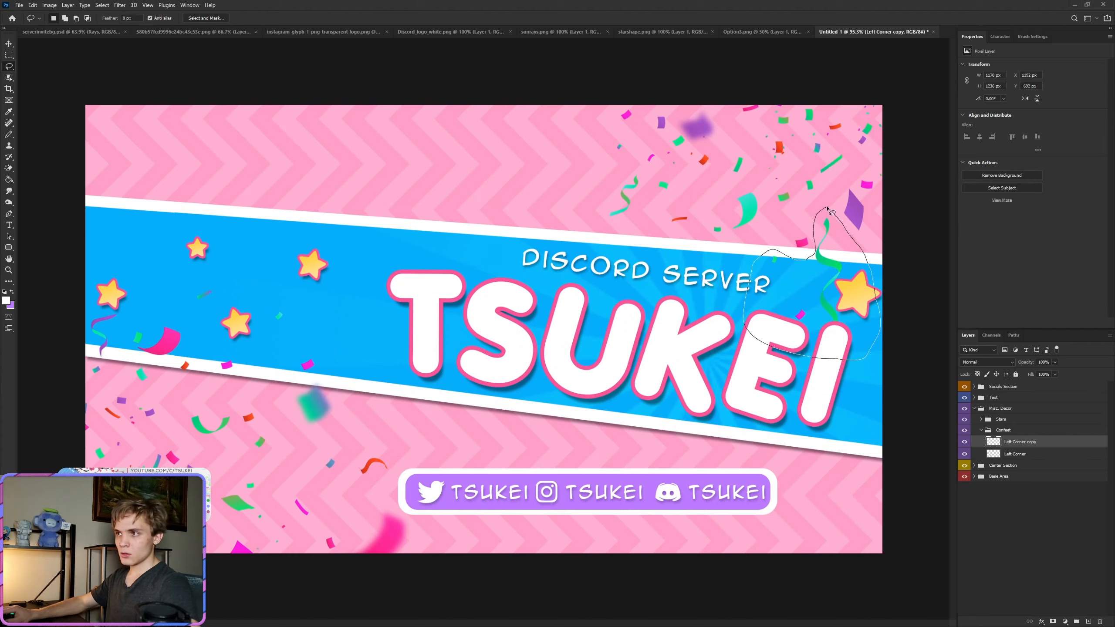
drag(828, 209, 829, 211)
key(Delete)
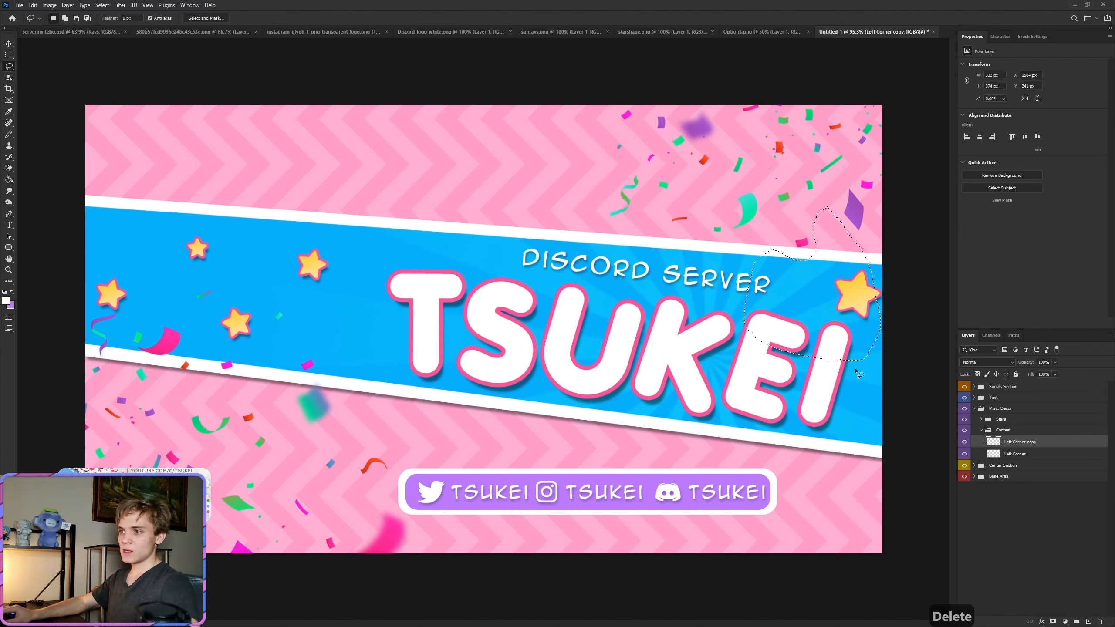
Step: Lasso and delete the green curled streamer above the Discord Server text, and clear the selection
scroll(586, 317, down, 5)
scroll(674, 196, up, 4)
scroll(674, 196, down, 1)
scroll(654, 156, up, 2)
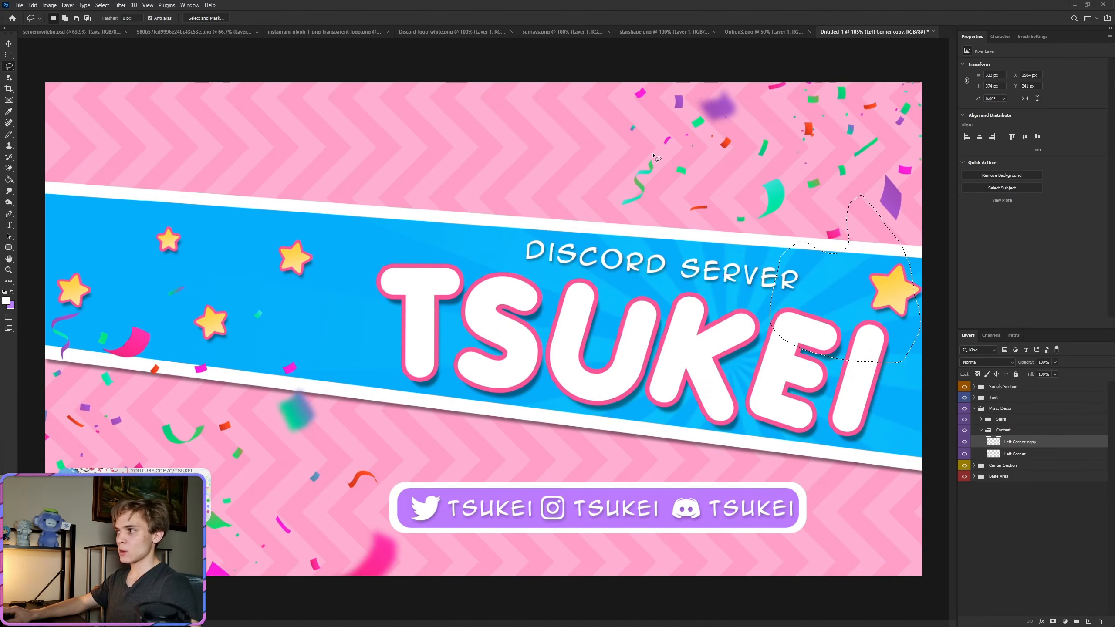
drag(653, 153, 589, 251)
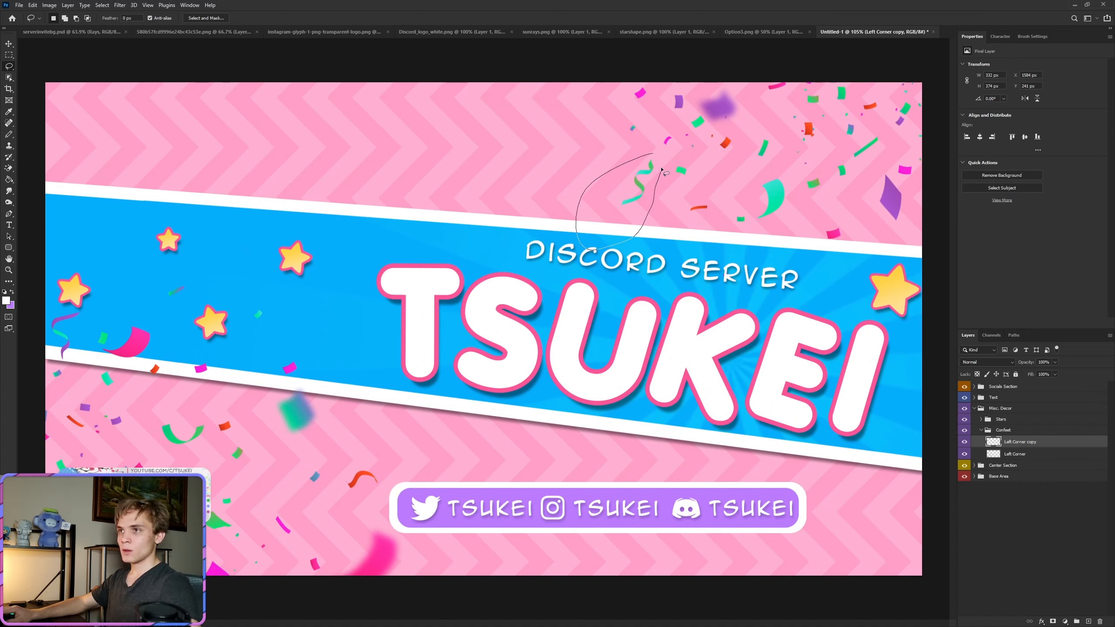
drag(662, 169, 654, 154)
key(Delete)
key(m)
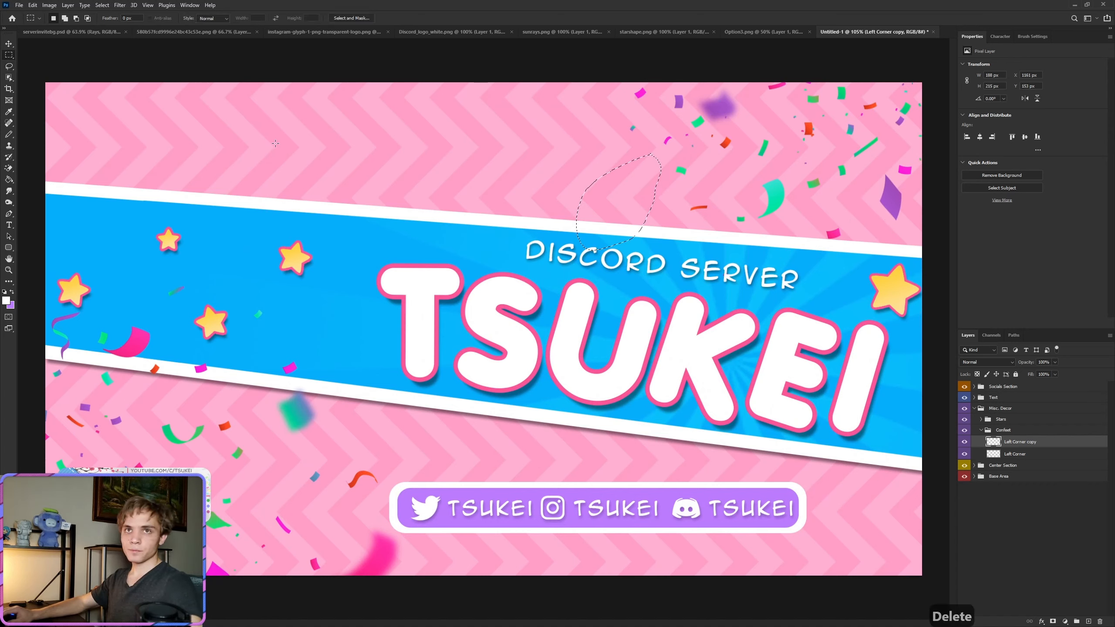
right_click(276, 143)
click(299, 148)
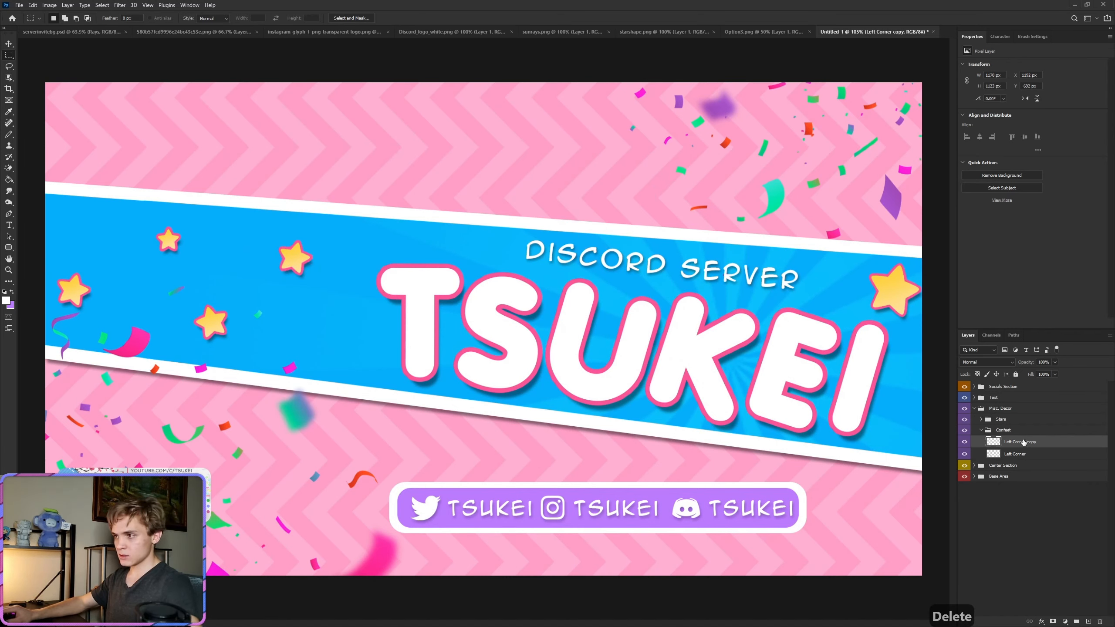
Step: Rename the duplicated confetti layer as Right Corner
double_click(1017, 441)
text(Right Corner)
key(Return)
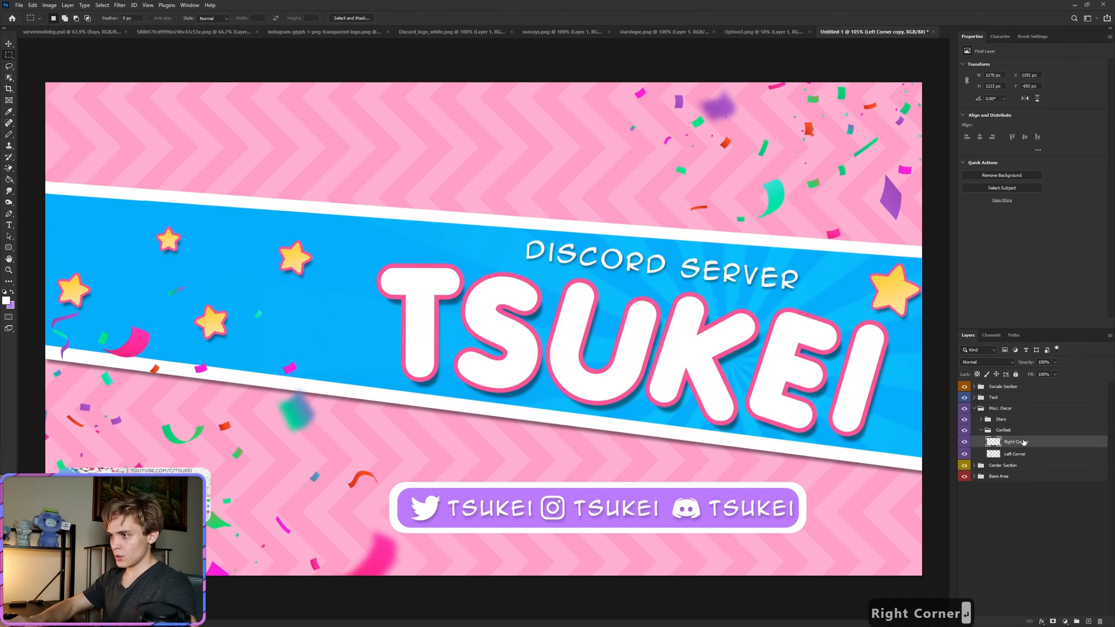
Step: Duplicate the Right Corner confetti, rotate the copy -120°, and position it along the upper-left and middle of the canvas's top edge
key(ctrl+j)
key(ctrl+t)
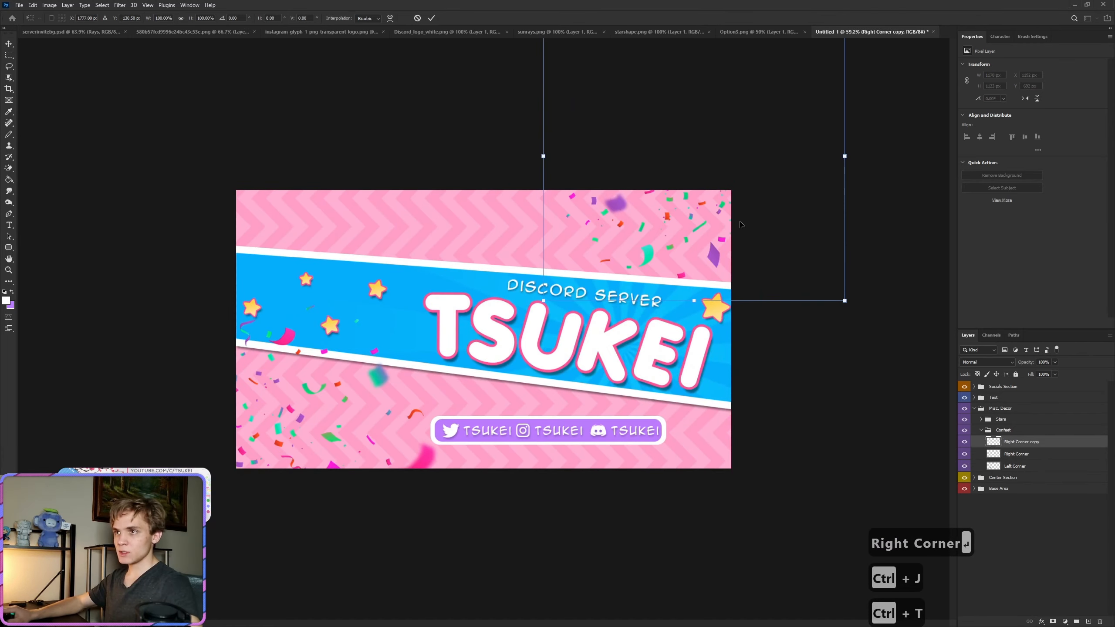
drag(738, 211, 464, 305)
drag(688, 129, 275, 134)
drag(458, 258, 472, 132)
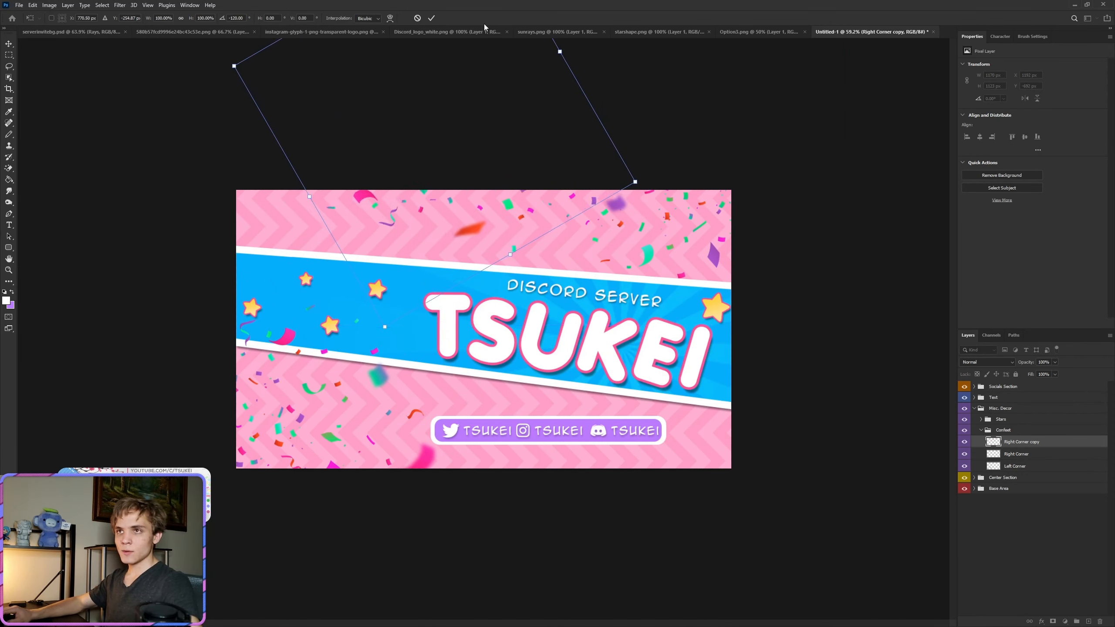
click(432, 19)
Step: Lasso and delete the blurred orange confetti piece above the blue band from the newest copy
click(8, 66)
scroll(508, 114, up, 4)
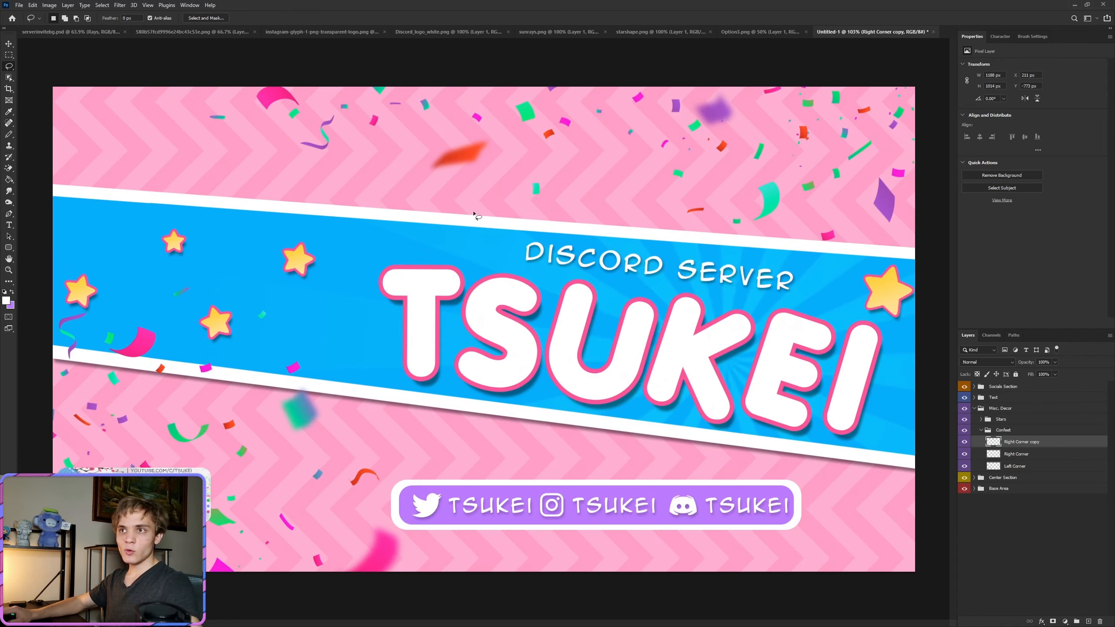
mouse_move(508, 113)
mouse_down()
mouse_move(394, 162)
mouse_move(508, 118)
mouse_up()
key(Delete)
click(9, 44)
scroll(505, 127, down, 7)
scroll(412, 215, down, 1)
scroll(413, 215, up, 1)
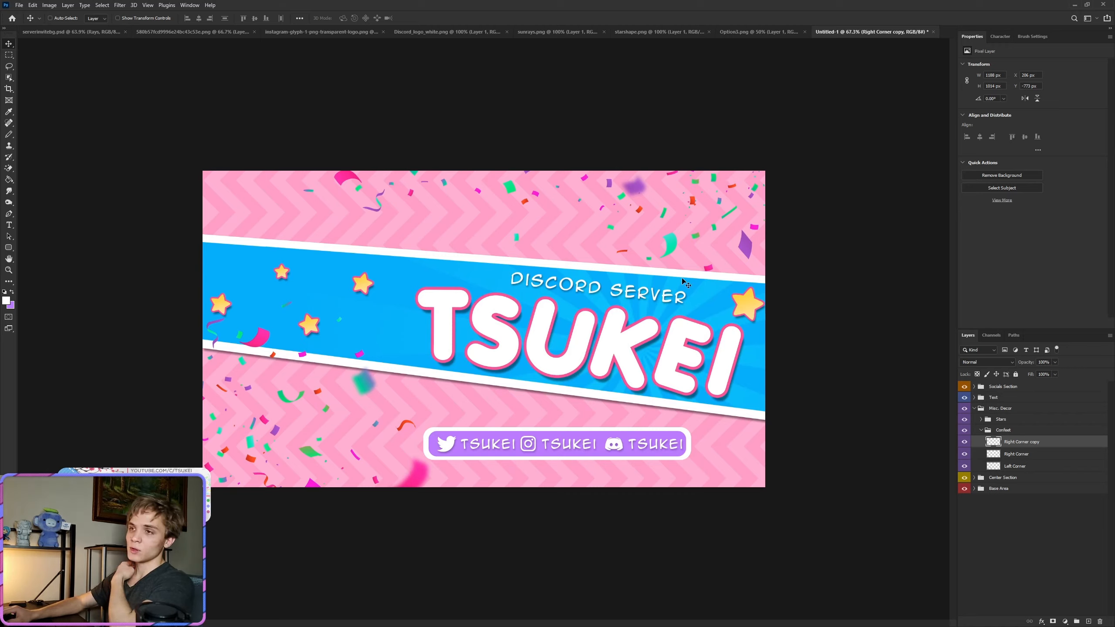
Step: Examine the Save for Web export settings with the PNG-24 preset at 1920 x 1080 px, and leave without saving
click(20, 6)
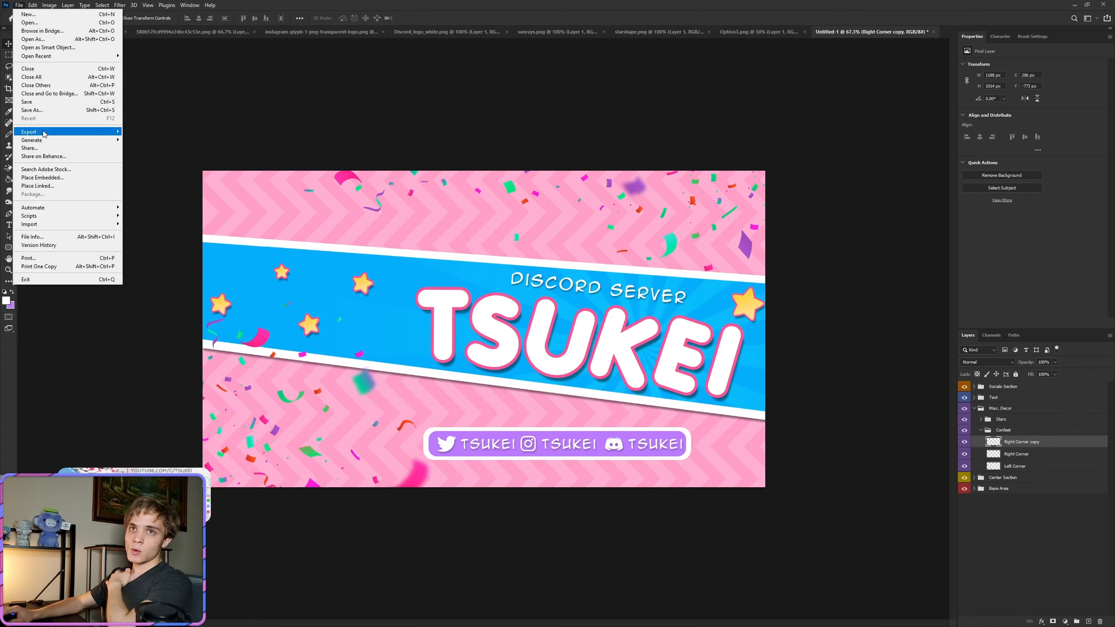
mouse_move(44, 134)
click(156, 165)
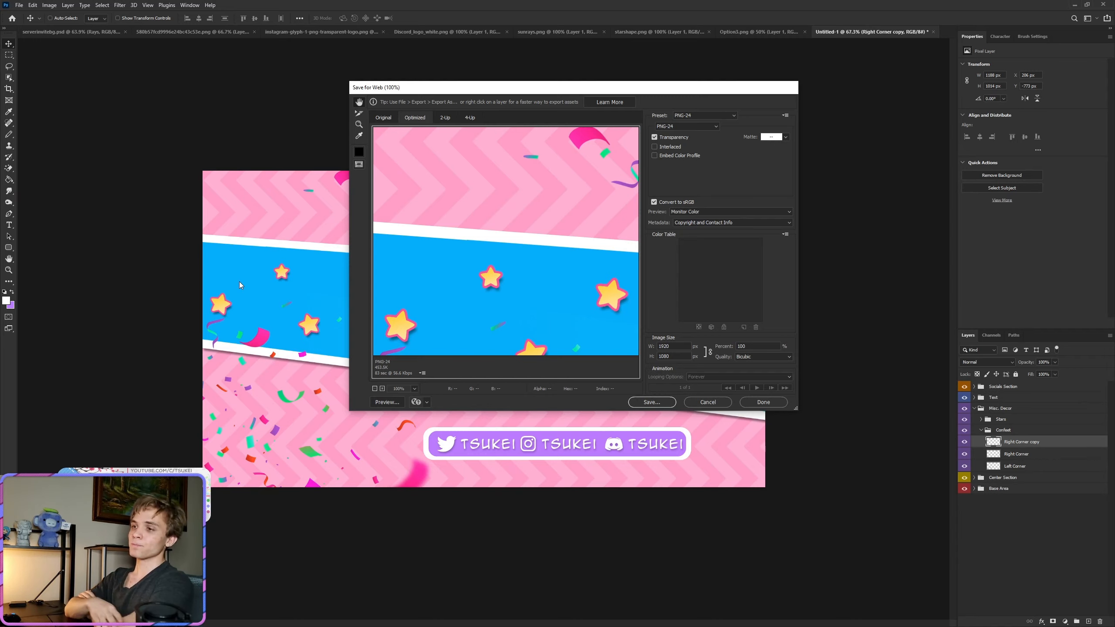
click(715, 401)
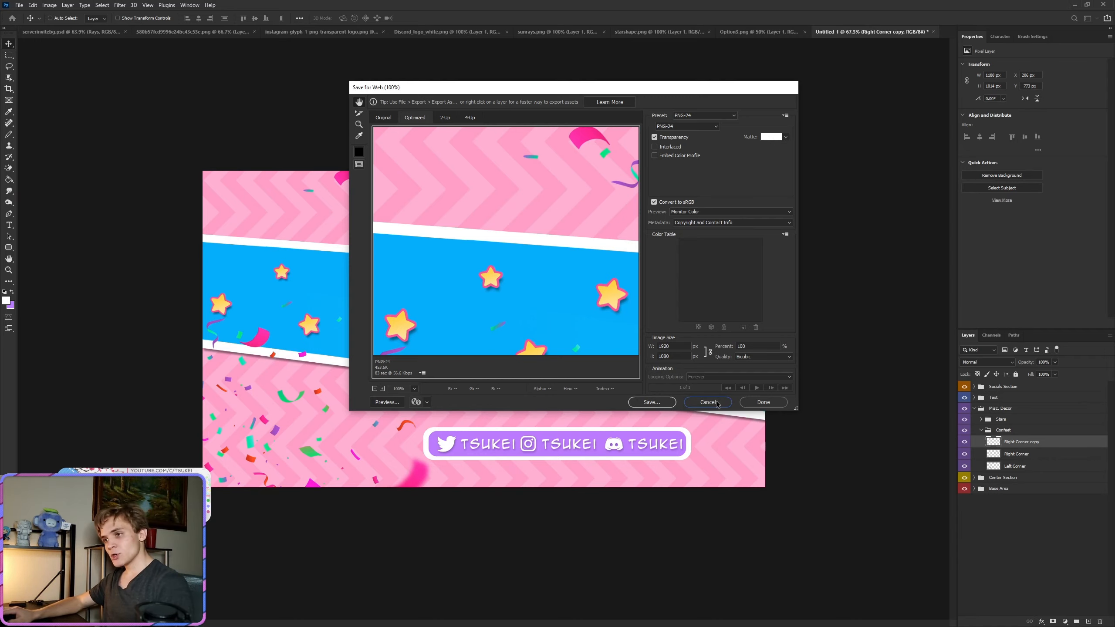